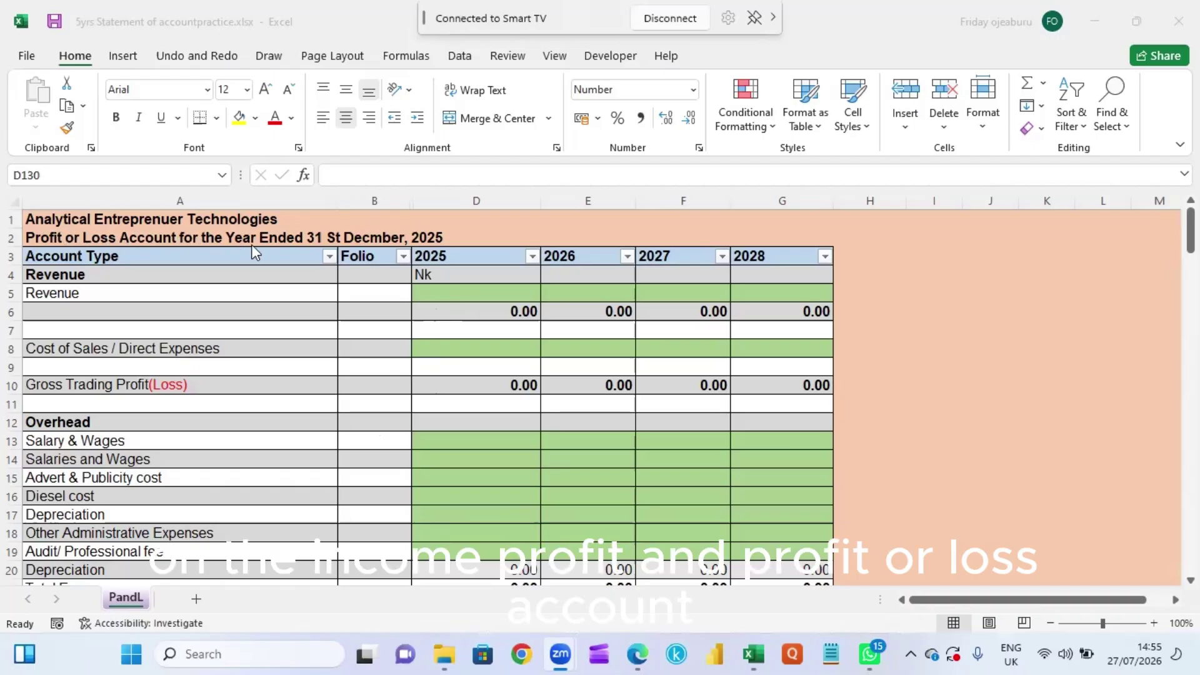
Step: Review the Profit or Loss Account's 2025 column from the revenue total down to the net profit after tax
{"action": "left_click", "coordinate": [485, 311]}
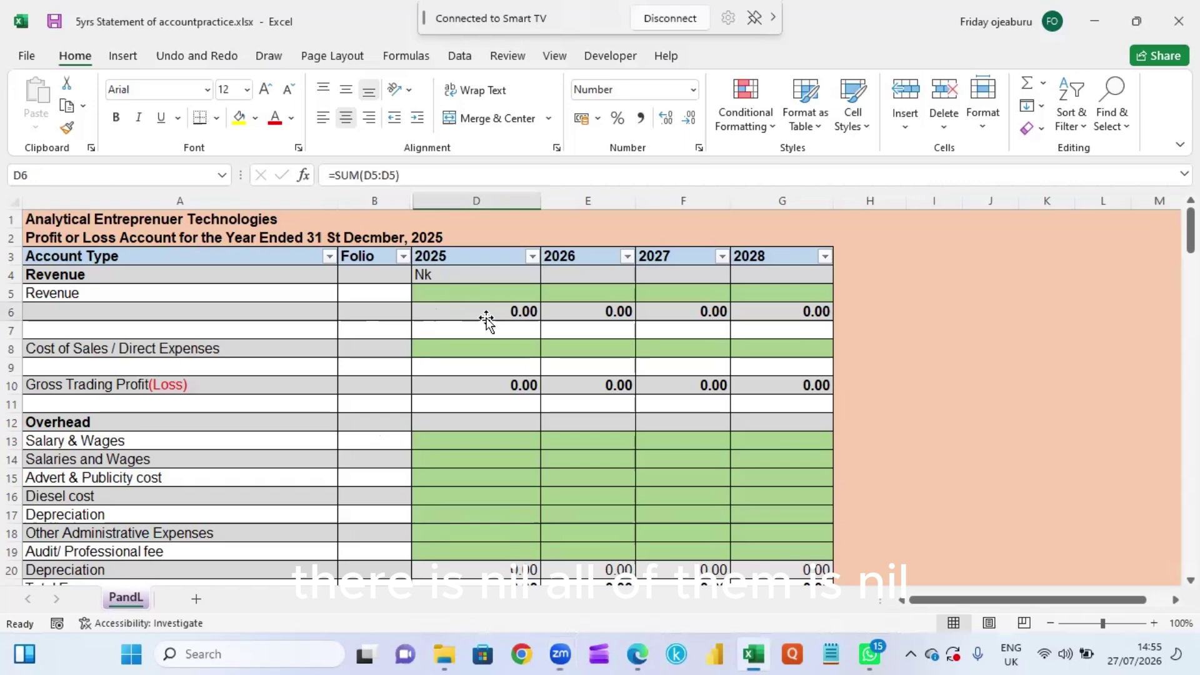
{"action": "key", "text": "Down"}
{"action": "key", "text": "Down"}
{"action": "key", "text": "Down"}
{"action": "key", "text": "Down"}
{"action": "key", "text": "Down"}
{"action": "key", "text": "Down"}
{"action": "key", "text": "Down"}
{"action": "key", "text": "Down"}
{"action": "key", "text": "Down"}
{"action": "key", "text": "Down"}
{"action": "key", "text": "Down"}
{"action": "key", "text": "Down"}
{"action": "key", "text": "Down"}
{"action": "key", "text": "Down"}
{"action": "key", "text": "Down"}
{"action": "key", "text": "Down"}
{"action": "key", "text": "Down"}
{"action": "key", "text": "Down"}
{"action": "key", "text": "Down"}
{"action": "key", "text": "Down"}
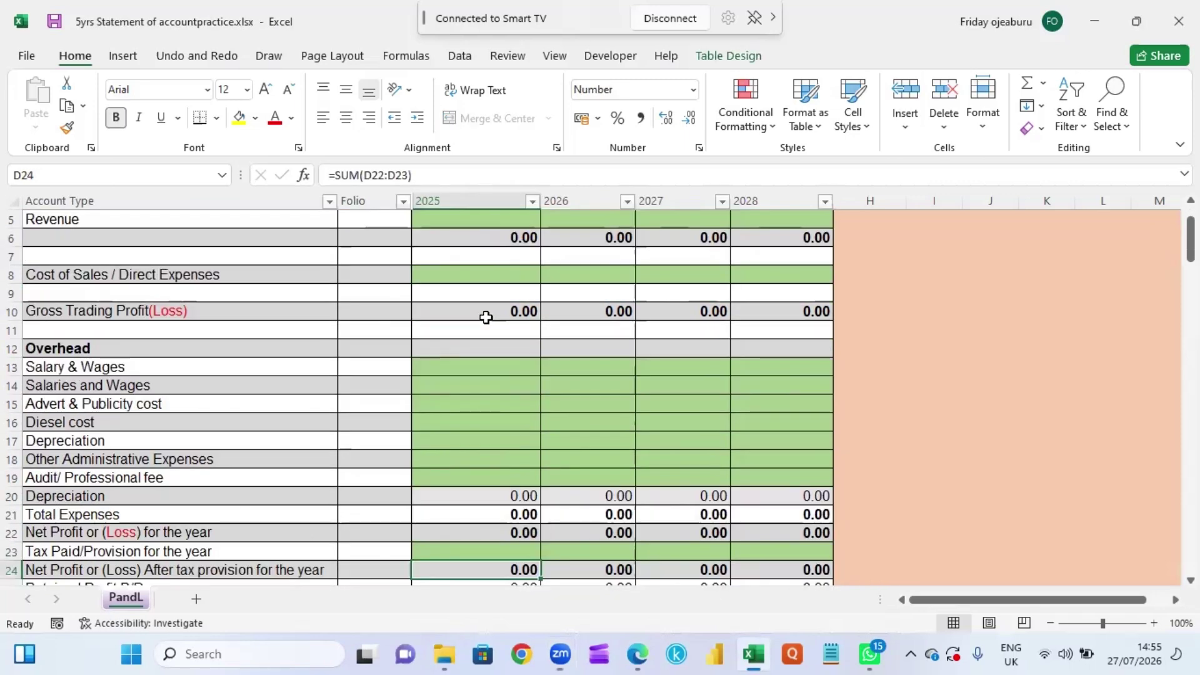
Step: Review the 2025 column of the Cashflow Statement, covering operating, investing and financing activities
{"action": "key", "text": "Down"}
{"action": "key", "text": "Down"}
{"action": "key", "text": "Down"}
{"action": "key", "text": "Down"}
{"action": "key", "text": "Down"}
{"action": "key", "text": "Down"}
{"action": "key", "text": "Down"}
{"action": "key", "text": "Down"}
{"action": "key", "text": "Down"}
{"action": "key", "text": "Down"}
{"action": "key", "text": "Down"}
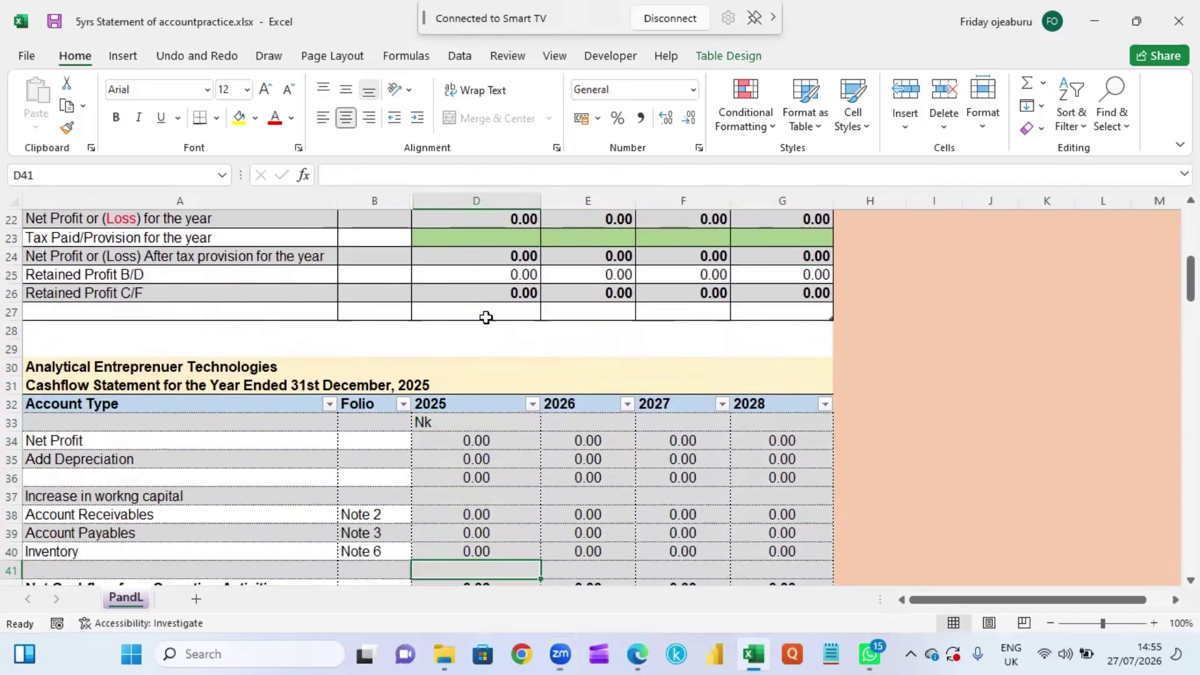
{"action": "key", "text": "Down"}
{"action": "key", "text": "Down"}
{"action": "key", "text": "Down"}
{"action": "key", "text": "Down"}
{"action": "key", "text": "Down"}
{"action": "key", "text": "Down"}
{"action": "key", "text": "Down"}
{"action": "key", "text": "Down"}
{"action": "key", "text": "Down"}
{"action": "key", "text": "Down"}
{"action": "key", "text": "Down"}
{"action": "key", "text": "Down"}
{"action": "key", "text": "Down"}
{"action": "key", "text": "Down"}
{"action": "key", "text": "Down"}
{"action": "key", "text": "Down"}
{"action": "key", "text": "Down"}
{"action": "key", "text": "Down"}
{"action": "key", "text": "Down"}
{"action": "key", "text": "Down"}
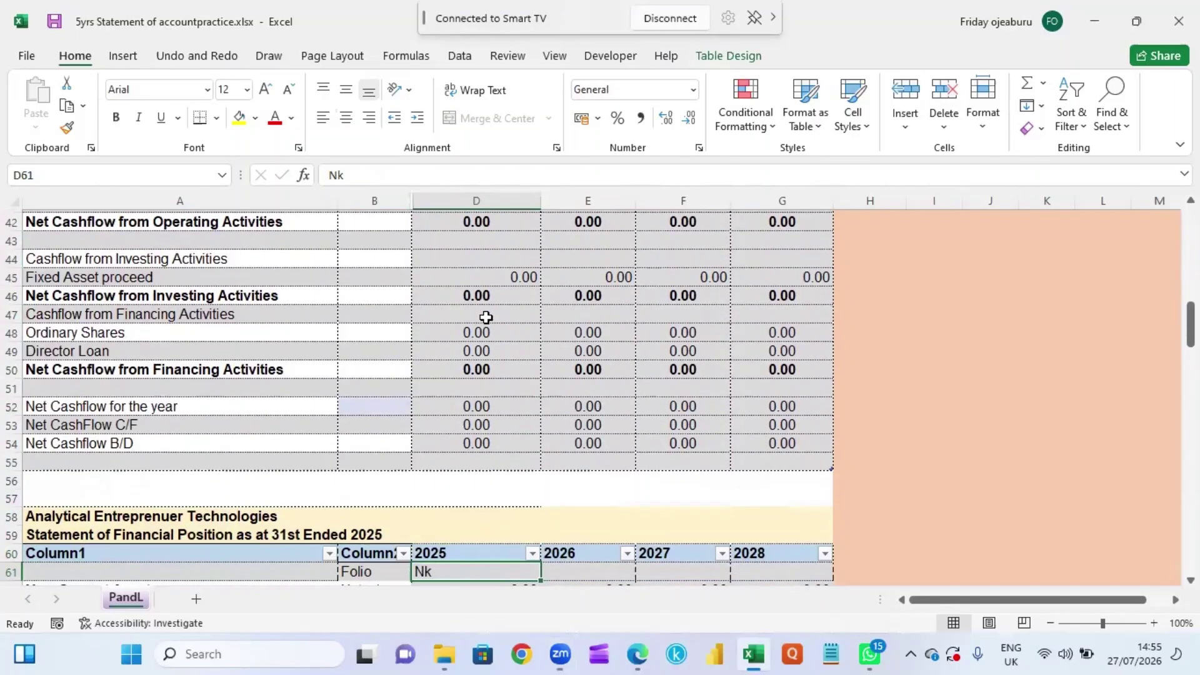
Step: Review the 2025 column of the Statement of Financial Position, from non-current assets to total equity and liabilities
{"action": "key", "text": "Down"}
{"action": "key", "text": "Down"}
{"action": "key", "text": "Down"}
{"action": "key", "text": "Down"}
{"action": "key", "text": "Down"}
{"action": "key", "text": "Down"}
{"action": "key", "text": "Down"}
{"action": "key", "text": "Down"}
{"action": "key", "text": "Down"}
{"action": "key", "text": "Down"}
{"action": "key", "text": "Down"}
{"action": "key", "text": "Down"}
{"action": "key", "text": "Down"}
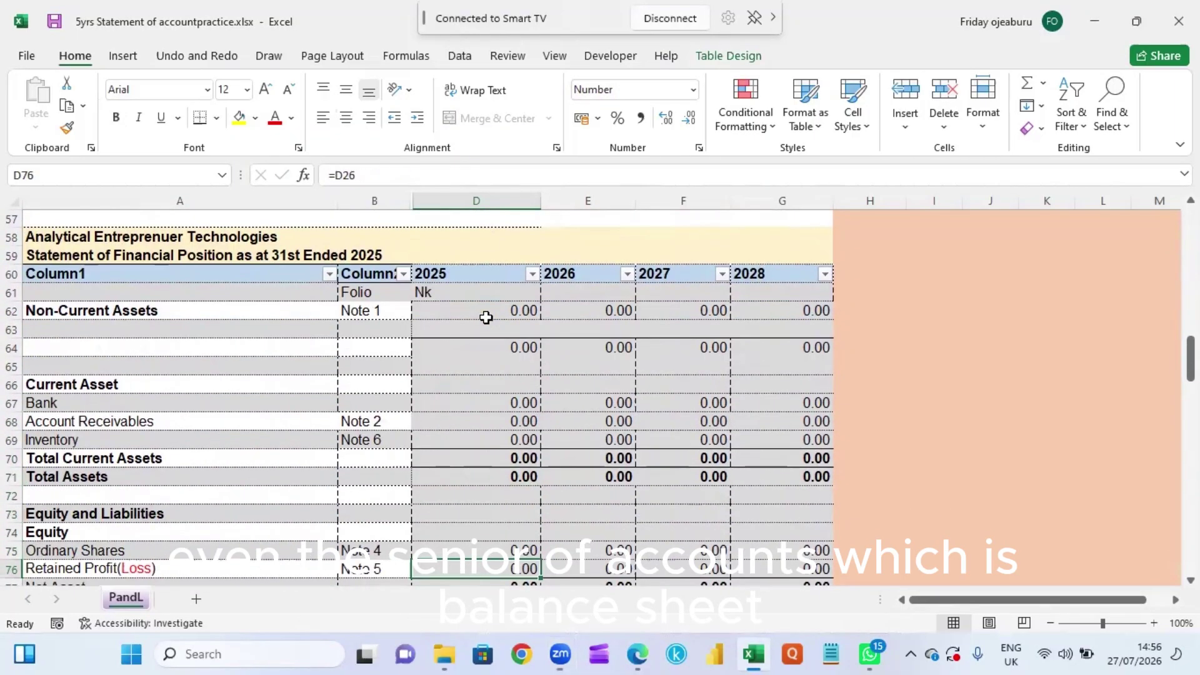
{"action": "key", "text": "Down"}
{"action": "key", "text": "Down"}
{"action": "key", "text": "Down"}
{"action": "key", "text": "Down"}
{"action": "key", "text": "Down"}
{"action": "key", "text": "Down"}
{"action": "key", "text": "Down"}
{"action": "key", "text": "Down"}
{"action": "key", "text": "Down"}
{"action": "key", "text": "Down"}
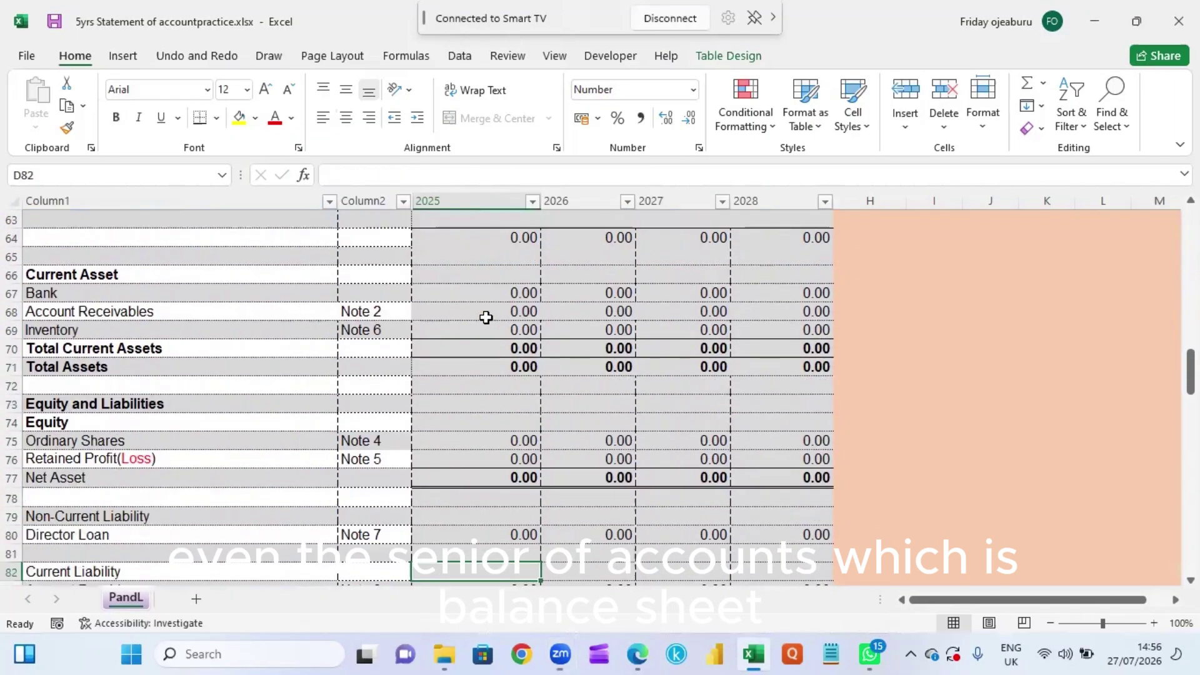
{"action": "key", "text": "Down"}
{"action": "key", "text": "Down"}
{"action": "key", "text": "Down"}
{"action": "key", "text": "Down"}
{"action": "key", "text": "Down"}
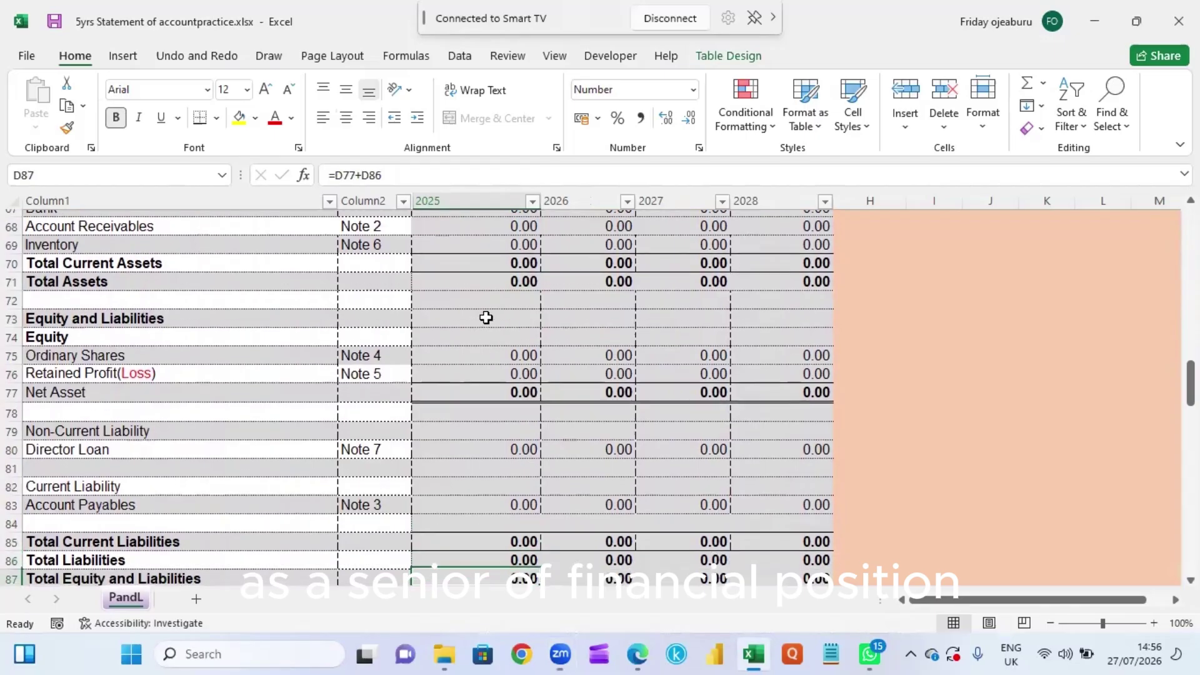
Step: Examine the Check Accuracy row and the Notes to the Account, from Note 1 to the Note 6 inventory balance
{"action": "key", "text": "Down"}
{"action": "key", "text": "Down"}
{"action": "key", "text": "Down"}
{"action": "key", "text": "Down"}
{"action": "key", "text": "Down"}
{"action": "key", "text": "Down"}
{"action": "key", "text": "Down"}
{"action": "key", "text": "Down"}
{"action": "key", "text": "Down"}
{"action": "key", "text": "Down"}
{"action": "key", "text": "Down"}
{"action": "key", "text": "Down"}
{"action": "key", "text": "Down"}
{"action": "key", "text": "Down"}
{"action": "key", "text": "Down"}
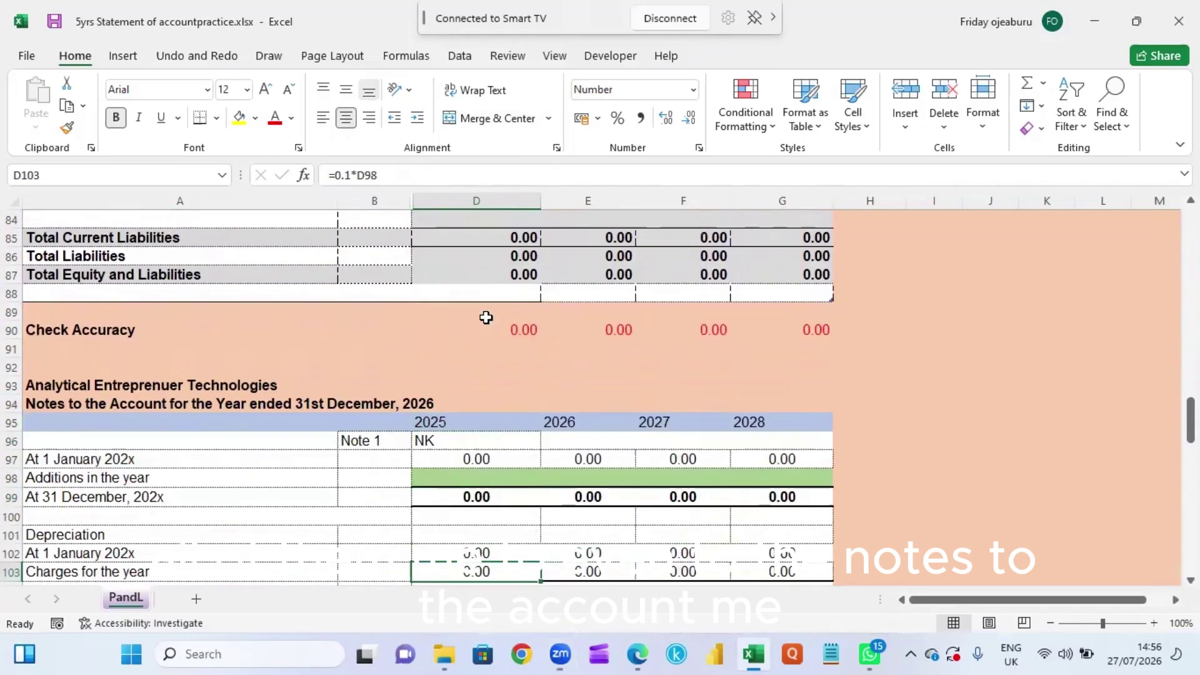
{"action": "key", "text": "Down"}
{"action": "key", "text": "Down"}
{"action": "key", "text": "Down"}
{"action": "key", "text": "Down"}
{"action": "key", "text": "Down"}
{"action": "key", "text": "Down"}
{"action": "key", "text": "Down"}
{"action": "key", "text": "Down"}
{"action": "key", "text": "Down"}
{"action": "key", "text": "Down"}
{"action": "key", "text": "Down"}
{"action": "key", "text": "Down"}
{"action": "key", "text": "Down"}
{"action": "key", "text": "Down"}
{"action": "key", "text": "Down"}
{"action": "key", "text": "Down"}
{"action": "key", "text": "Down"}
{"action": "key", "text": "Down"}
{"action": "key", "text": "Down"}
{"action": "key", "text": "Down"}
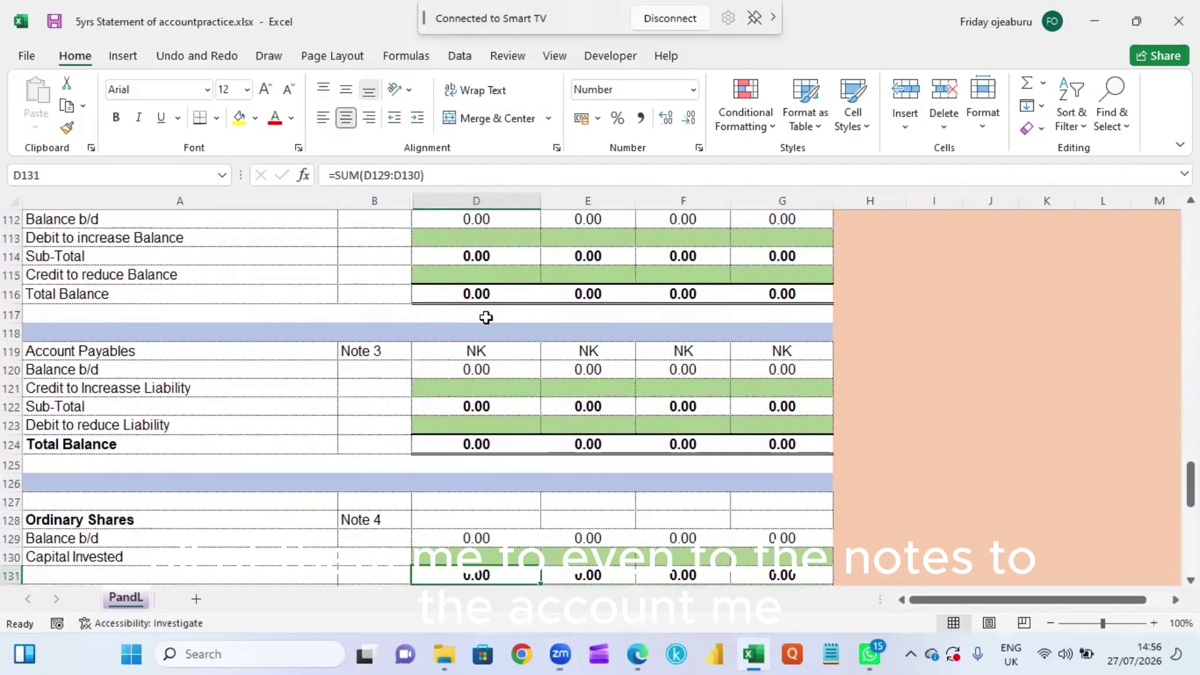
{"action": "key", "text": "Down"}
{"action": "key", "text": "Down"}
{"action": "key", "text": "Down"}
{"action": "key", "text": "Down"}
{"action": "key", "text": "Down"}
{"action": "key", "text": "Down"}
{"action": "key", "text": "Down"}
{"action": "key", "text": "Down"}
{"action": "key", "text": "Down"}
{"action": "key", "text": "Down"}
{"action": "key", "text": "Down"}
{"action": "key", "text": "Down"}
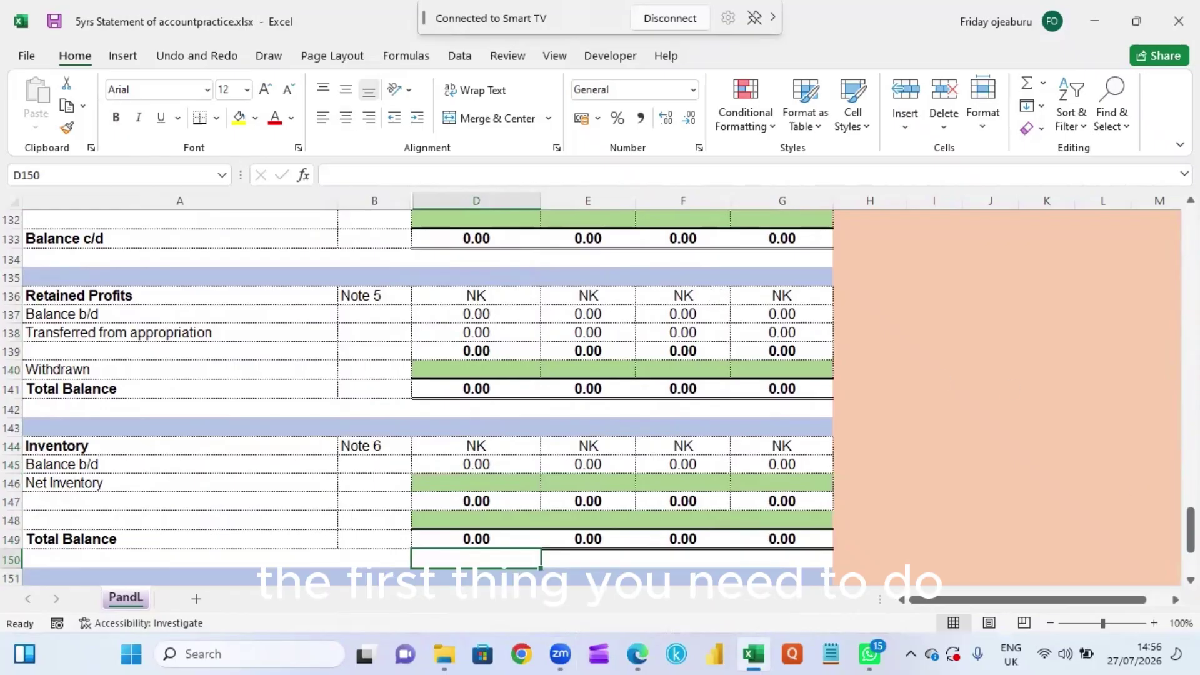
Step: Enter 1,000,000 as the 2025 Capital Invested under Ordinary Shares in Note 4
{"action": "left_click_drag", "start_coordinate": [1191, 531], "coordinate": [1191, 505]}
{"action": "left_click", "coordinate": [473, 388]}
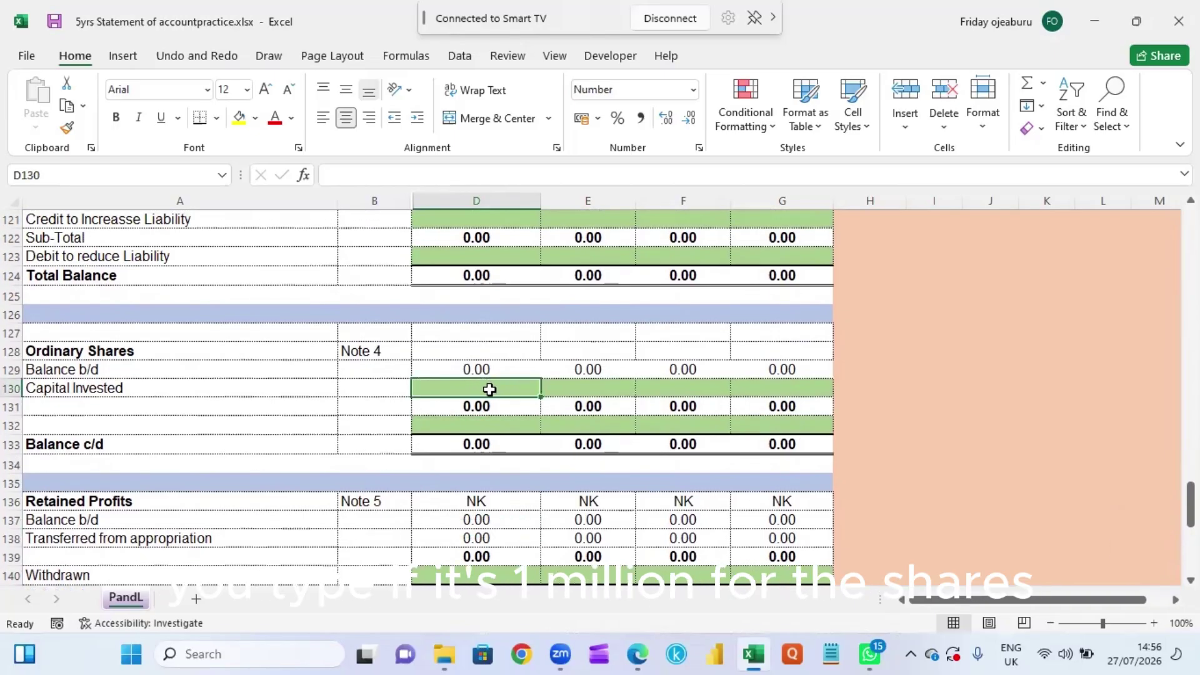
{"action": "type", "text": "1,"}
{"action": "type", "text": "000,000"}
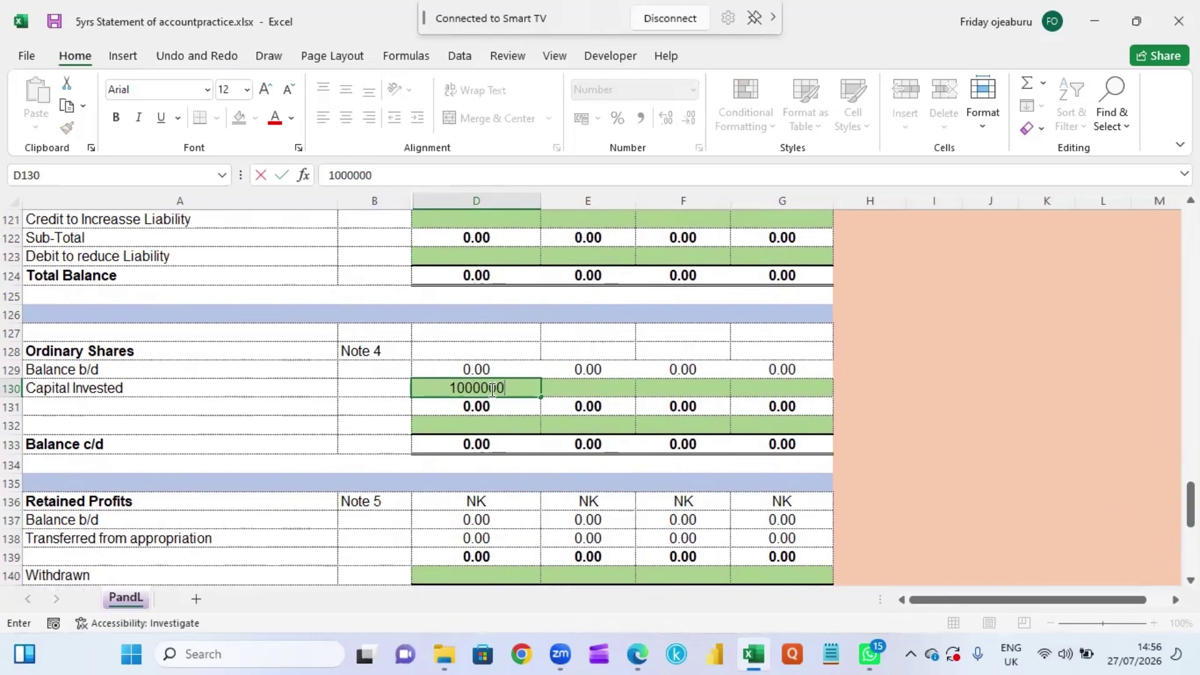
{"action": "key", "text": "Return"}
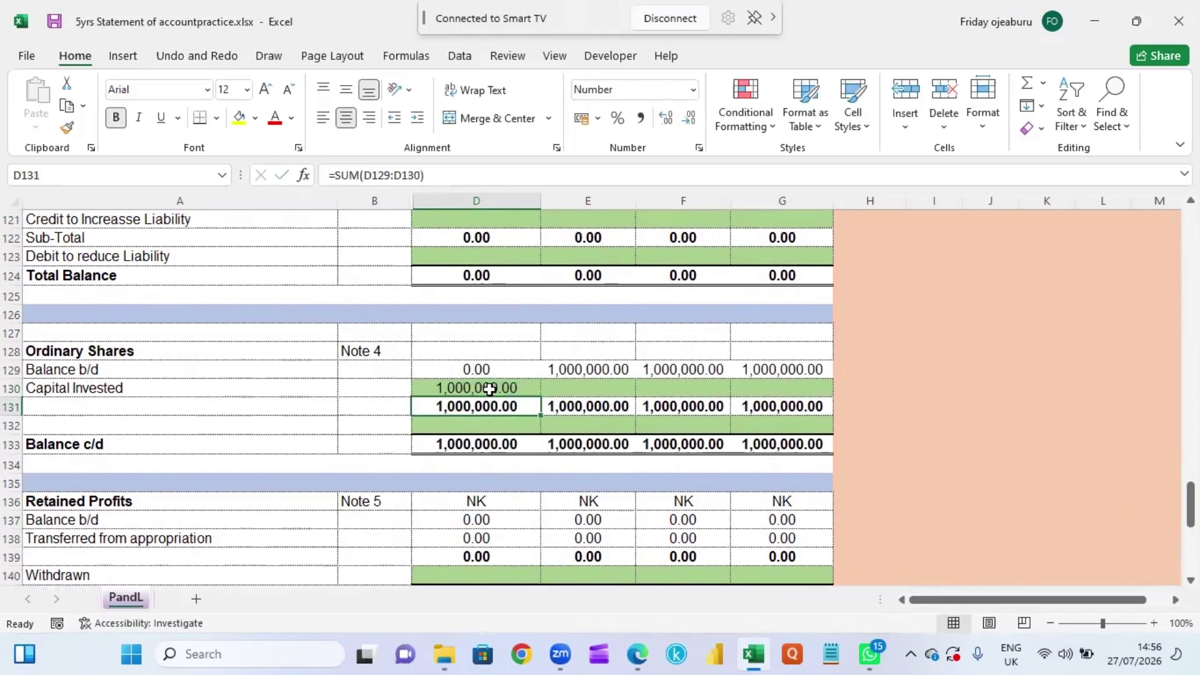
Step: Inspect the 2025 Check Accuracy cell below the Statement of Financial Position to see whether the accounts balance
{"action": "left_click_drag", "start_coordinate": [1190, 504], "coordinate": [1190, 384]}
{"action": "scroll", "coordinate": [664, 500], "scroll_direction": "down", "scroll_amount": 1}
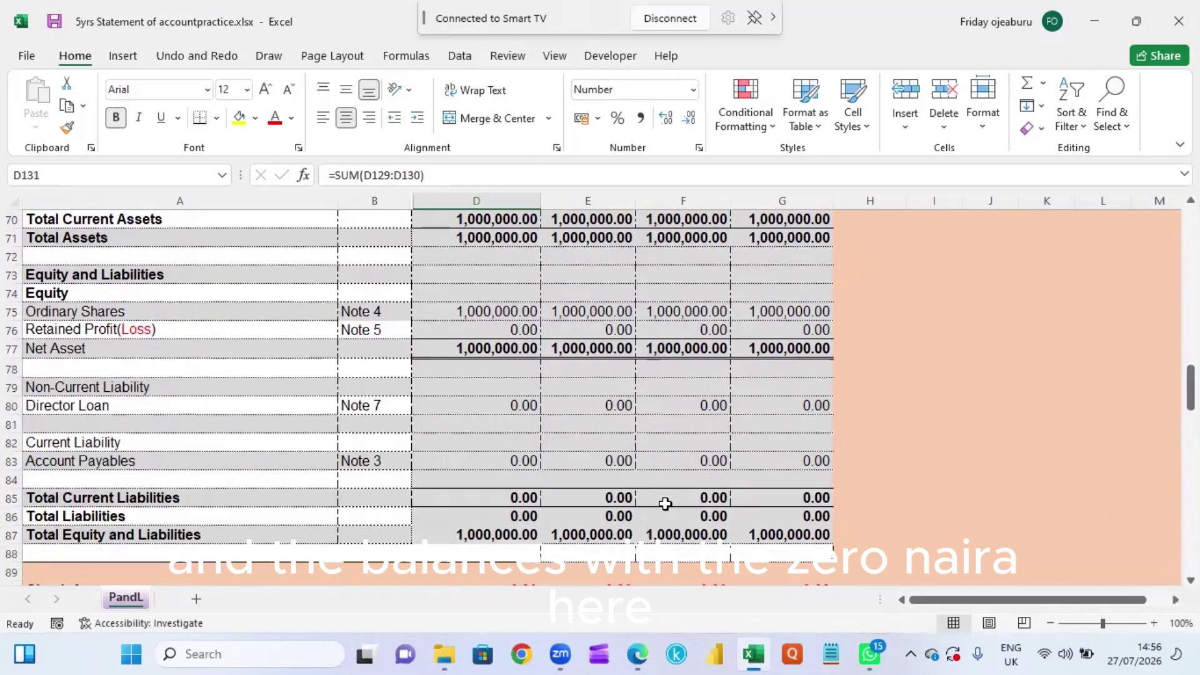
{"action": "left_click", "coordinate": [518, 570]}
{"action": "left_click", "coordinate": [516, 552]}
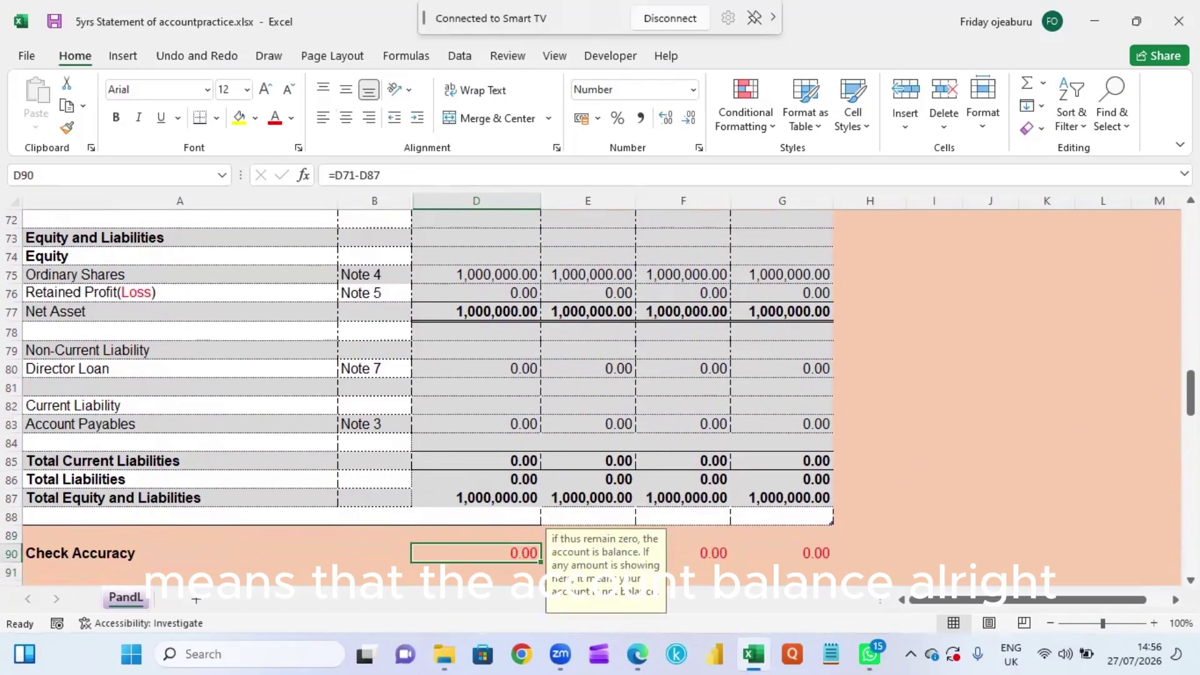
Step: Check the 2025 Bank and Ordinary Shares amounts in the Statement of Financial Position
{"action": "mouse_move", "coordinate": [1191, 394]}
{"action": "left_mouse_down"}
{"action": "mouse_move", "coordinate": [1191, 354]}
{"action": "mouse_move", "coordinate": [1190, 372]}
{"action": "left_mouse_up"}
{"action": "left_click", "coordinate": [473, 458]}
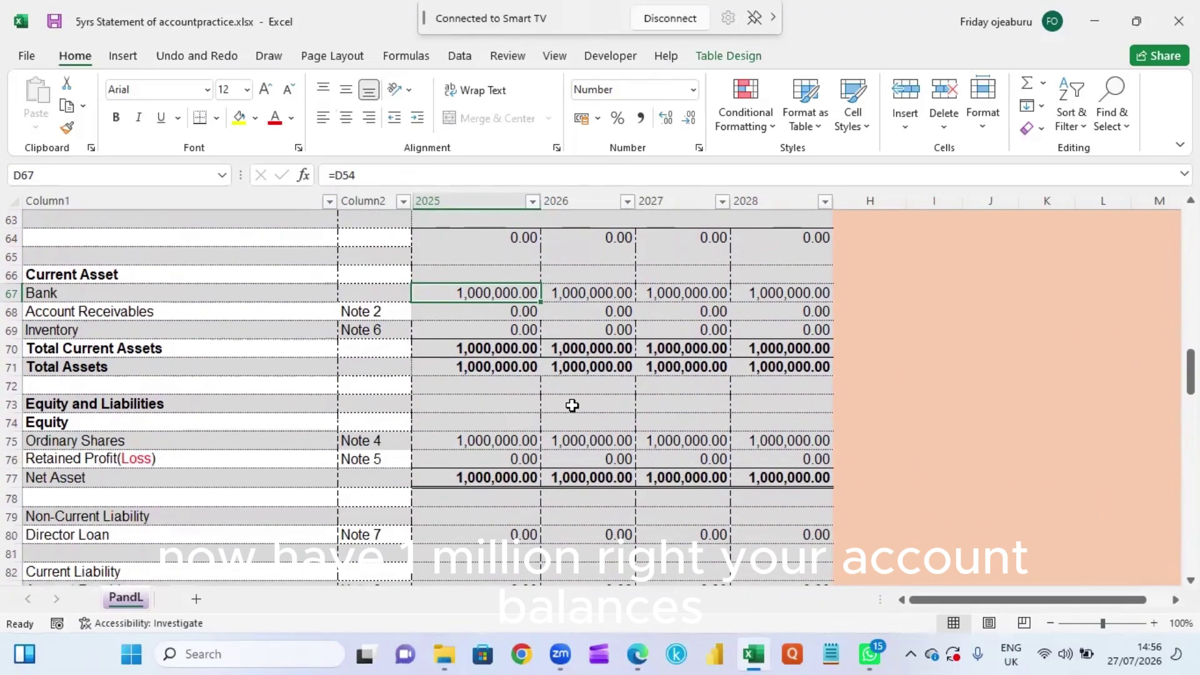
{"action": "left_click", "coordinate": [511, 438]}
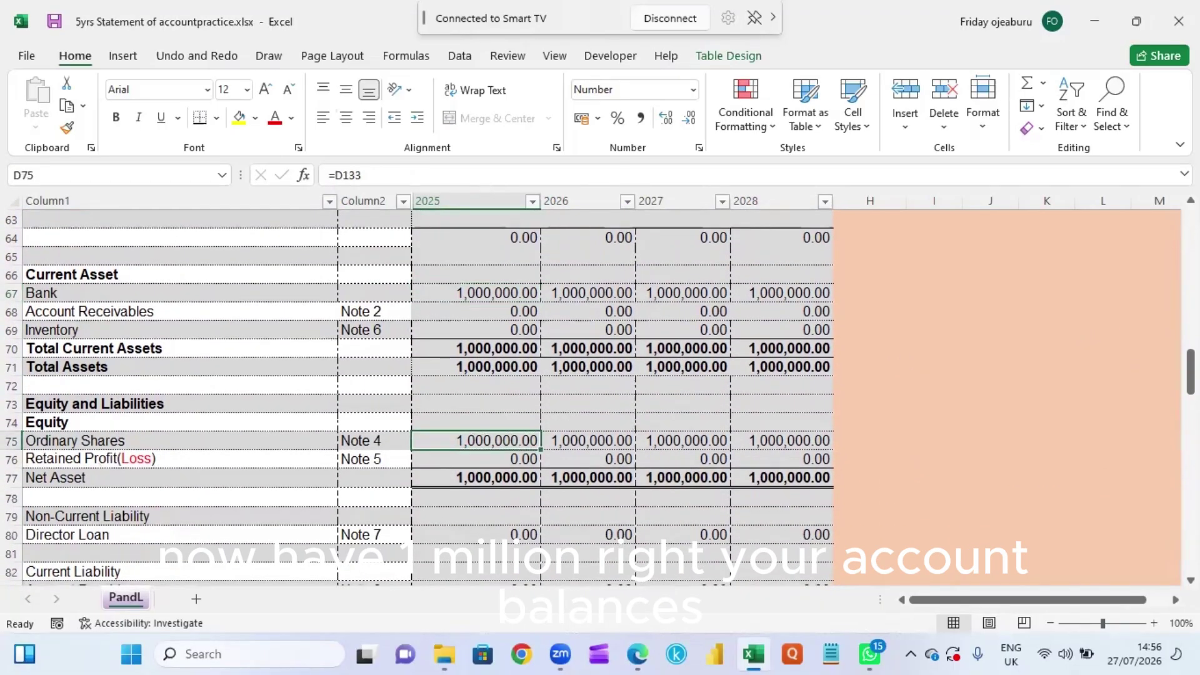
Step: Enter 2,000,000 as the 2025 Revenue in the Profit or Loss Account
{"action": "left_click_drag", "start_coordinate": [1191, 373], "coordinate": [1191, 233]}
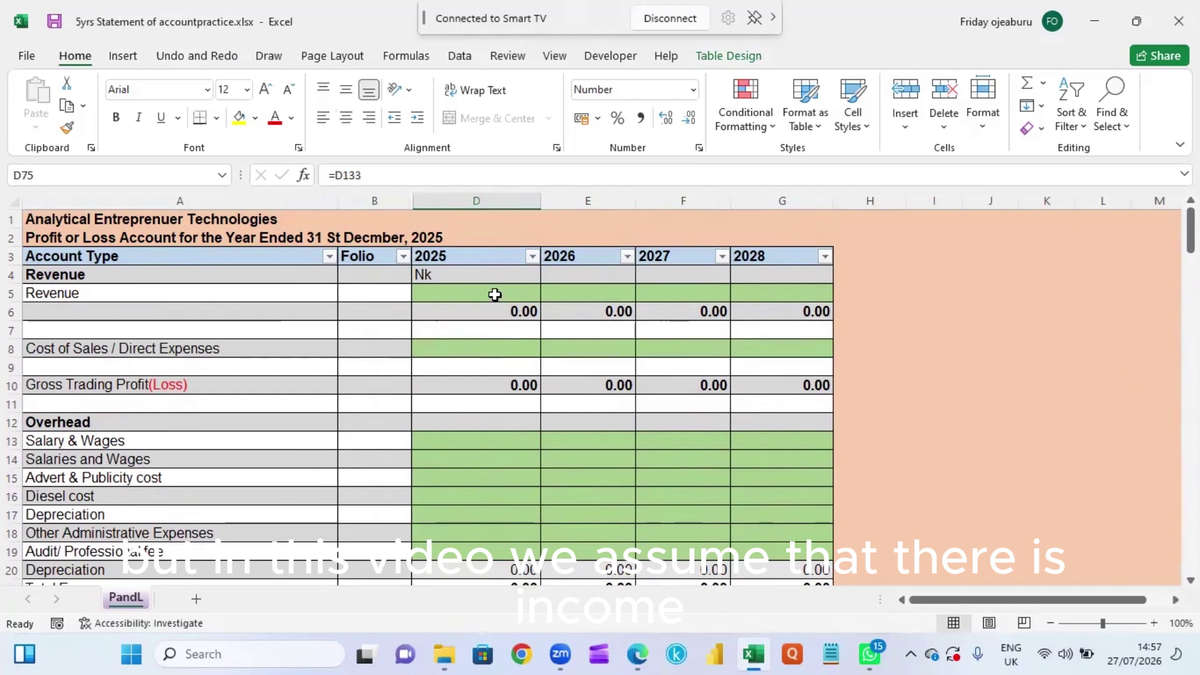
{"action": "left_click", "coordinate": [472, 293]}
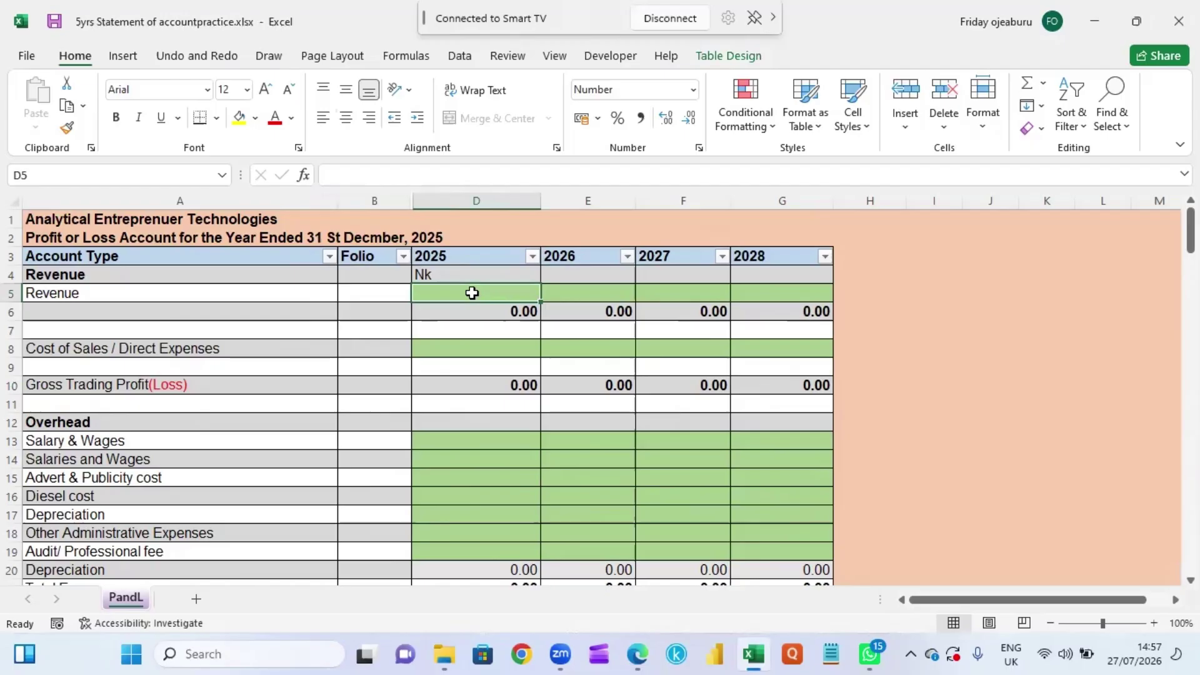
{"action": "type", "text": "200000"}
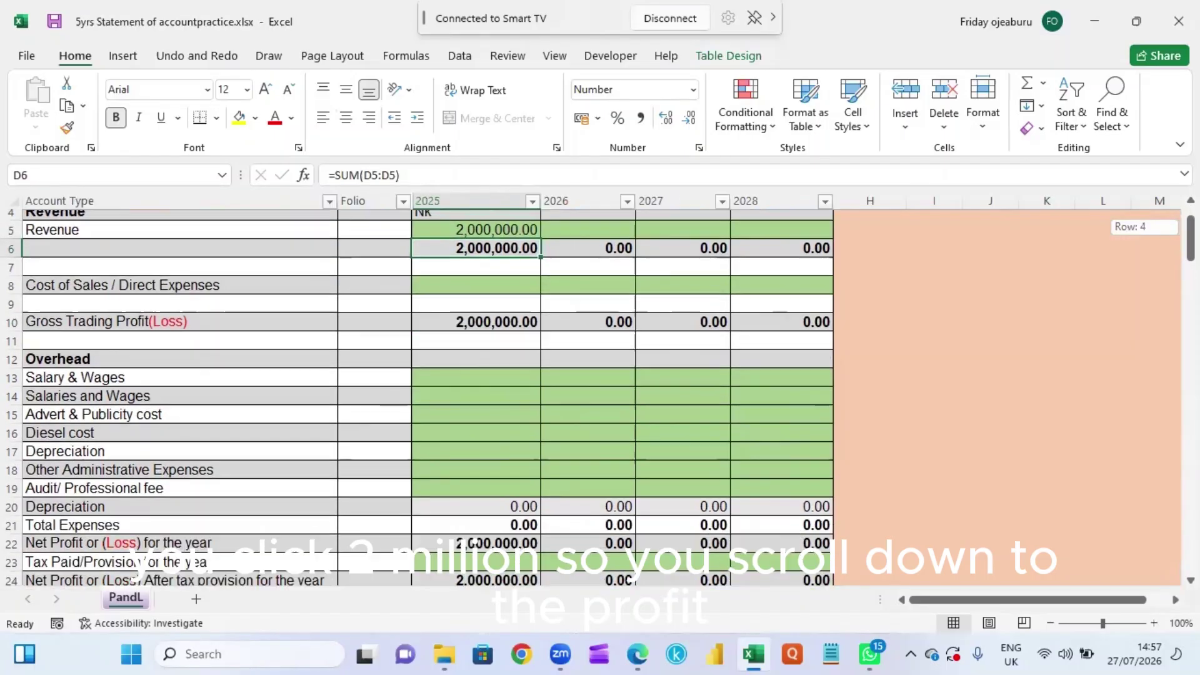
Step: Inspect the 2025 Retained Profit C/F at the end of the Profit or Loss Account
{"action": "scroll", "coordinate": [419, 398], "scroll_direction": "down", "scroll_amount": 1}
{"action": "scroll", "coordinate": [505, 442], "scroll_direction": "down", "scroll_amount": 2}
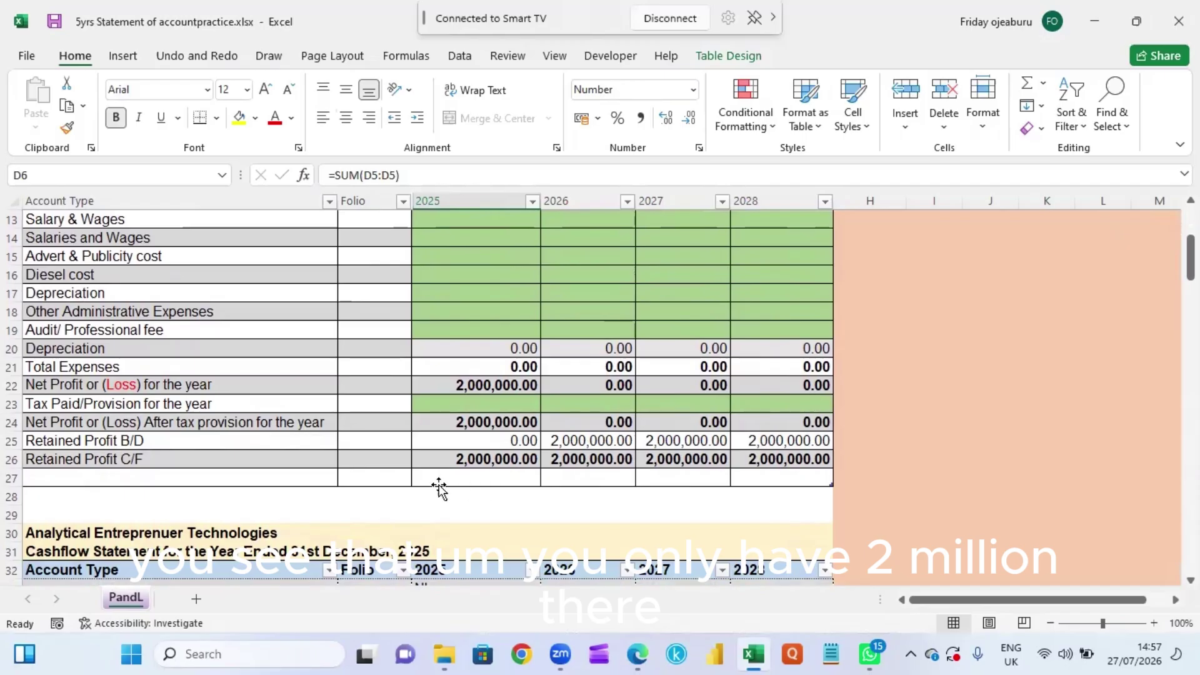
{"action": "left_click", "coordinate": [497, 457]}
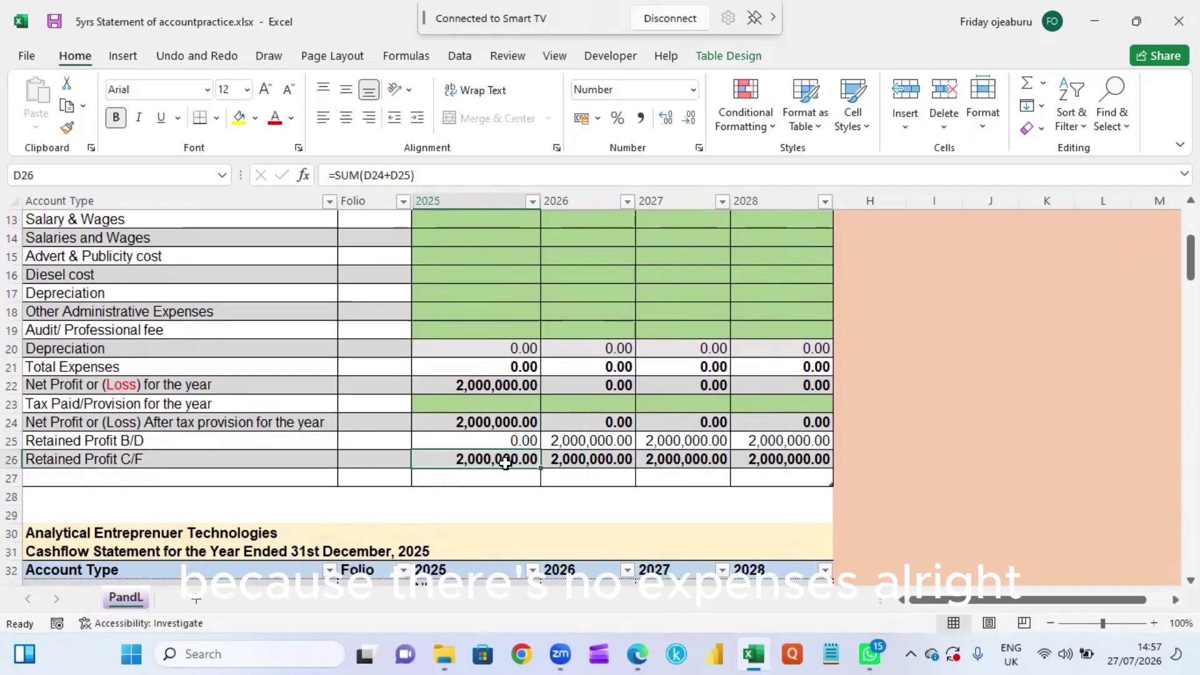
Step: Enter 1,500,000 as the 2025 Cost of Sales / Direct Expenses and check the 2025 Gross Trading Profit
{"action": "left_click_drag", "start_coordinate": [1191, 257], "coordinate": [1191, 235]}
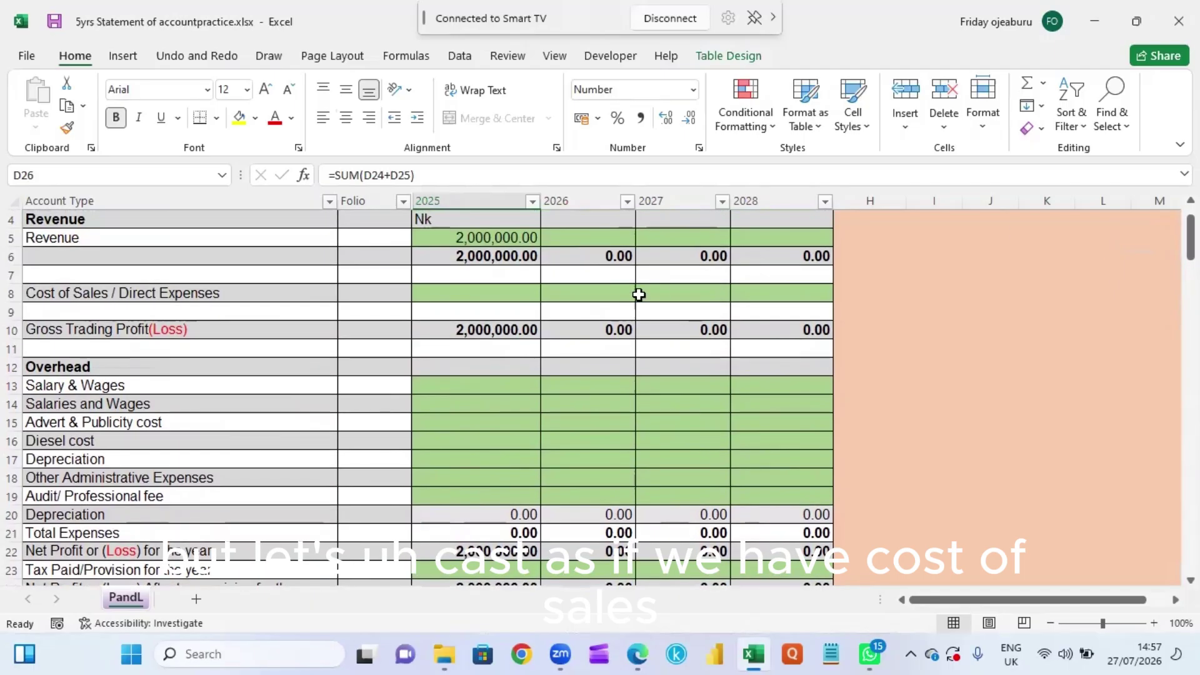
{"action": "left_click", "coordinate": [503, 290]}
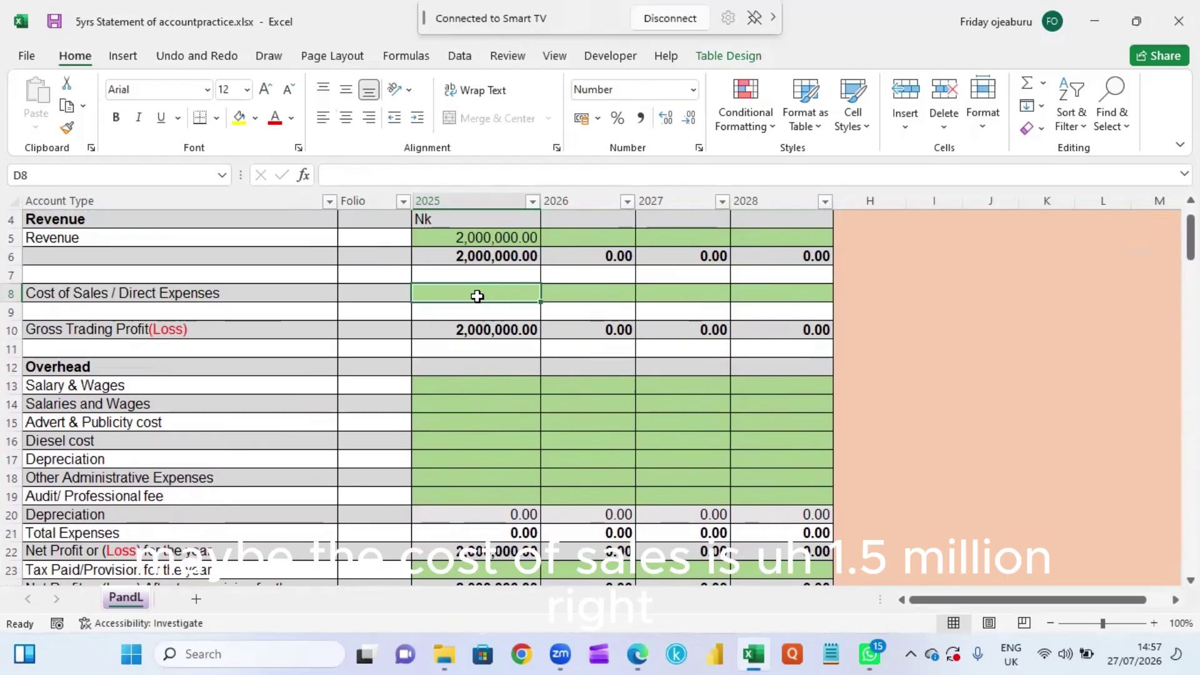
{"action": "type", "text": "1500000"}
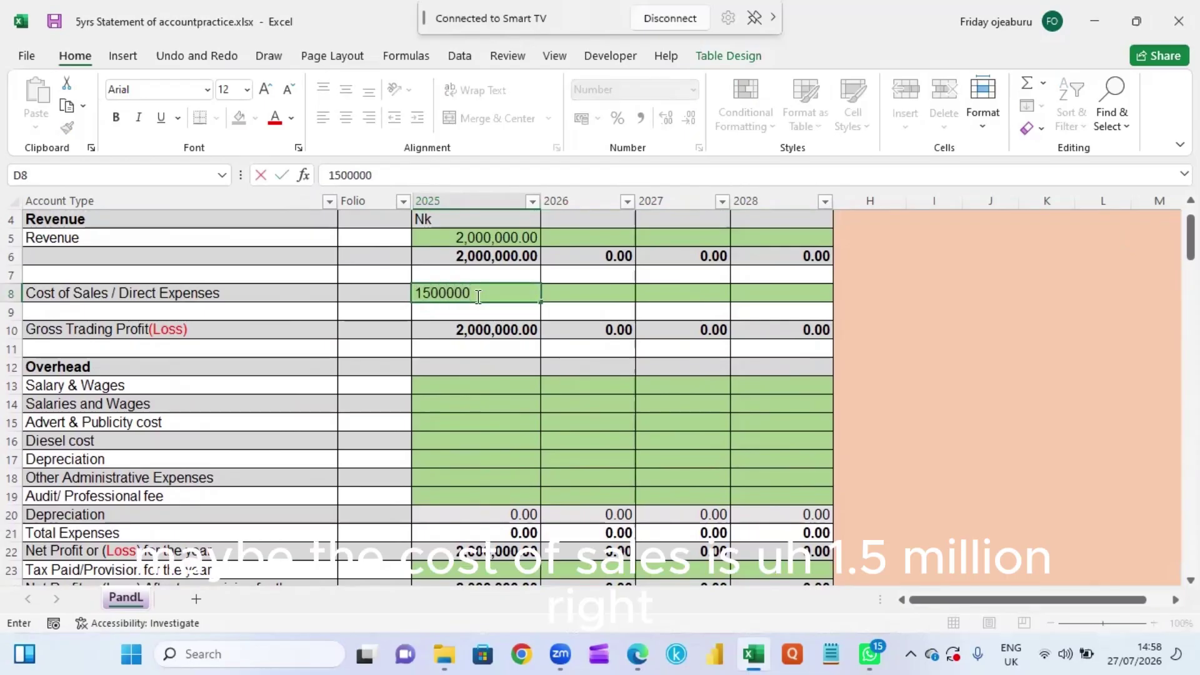
{"action": "key", "text": "Return"}
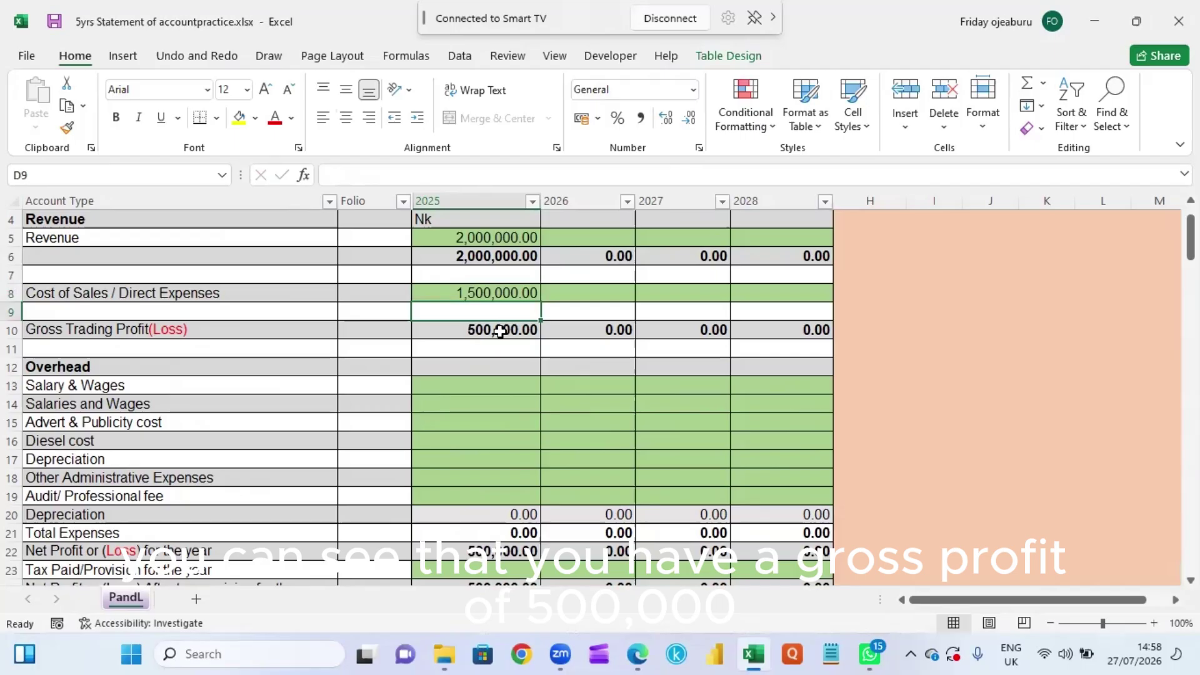
{"action": "left_click", "coordinate": [500, 331]}
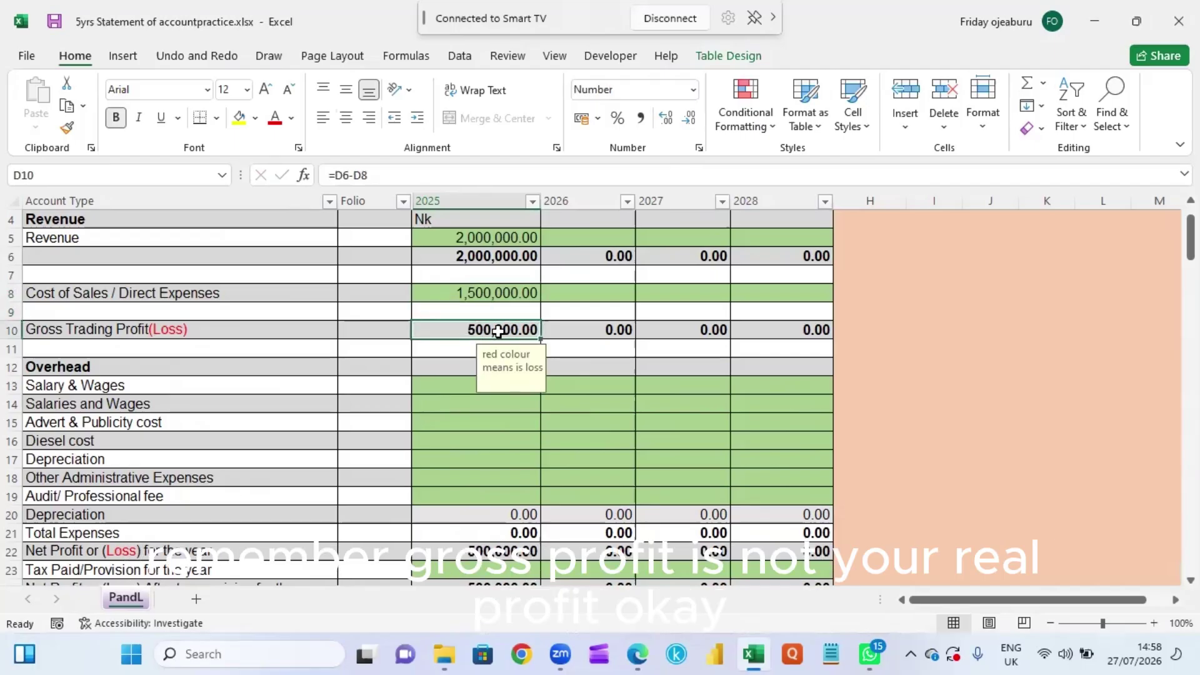
Step: Check the 2025 Bank amount under Current Asset in the Statement of Financial Position
{"action": "left_click", "coordinate": [472, 384]}
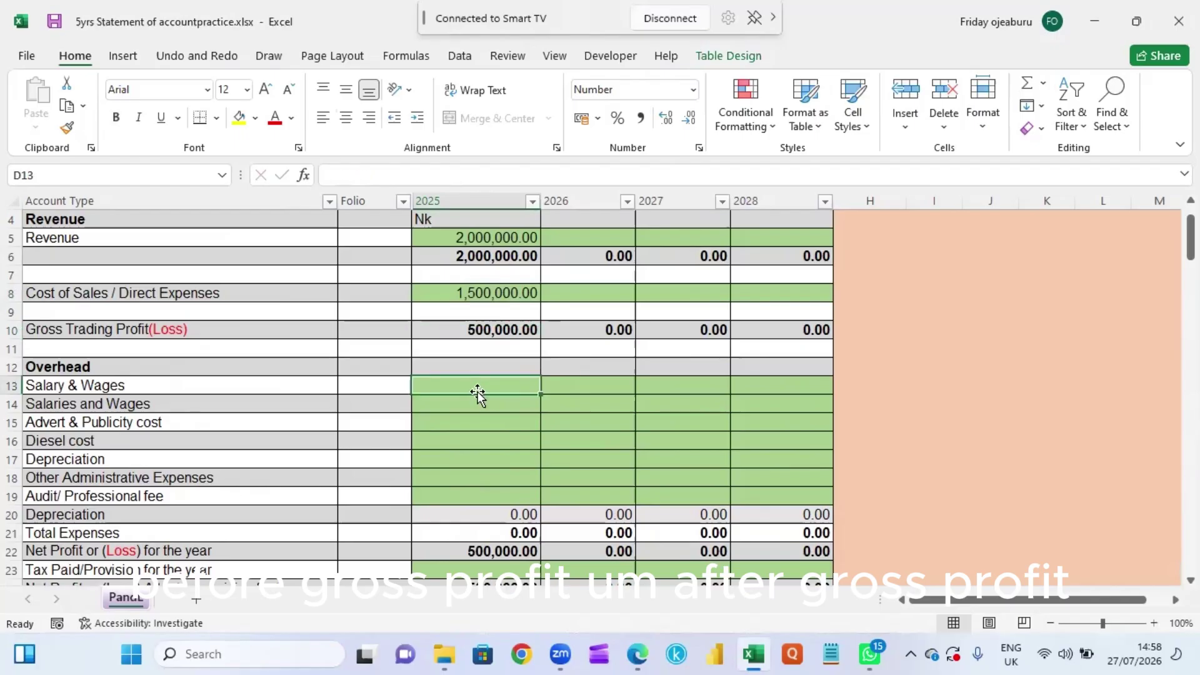
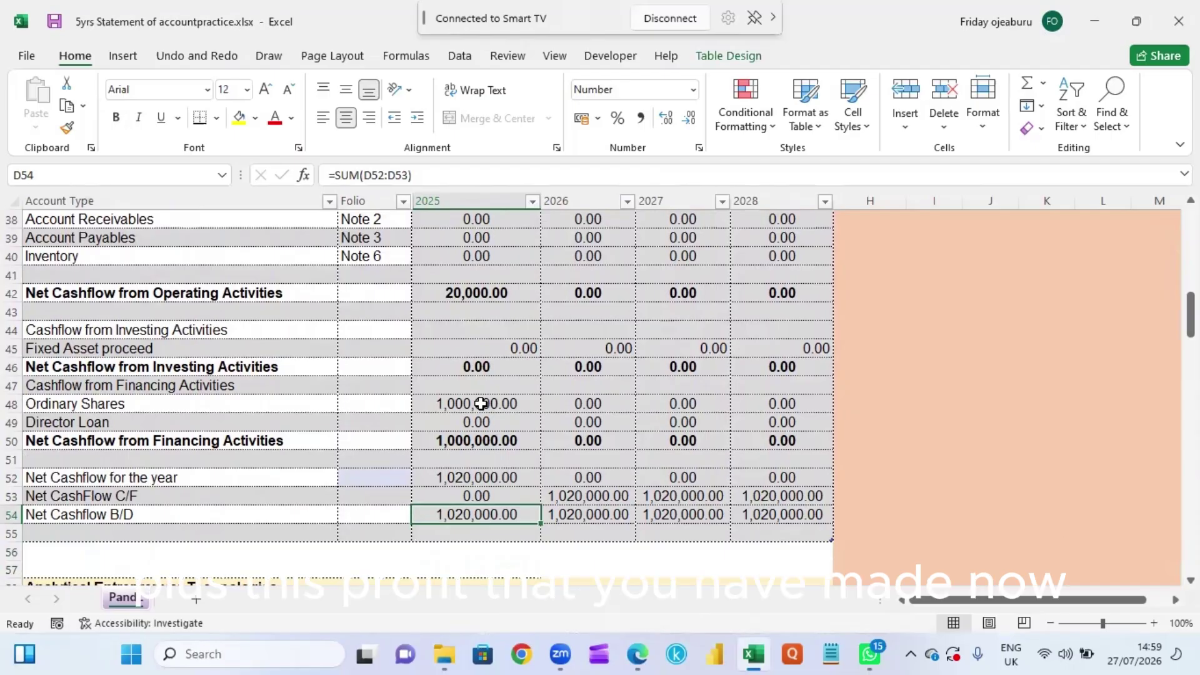
{"action": "key", "text": "Down"}
{"action": "key", "text": "Down"}
{"action": "key", "text": "Down"}
{"action": "key", "text": "Down"}
{"action": "key", "text": "Down"}
{"action": "key", "text": "Down"}
{"action": "key", "text": "Down"}
{"action": "key", "text": "Down"}
{"action": "key", "text": "Down"}
{"action": "key", "text": "Down"}
{"action": "key", "text": "Down"}
{"action": "key", "text": "Down"}
{"action": "key", "text": "Down"}
{"action": "key", "text": "Down"}
{"action": "key", "text": "Down"}
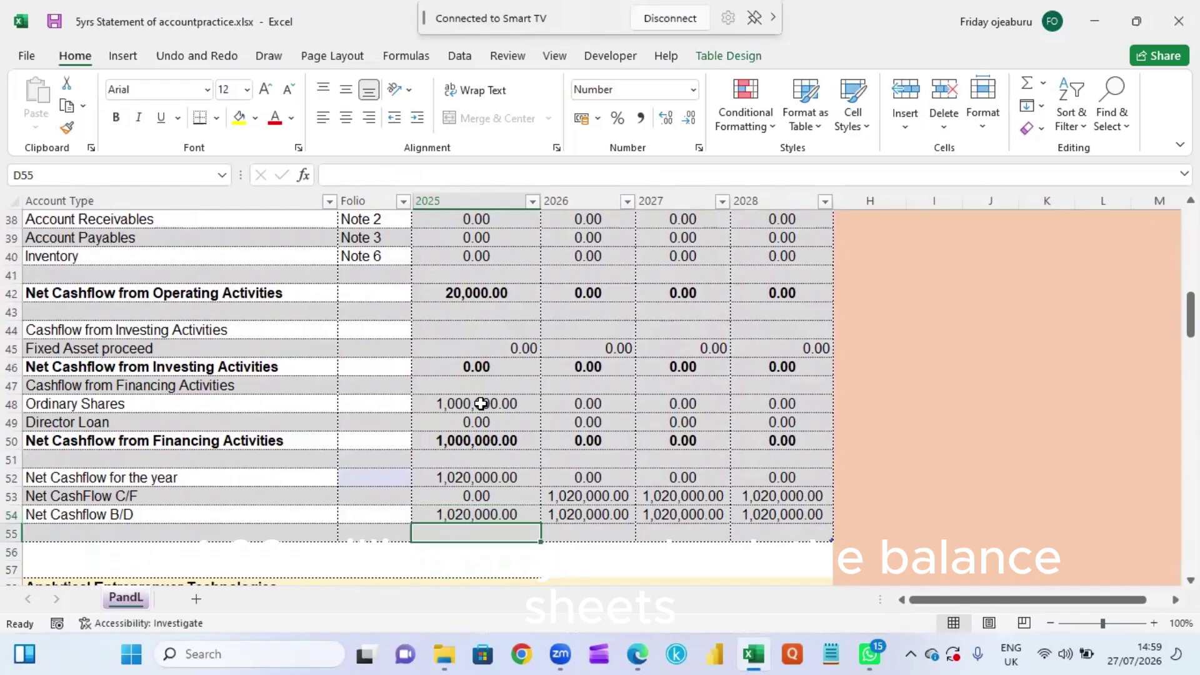
{"action": "key", "text": "Down"}
{"action": "key", "text": "Down"}
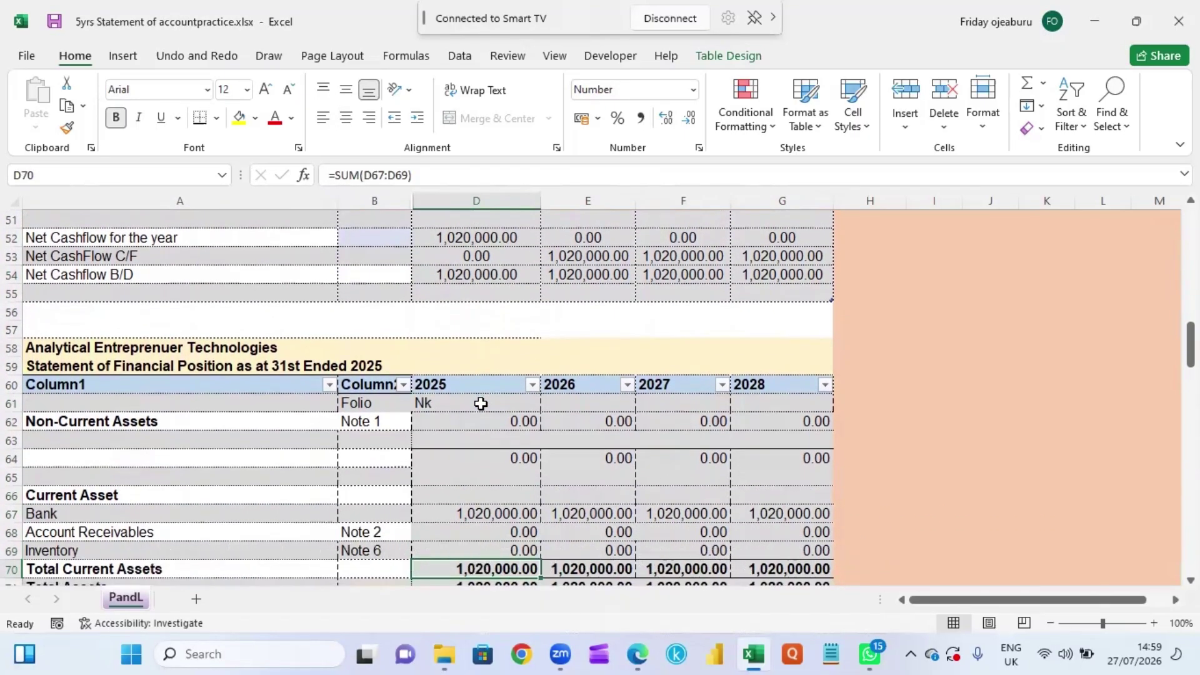
{"action": "key", "text": "Up"}
{"action": "key", "text": "Up"}
{"action": "key", "text": "Up"}
{"action": "key", "text": "Up"}
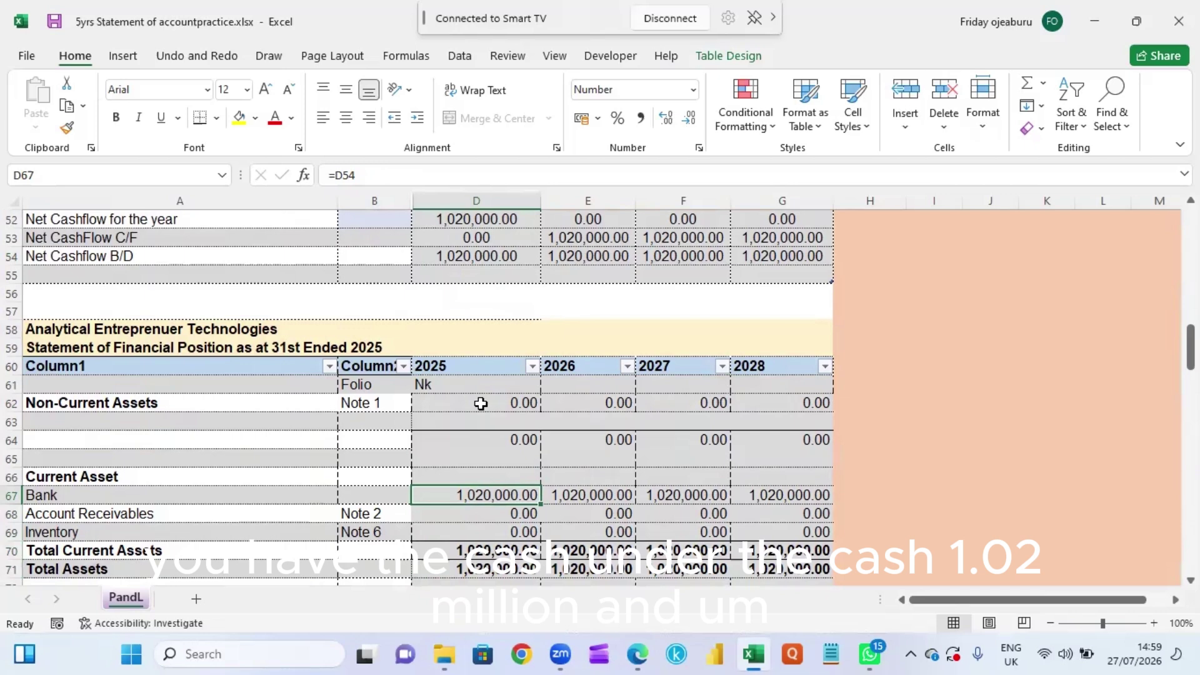
Step: Inspect the 2025 Ordinary Shares and Retained Profit amounts under Equity in the Statement of Financial Position
{"action": "key", "text": "Down"}
{"action": "key", "text": "Down"}
{"action": "key", "text": "Down"}
{"action": "key", "text": "Down"}
{"action": "key", "text": "Down"}
{"action": "key", "text": "Down"}
{"action": "key", "text": "Down"}
{"action": "key", "text": "Down"}
{"action": "key", "text": "Down"}
{"action": "key", "text": "Down"}
{"action": "key", "text": "Down"}
{"action": "key", "text": "Down"}
{"action": "key", "text": "Down"}
{"action": "key", "text": "Down"}
{"action": "key", "text": "Down"}
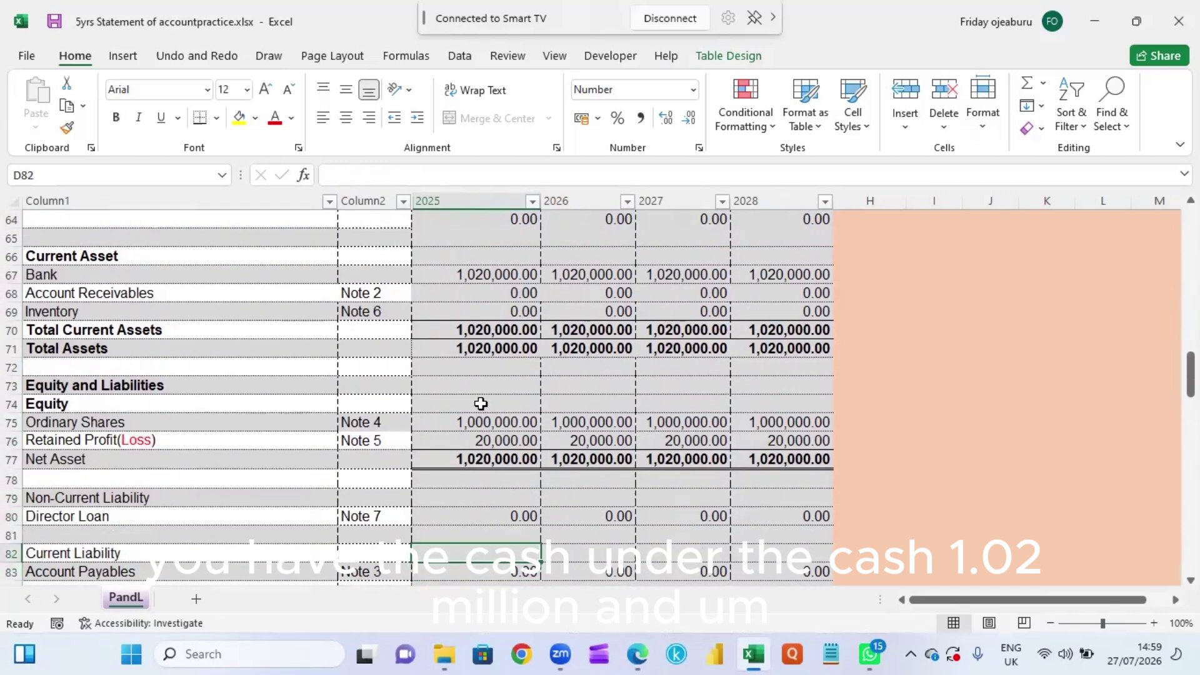
{"action": "key", "text": "Up"}
{"action": "key", "text": "Up"}
{"action": "key", "text": "Up"}
{"action": "key", "text": "Up"}
{"action": "key", "text": "Up"}
{"action": "key", "text": "Up"}
{"action": "key", "text": "Up"}
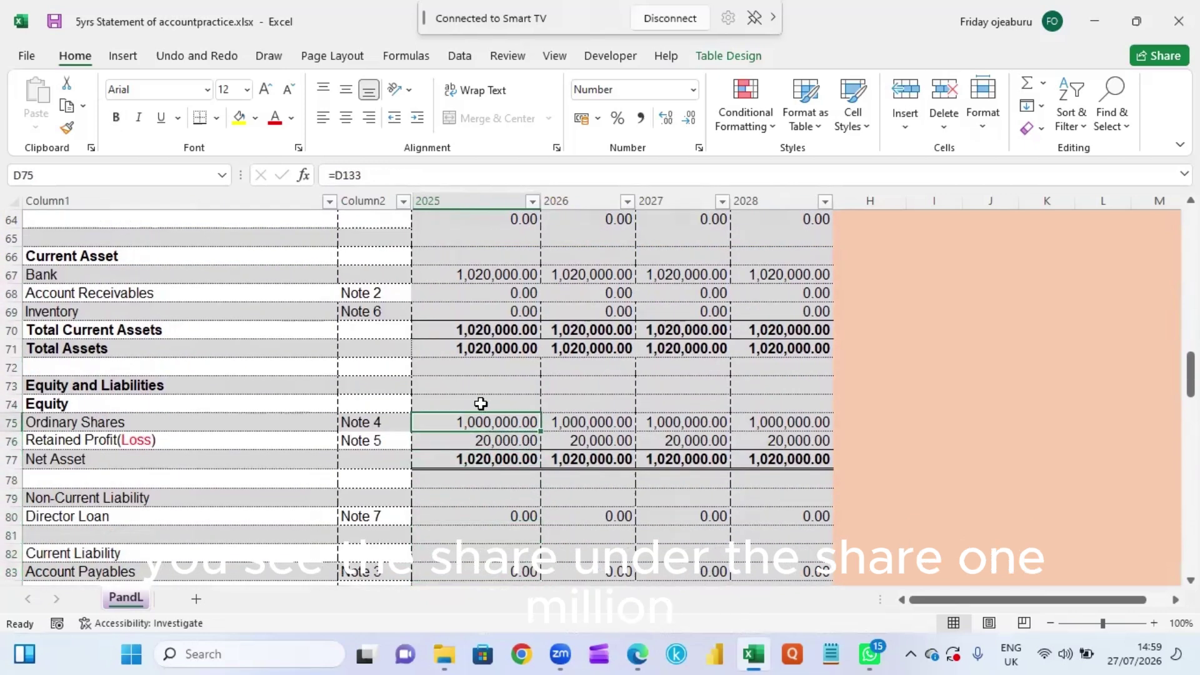
{"action": "key", "text": "Down"}
{"action": "key", "text": "Down"}
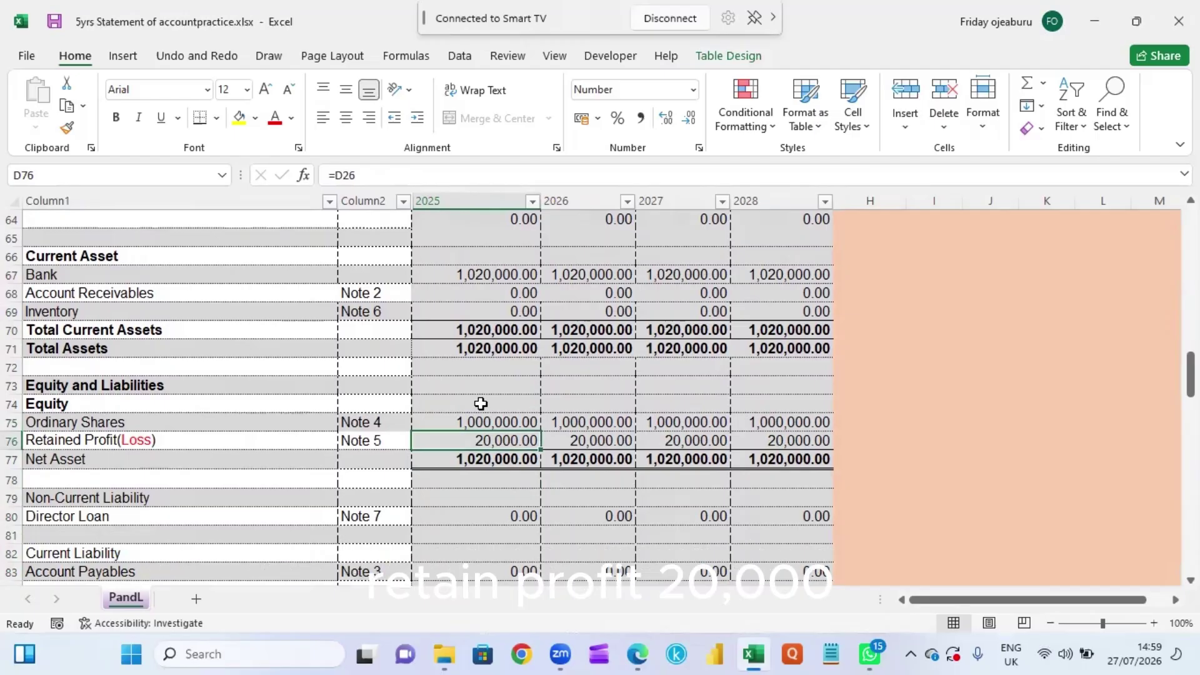
Step: Inspect the 2025 Check Accuracy figure below the Statement of Financial Position
{"action": "key", "text": "Down"}
{"action": "key", "text": "Down"}
{"action": "key", "text": "Down"}
{"action": "key", "text": "Down"}
{"action": "key", "text": "Down"}
{"action": "key", "text": "Down"}
{"action": "key", "text": "Down"}
{"action": "key", "text": "Down"}
{"action": "key", "text": "Down"}
{"action": "key", "text": "Down"}
{"action": "key", "text": "Down"}
{"action": "key", "text": "Down"}
{"action": "key", "text": "Down"}
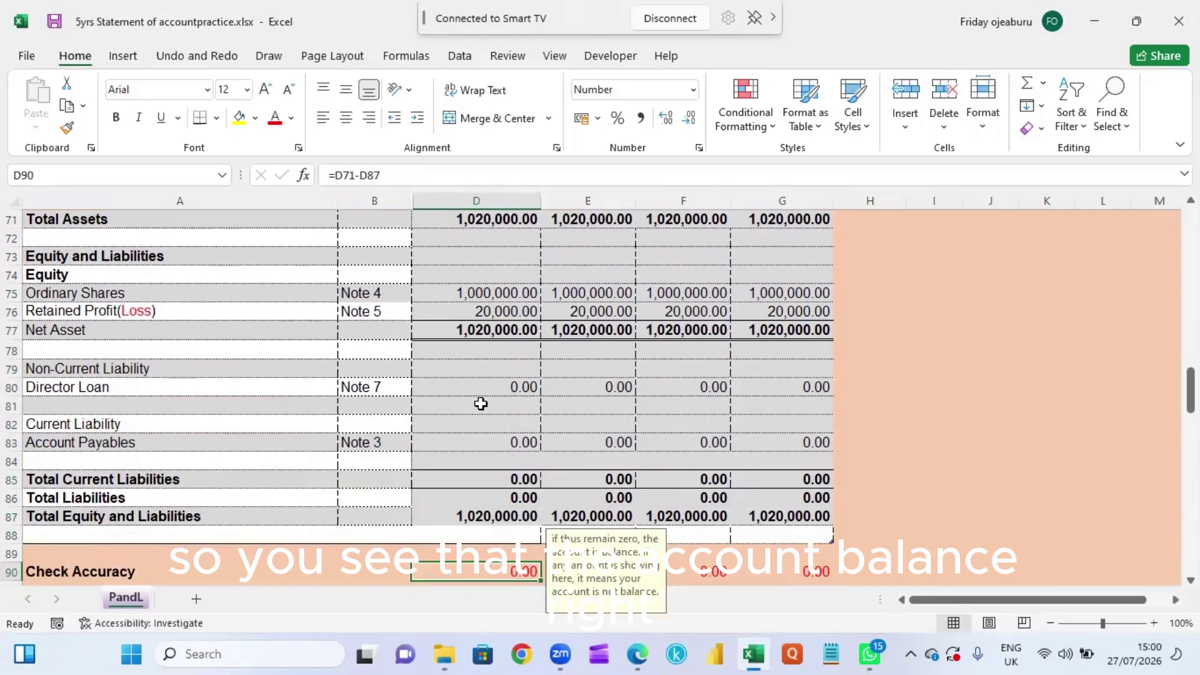
Step: Compare the 2025 Total Equity and Liabilities with Total Assets and review the Check Accuracy formula without changing it
{"action": "left_click", "coordinate": [481, 517]}
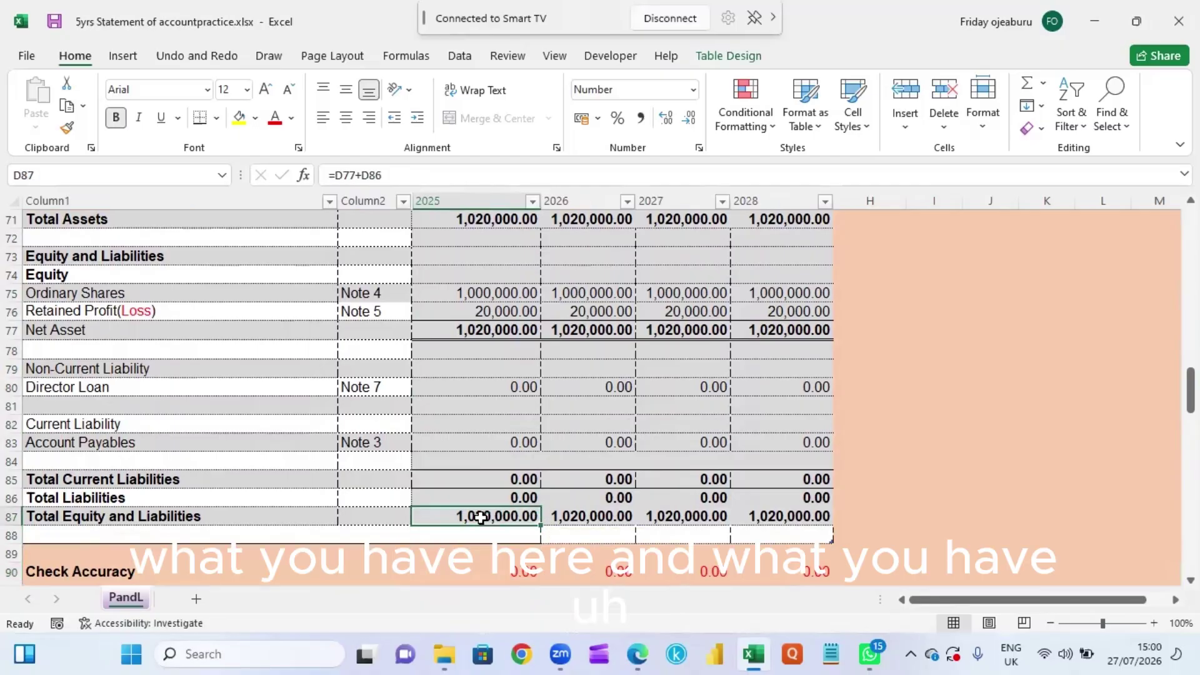
{"action": "left_click", "coordinate": [480, 221]}
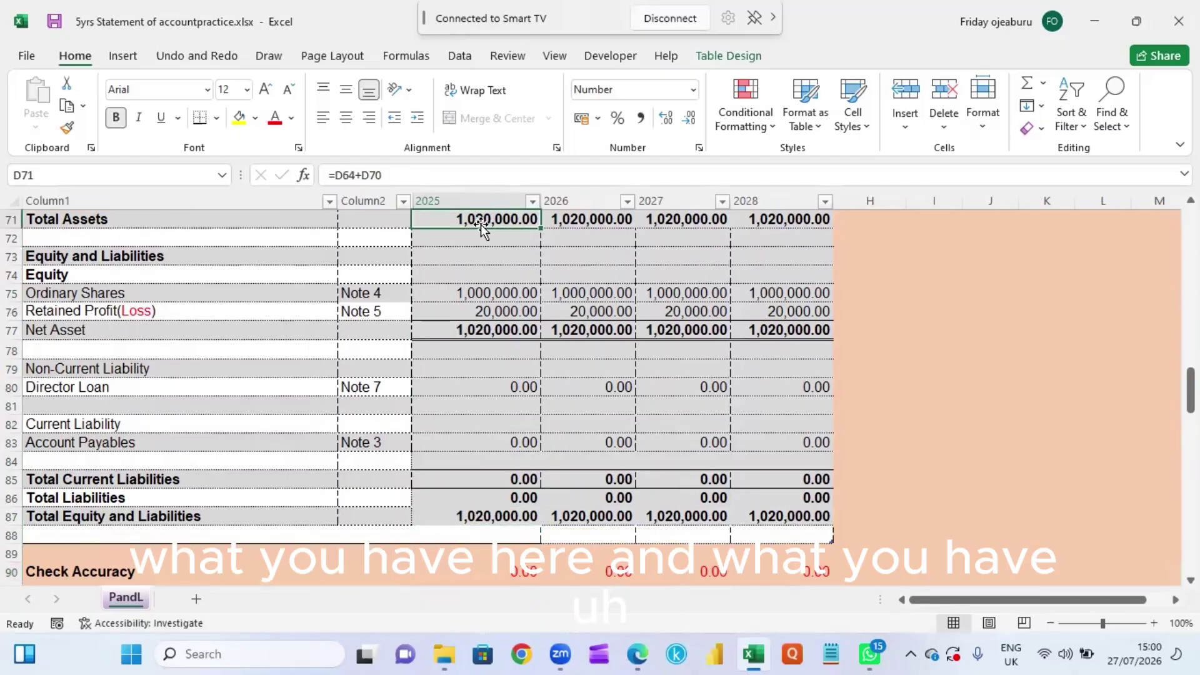
{"action": "double_click", "coordinate": [512, 569]}
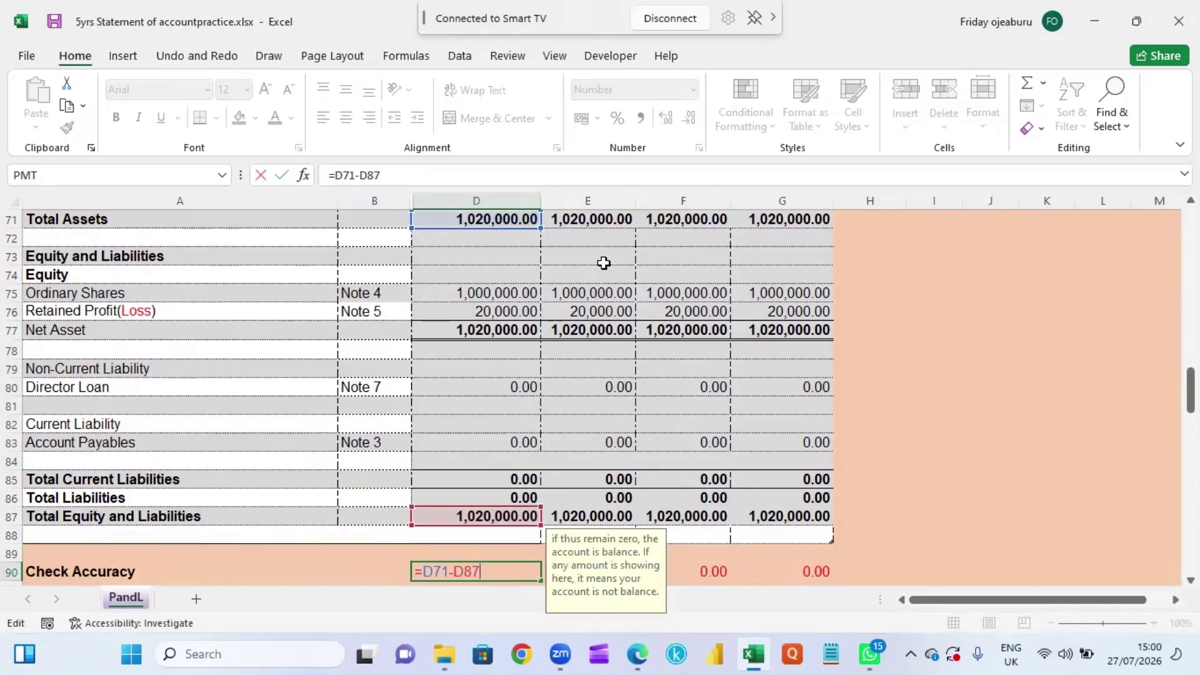
{"action": "left_click", "coordinate": [611, 425]}
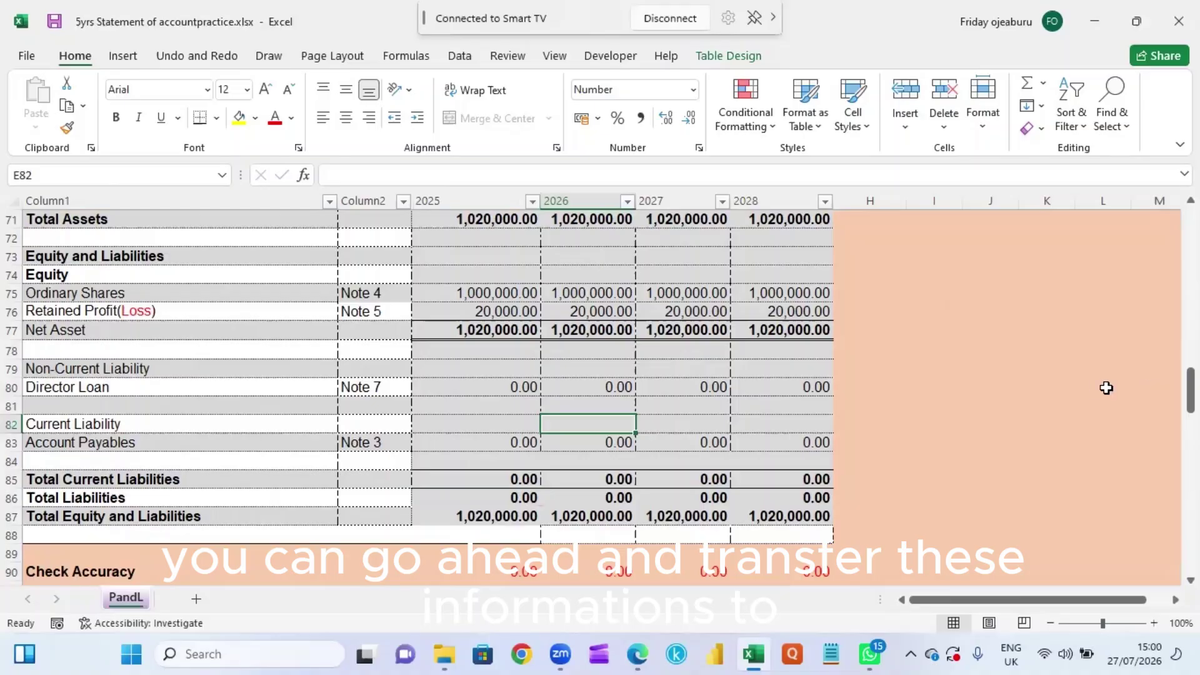
Step: Enter 20,000,000 as the 2025 Loan in the Director Loan note (Note 7) and widen the 2026 and 2027 columns to fit their figures
{"action": "left_click_drag", "start_coordinate": [1191, 390], "coordinate": [1190, 395]}
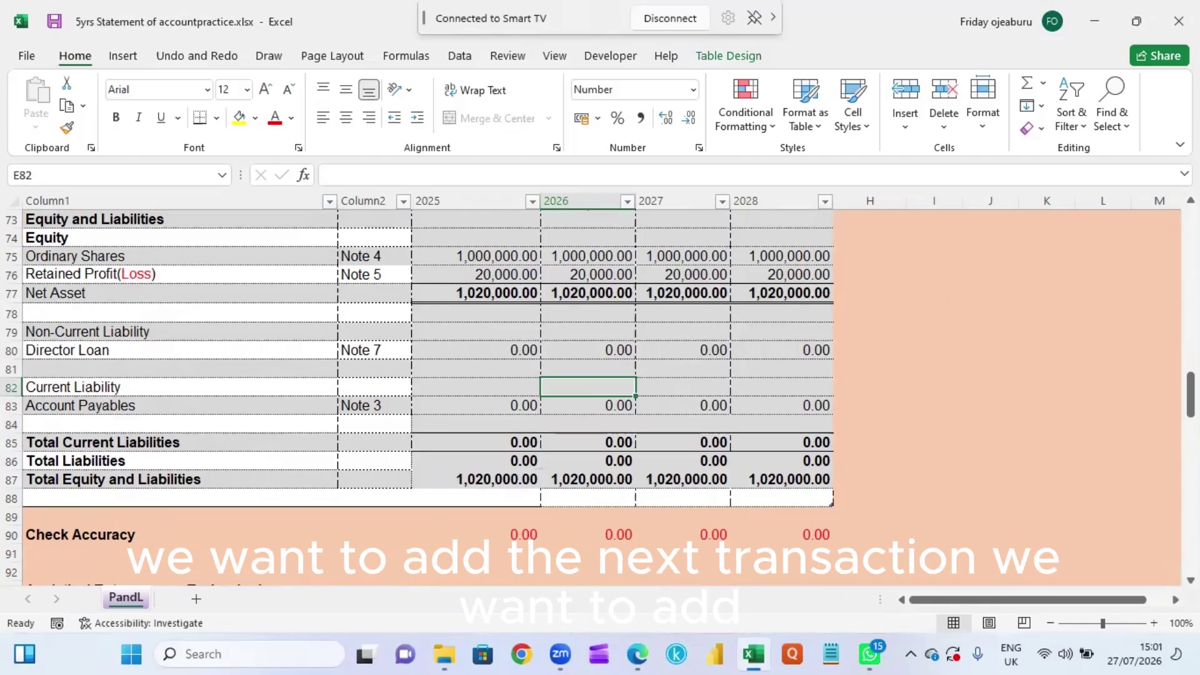
{"action": "left_click_drag", "start_coordinate": [1191, 395], "coordinate": [1191, 550]}
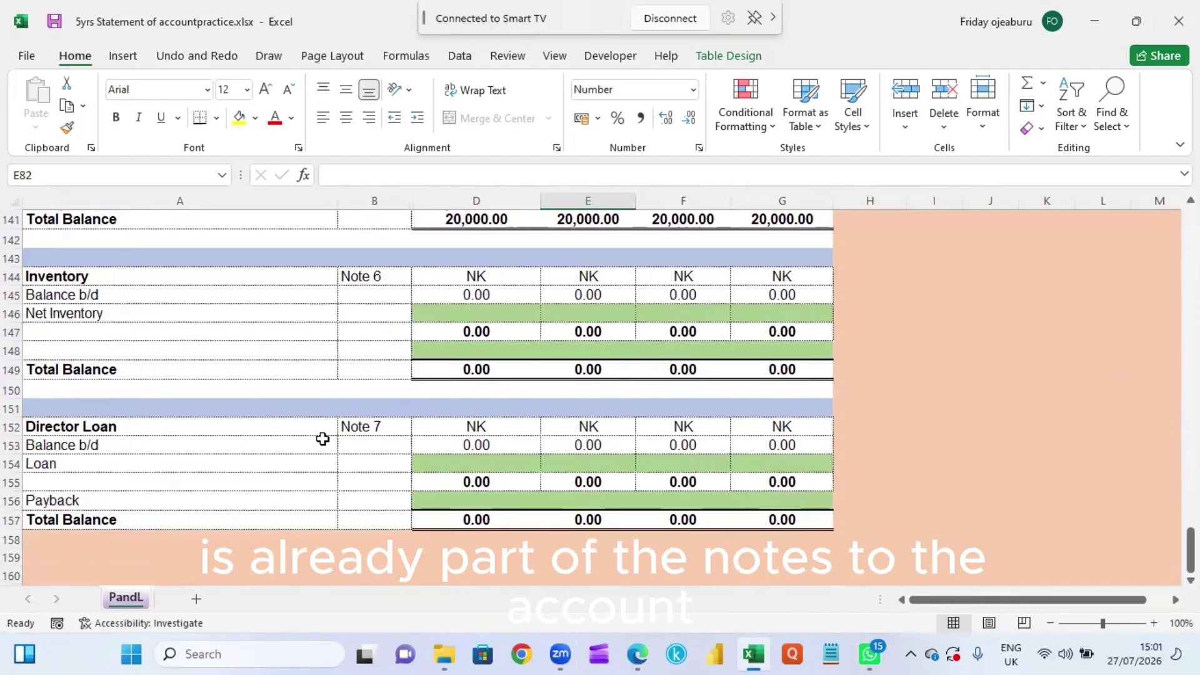
{"action": "left_click", "coordinate": [476, 463]}
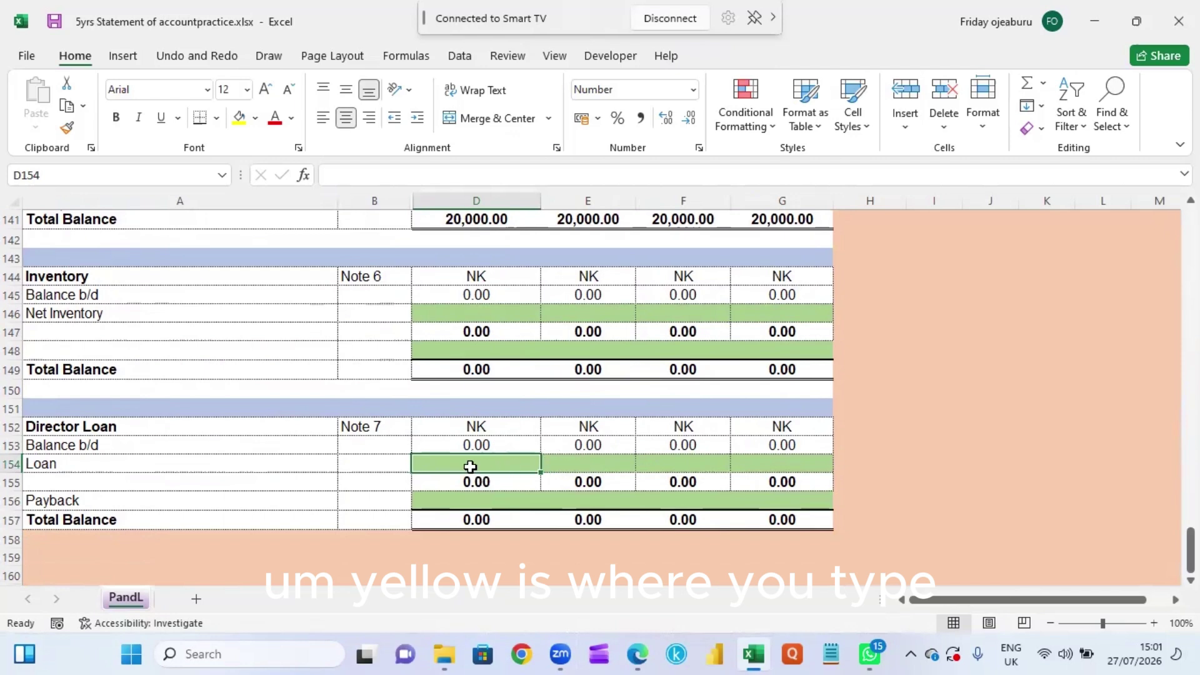
{"action": "type", "text": "200000"}
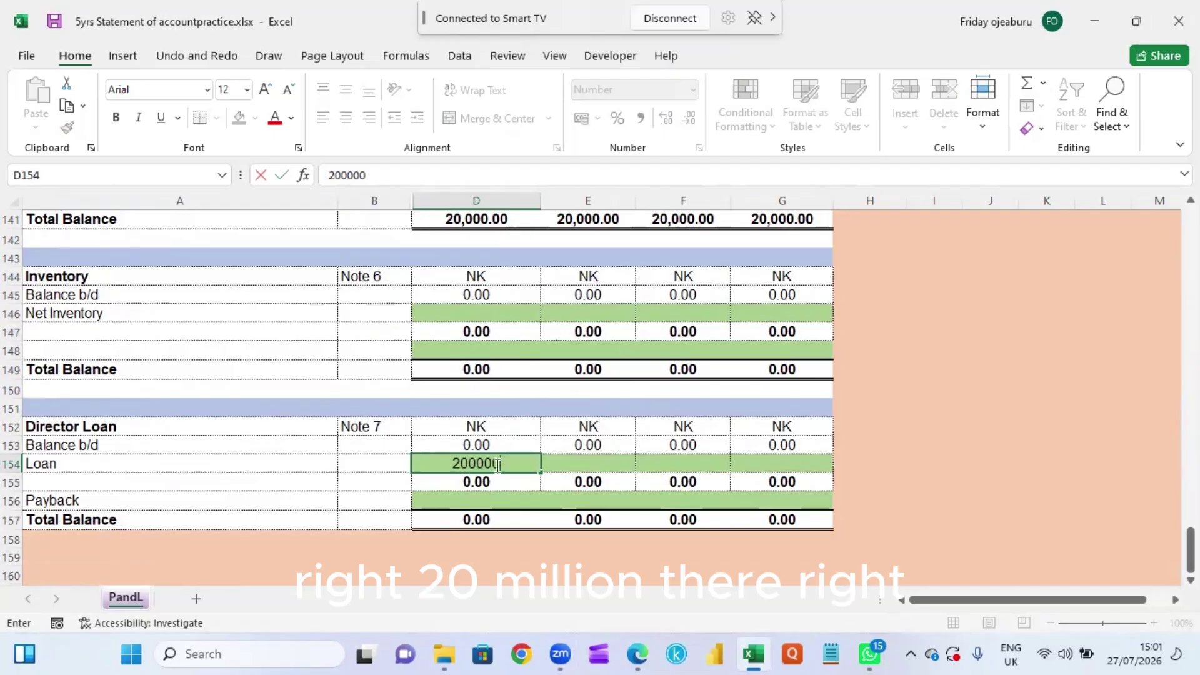
{"action": "type", "text": "00"}
{"action": "left_click", "coordinate": [517, 445]}
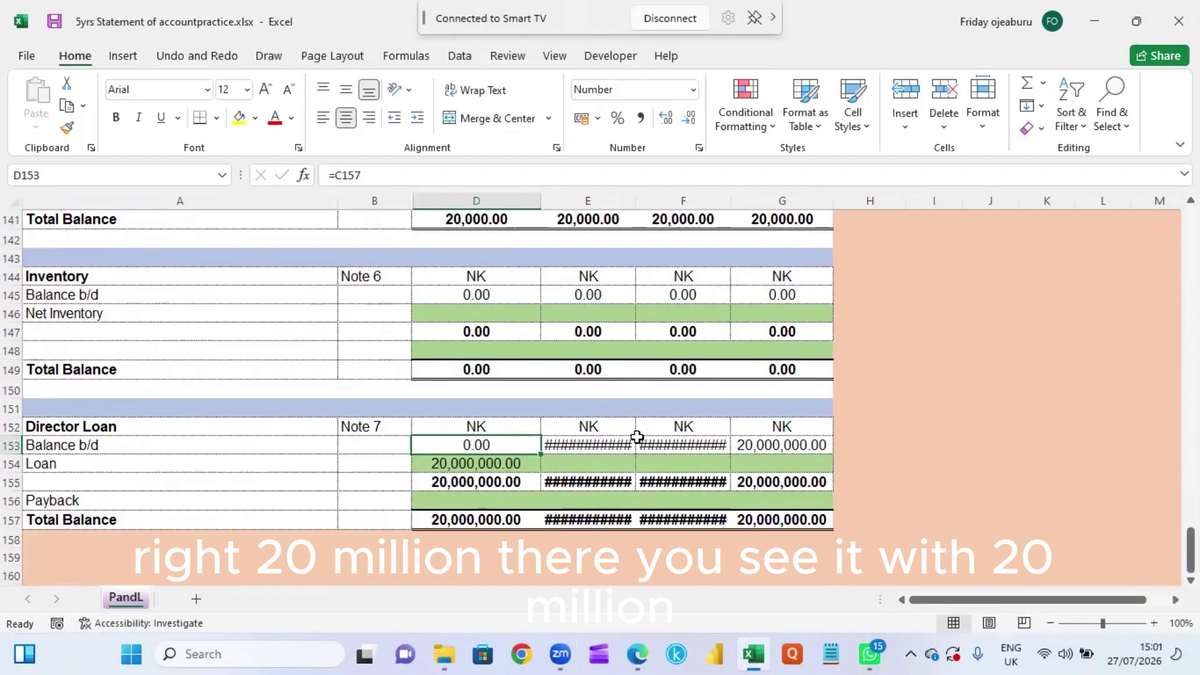
{"action": "double_click", "coordinate": [638, 197]}
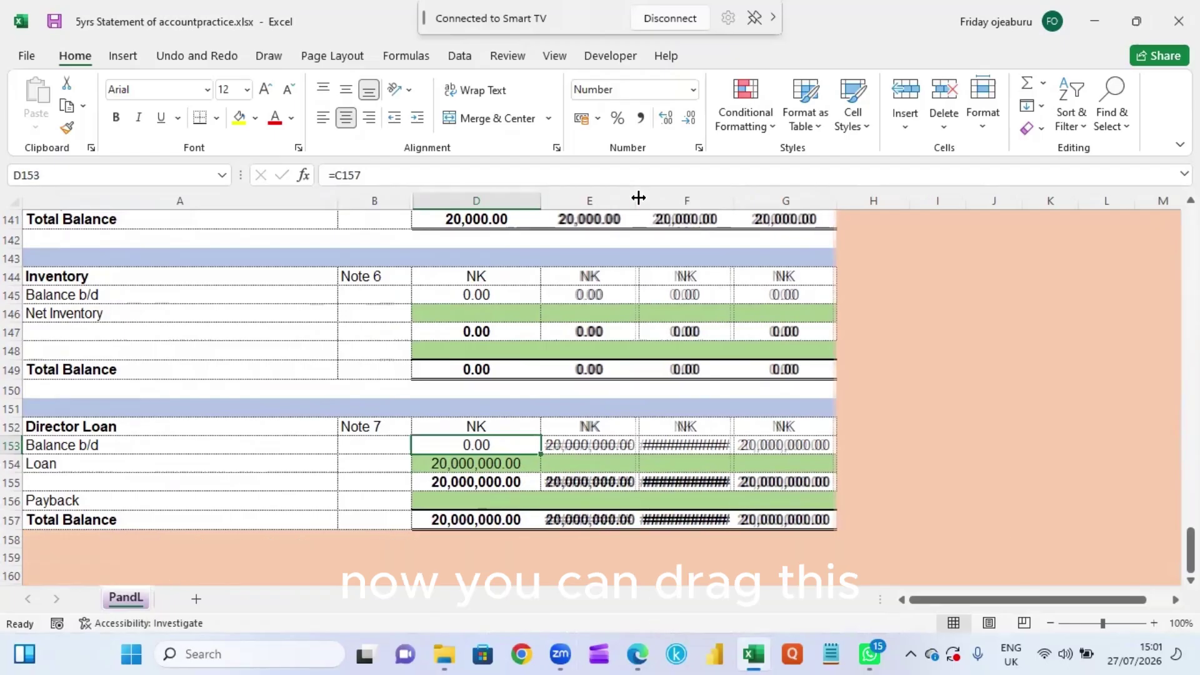
{"action": "double_click", "coordinate": [733, 202]}
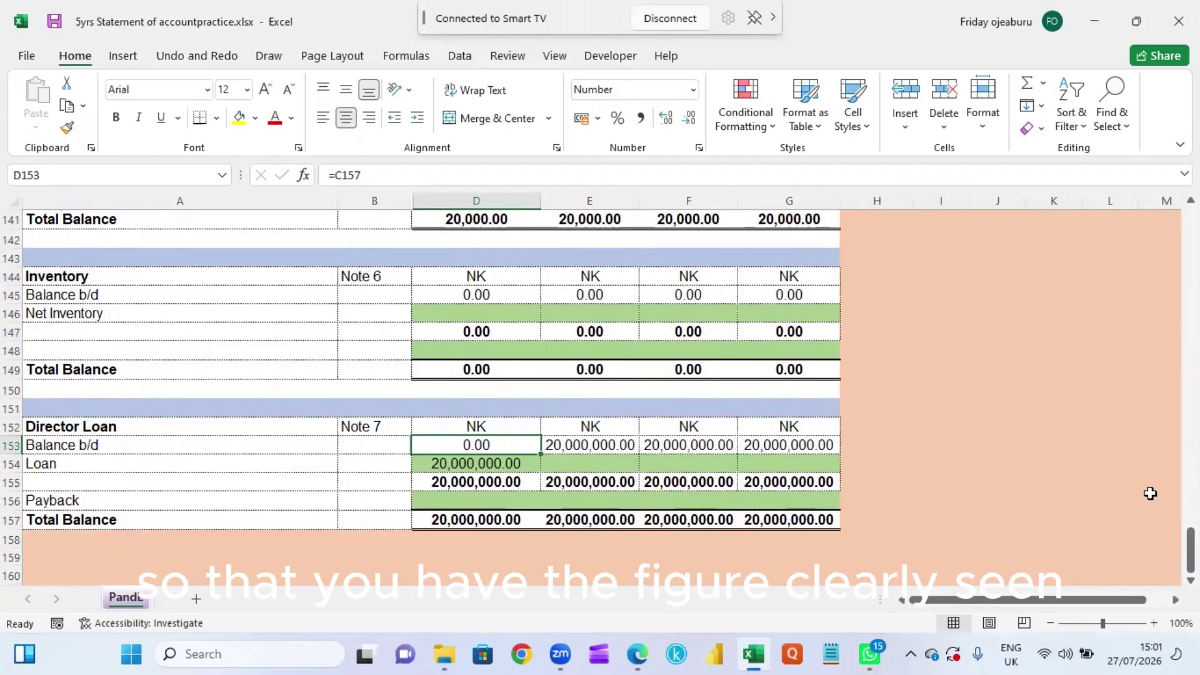
Step: Check the 2025 Director Loan and Check Accuracy figures in the Statement of Financial Position
{"action": "left_click_drag", "start_coordinate": [1190, 549], "coordinate": [1190, 391]}
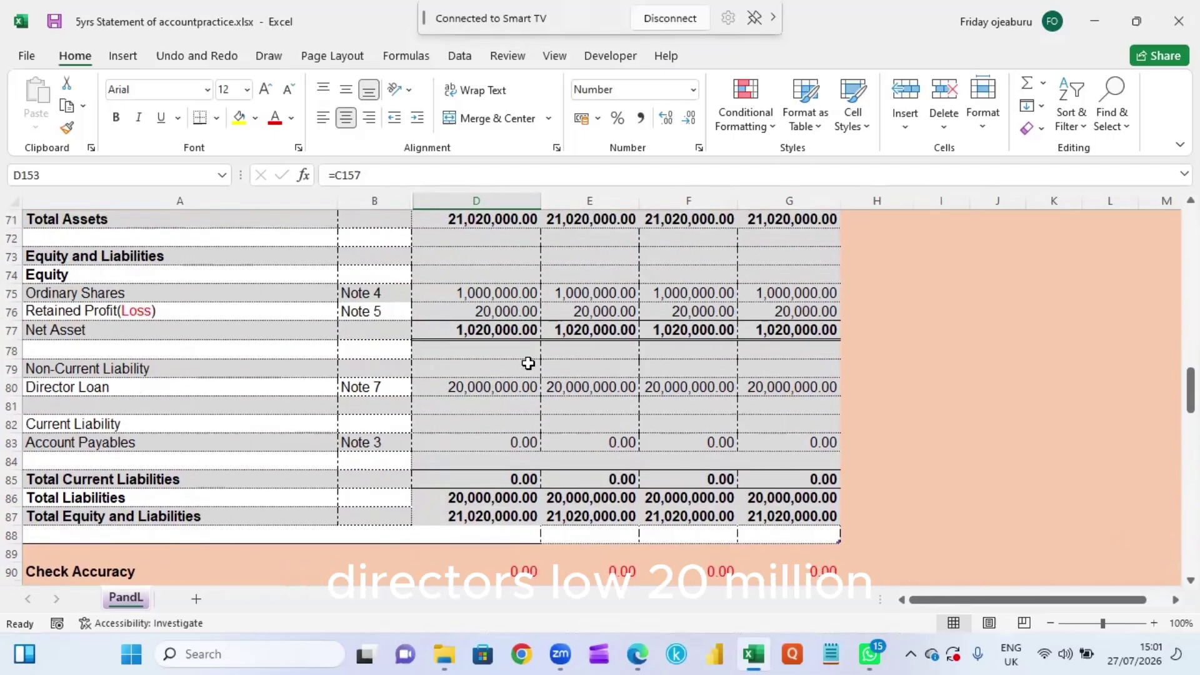
{"action": "left_click", "coordinate": [507, 385]}
{"action": "left_click", "coordinate": [511, 570]}
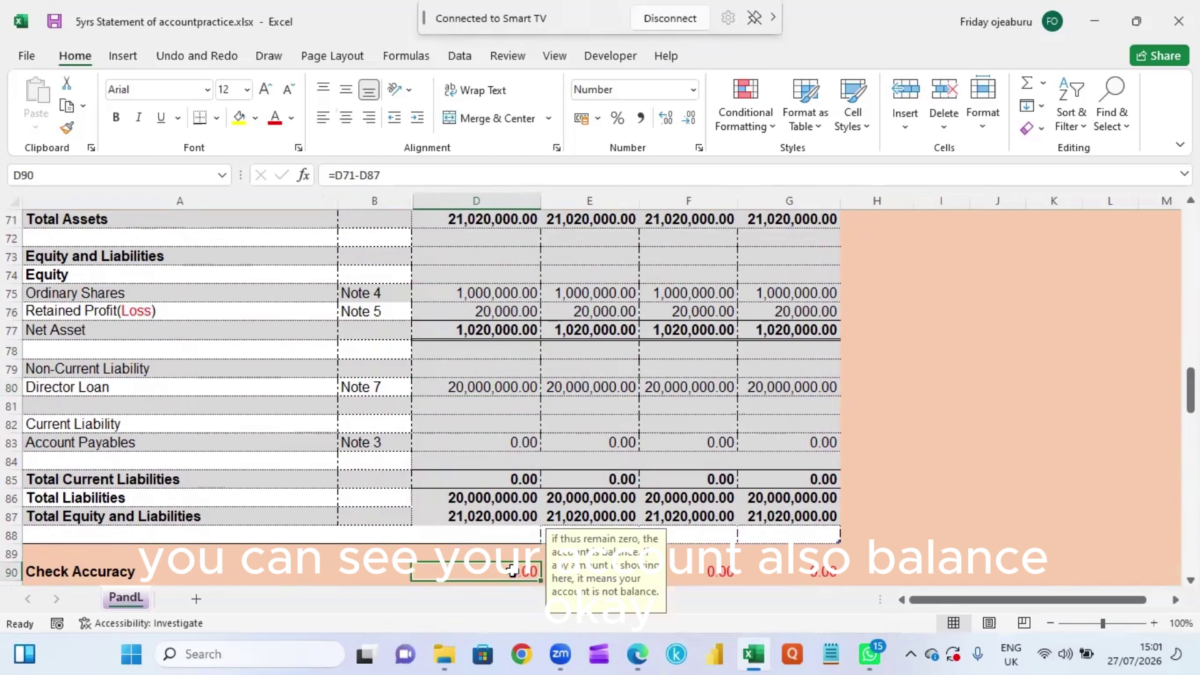
Step: Inspect the 2025 Director Loan and Net Cashflow B/D amounts in the cash flow statement
{"action": "left_click_drag", "start_coordinate": [1191, 390], "coordinate": [1191, 328]}
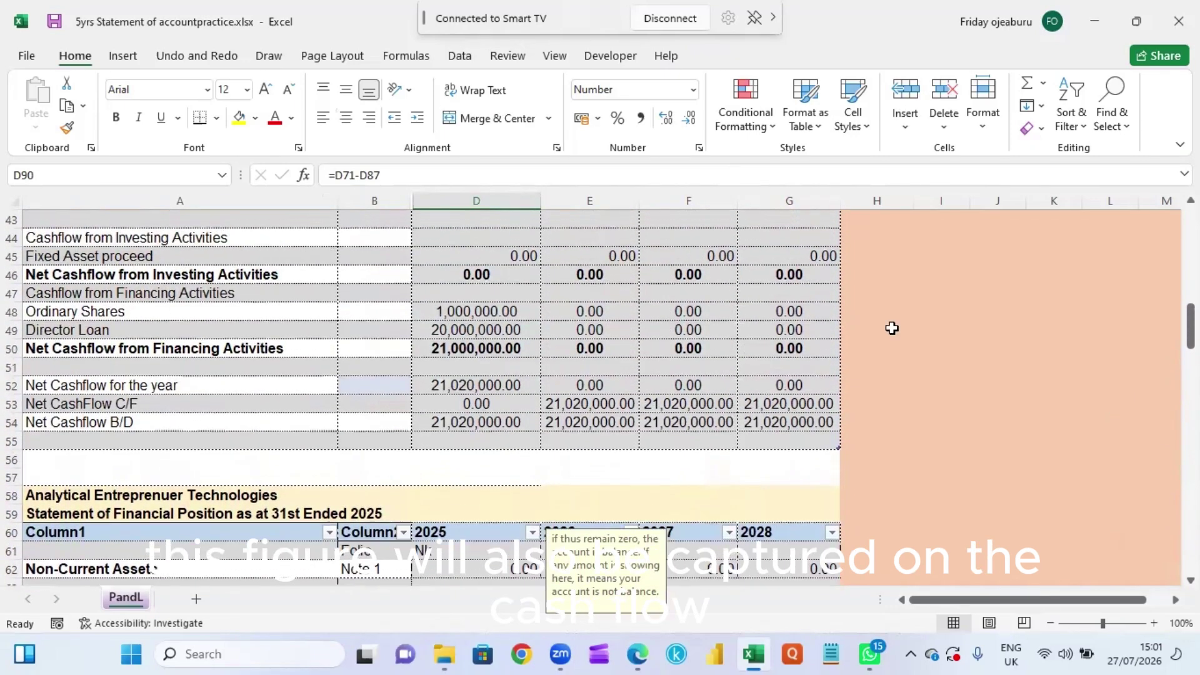
{"action": "left_click", "coordinate": [482, 329]}
{"action": "key", "text": "Down"}
{"action": "key", "text": "Down"}
{"action": "key", "text": "Down"}
{"action": "key", "text": "Down"}
{"action": "key", "text": "Down"}
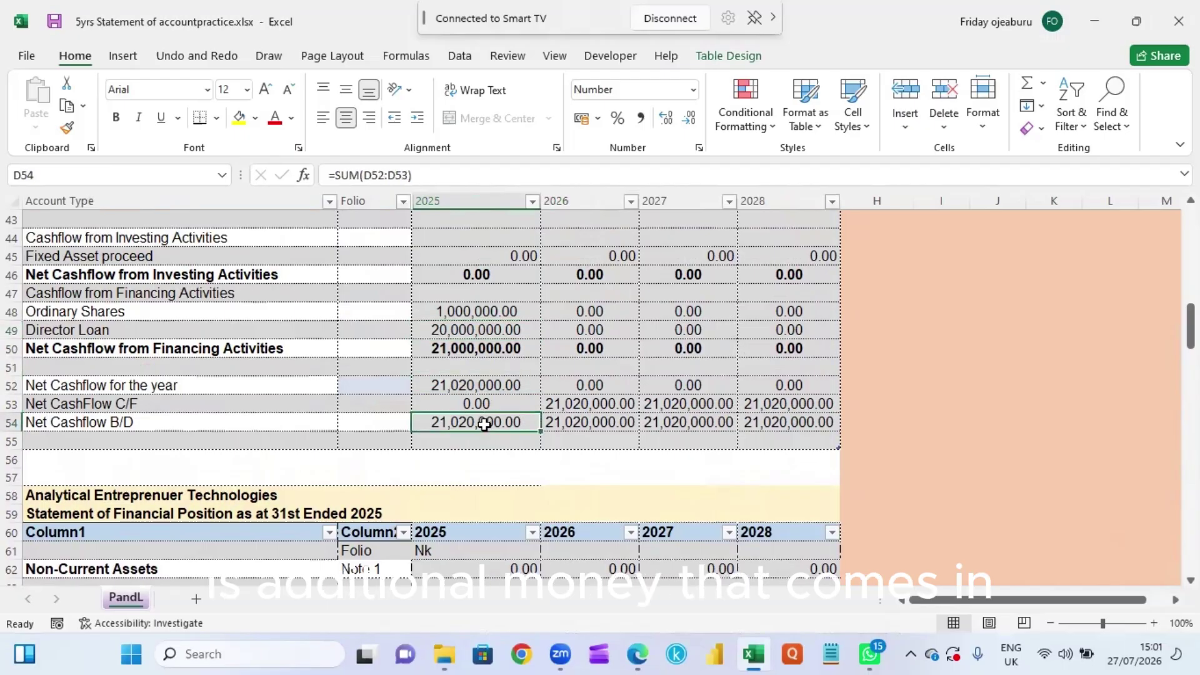
{"action": "key", "text": "Down"}
{"action": "key", "text": "Up"}
{"action": "key", "text": "Down"}
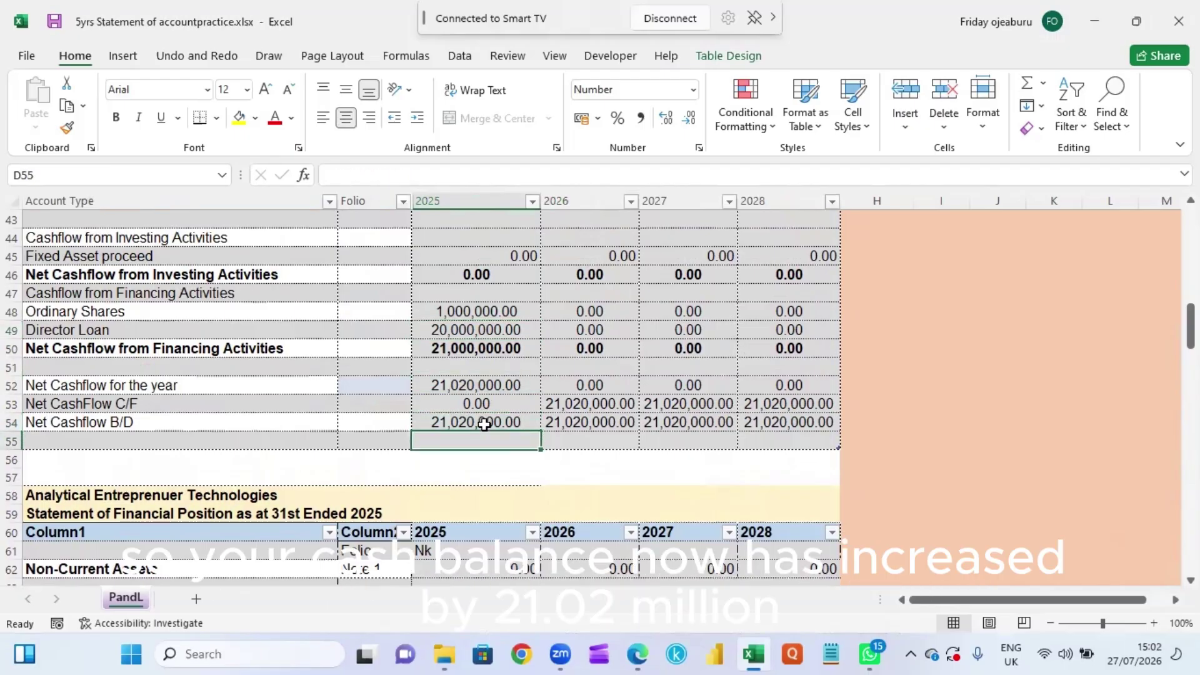
Step: Review the 2025 column of the Statement of Financial Position from assets down to liabilities and Check Accuracy
{"action": "key", "text": "Down"}
{"action": "key", "text": "Down"}
{"action": "key", "text": "Down"}
{"action": "key", "text": "Down"}
{"action": "key", "text": "Down"}
{"action": "key", "text": "Down"}
{"action": "key", "text": "Down"}
{"action": "key", "text": "Down"}
{"action": "key", "text": "Down"}
{"action": "key", "text": "Down"}
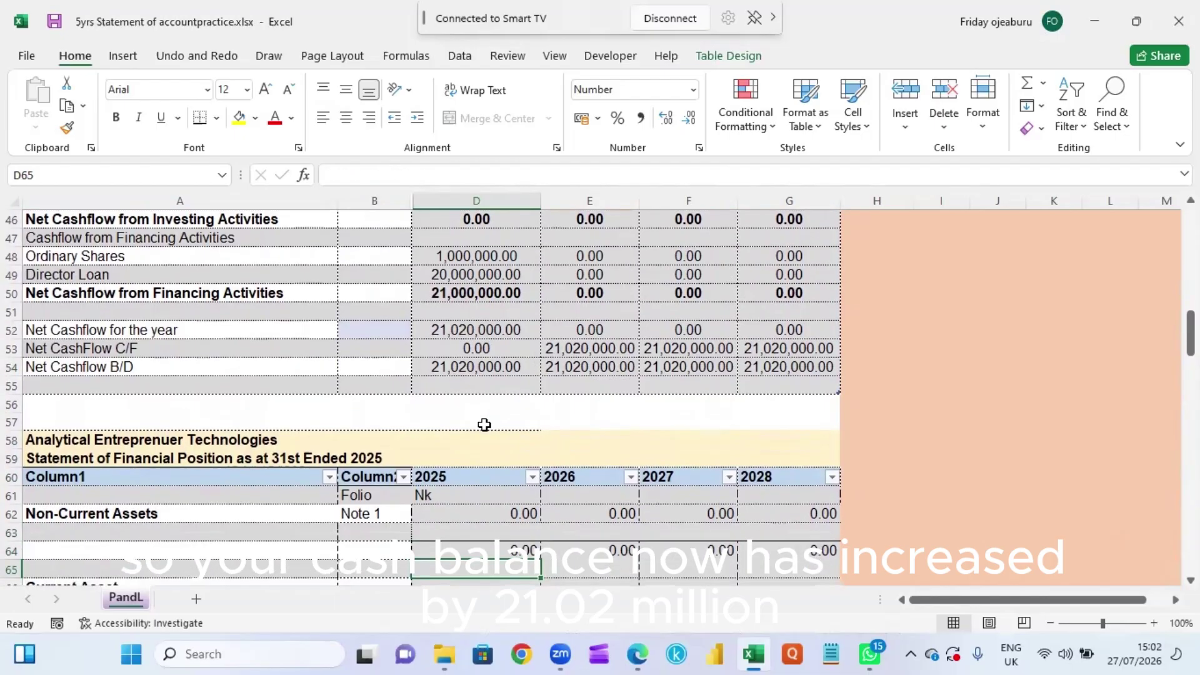
{"action": "key", "text": "Down"}
{"action": "key", "text": "Down"}
{"action": "key", "text": "Down"}
{"action": "key", "text": "Down"}
{"action": "key", "text": "Down"}
{"action": "key", "text": "Down"}
{"action": "key", "text": "Down"}
{"action": "key", "text": "Down"}
{"action": "key", "text": "Down"}
{"action": "key", "text": "Down"}
{"action": "key", "text": "Down"}
{"action": "key", "text": "Down"}
{"action": "key", "text": "Down"}
{"action": "key", "text": "Down"}
{"action": "key", "text": "Down"}
{"action": "key", "text": "Down"}
{"action": "key", "text": "Down"}
{"action": "key", "text": "Down"}
{"action": "key", "text": "Down"}
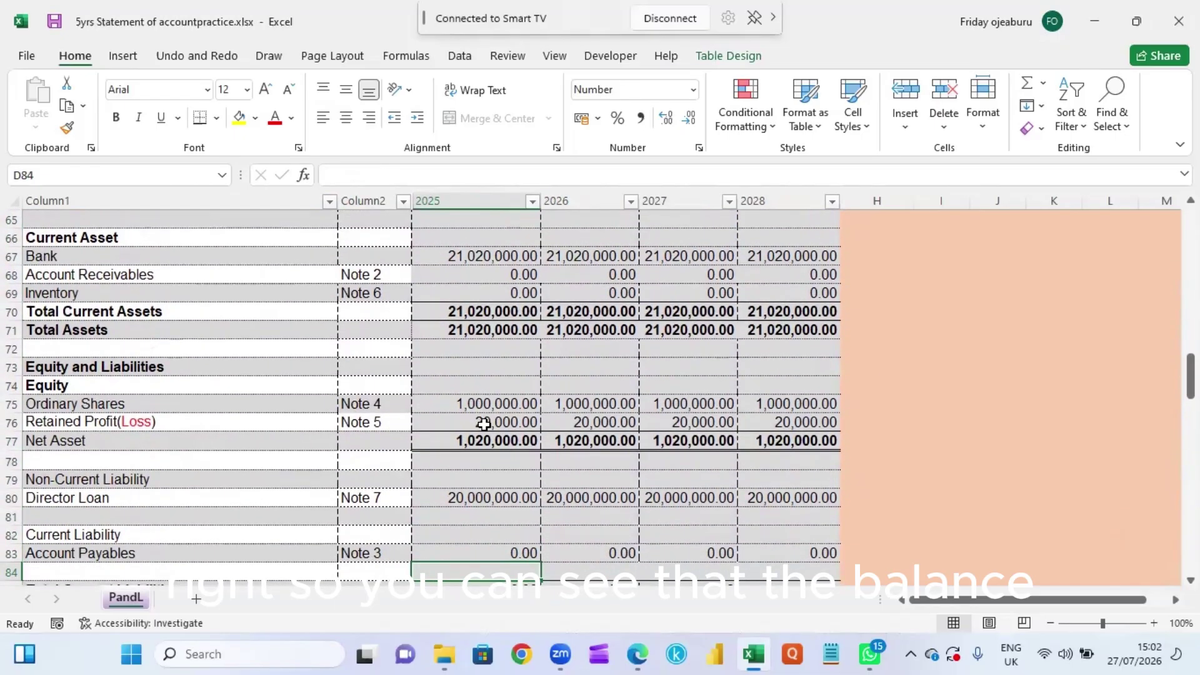
{"action": "key", "text": "Down"}
{"action": "key", "text": "Down"}
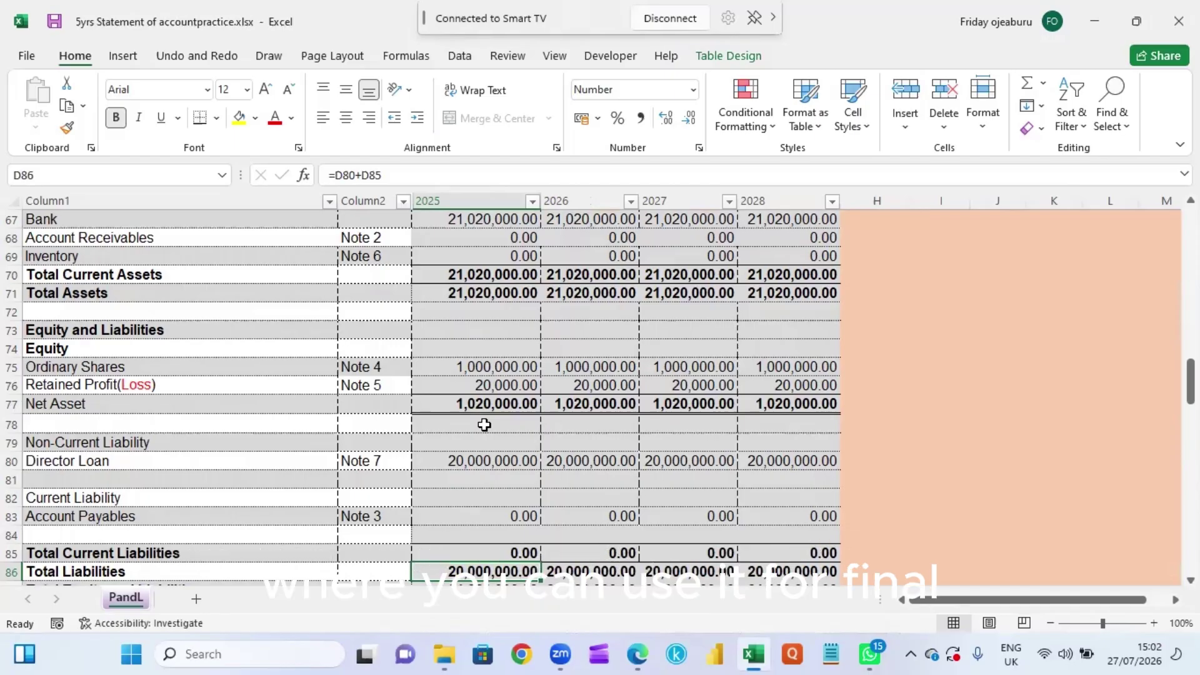
{"action": "left_click", "coordinate": [976, 344]}
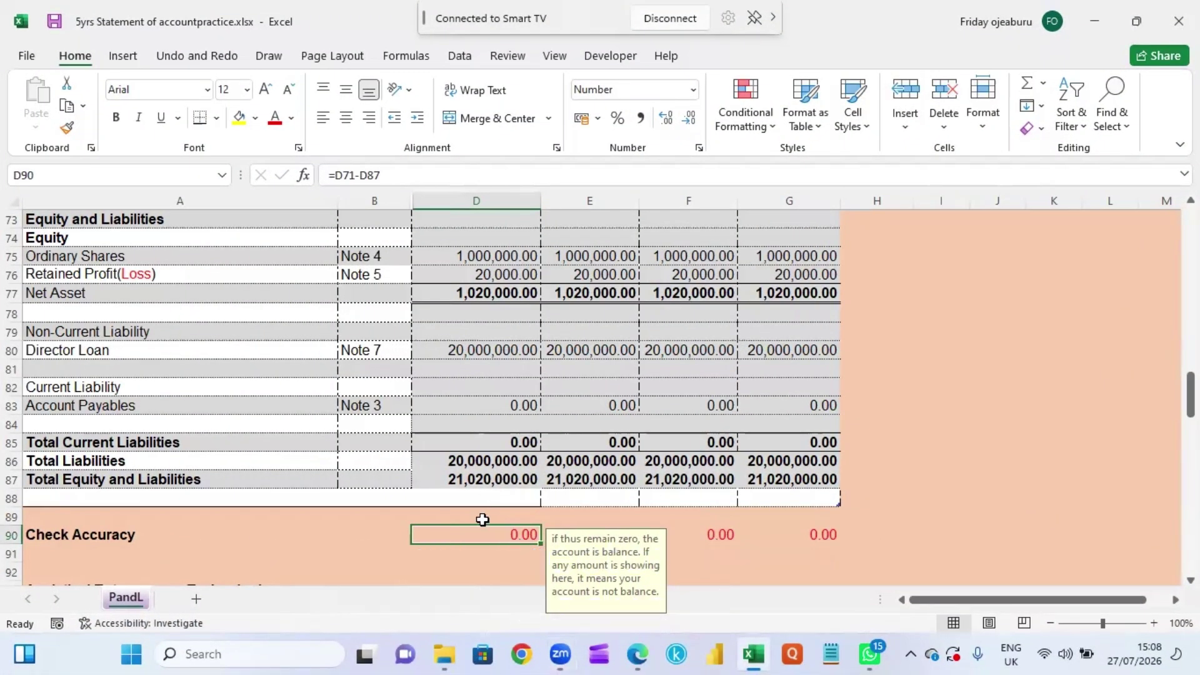
Step: Enter 3,000,000 as the 2025 Additions in the year in Note 1 and inspect the 2025 depreciation Charges for the year
{"action": "left_click_drag", "start_coordinate": [1191, 395], "coordinate": [1191, 434]}
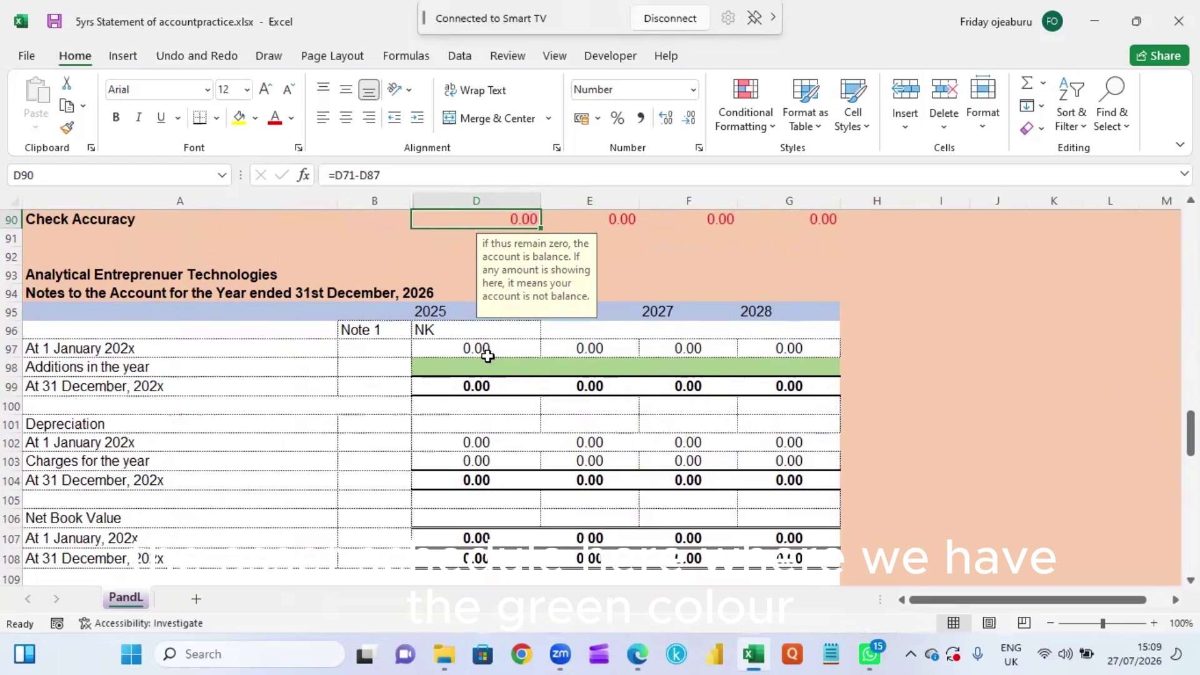
{"action": "left_click_drag", "start_coordinate": [487, 351], "coordinate": [646, 353]}
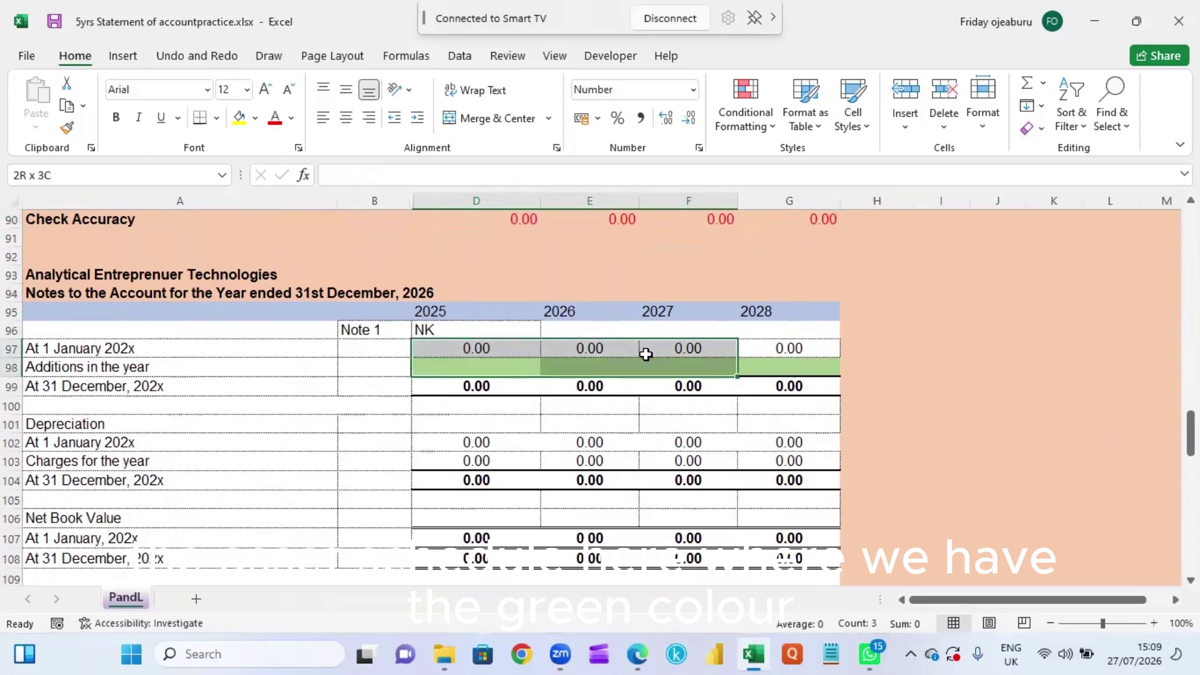
{"action": "left_click", "coordinate": [468, 368]}
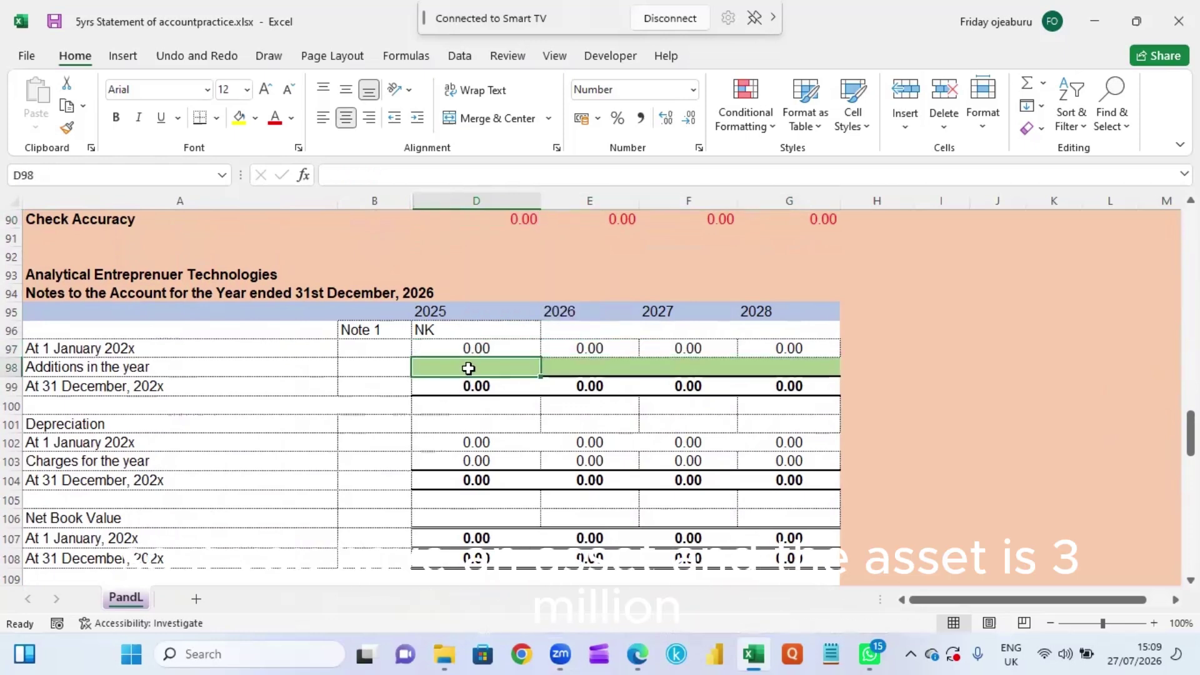
{"action": "type", "text": "3000000"}
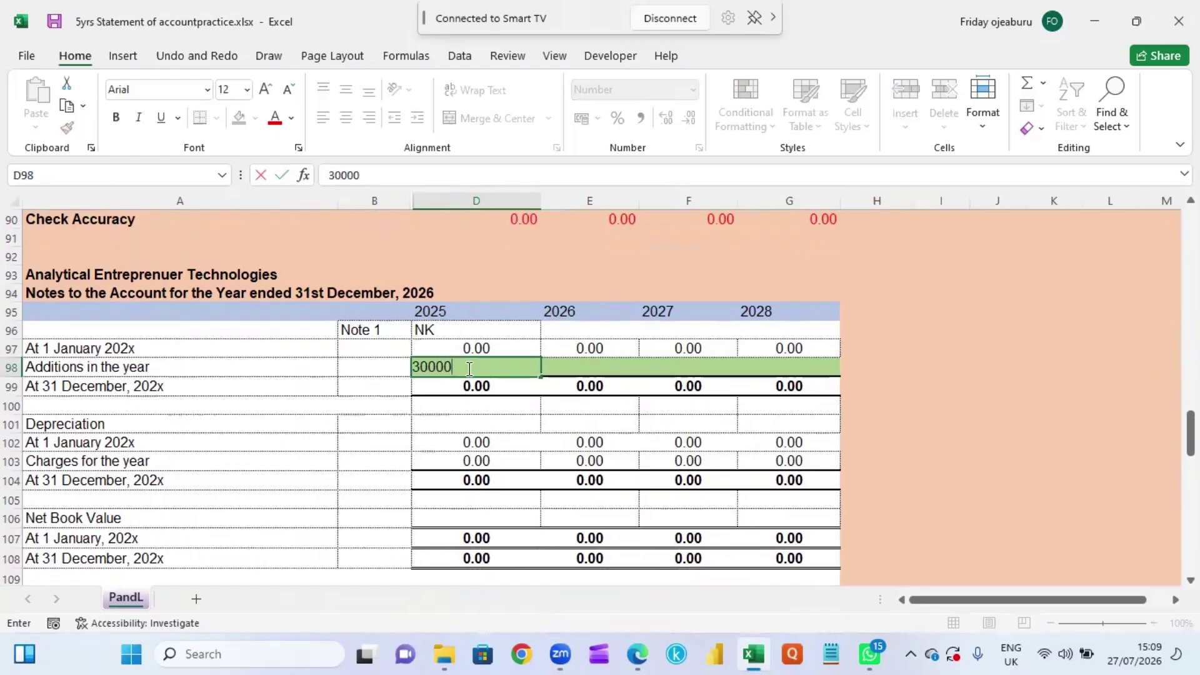
{"action": "left_click", "coordinate": [496, 419]}
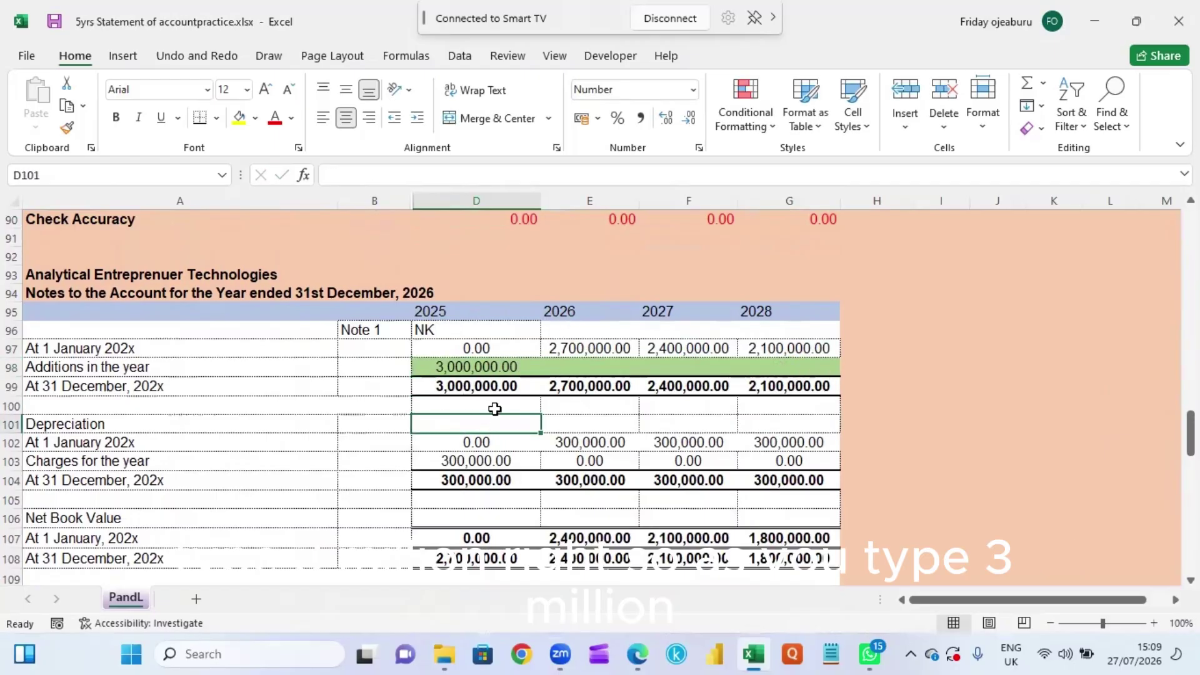
{"action": "left_click", "coordinate": [500, 460]}
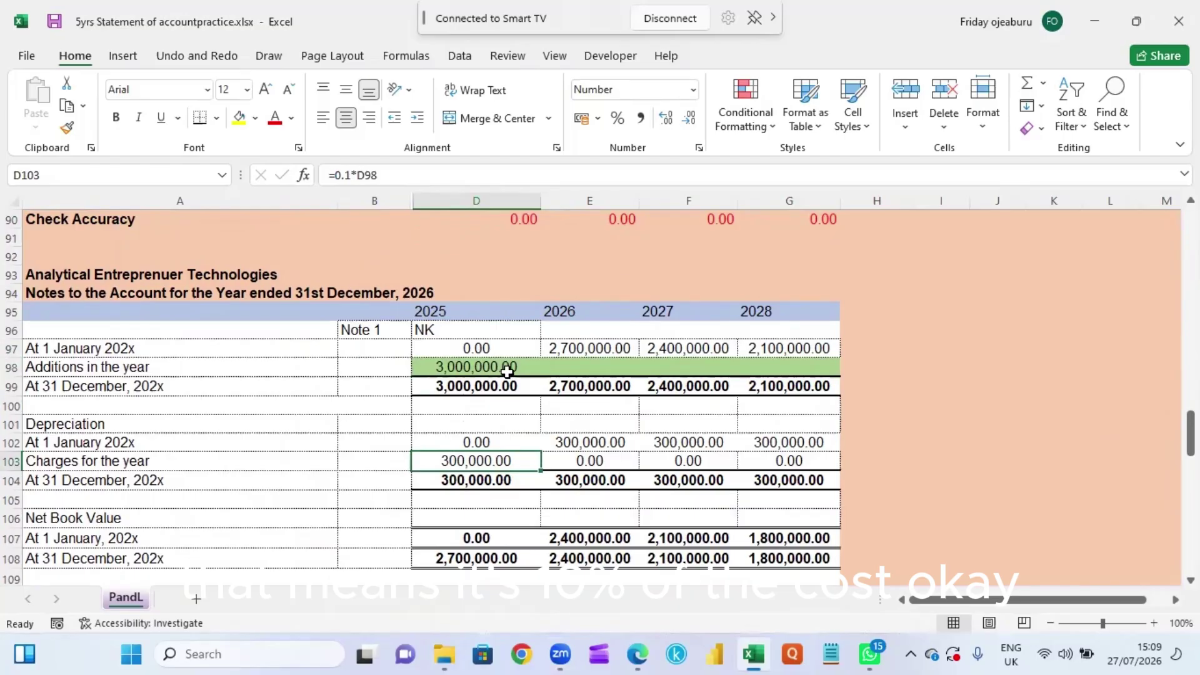
Step: Check the 2025 closing Net Book Value in Note 1, then Check Accuracy and Non-Current Assets in the Statement of Financial Position
{"action": "left_click", "coordinate": [491, 554]}
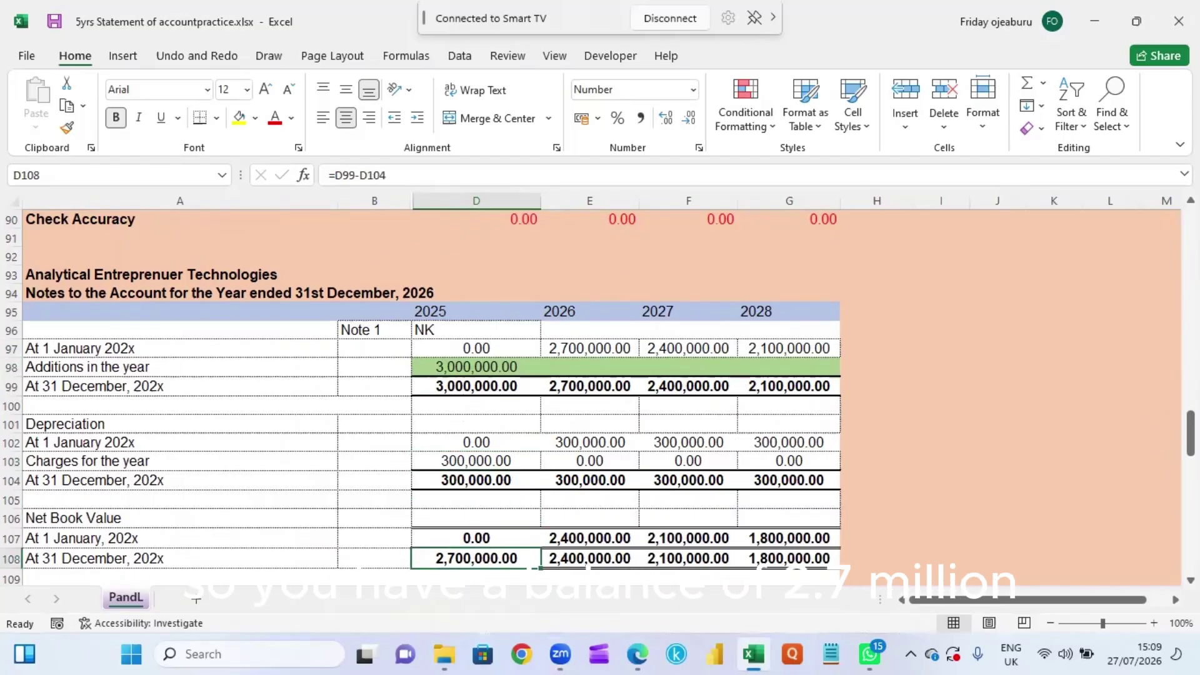
{"action": "scroll", "coordinate": [822, 372], "scroll_direction": "up", "scroll_amount": 3}
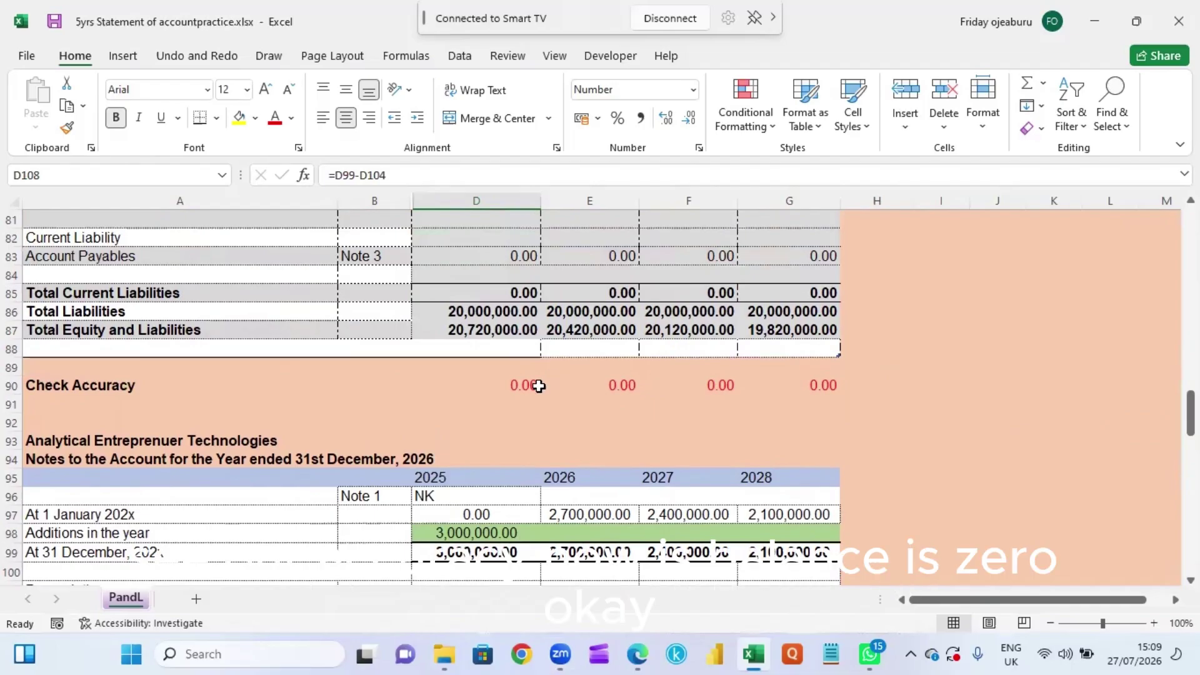
{"action": "left_click", "coordinate": [523, 387]}
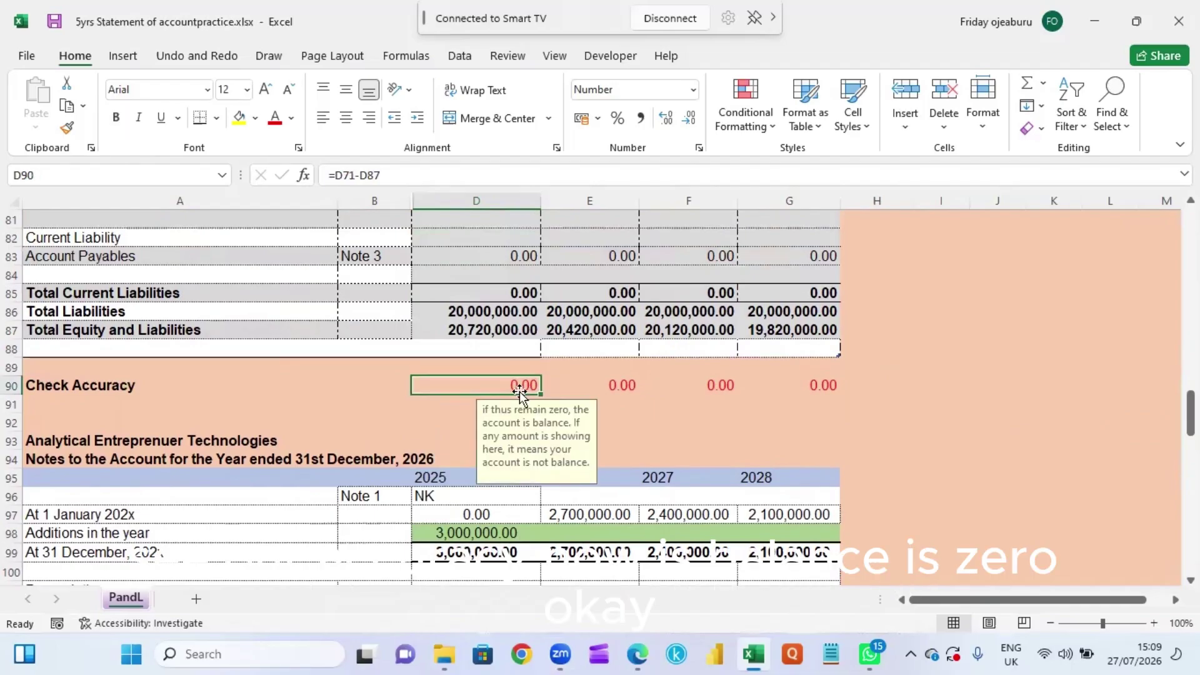
{"action": "scroll", "coordinate": [645, 338], "scroll_direction": "up", "scroll_amount": 7}
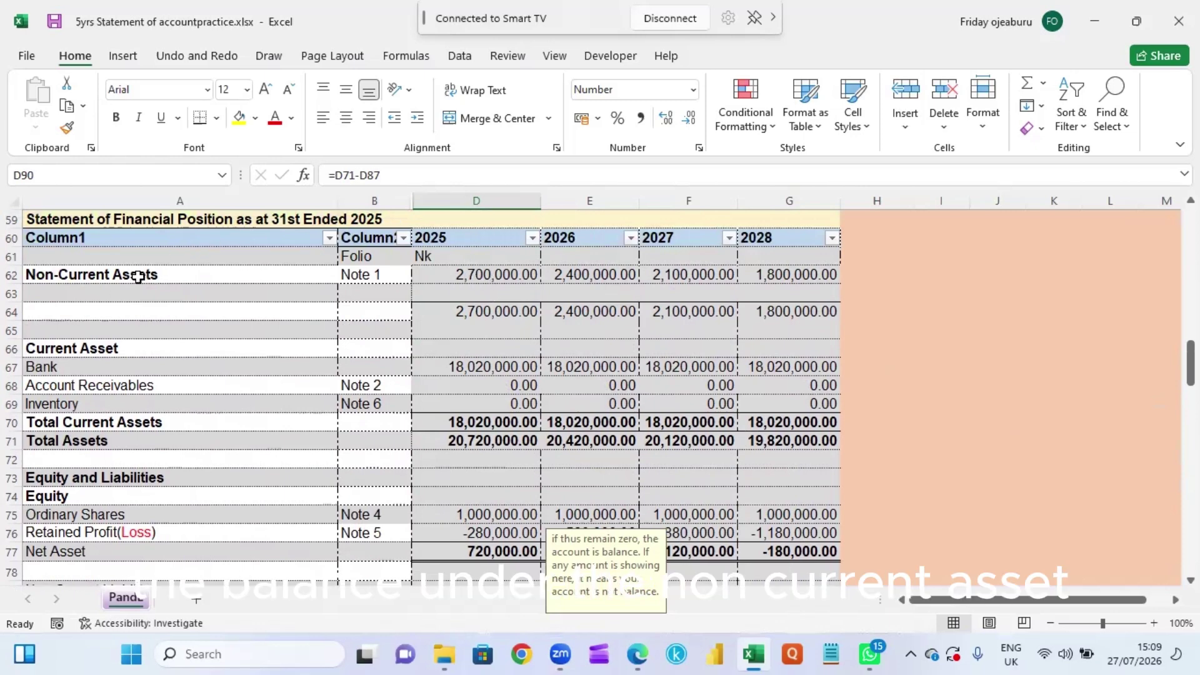
{"action": "left_click", "coordinate": [492, 278]}
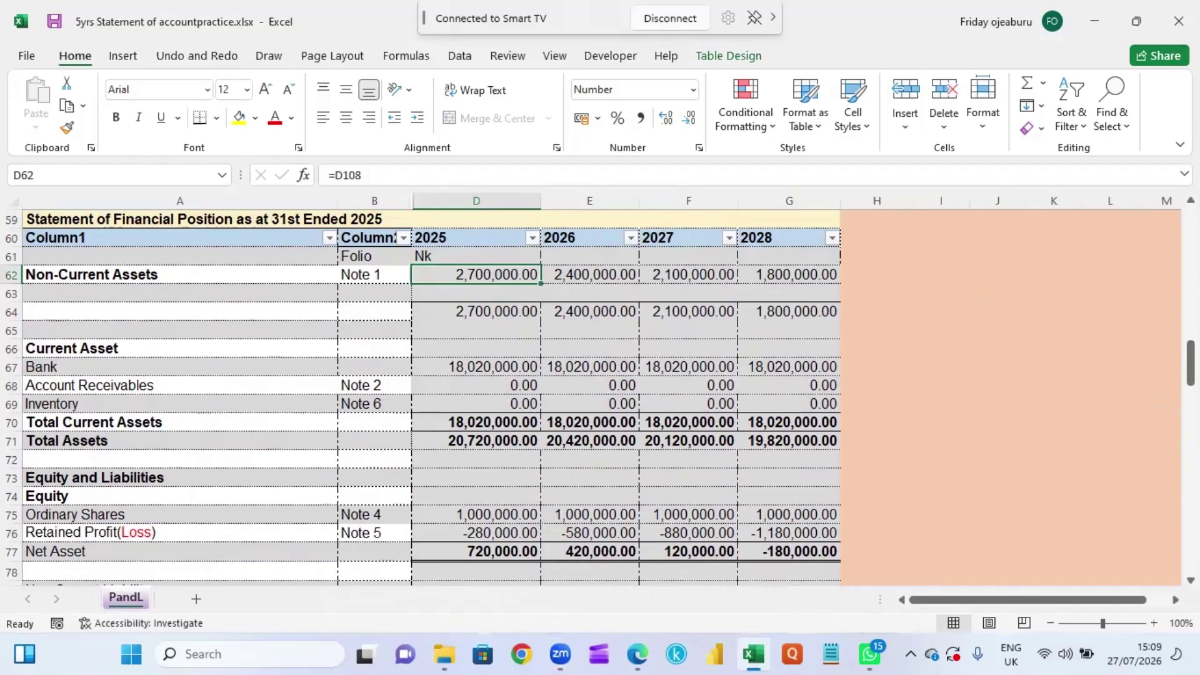
{"action": "left_click_drag", "start_coordinate": [1190, 363], "coordinate": [1190, 294]}
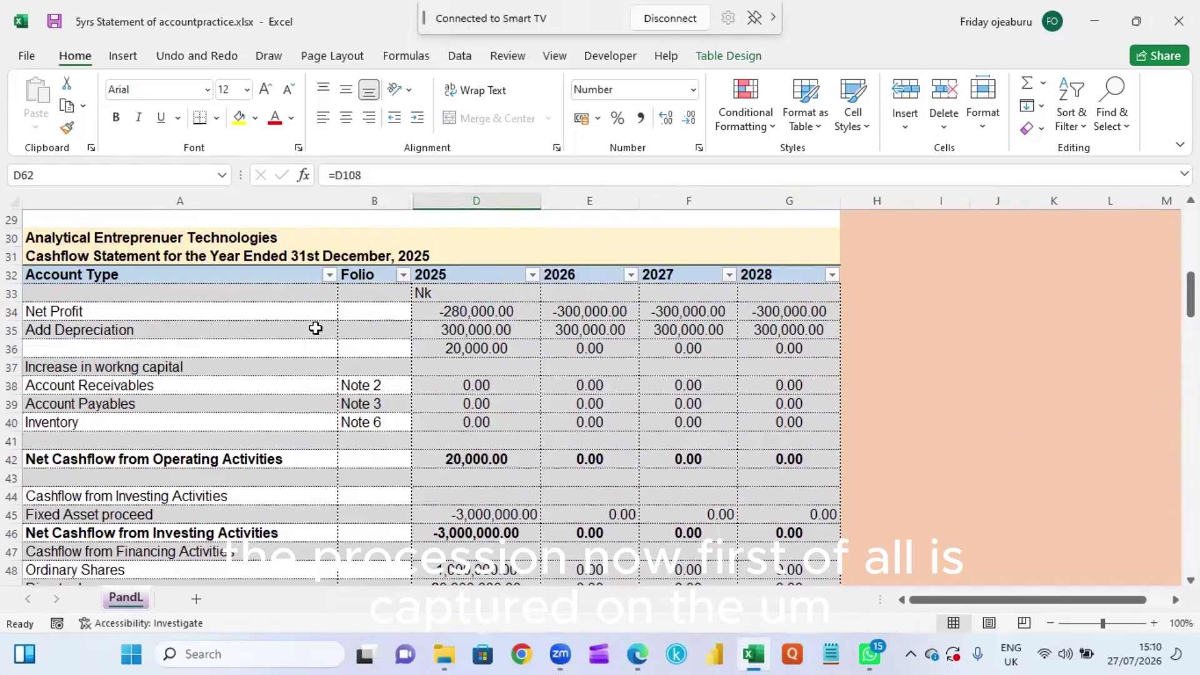
{"action": "left_click_drag", "start_coordinate": [1190, 294], "coordinate": [1190, 259]}
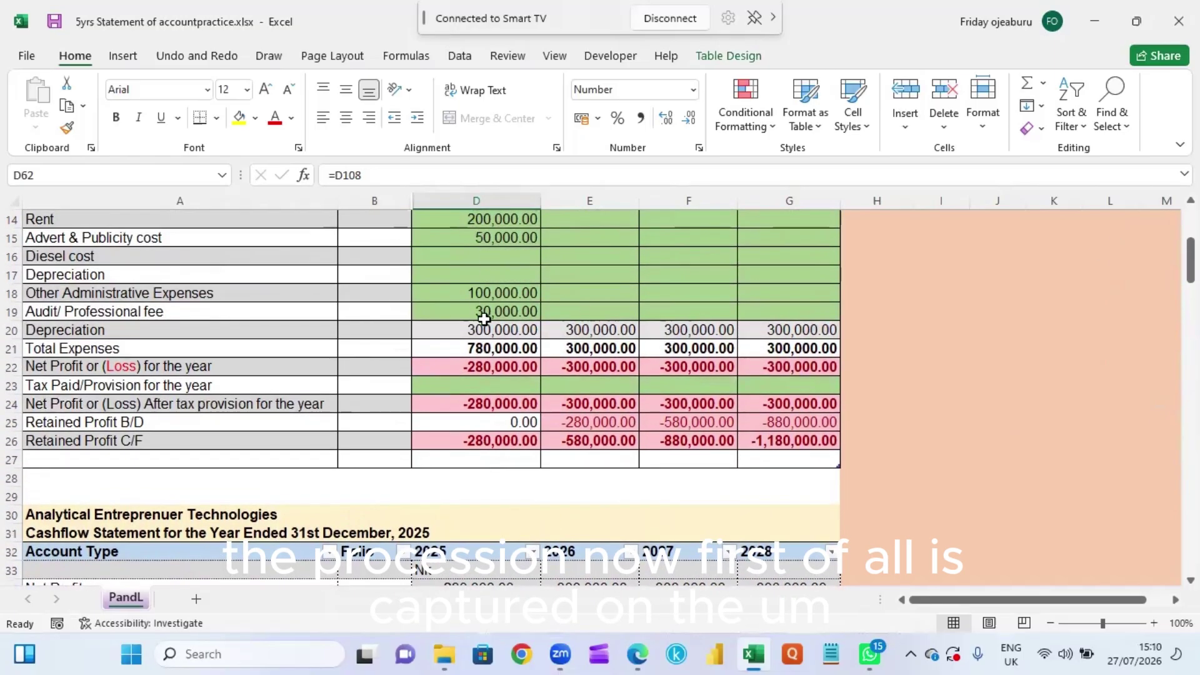
{"action": "left_click", "coordinate": [478, 273]}
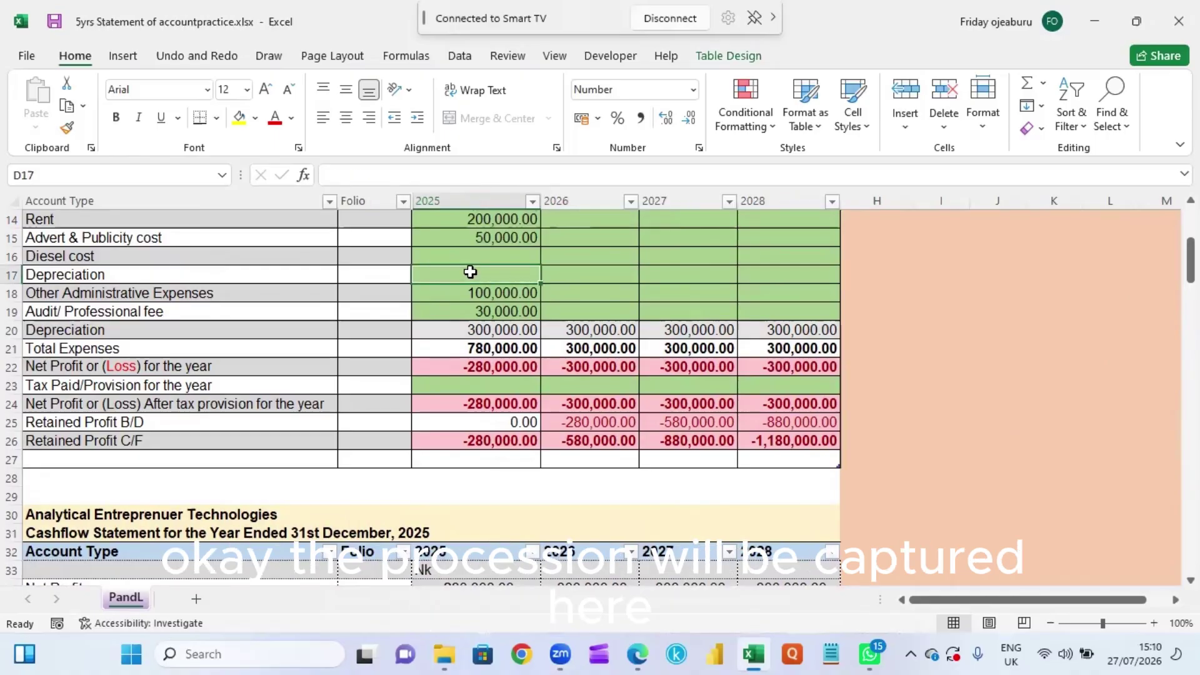
{"action": "type", "text": "="}
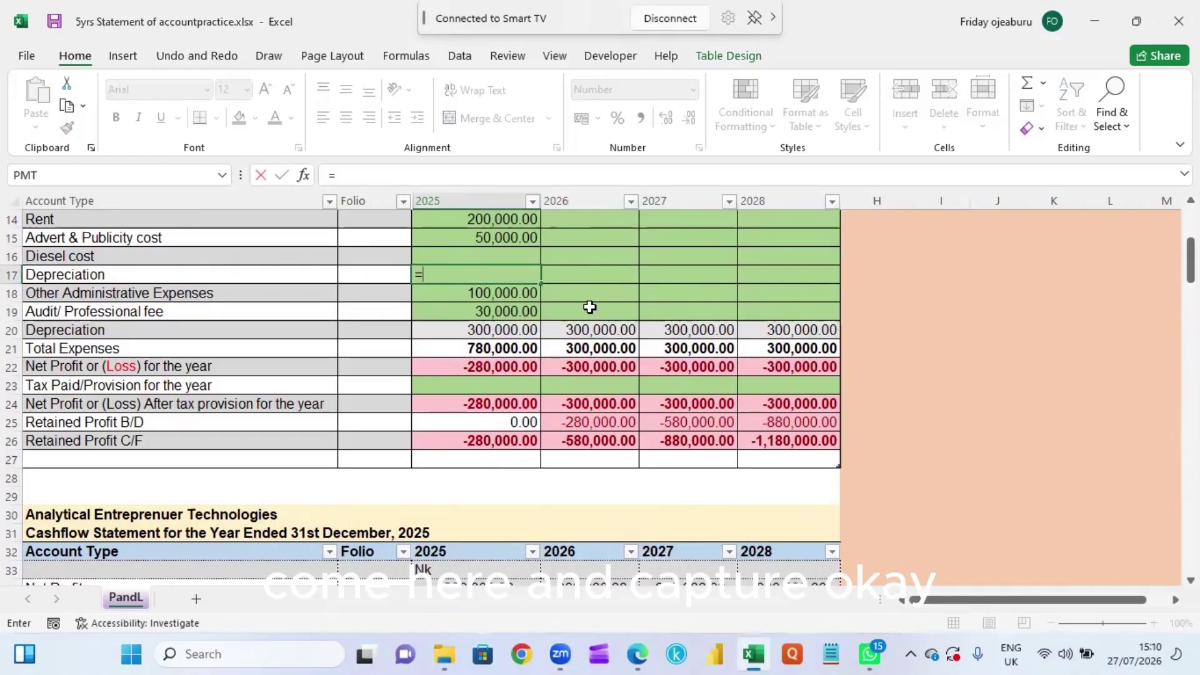
{"action": "key", "text": "BackSpace"}
Step: Inspect the 2025 linked Depreciation charge and Retained Profit C/F in the profit and loss statement
{"action": "left_click", "coordinate": [484, 330]}
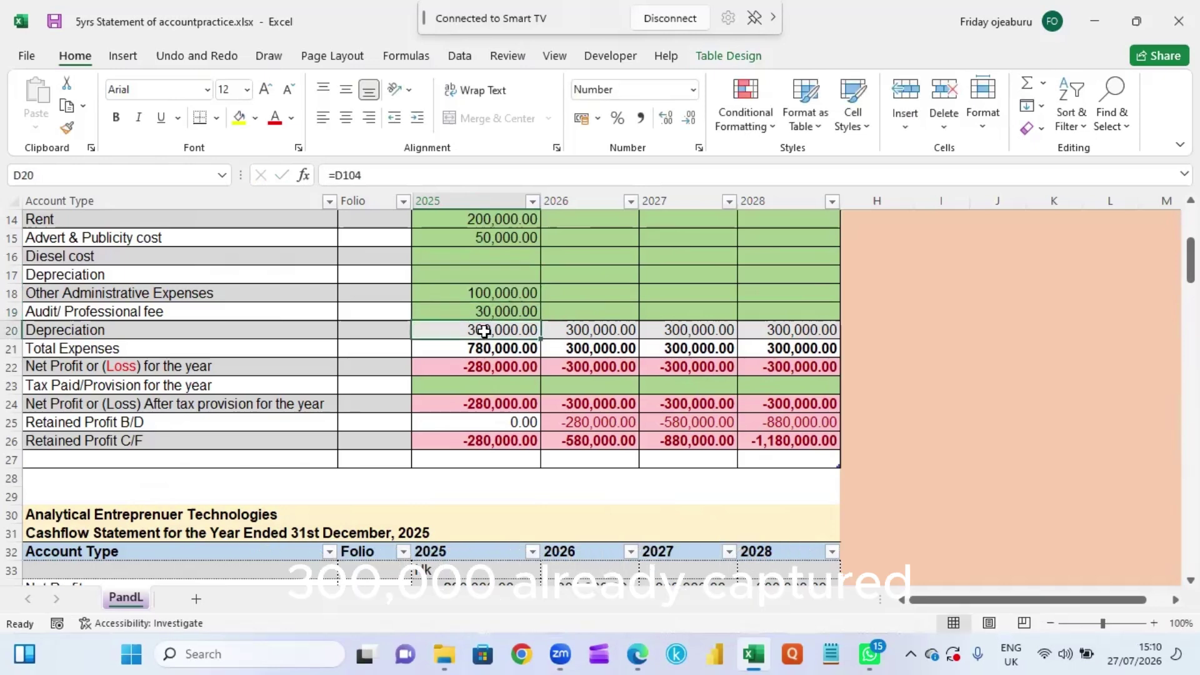
{"action": "key", "text": "Down"}
{"action": "key", "text": "Down"}
{"action": "key", "text": "Down"}
{"action": "key", "text": "Down"}
{"action": "key", "text": "Down"}
{"action": "key", "text": "Down"}
{"action": "key", "text": "Down"}
{"action": "key", "text": "Down"}
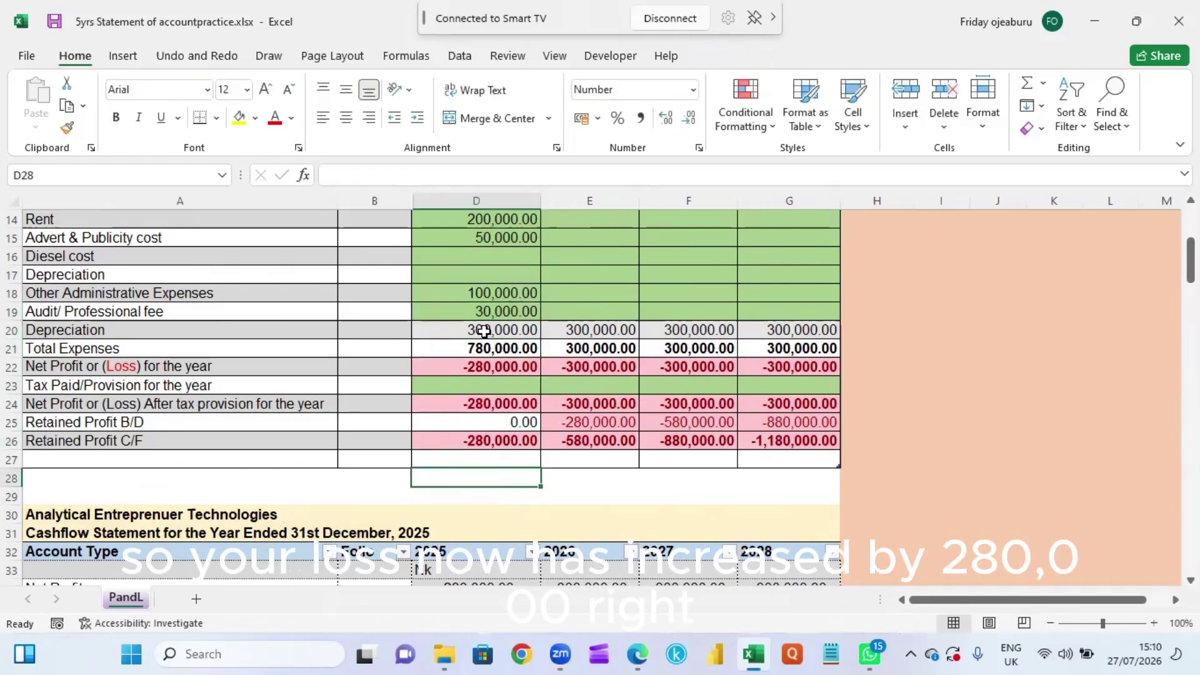
{"action": "key", "text": "Up"}
{"action": "key", "text": "Up"}
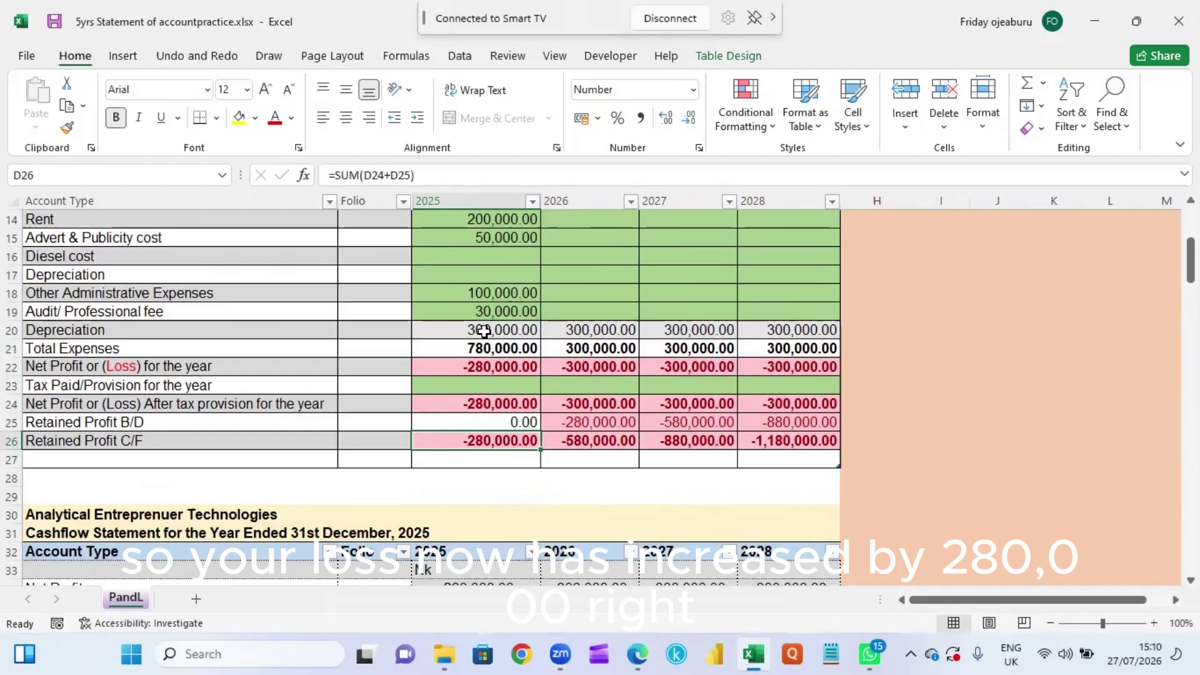
Step: Examine the 2025 Add Depreciation line and the subtotal below it in the cash flow statement
{"action": "key", "text": "Down"}
{"action": "key", "text": "Down"}
{"action": "key", "text": "Down"}
{"action": "key", "text": "Down"}
{"action": "key", "text": "Down"}
{"action": "key", "text": "Down"}
{"action": "key", "text": "Down"}
{"action": "key", "text": "Down"}
{"action": "key", "text": "Down"}
{"action": "key", "text": "Down"}
{"action": "key", "text": "Down"}
{"action": "key", "text": "Down"}
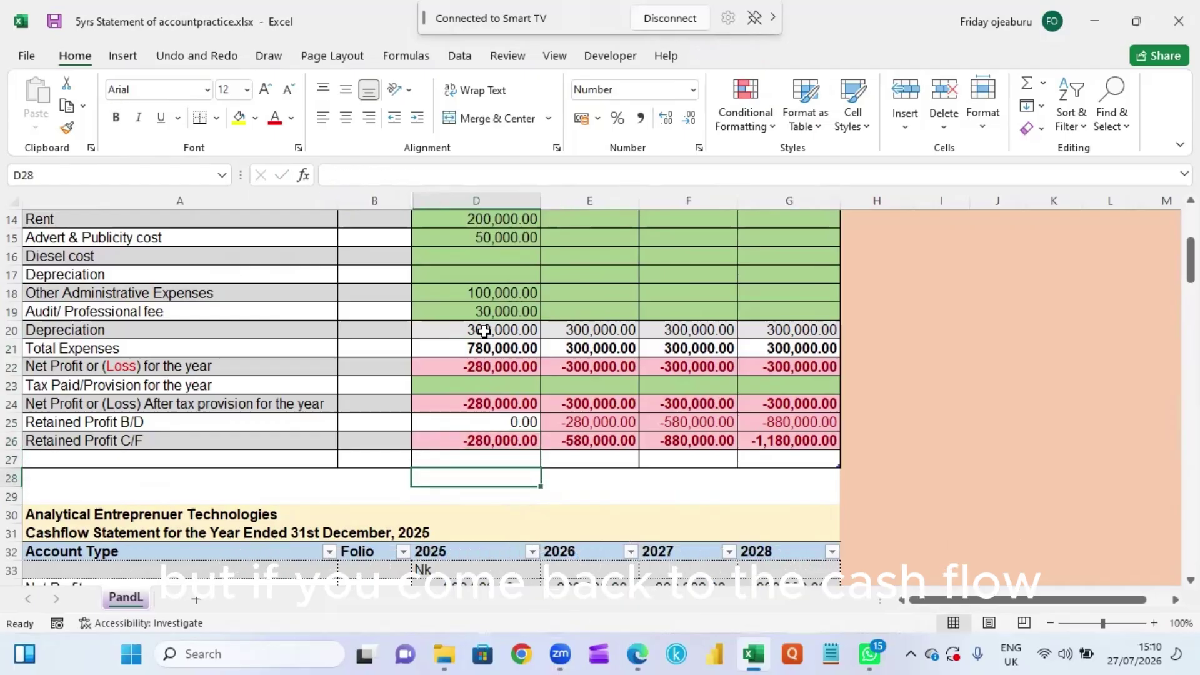
{"action": "key", "text": "Up"}
{"action": "key", "text": "Up"}
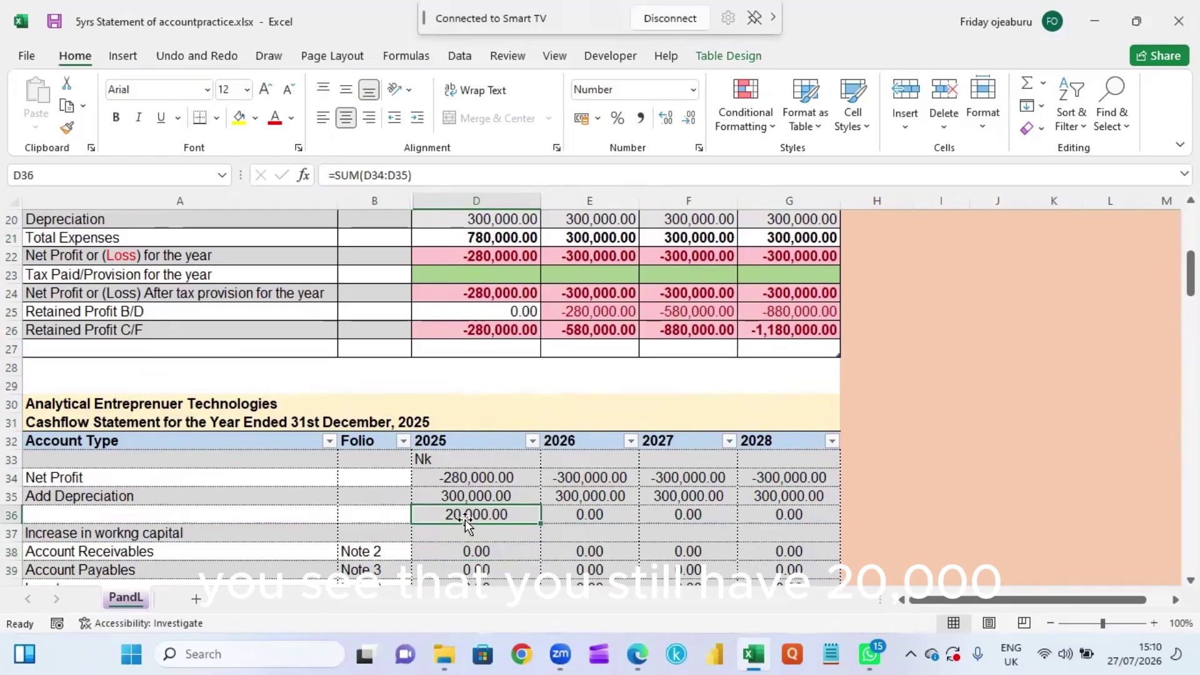
{"action": "left_click", "coordinate": [458, 496]}
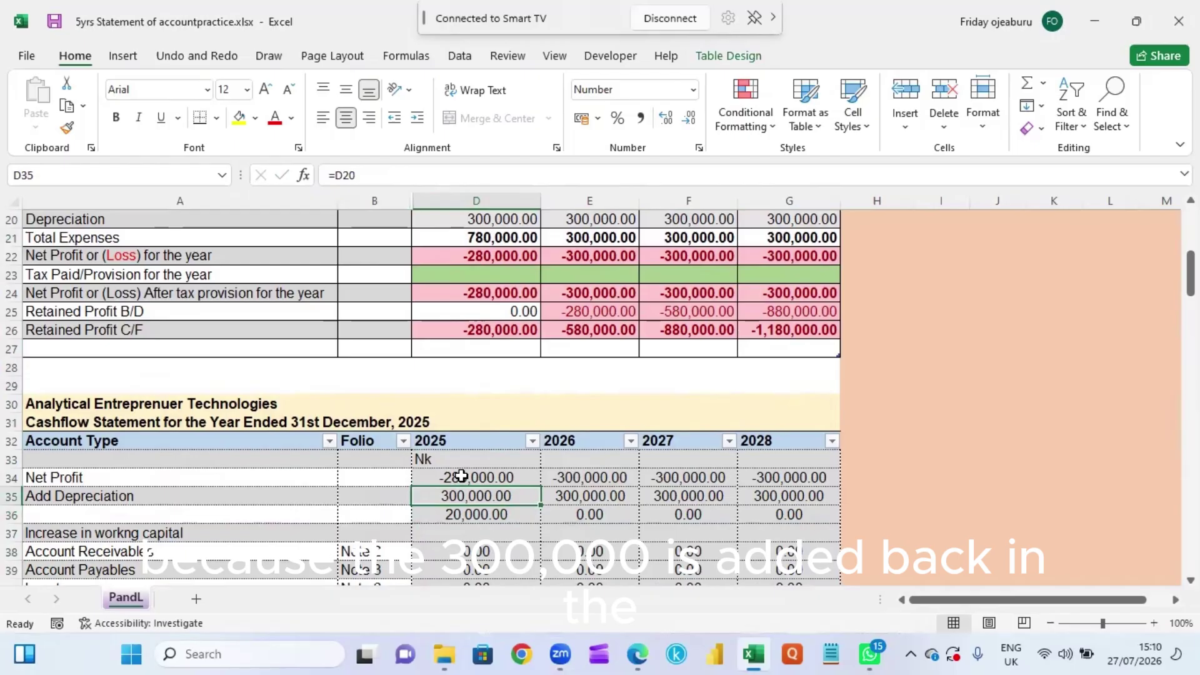
{"action": "left_click", "coordinate": [478, 514]}
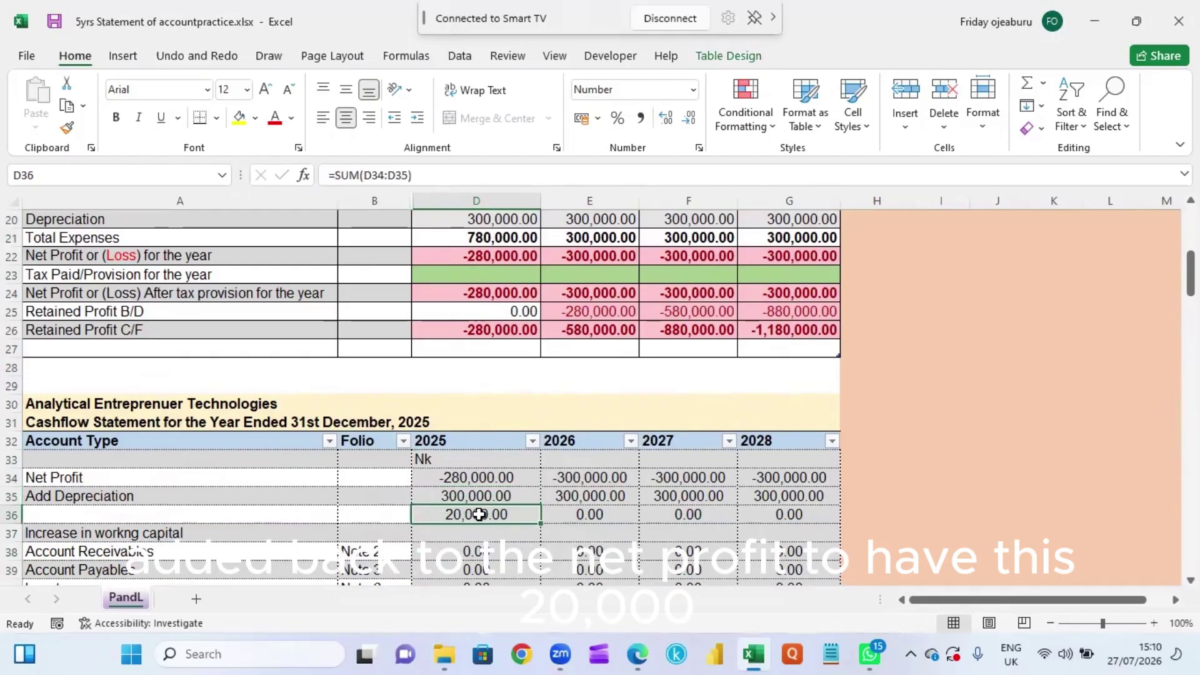
Step: Review the 2025 cash flow column from working capital through operating, investing and financing activities to Net CashFlow C/F
{"action": "key", "text": "Down"}
{"action": "key", "text": "Down"}
{"action": "key", "text": "Down"}
{"action": "key", "text": "Down"}
{"action": "key", "text": "Down"}
{"action": "key", "text": "Down"}
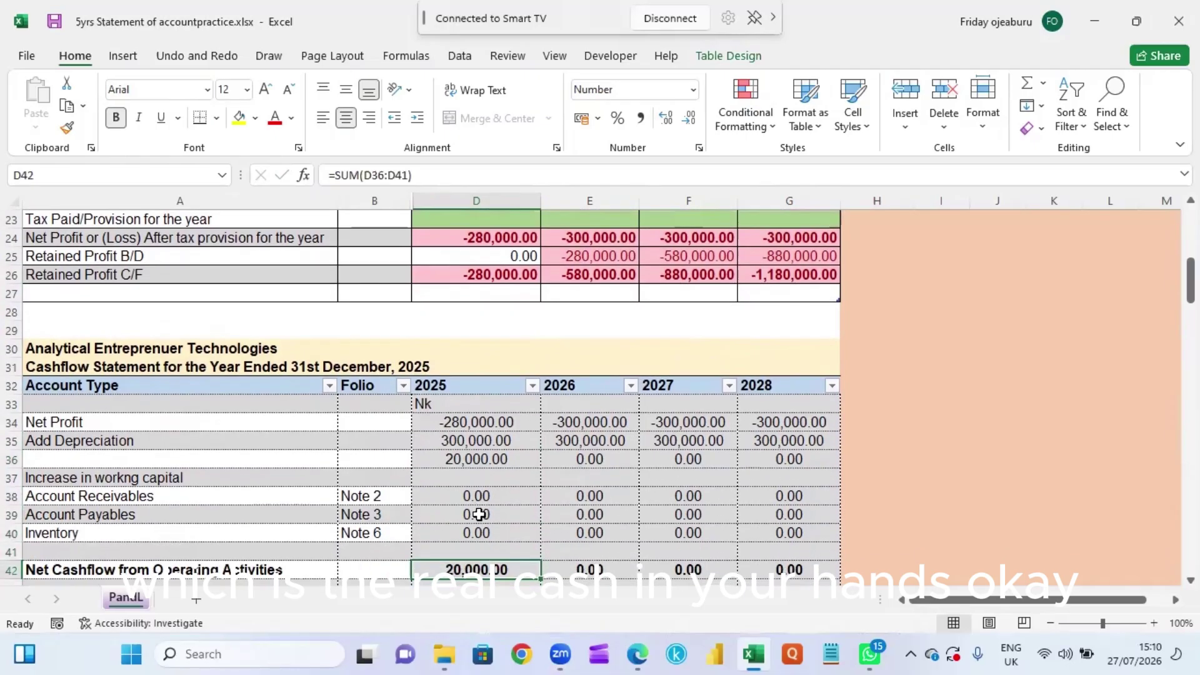
{"action": "key", "text": "Down"}
{"action": "key", "text": "Down"}
{"action": "key", "text": "Down"}
{"action": "key", "text": "Down"}
{"action": "key", "text": "Down"}
{"action": "key", "text": "Down"}
{"action": "key", "text": "Down"}
{"action": "key", "text": "Down"}
{"action": "key", "text": "Down"}
{"action": "key", "text": "Down"}
{"action": "key", "text": "Down"}
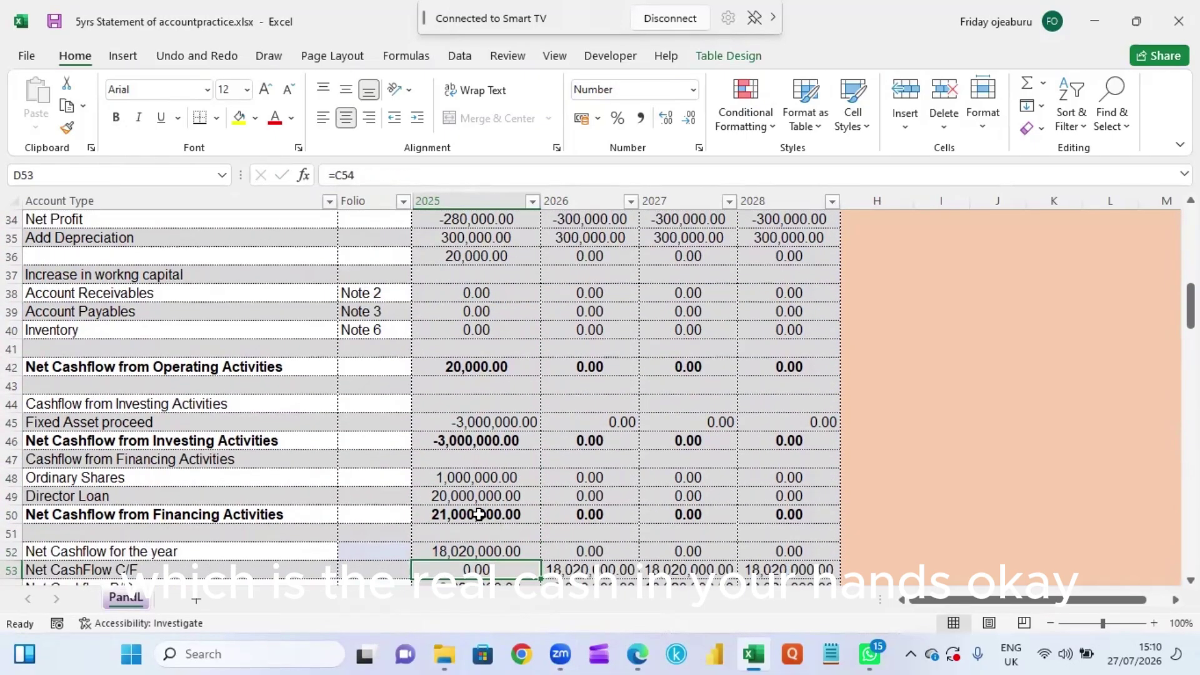
Step: Review the 2025 Statement of Financial Position from Non-Current Assets through Total Equity and Liabilities to Check Accuracy
{"action": "key", "text": "Down"}
{"action": "key", "text": "Down"}
{"action": "key", "text": "Down"}
{"action": "key", "text": "Down"}
{"action": "key", "text": "Down"}
{"action": "key", "text": "Down"}
{"action": "key", "text": "Down"}
{"action": "key", "text": "Down"}
{"action": "key", "text": "Down"}
{"action": "key", "text": "Down"}
{"action": "key", "text": "Down"}
{"action": "key", "text": "Down"}
{"action": "key", "text": "Down"}
{"action": "key", "text": "Down"}
{"action": "key", "text": "Down"}
{"action": "key", "text": "Down"}
{"action": "key", "text": "Down"}
{"action": "key", "text": "Down"}
{"action": "key", "text": "Down"}
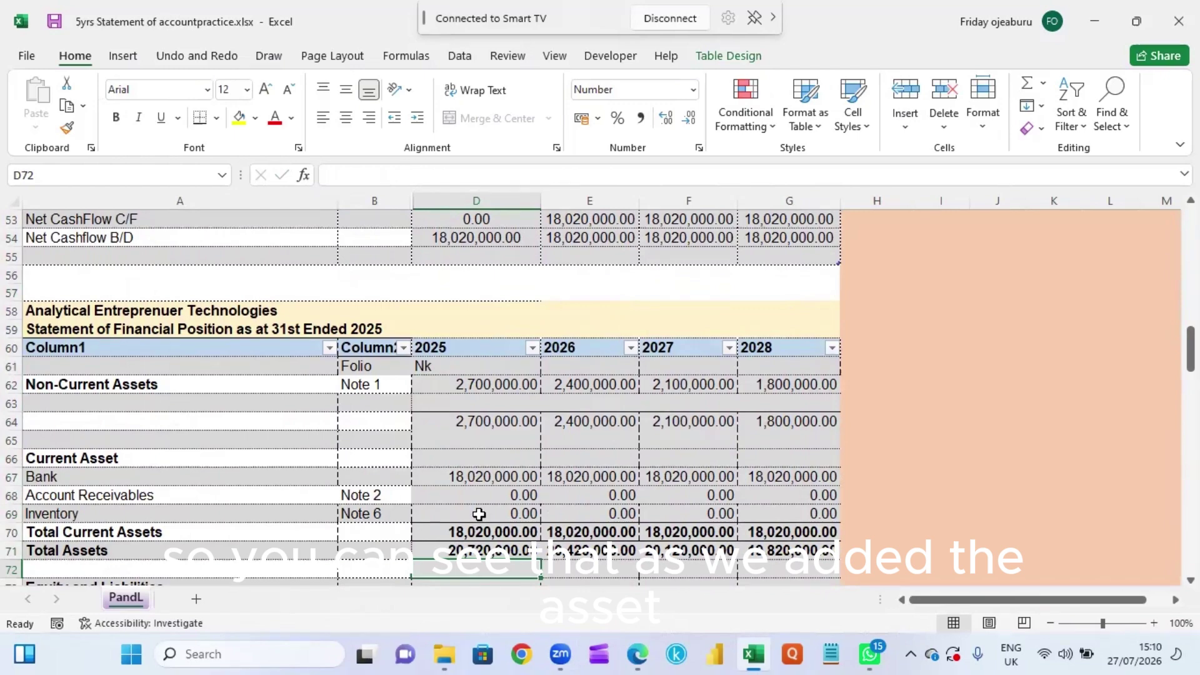
{"action": "key", "text": "Down"}
{"action": "key", "text": "Down"}
{"action": "key", "text": "Down"}
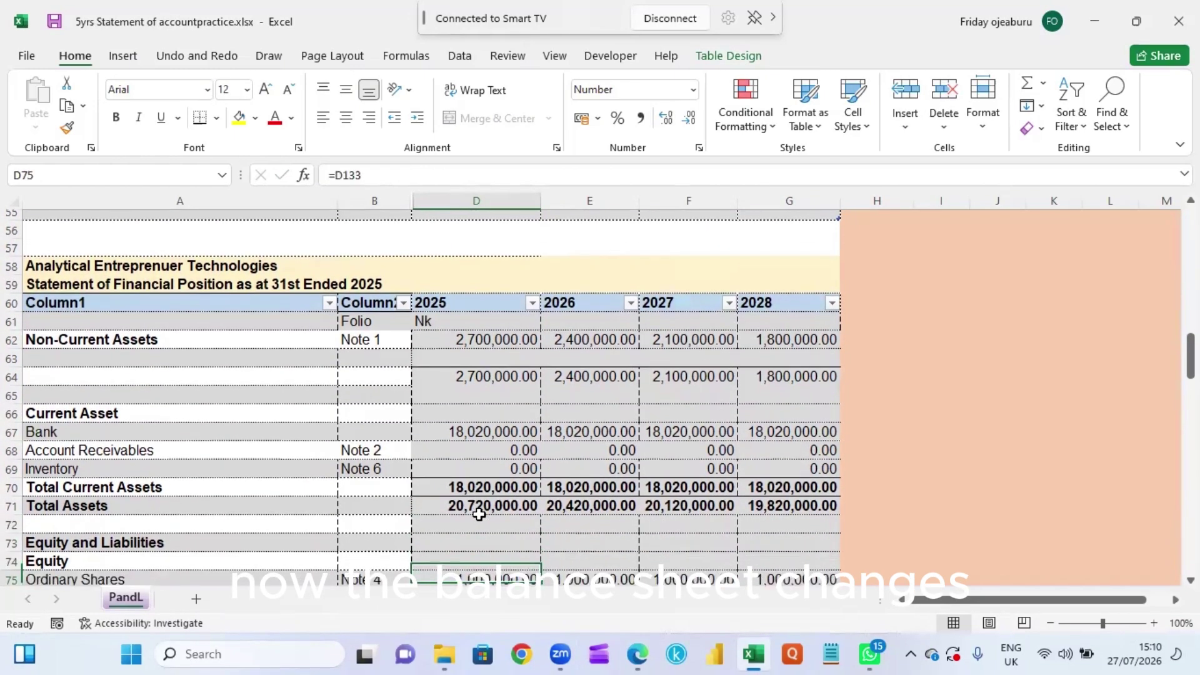
{"action": "key", "text": "Down"}
{"action": "key", "text": "Down"}
{"action": "key", "text": "Down"}
{"action": "key", "text": "Down"}
{"action": "key", "text": "Down"}
{"action": "key", "text": "Down"}
{"action": "key", "text": "Down"}
{"action": "key", "text": "Down"}
{"action": "key", "text": "Down"}
{"action": "key", "text": "Down"}
{"action": "key", "text": "Down"}
{"action": "key", "text": "Down"}
{"action": "key", "text": "Down"}
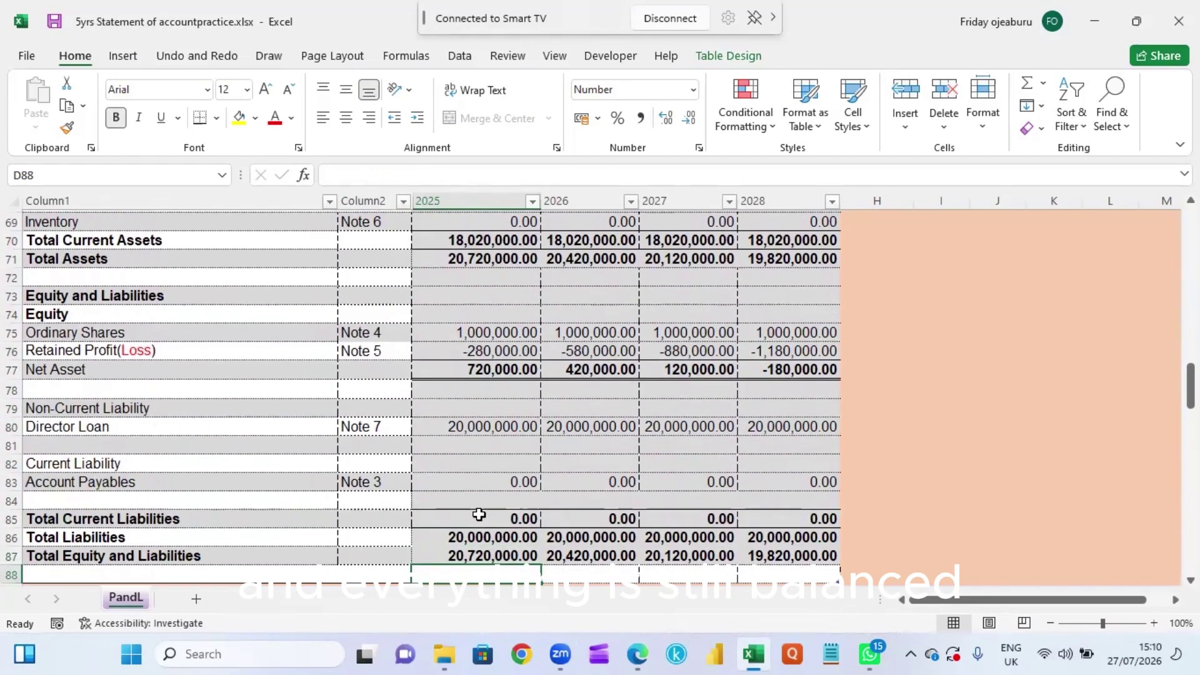
{"action": "key", "text": "Down"}
{"action": "key", "text": "Down"}
{"action": "key", "text": "Down"}
{"action": "key", "text": "Down"}
{"action": "key", "text": "Down"}
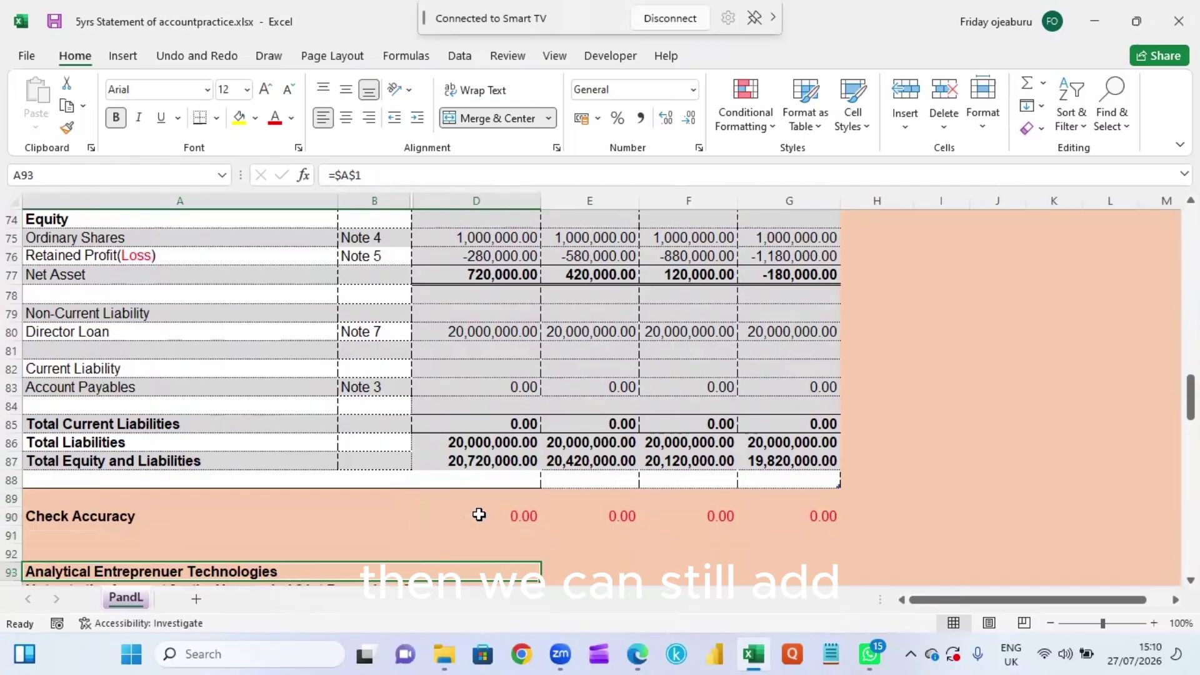
Step: Enter 2,000,000 as the 2025 credit to increase liability under Account Payables in Note 3
{"action": "left_click_drag", "start_coordinate": [1191, 394], "coordinate": [1190, 469]}
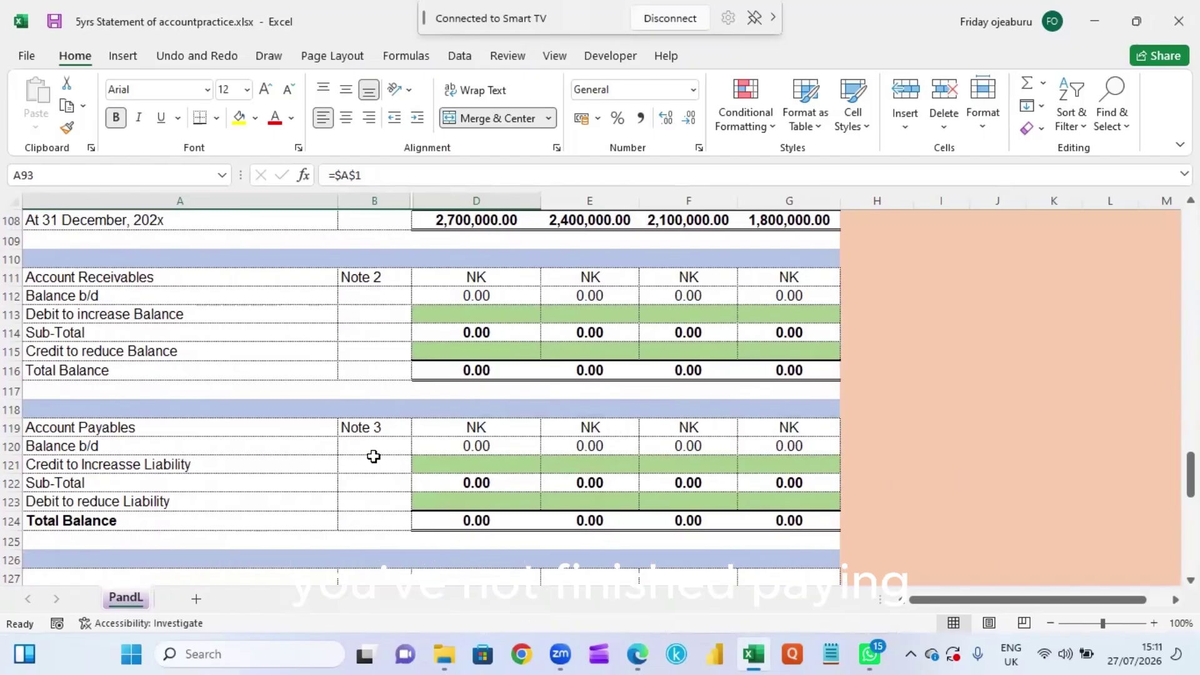
{"action": "left_click", "coordinate": [160, 430]}
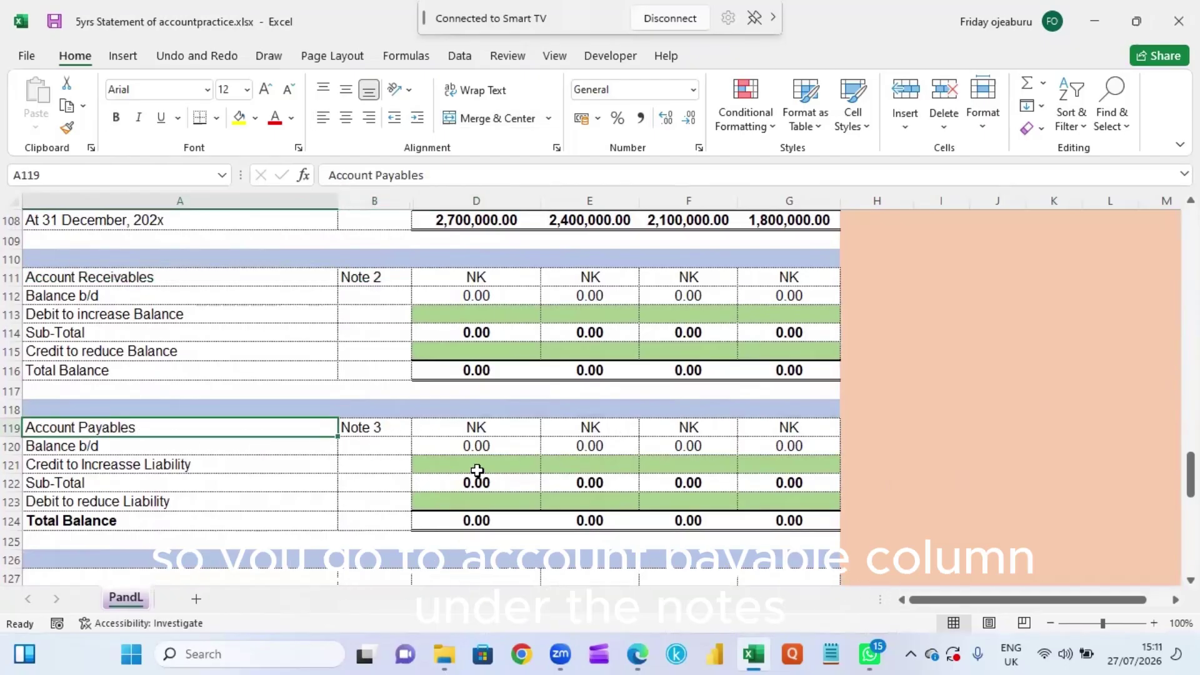
{"action": "left_click", "coordinate": [472, 465]}
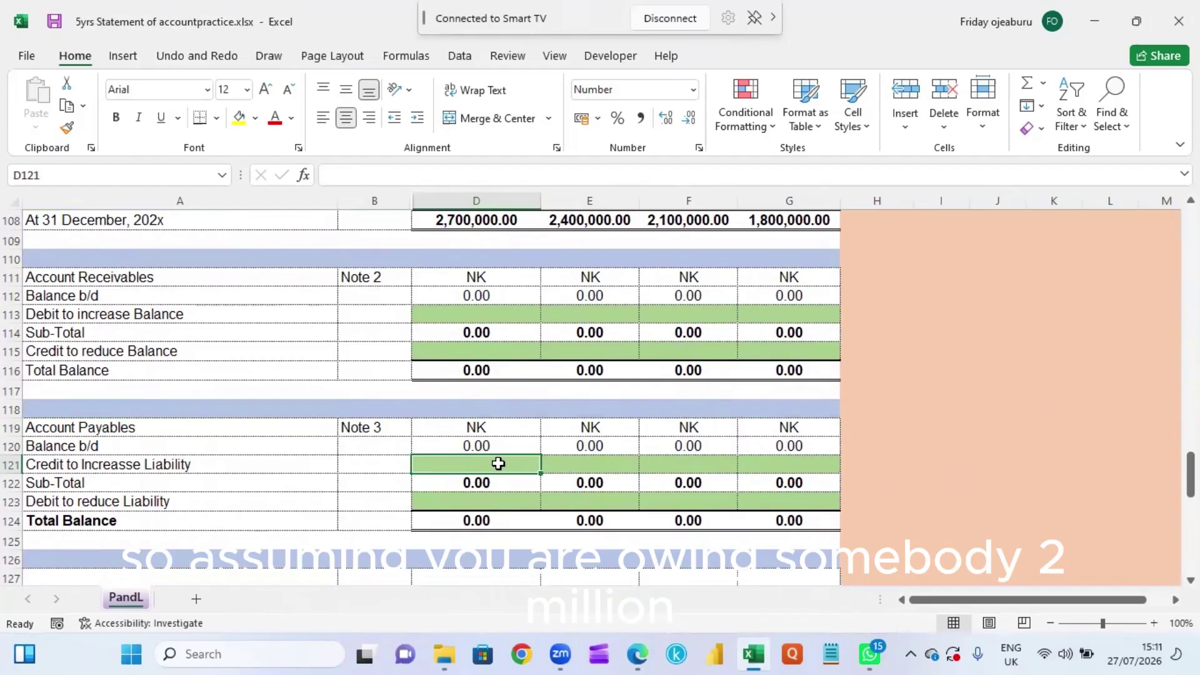
{"action": "type", "text": "2000000"}
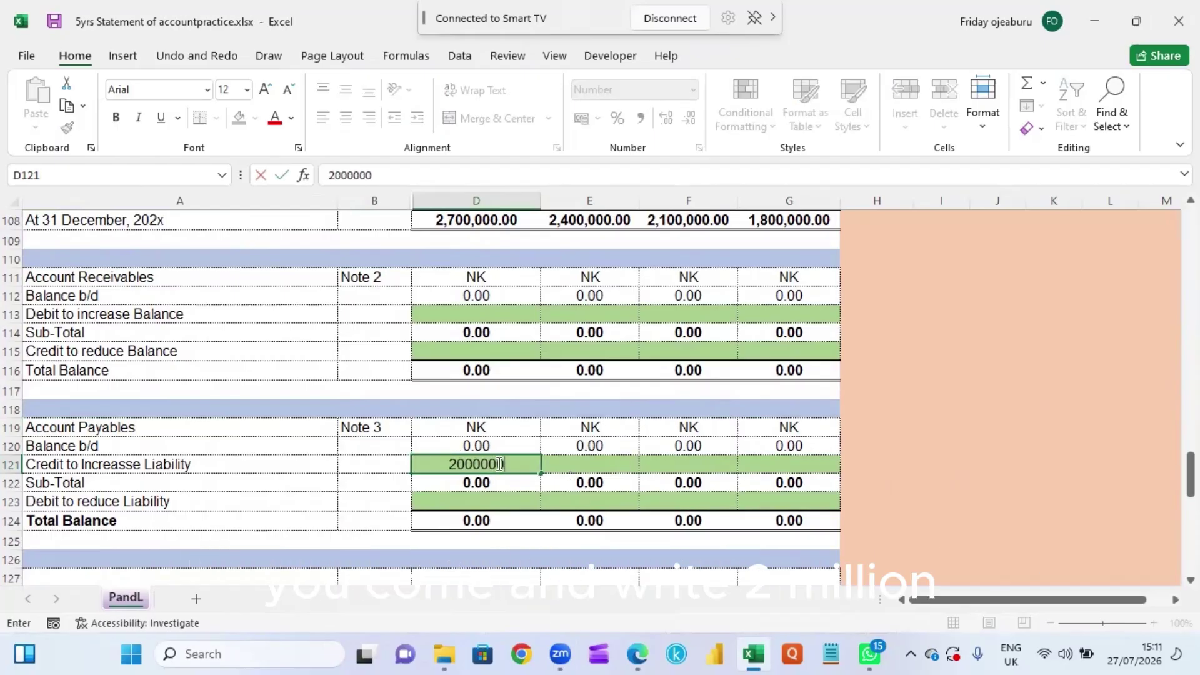
{"action": "key", "text": "Return"}
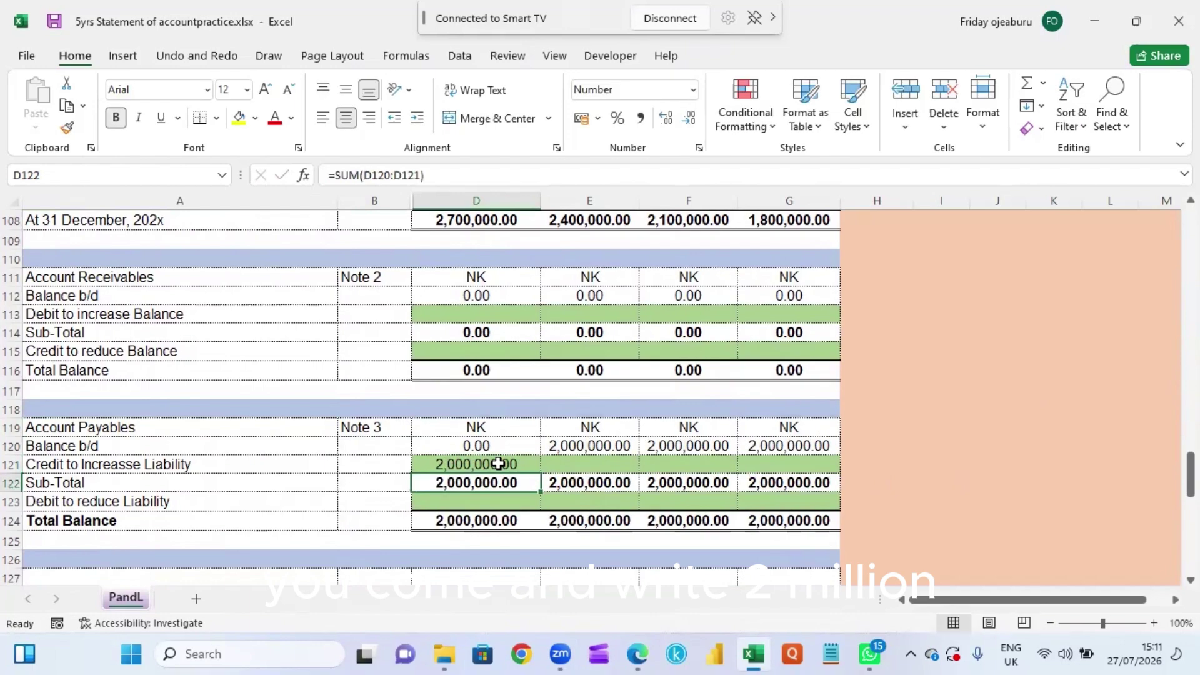
Step: Check the 2025 Account Payables and Check Accuracy figures in the Statement of Financial Position
{"action": "left_click_drag", "start_coordinate": [1191, 475], "coordinate": [1190, 391]}
{"action": "left_click", "coordinate": [486, 442]}
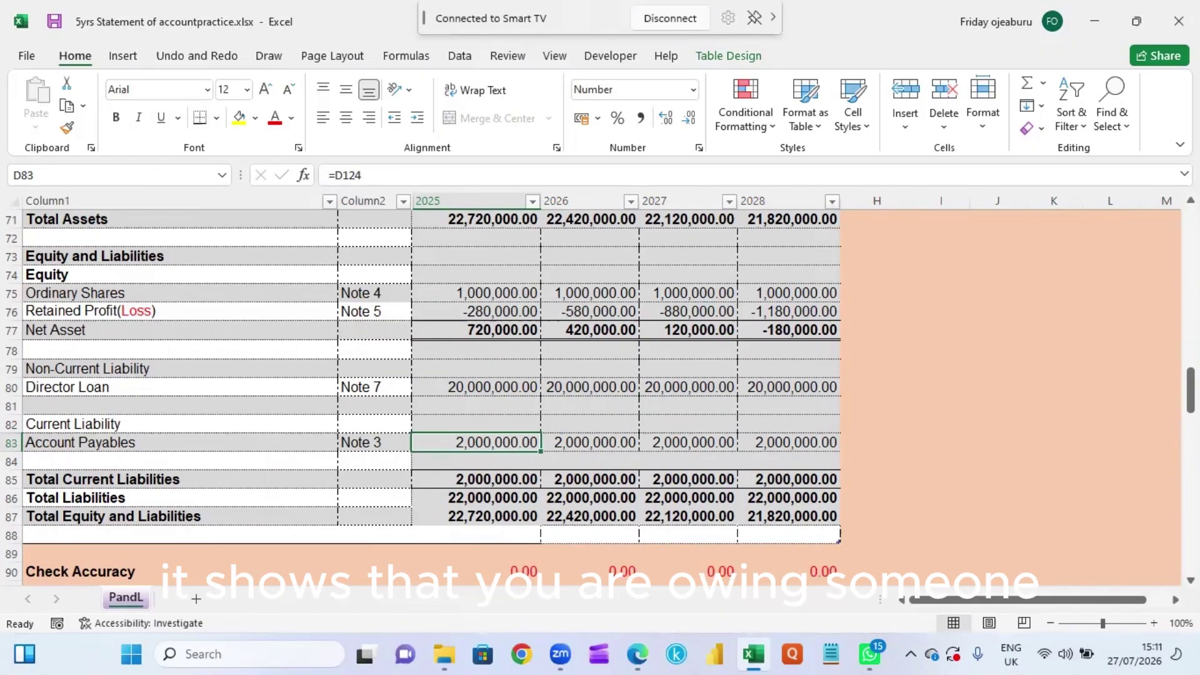
{"action": "left_click_drag", "start_coordinate": [1191, 391], "coordinate": [1191, 312]}
{"action": "left_click", "coordinate": [497, 479]}
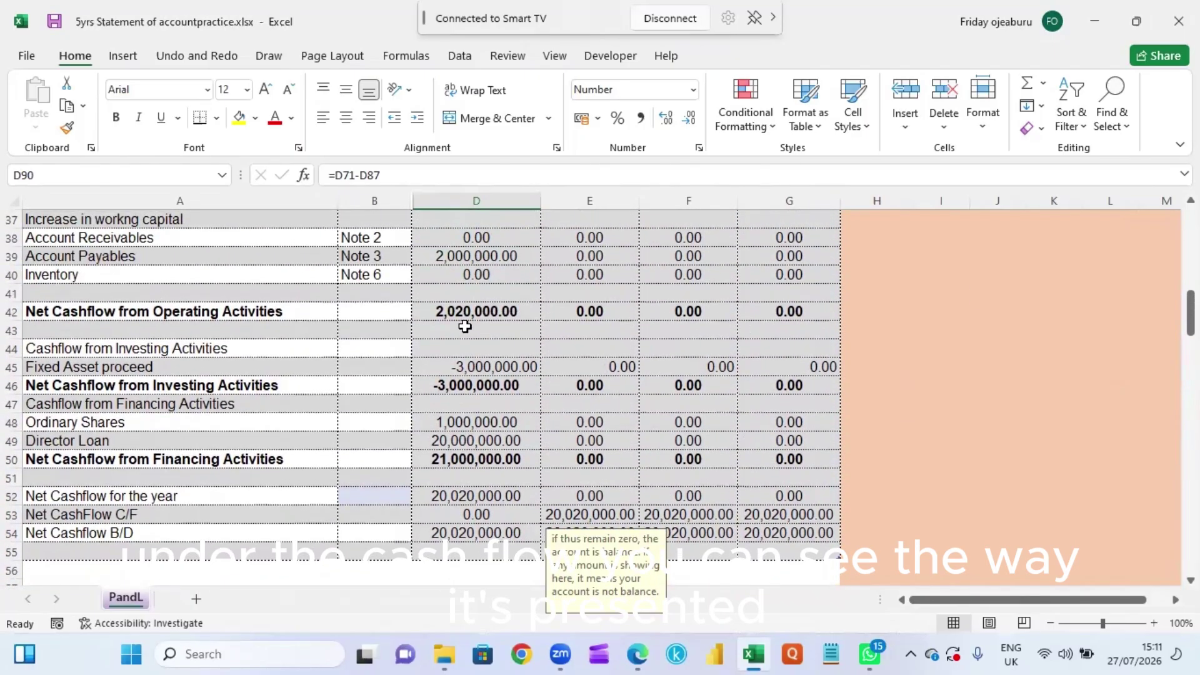
Step: Inspect the 2025 Account Payables line under working capital in the cash flow statement
{"action": "left_click", "coordinate": [467, 256]}
{"action": "key", "text": "Up"}
{"action": "key", "text": "Up"}
{"action": "key", "text": "Up"}
{"action": "key", "text": "Up"}
{"action": "key", "text": "Up"}
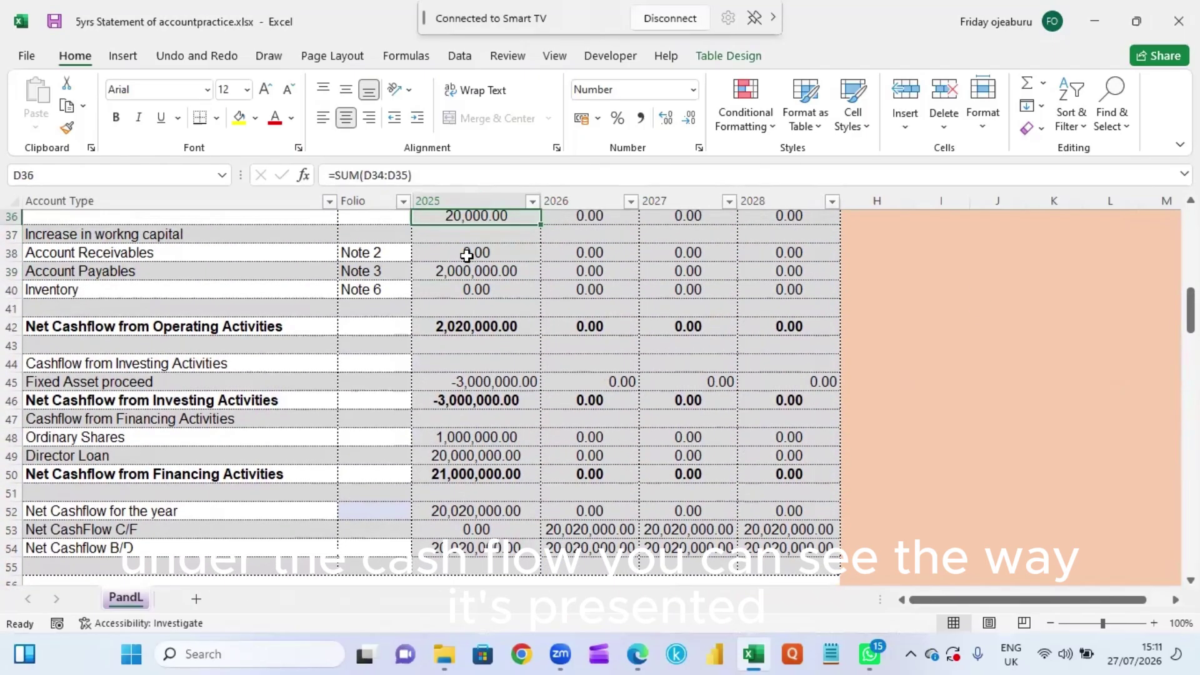
{"action": "key", "text": "Down"}
{"action": "key", "text": "Down"}
{"action": "key", "text": "Down"}
{"action": "key", "text": "Down"}
{"action": "key", "text": "Down"}
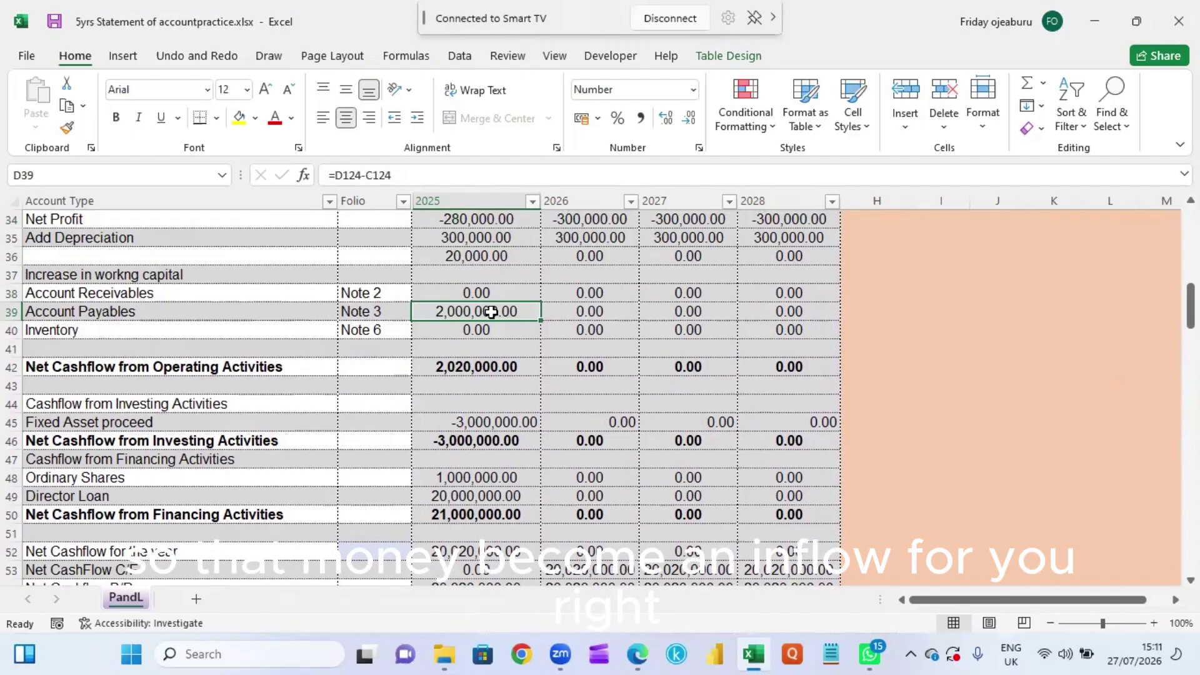
Step: Enter 500,000 as the 2025 debit to increase balance under Account Receivables in Note 2
{"action": "left_click_drag", "start_coordinate": [1191, 306], "coordinate": [1191, 414]}
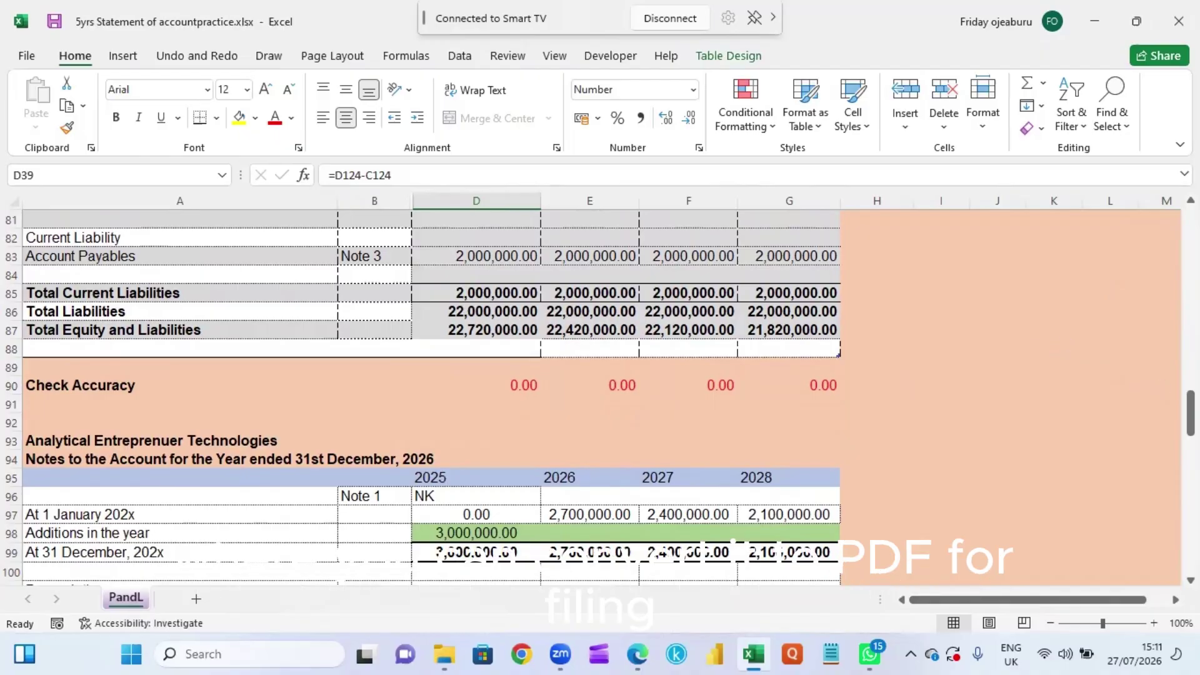
{"action": "left_click_drag", "start_coordinate": [1191, 413], "coordinate": [1191, 463]}
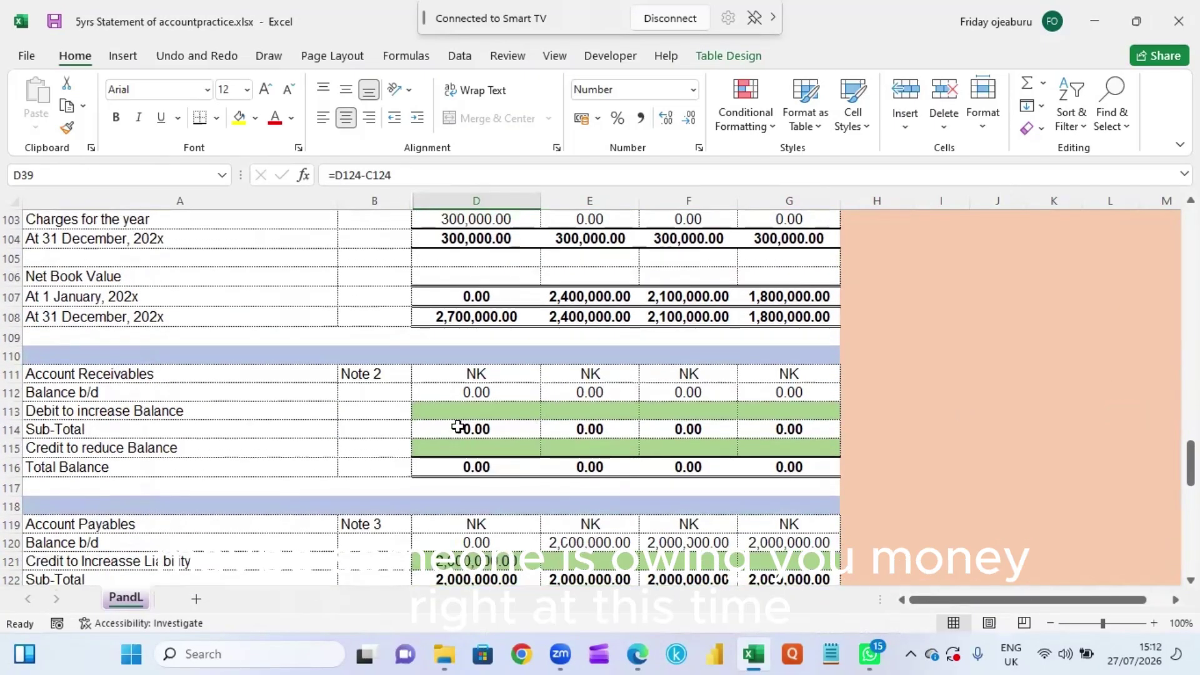
{"action": "left_click", "coordinate": [470, 410]}
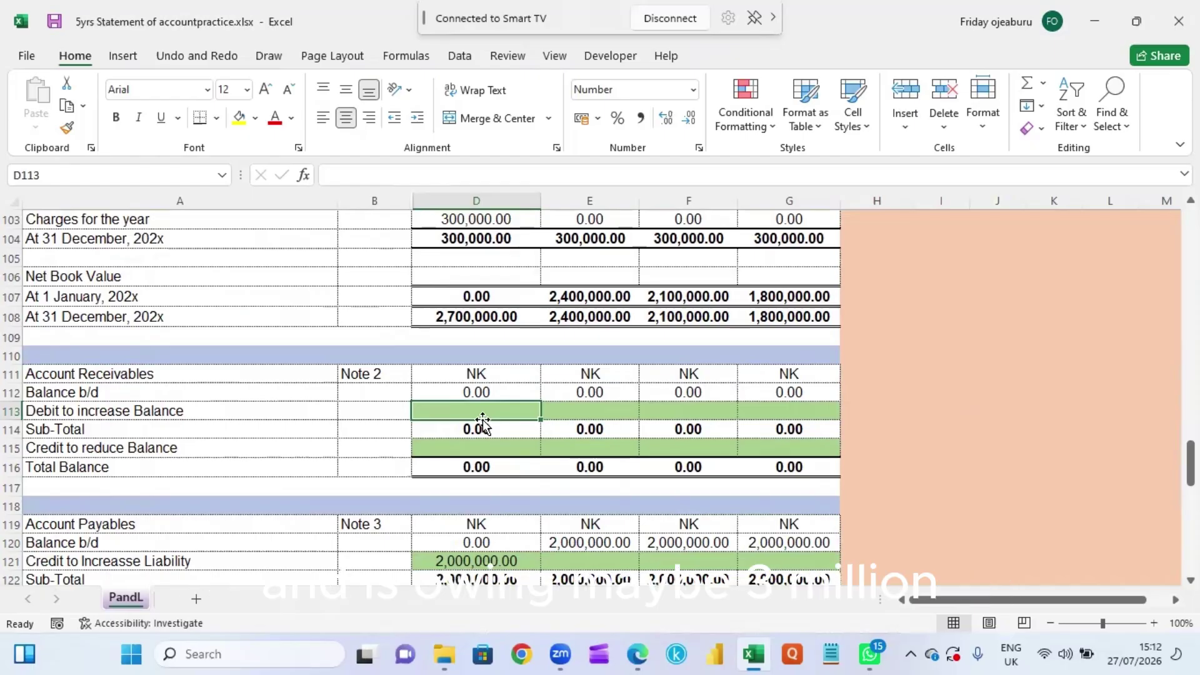
{"action": "type", "text": "30000"}
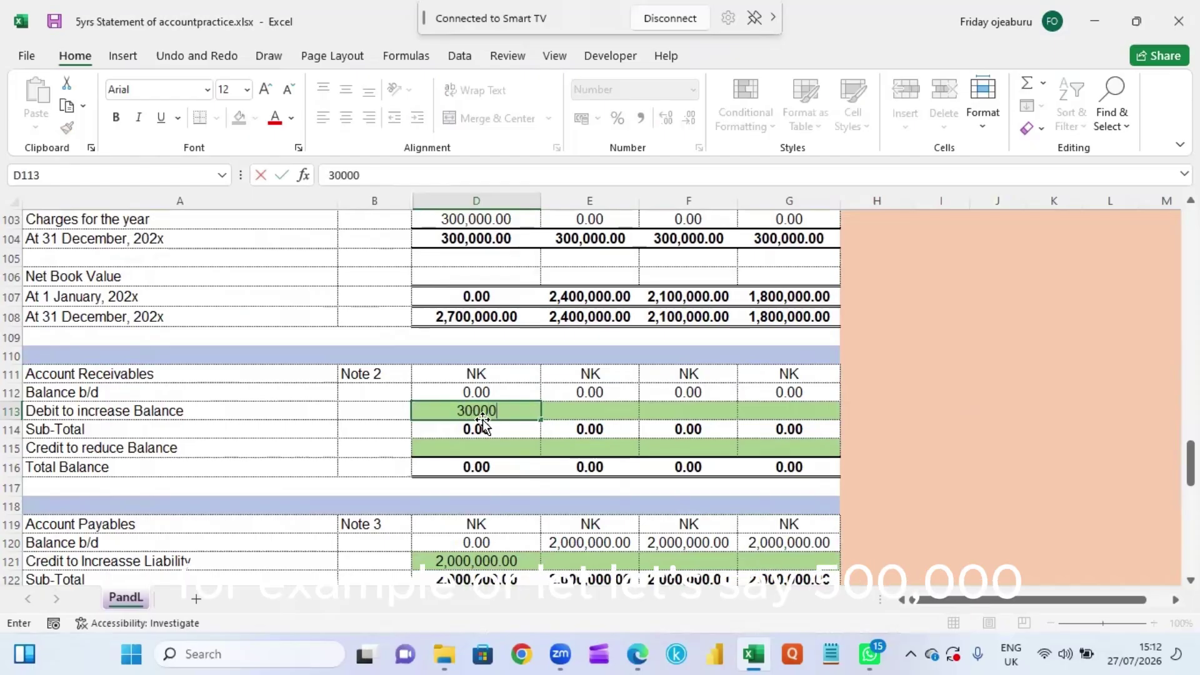
{"action": "key", "text": "BackSpace"}
{"action": "key", "text": "BackSpace"}
{"action": "key", "text": "BackSpace"}
{"action": "key", "text": "BackSpace"}
{"action": "key", "text": "BackSpace"}
{"action": "type", "text": "500000"}
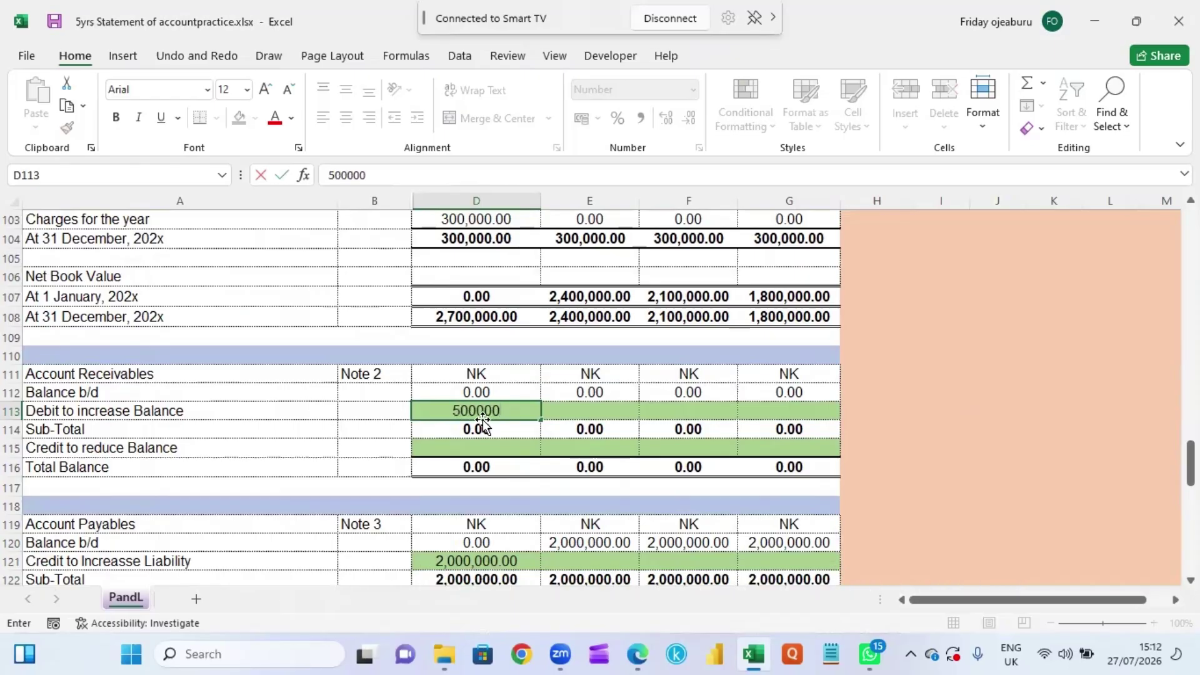
{"action": "key", "text": "Return"}
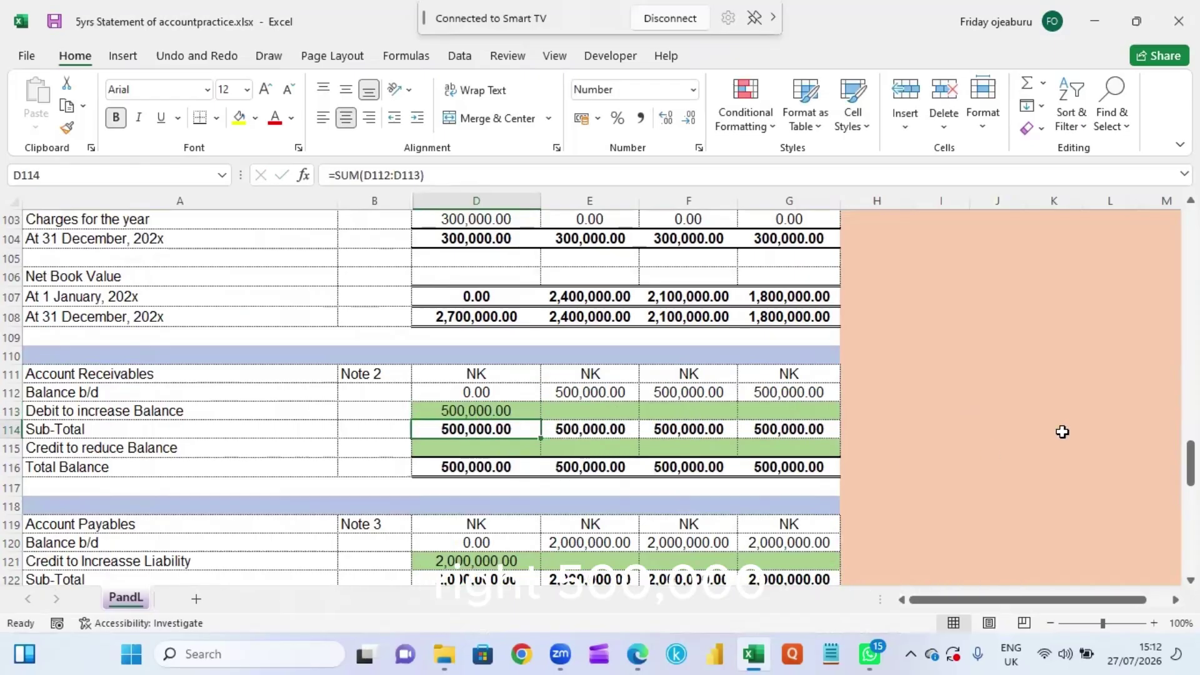
Step: Check the 2025 Check Accuracy and Account Receivables figures in the Statement of Financial Position
{"action": "left_click_drag", "start_coordinate": [1190, 463], "coordinate": [1190, 418]}
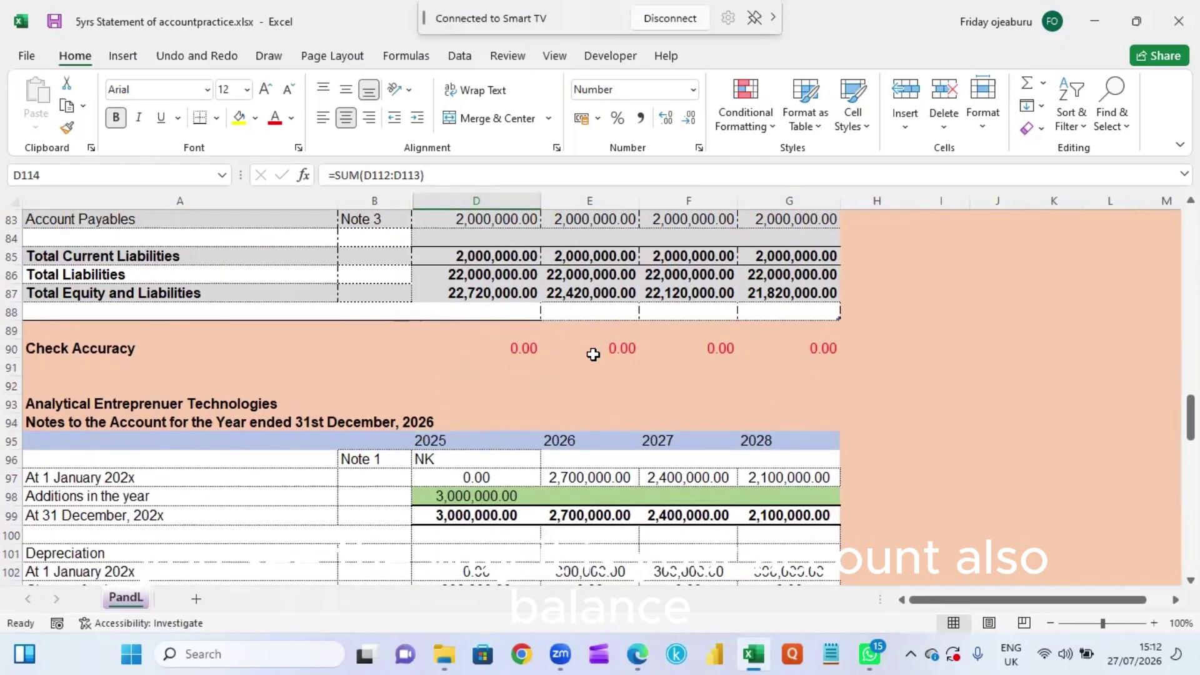
{"action": "left_click", "coordinate": [500, 346]}
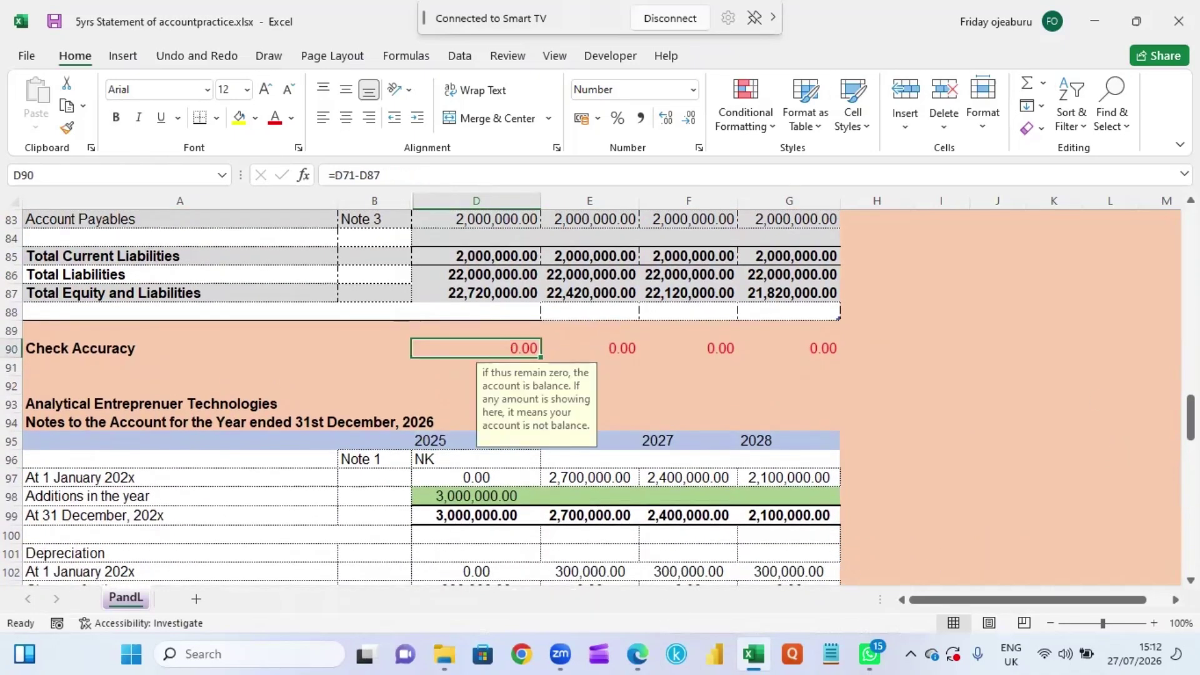
{"action": "left_click_drag", "start_coordinate": [1190, 417], "coordinate": [1190, 373]}
{"action": "left_click", "coordinate": [494, 309]}
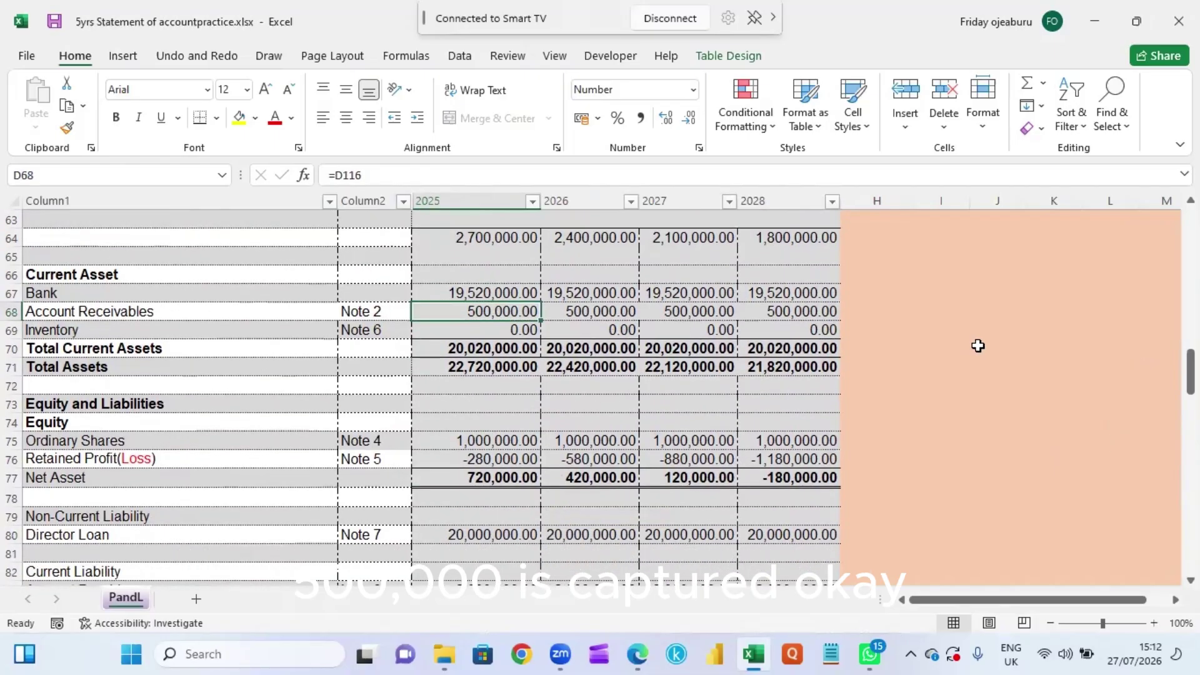
Step: Inspect the 2025 Account Receivables line in the cash flow statement and recheck the 2025 Check Accuracy figure
{"action": "left_click_drag", "start_coordinate": [1191, 374], "coordinate": [1191, 302]}
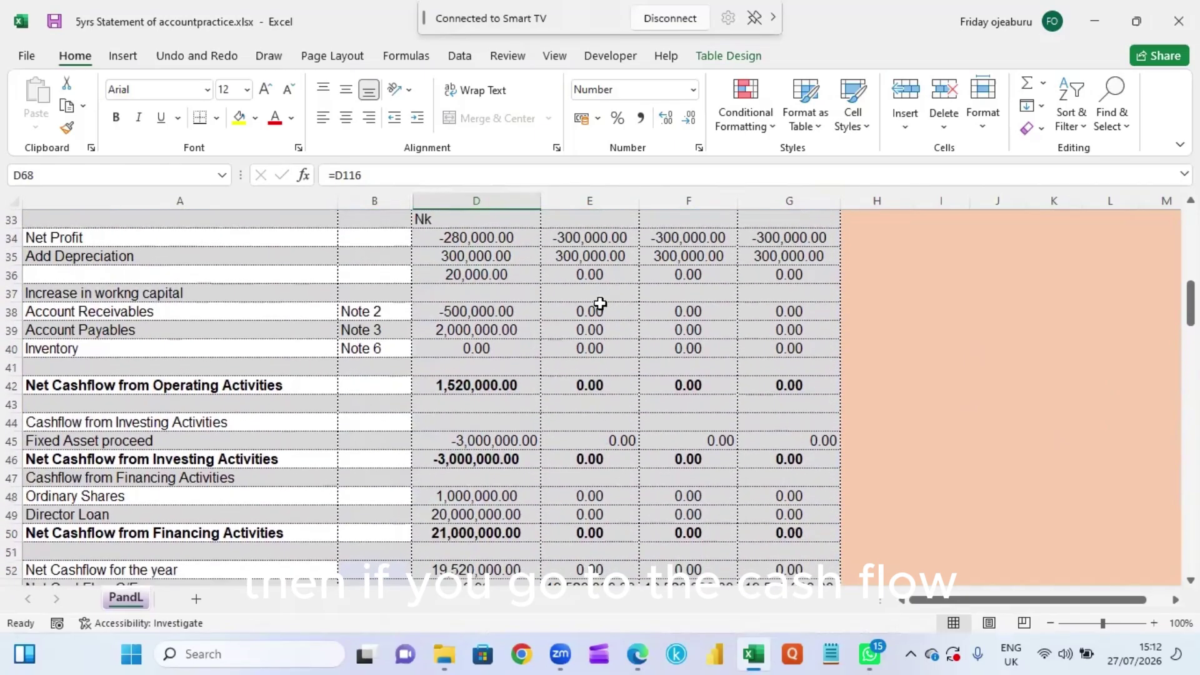
{"action": "left_click", "coordinate": [474, 313]}
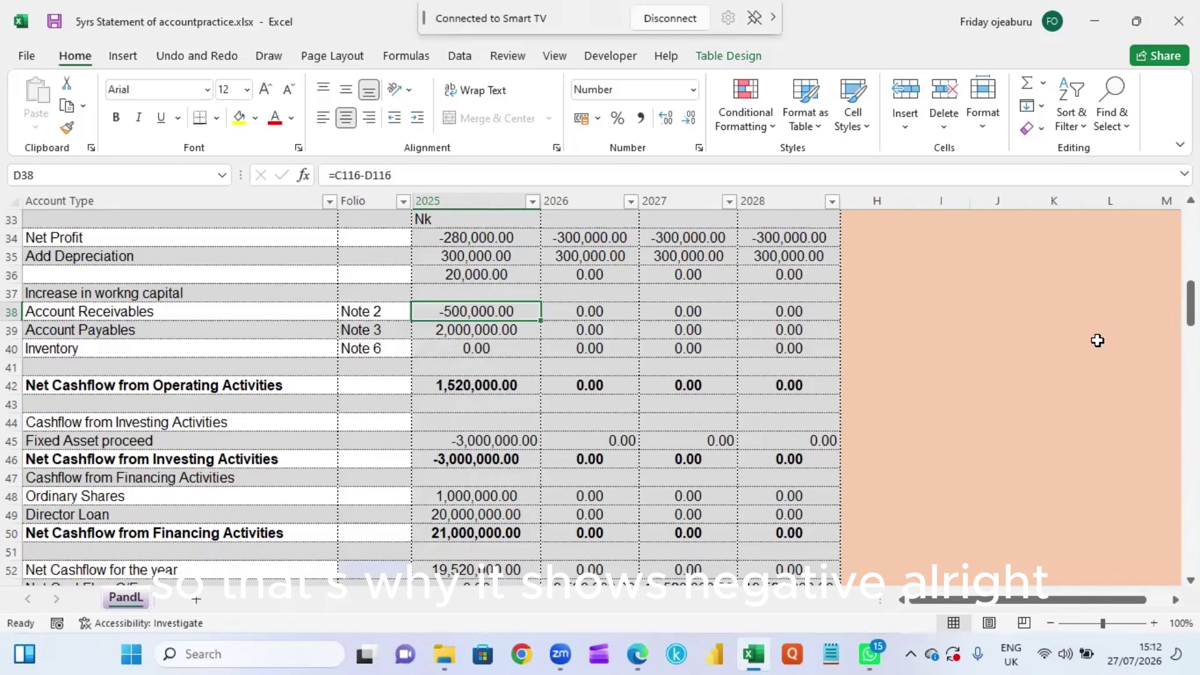
{"action": "left_click_drag", "start_coordinate": [1190, 303], "coordinate": [1191, 405]}
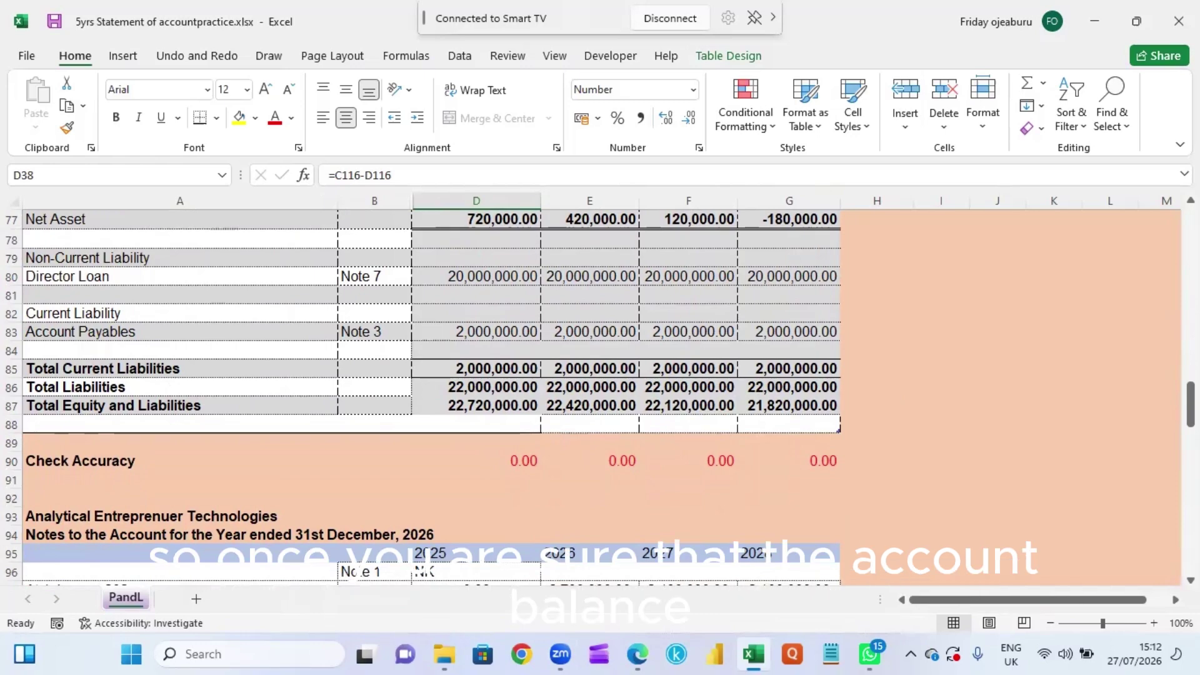
{"action": "mouse_move", "coordinate": [1191, 405]}
{"action": "left_mouse_down"}
{"action": "mouse_move", "coordinate": [1191, 354]}
{"action": "mouse_move", "coordinate": [1190, 395]}
{"action": "left_mouse_up"}
{"action": "left_click", "coordinate": [507, 537]}
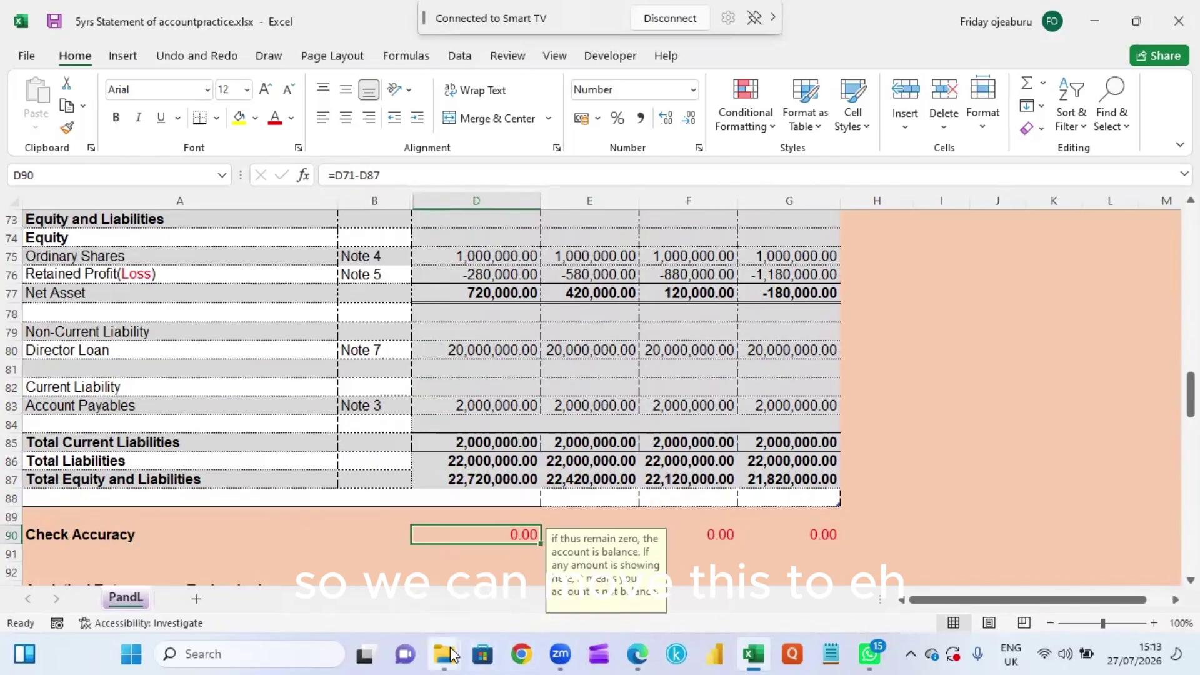
Step: Open Statement of Account template.docx from the Statement of accounts folder, dismissing the File In Use prompts
{"action": "mouse_move", "coordinate": [451, 654]}
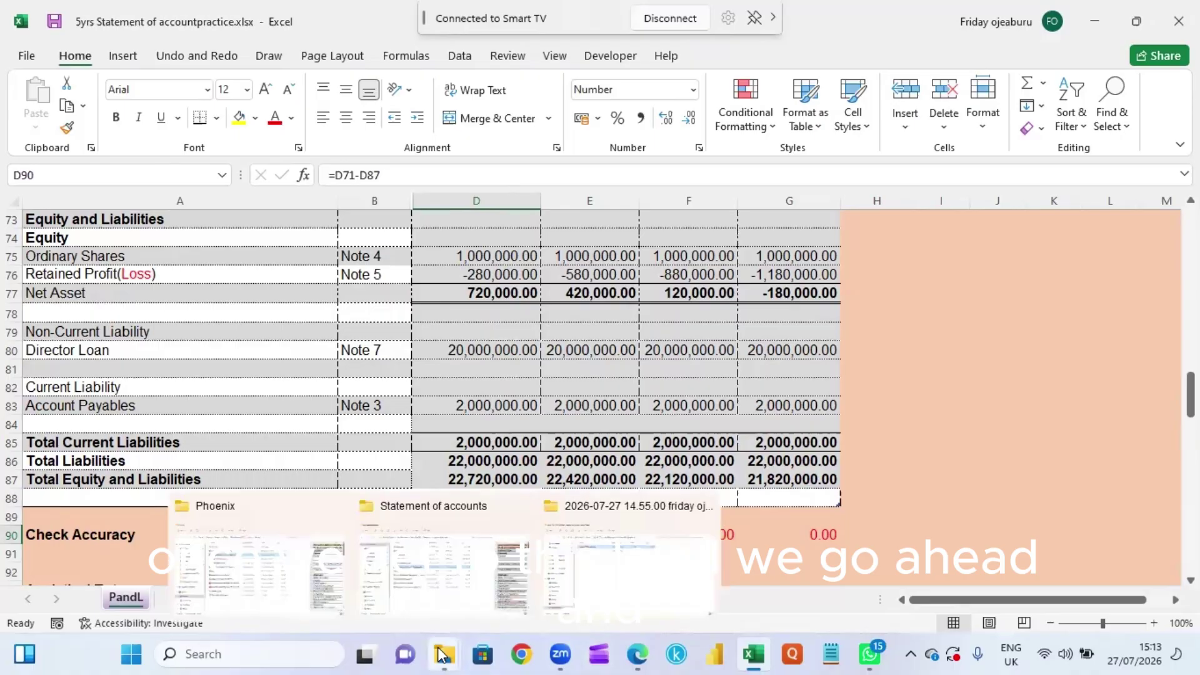
{"action": "left_click", "coordinate": [440, 572]}
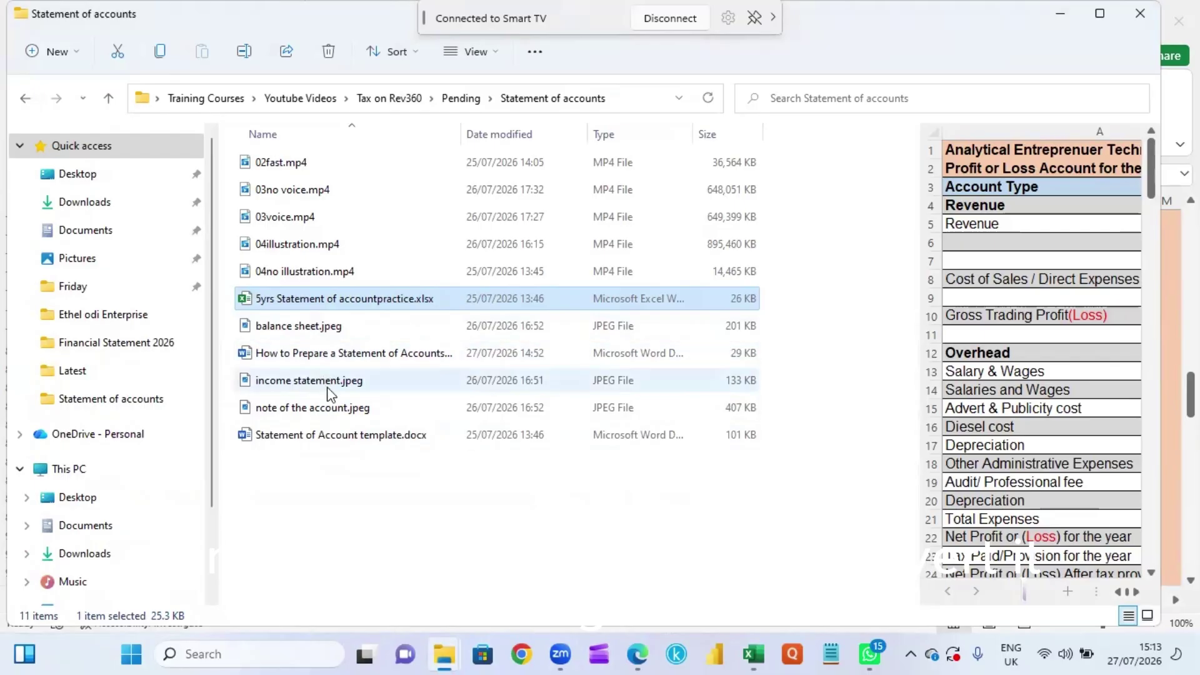
{"action": "left_click", "coordinate": [325, 438]}
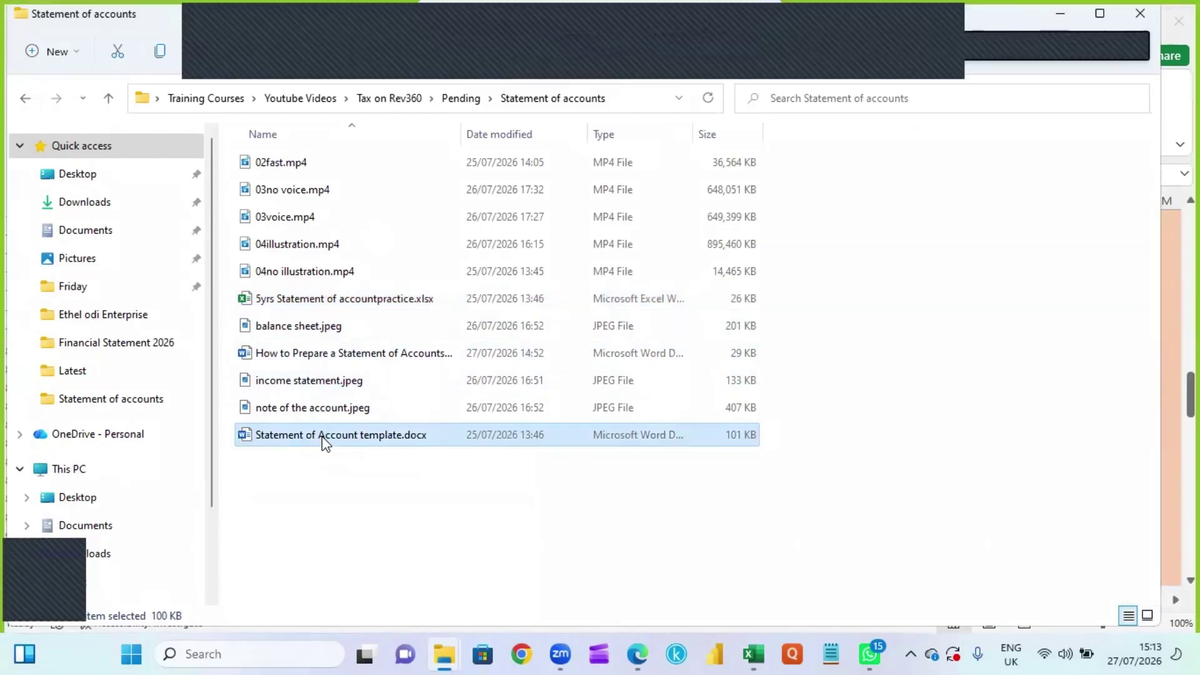
{"action": "double_click", "coordinate": [326, 442]}
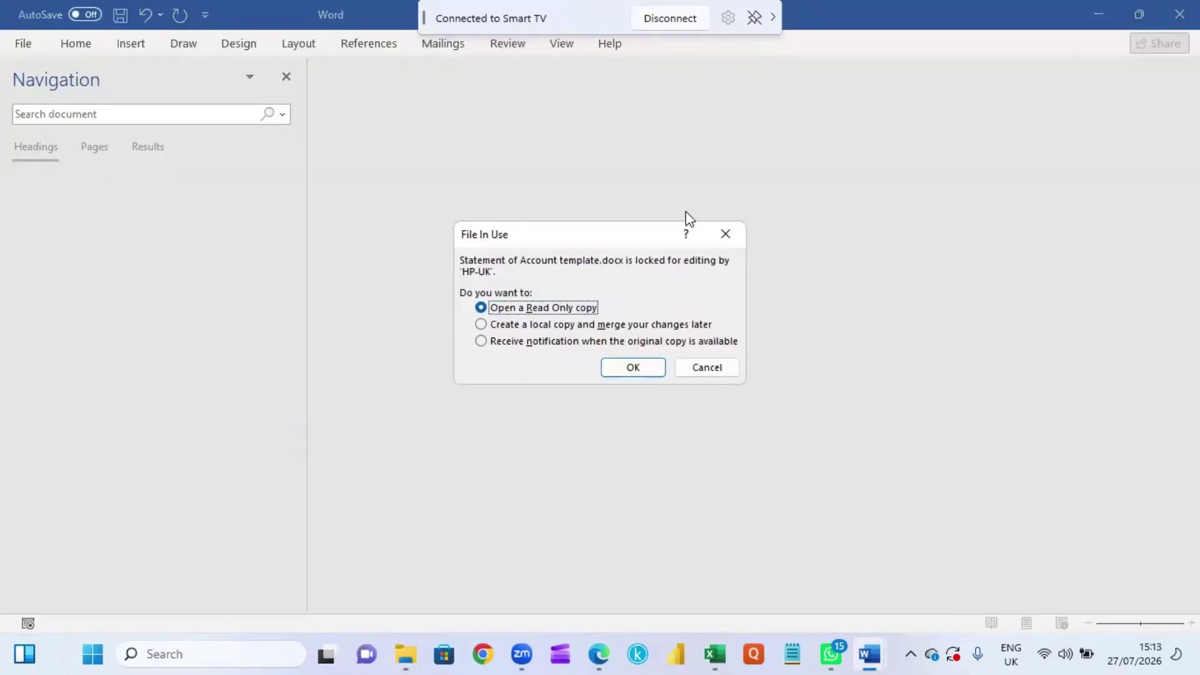
{"action": "left_click", "coordinate": [724, 230]}
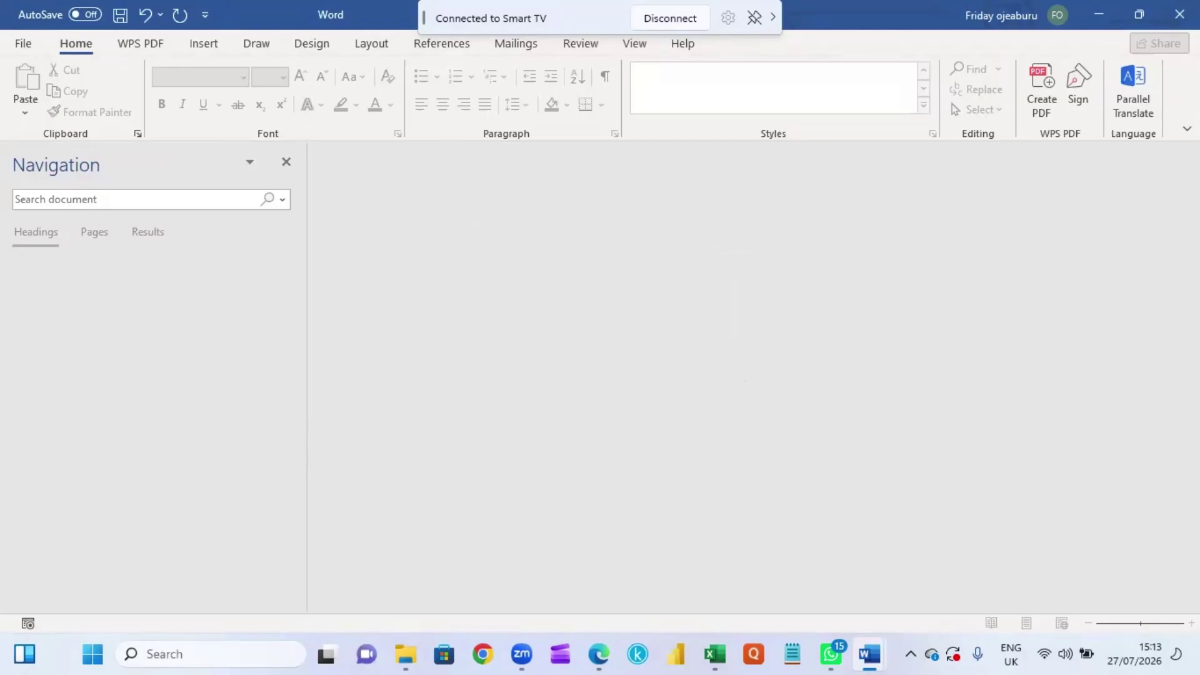
{"action": "key", "text": "alt+Tab"}
{"action": "double_click", "coordinate": [302, 438]}
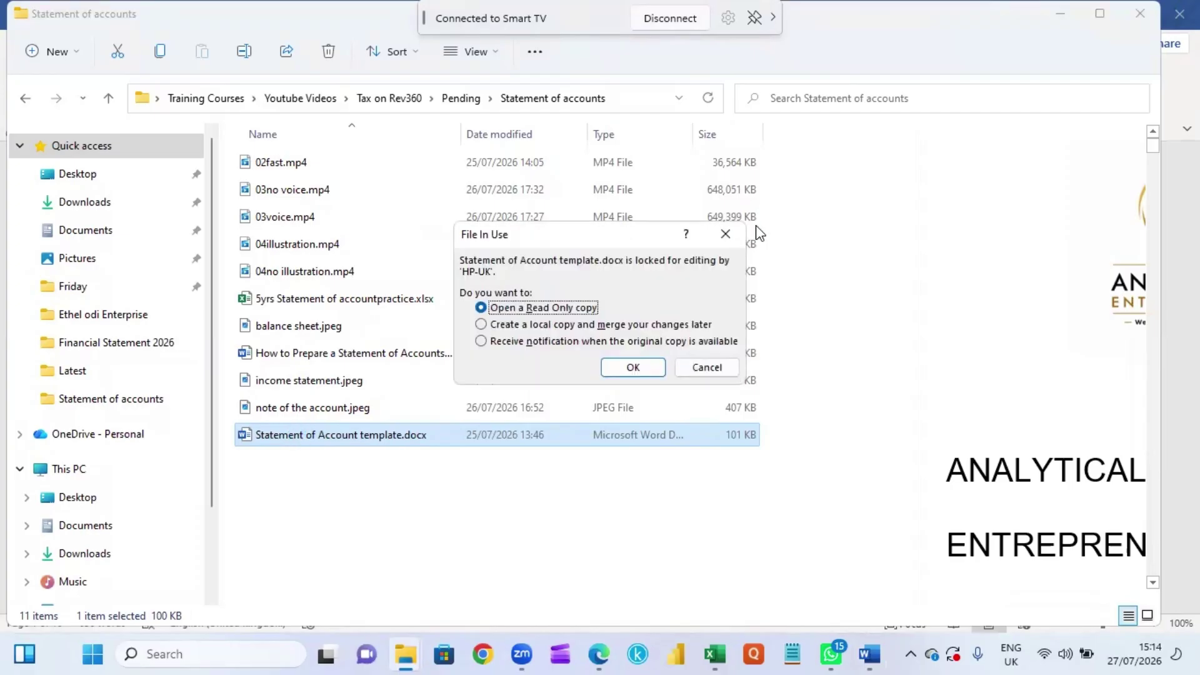
{"action": "left_click", "coordinate": [720, 235]}
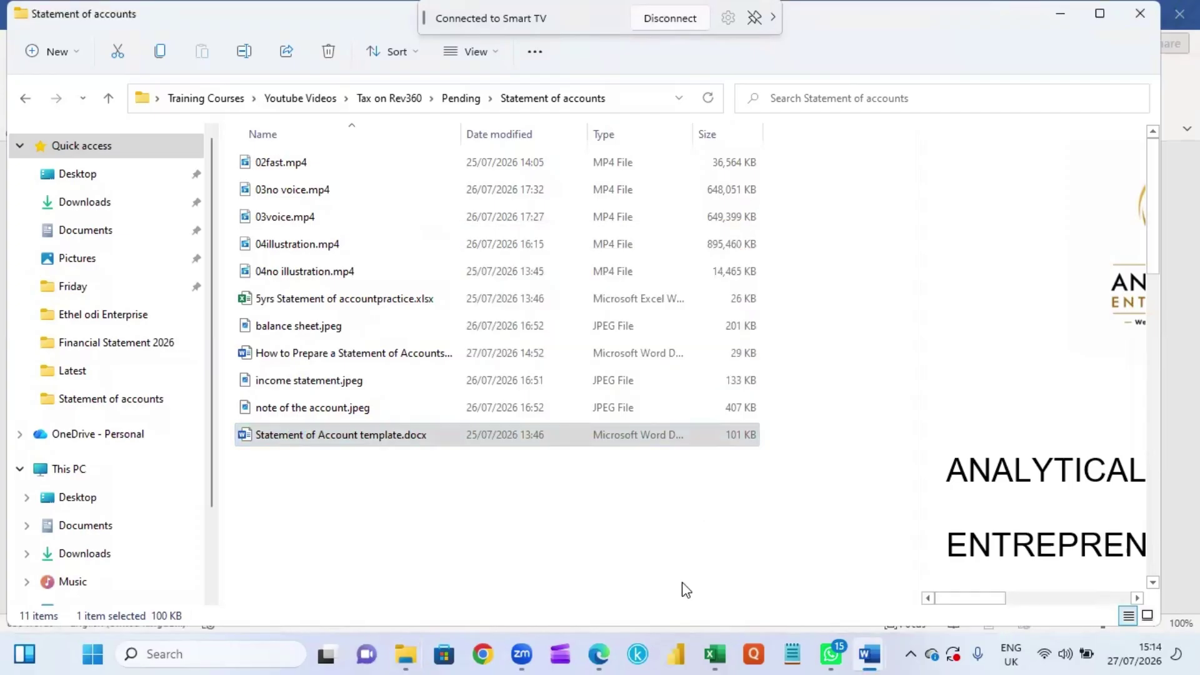
Step: Switch to the Word window containing the Statement of Account template
{"action": "mouse_move", "coordinate": [868, 655]}
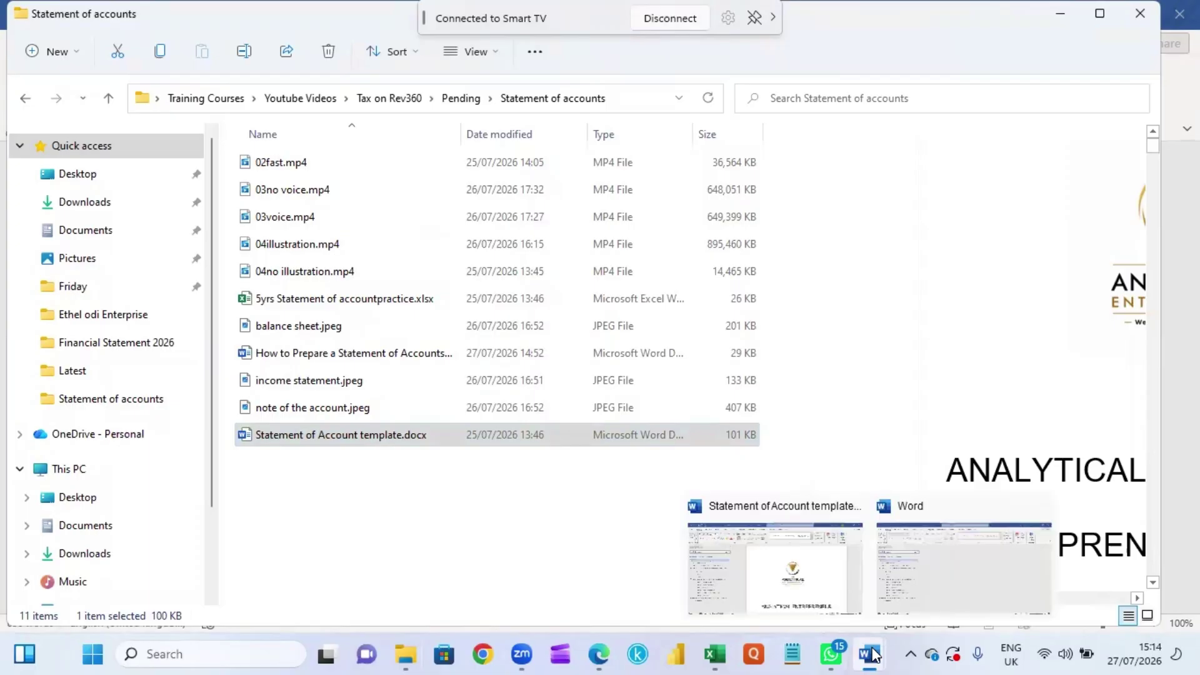
{"action": "left_click", "coordinate": [937, 350]}
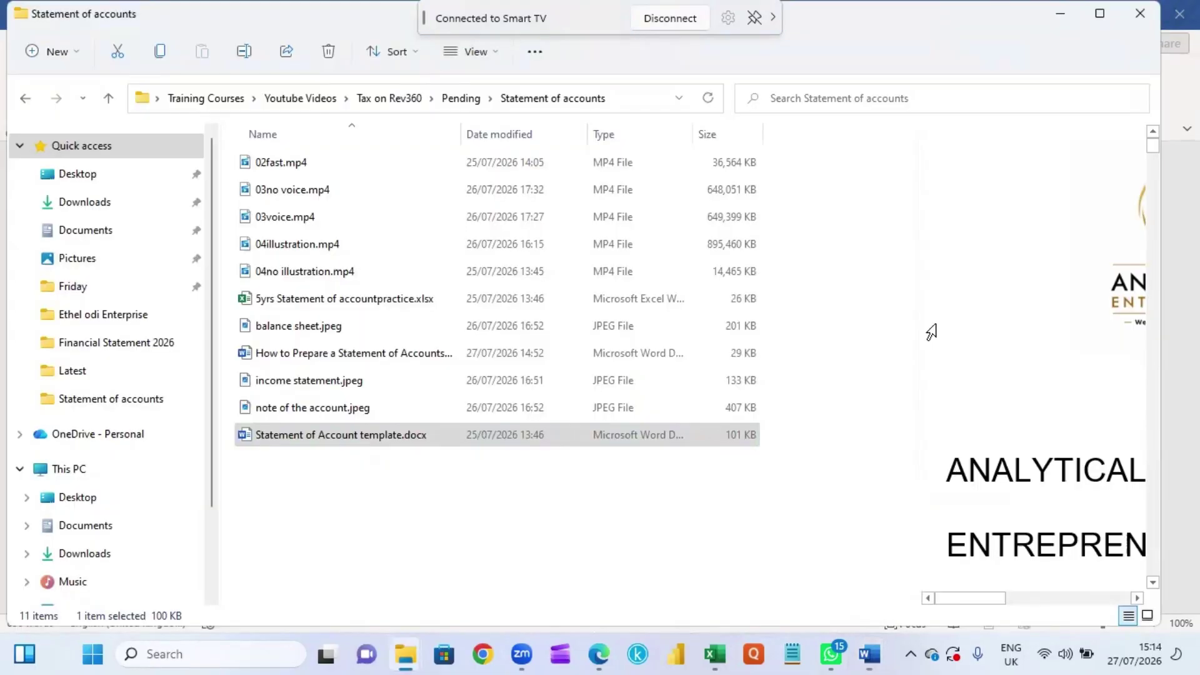
{"action": "left_click", "coordinate": [869, 653]}
{"action": "left_click", "coordinate": [775, 566]}
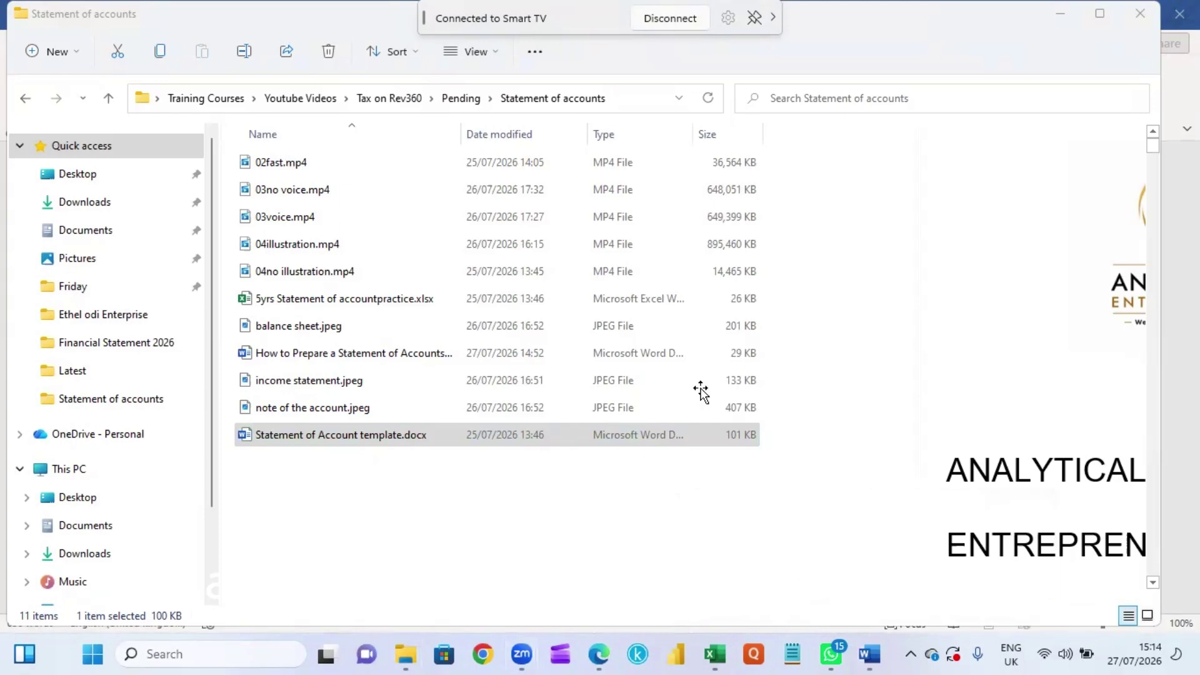
Step: Delete the blank lines above the company name heading on the Contents page
{"action": "left_click_drag", "start_coordinate": [1193, 166], "coordinate": [1193, 185]}
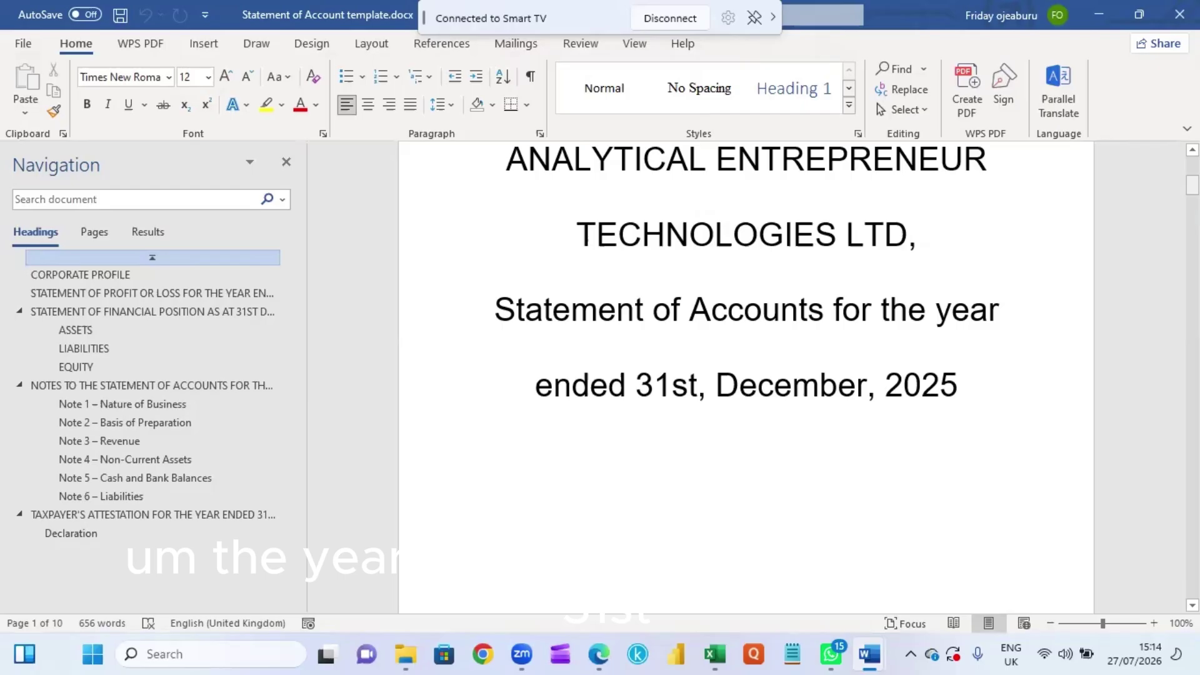
{"action": "left_click_drag", "start_coordinate": [1193, 185], "coordinate": [1193, 210]}
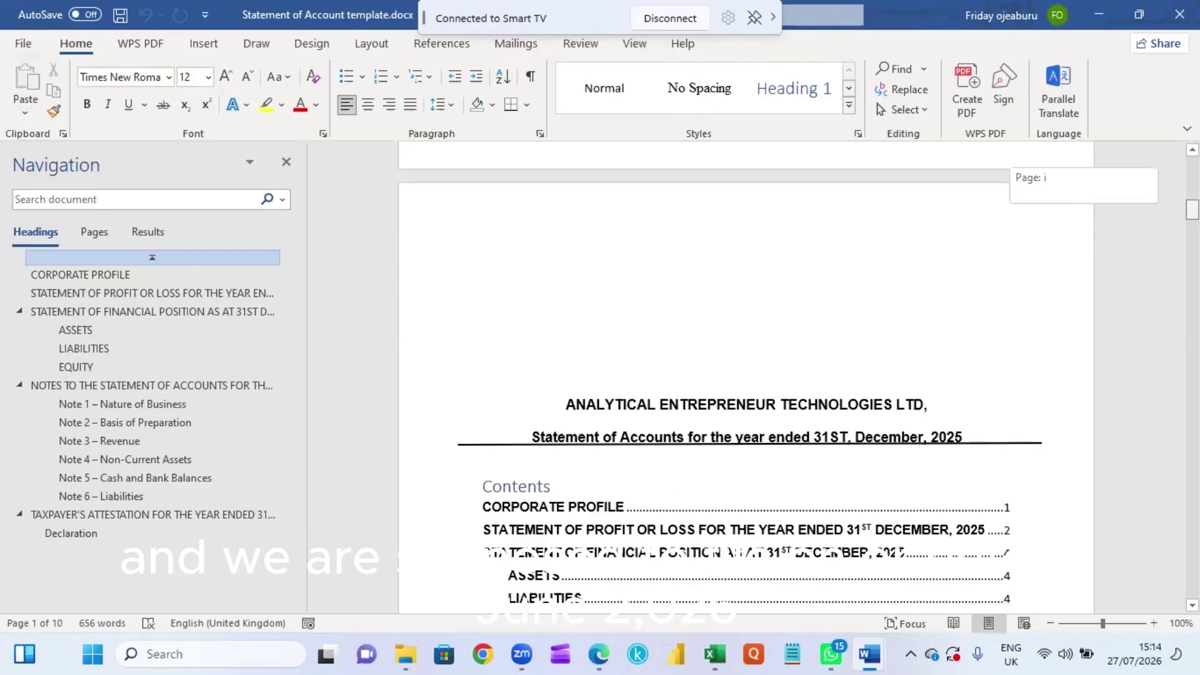
{"action": "left_click", "coordinate": [663, 275]}
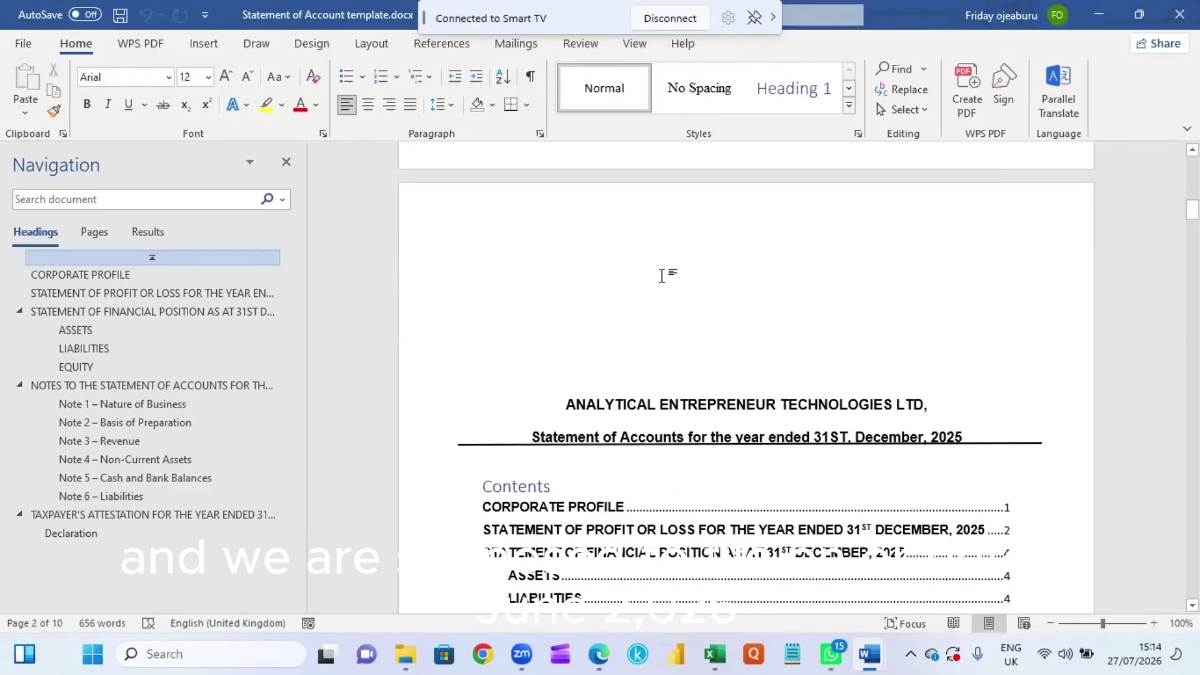
{"action": "key", "text": "Delete"}
{"action": "key", "text": "Delete"}
{"action": "key", "text": "Delete"}
{"action": "key", "text": "Delete"}
{"action": "key", "text": "Delete"}
{"action": "key", "text": "Delete"}
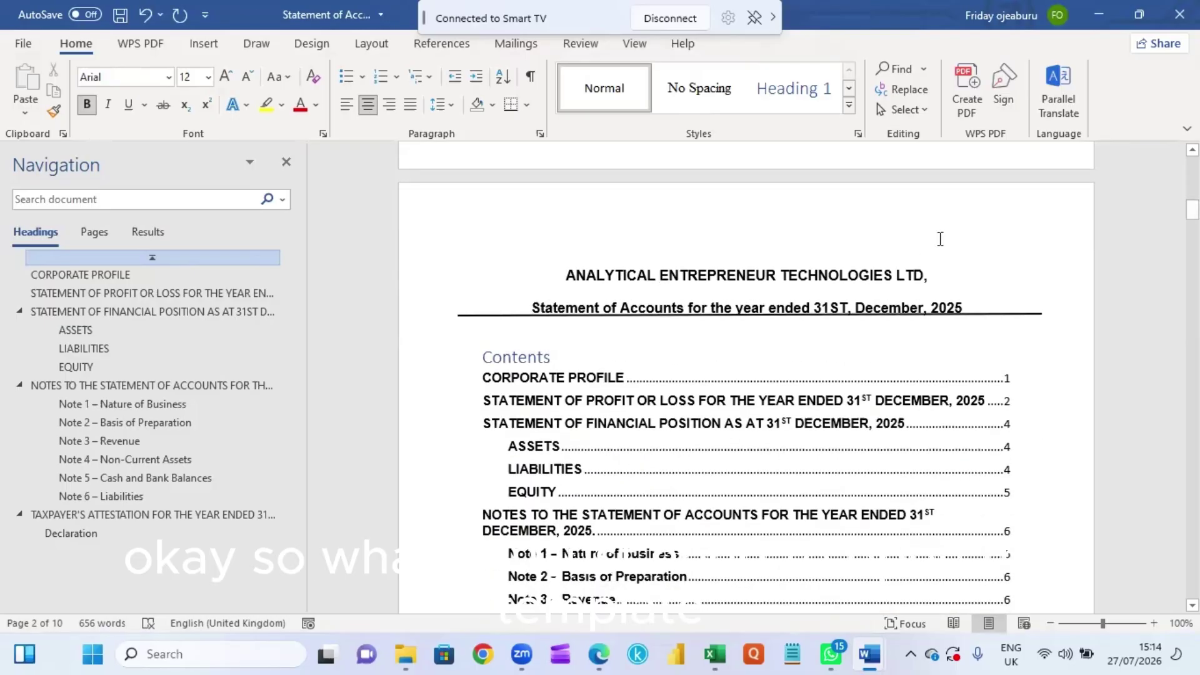
Step: Switch to the Excel workbook and copy the 2025 Revenue amount from the Profit or Loss Account
{"action": "left_click_drag", "start_coordinate": [1193, 209], "coordinate": [1192, 256]}
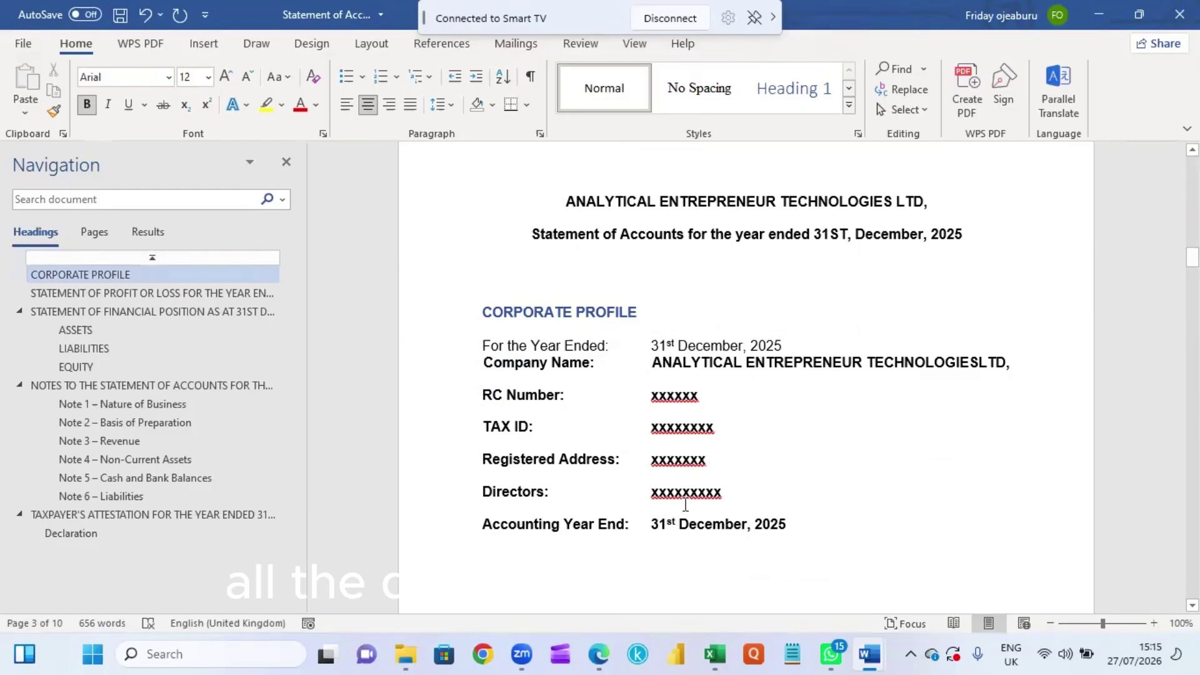
{"action": "left_click_drag", "start_coordinate": [1192, 257], "coordinate": [1192, 304]}
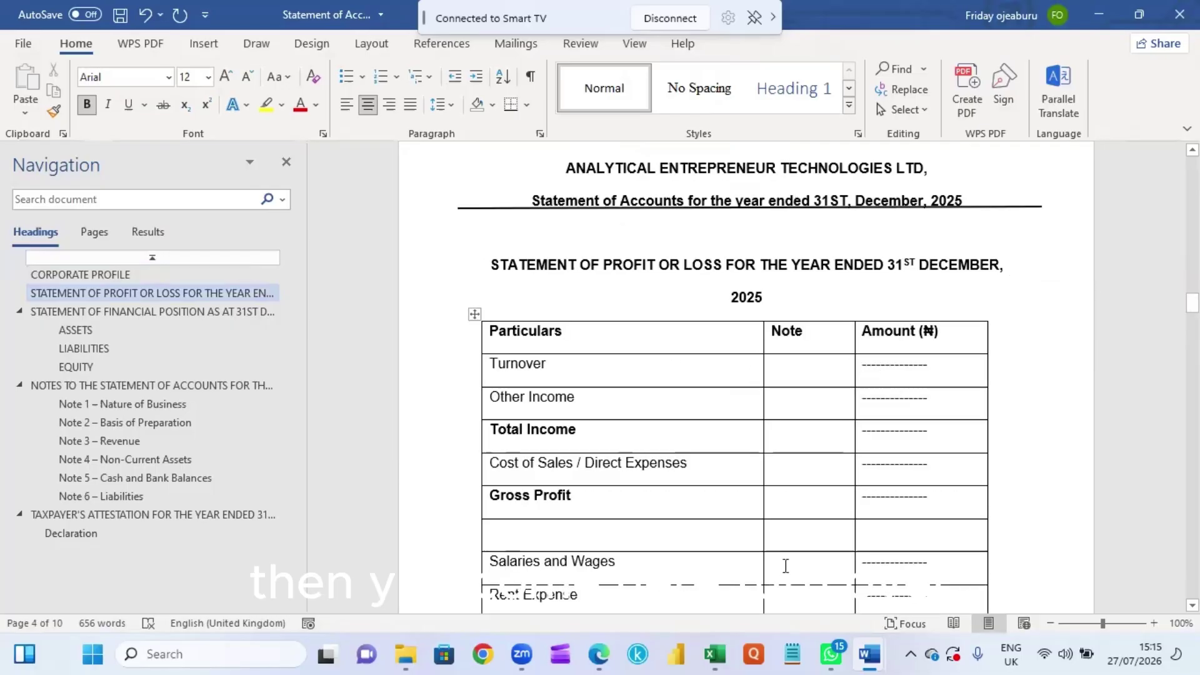
{"action": "mouse_move", "coordinate": [714, 653]}
{"action": "left_click", "coordinate": [717, 594]}
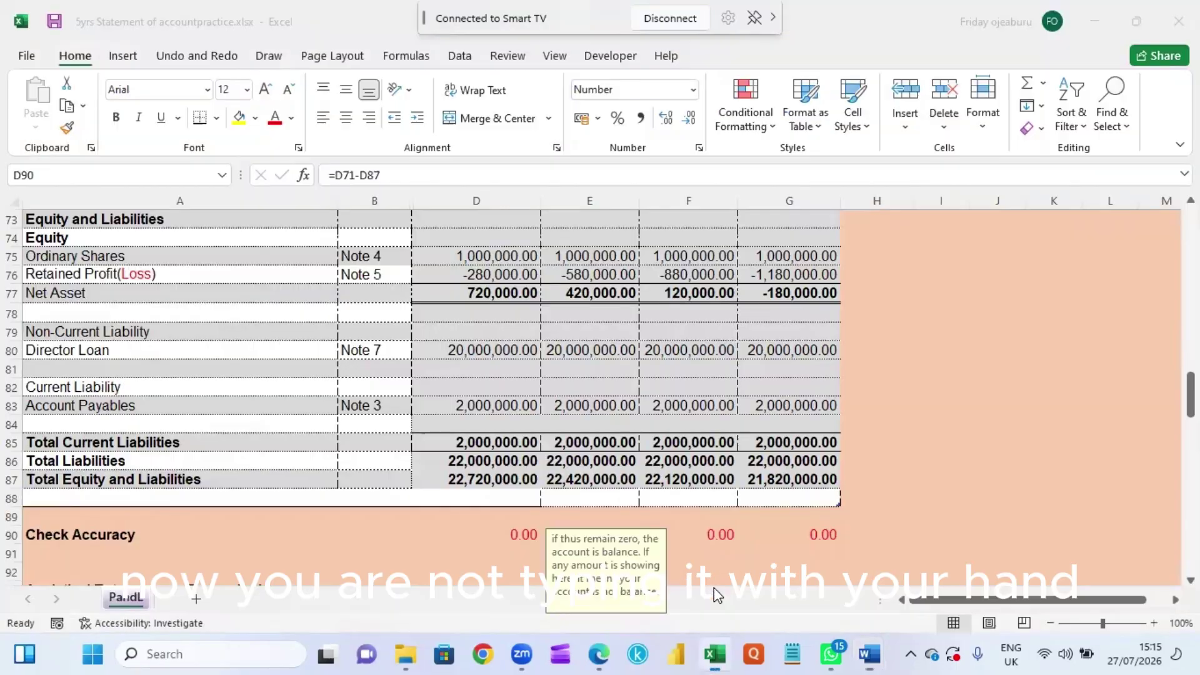
{"action": "left_click_drag", "start_coordinate": [1190, 395], "coordinate": [1190, 228]}
{"action": "left_click", "coordinate": [506, 292]}
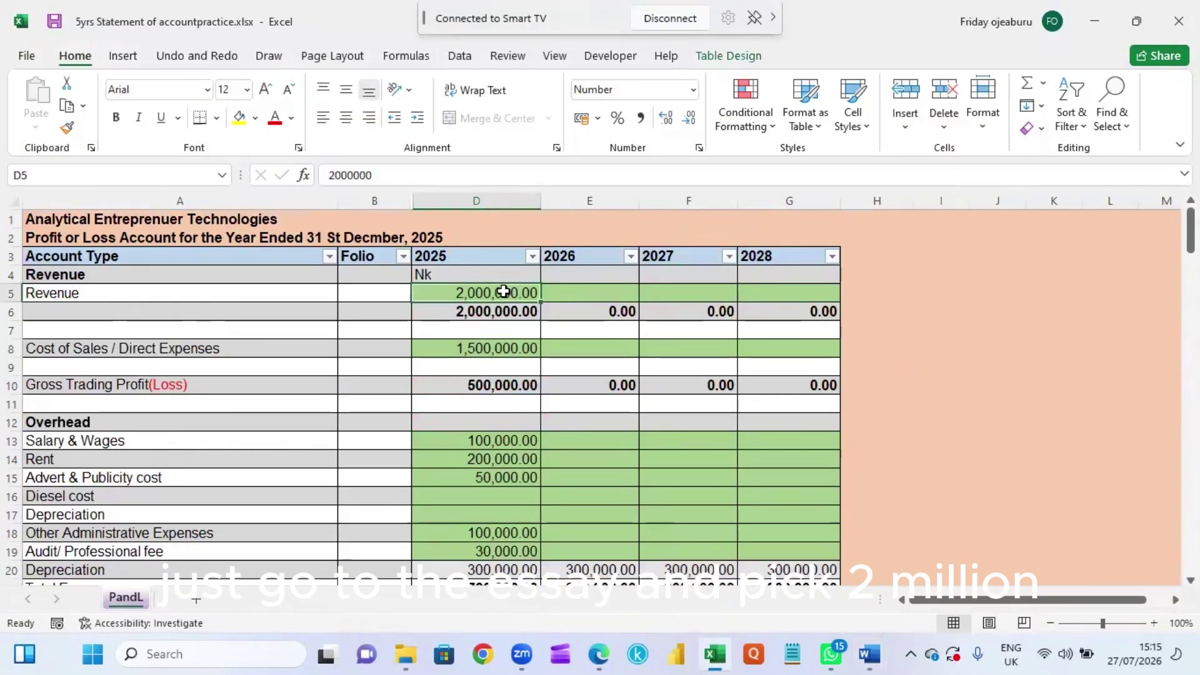
{"action": "right_click", "coordinate": [504, 292]}
{"action": "left_click", "coordinate": [558, 143]}
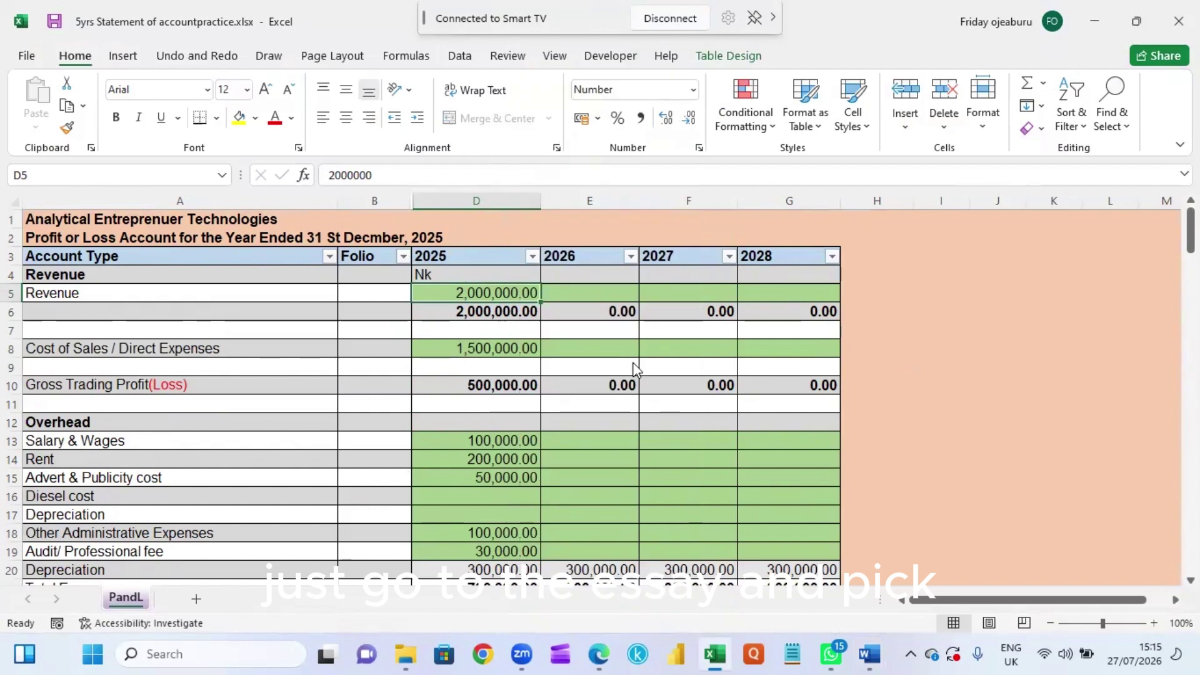
Step: Switch to the Word Statement of Account template and replace the Turnover amount placeholder with the copied 2,000,000.00
{"action": "left_click", "coordinate": [869, 653]}
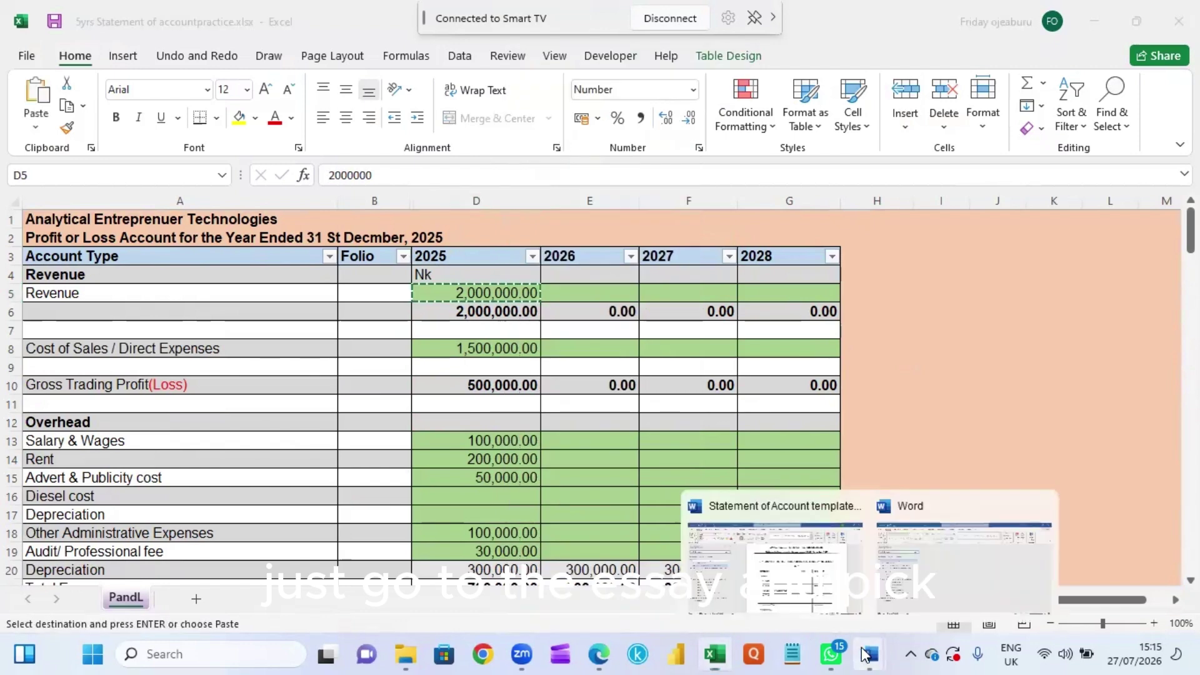
{"action": "left_click", "coordinate": [828, 585]}
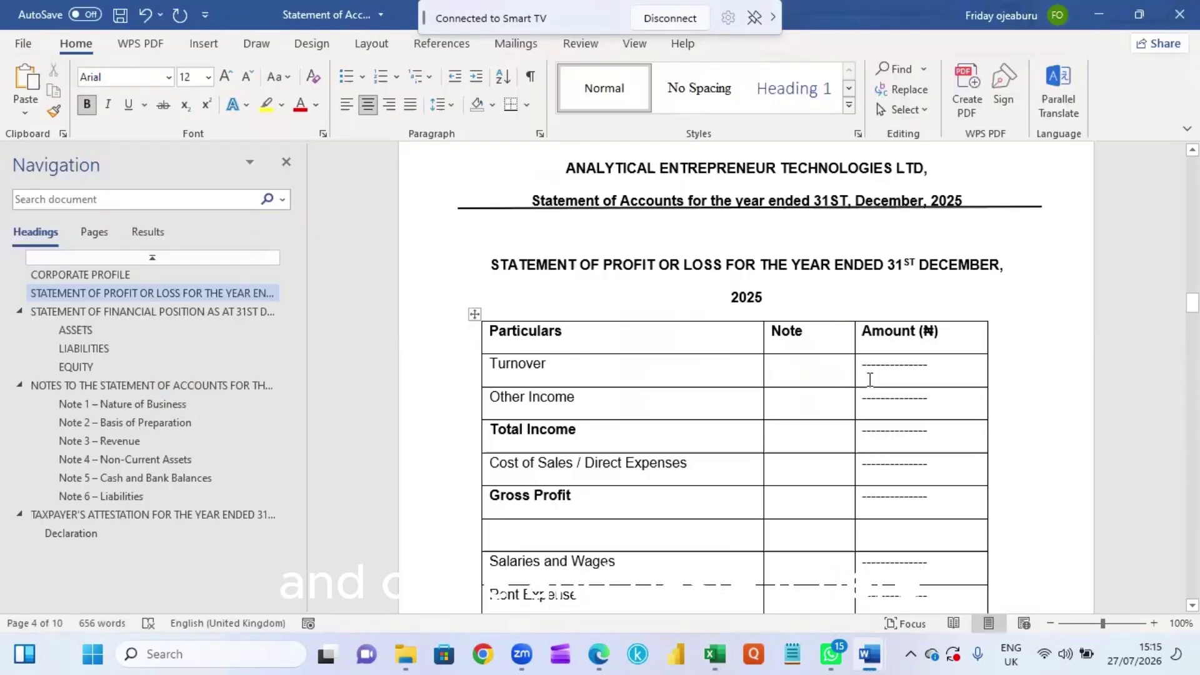
{"action": "left_click_drag", "start_coordinate": [940, 368], "coordinate": [861, 370]}
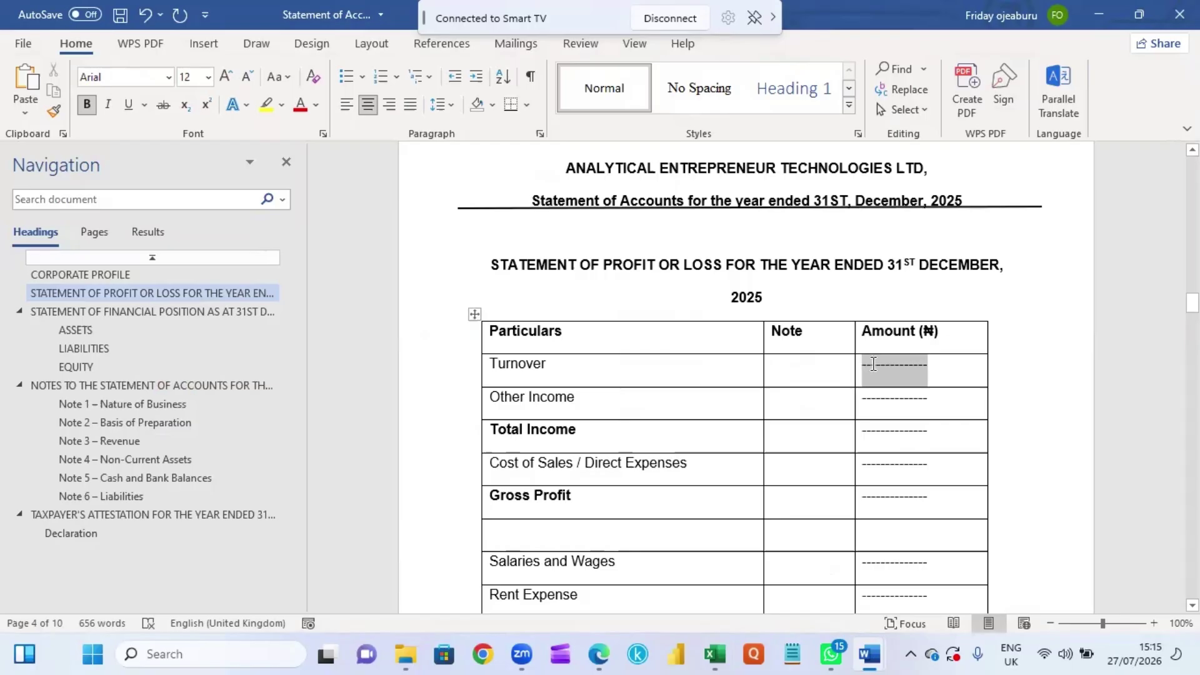
{"action": "right_click", "coordinate": [874, 369]}
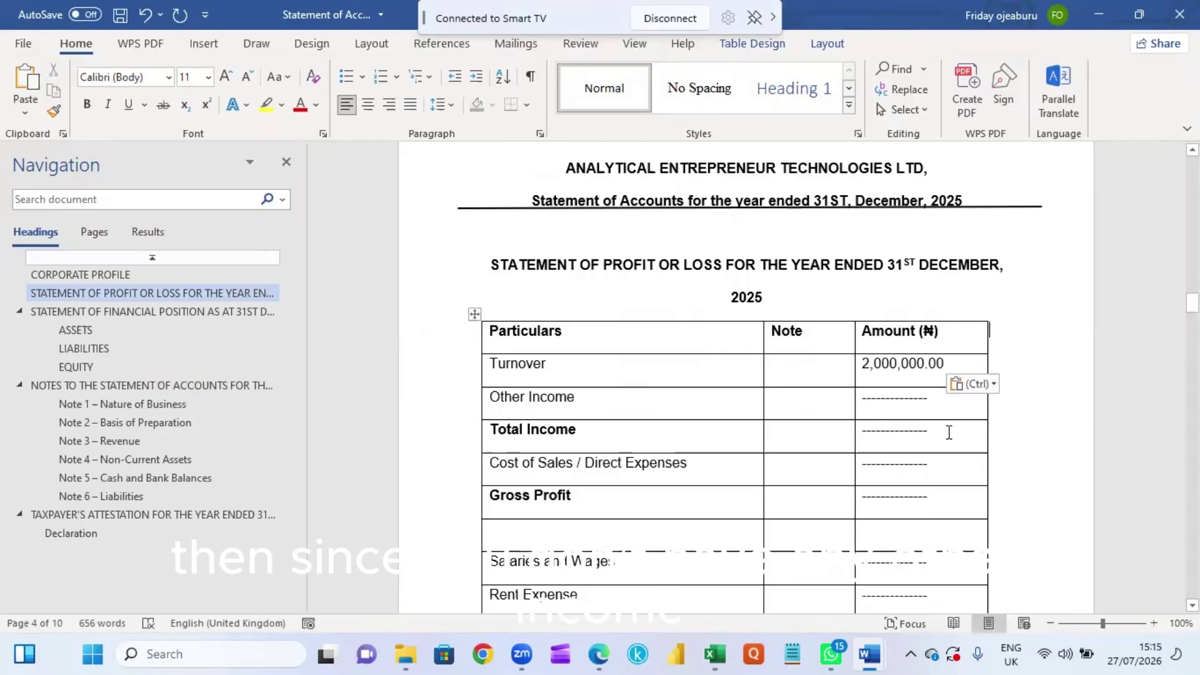
Step: Replace the Total Income amount placeholder with the copied 2,000,000.00, pasted as text only
{"action": "left_click_drag", "start_coordinate": [920, 432], "coordinate": [876, 426]}
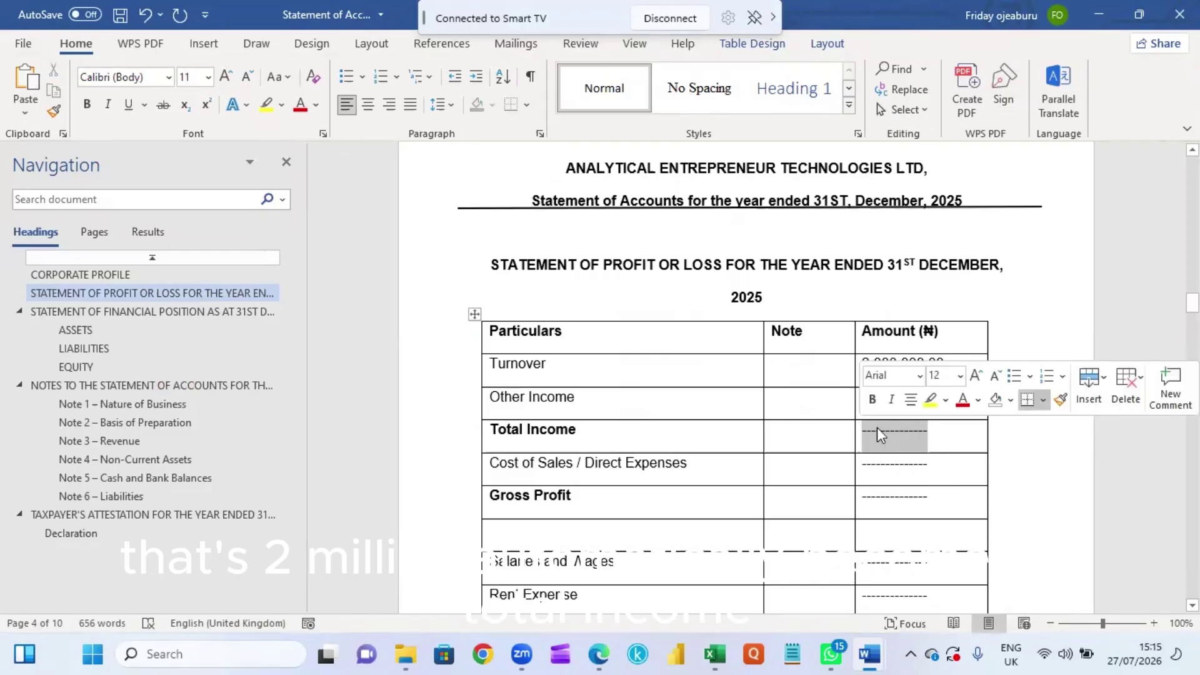
{"action": "right_click", "coordinate": [877, 426]}
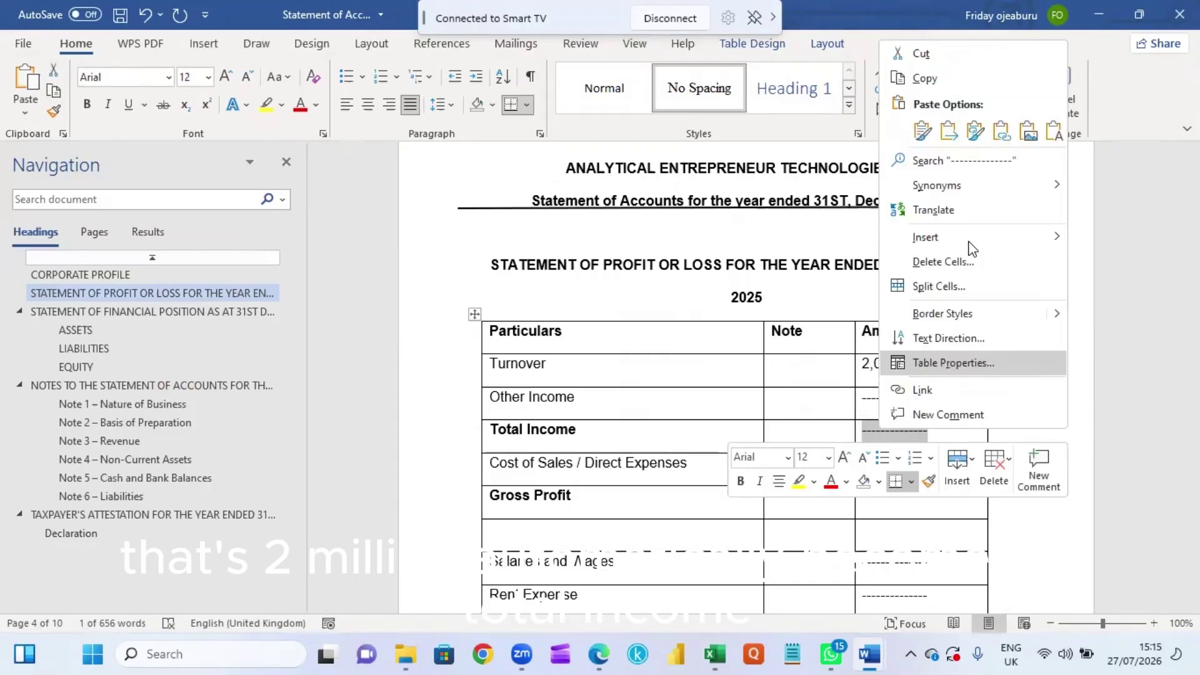
{"action": "left_click", "coordinate": [1052, 130]}
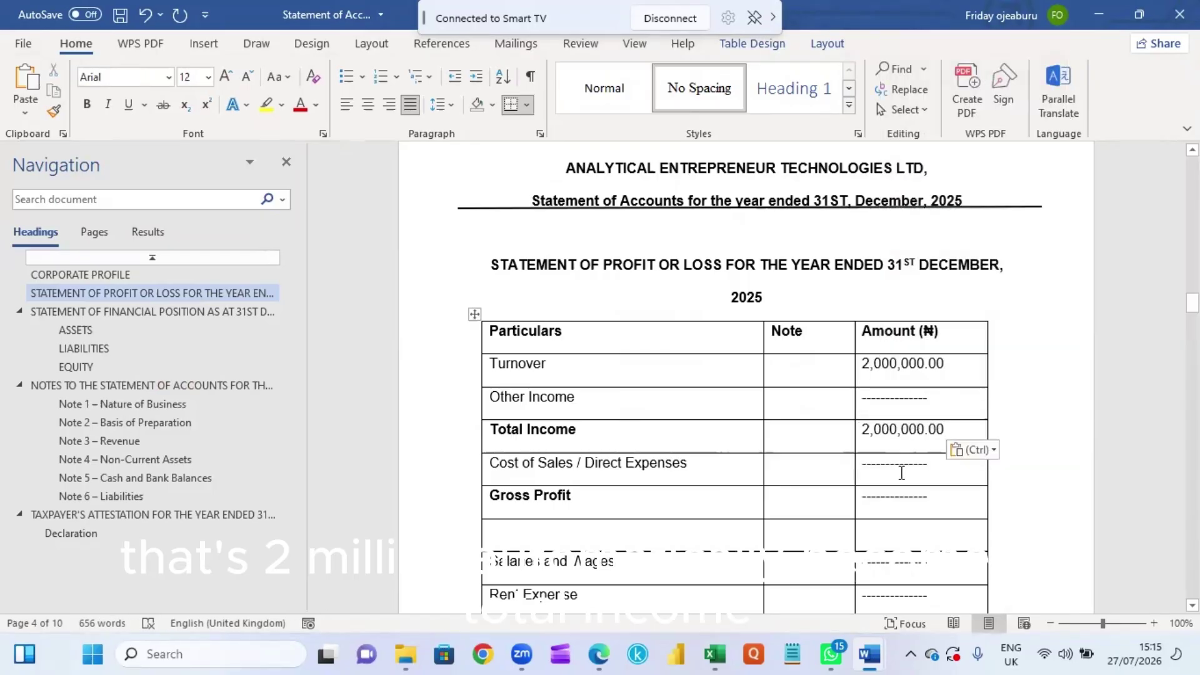
Step: Copy the 2025 Cost of Sales / Direct Expenses amount, 1,500,000.00, from Excel into the matching amount cell of the Word statement
{"action": "left_click", "coordinate": [714, 655]}
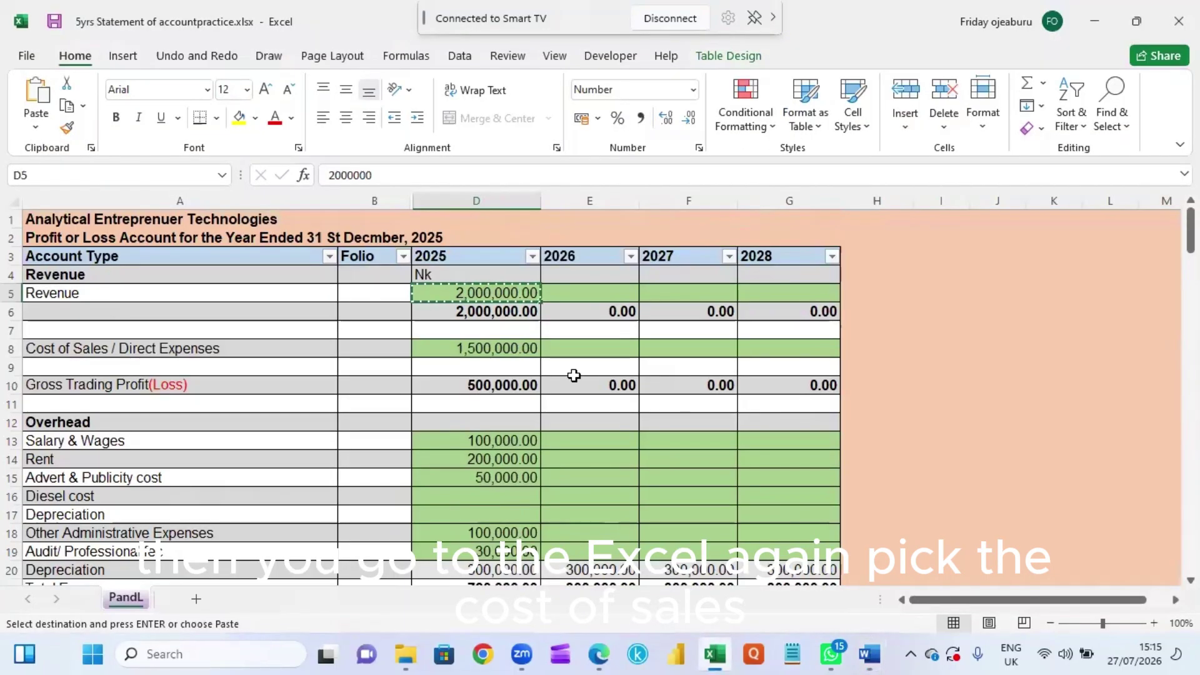
{"action": "left_click", "coordinate": [505, 347]}
{"action": "right_click", "coordinate": [505, 347]}
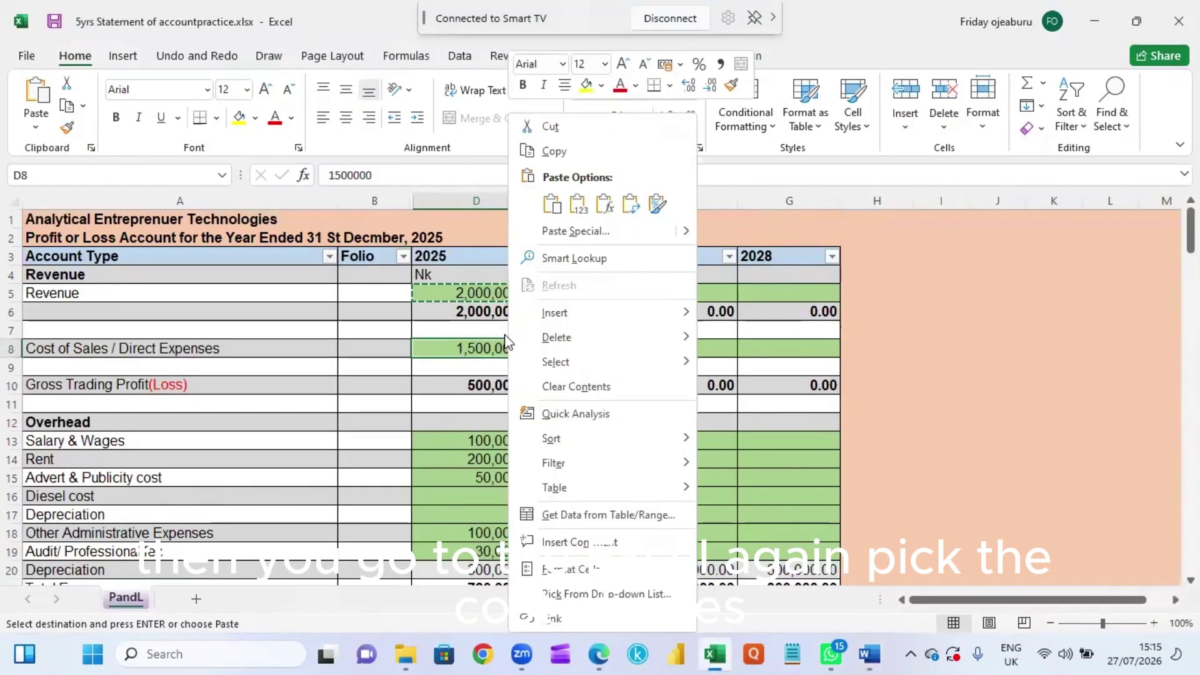
{"action": "left_click", "coordinate": [554, 152]}
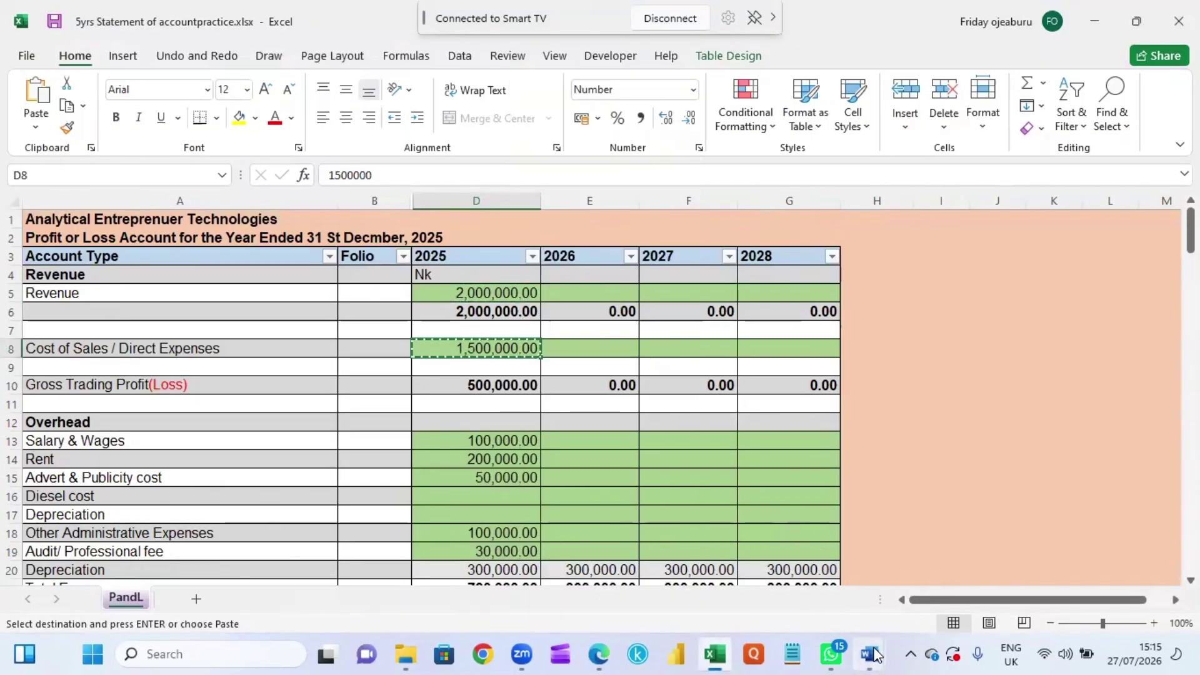
{"action": "mouse_move", "coordinate": [873, 655]}
{"action": "left_click", "coordinate": [756, 553]}
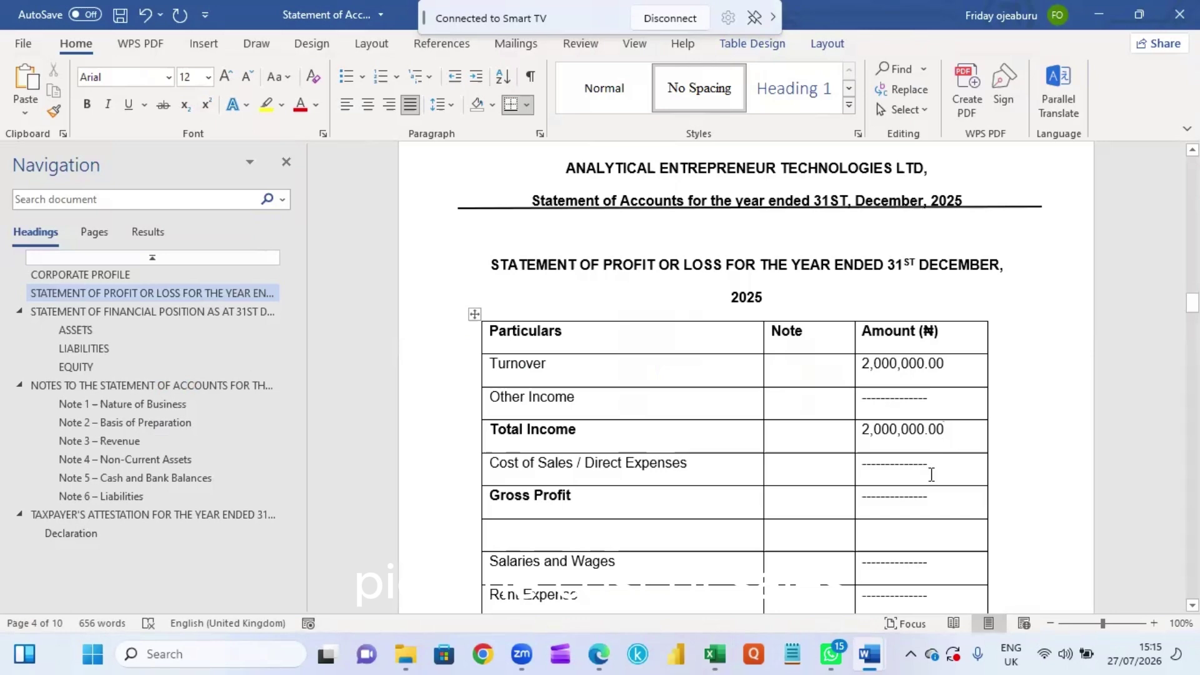
{"action": "left_click_drag", "start_coordinate": [931, 475], "coordinate": [866, 464]}
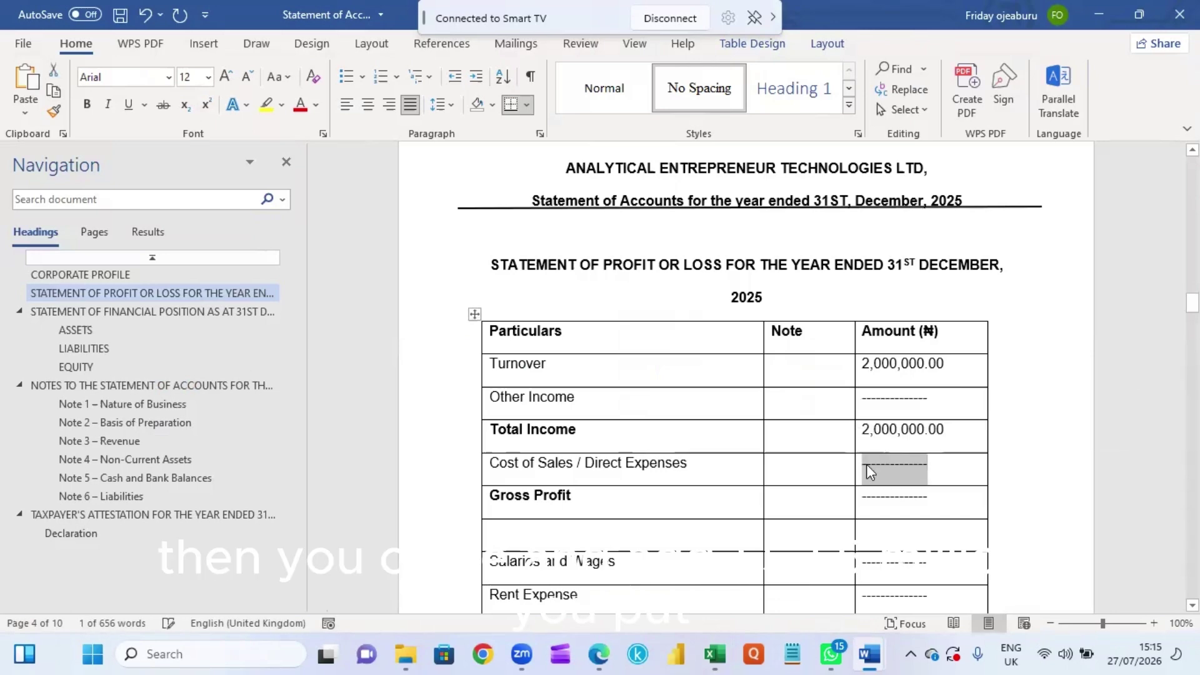
{"action": "right_click", "coordinate": [866, 464]}
{"action": "left_click", "coordinate": [1042, 166]}
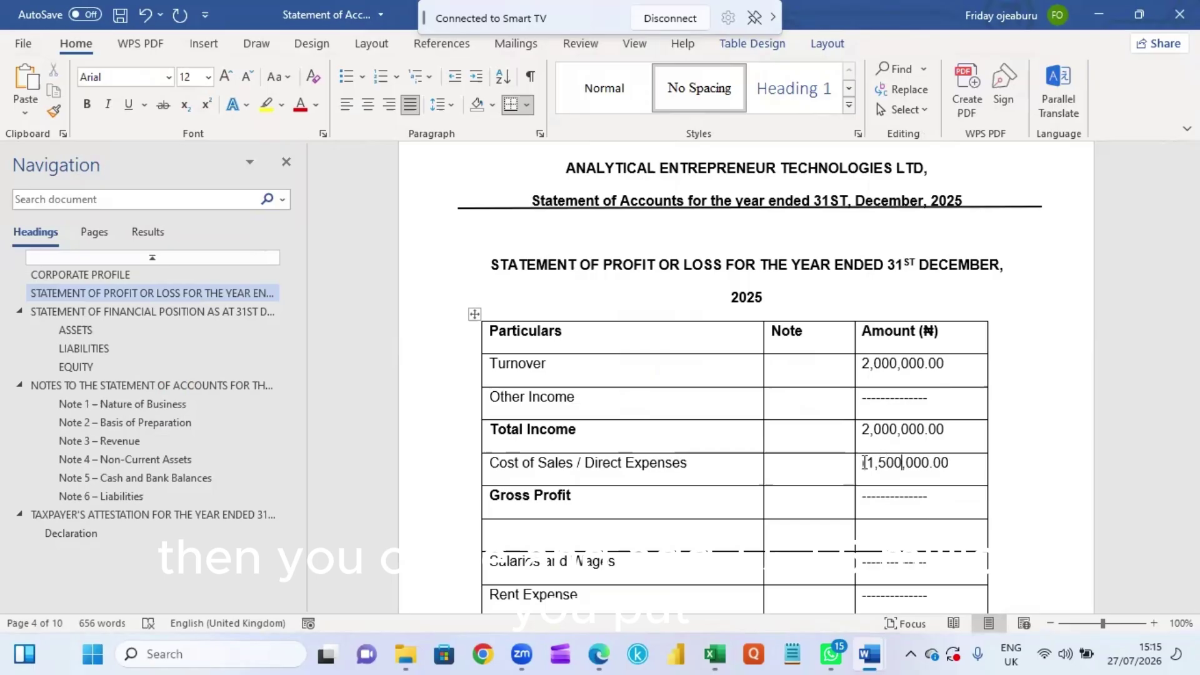
Step: Enclose the Cost of Sales / Direct Expenses amount in parentheses so it reads (1,500,000.00)
{"action": "key", "text": "Right"}
{"action": "key", "text": "Right"}
{"action": "key", "text": "Right"}
{"action": "key", "text": "Right"}
{"action": "type", "text": ")"}
{"action": "left_click", "coordinate": [863, 463]}
{"action": "type", "text": "("}
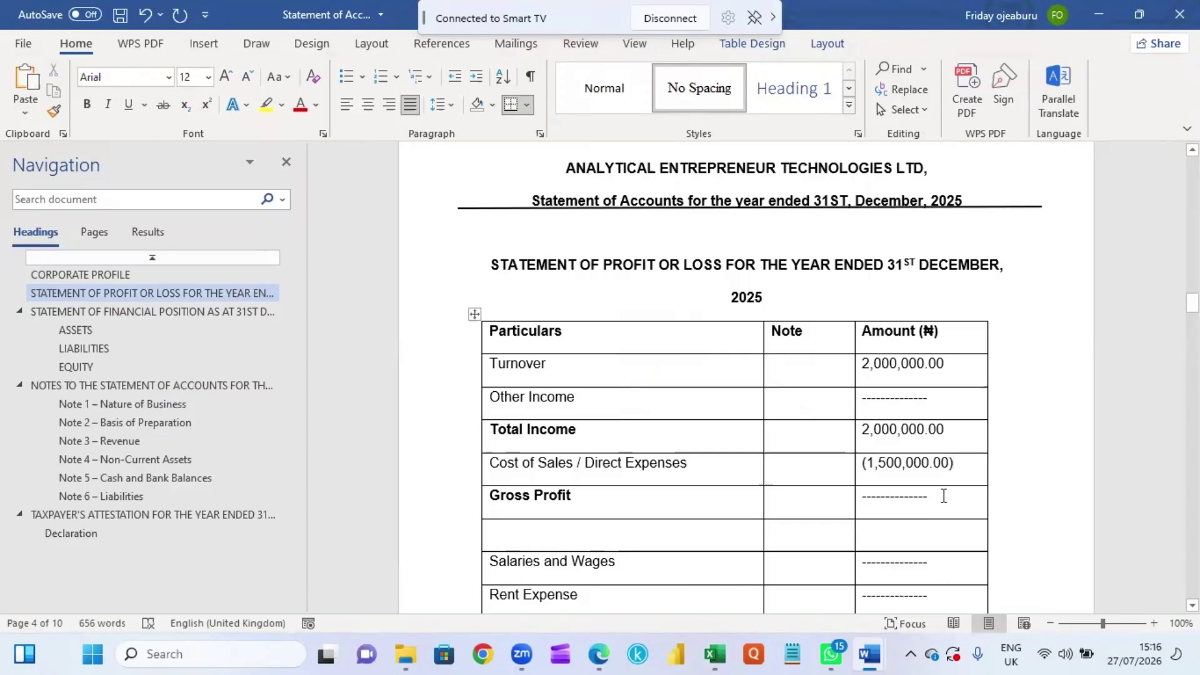
Step: Replace the Gross Profit amount placeholder with 500,000
{"action": "left_click_drag", "start_coordinate": [929, 496], "coordinate": [875, 508]}
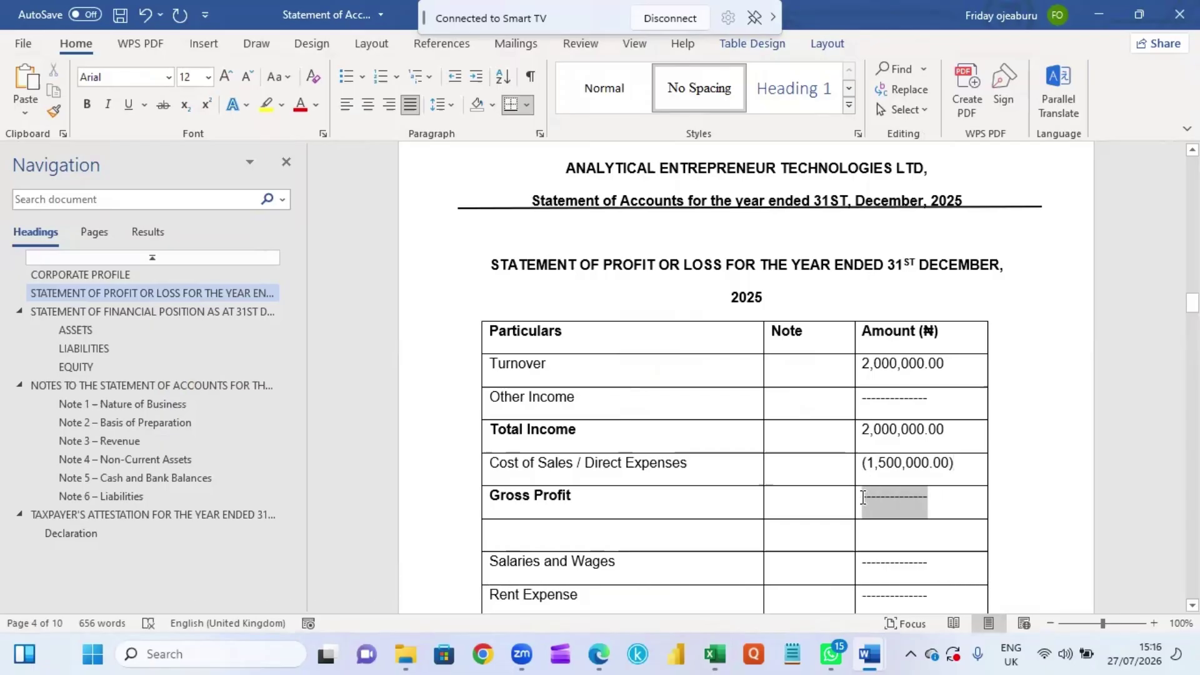
{"action": "type", "text": "500"}
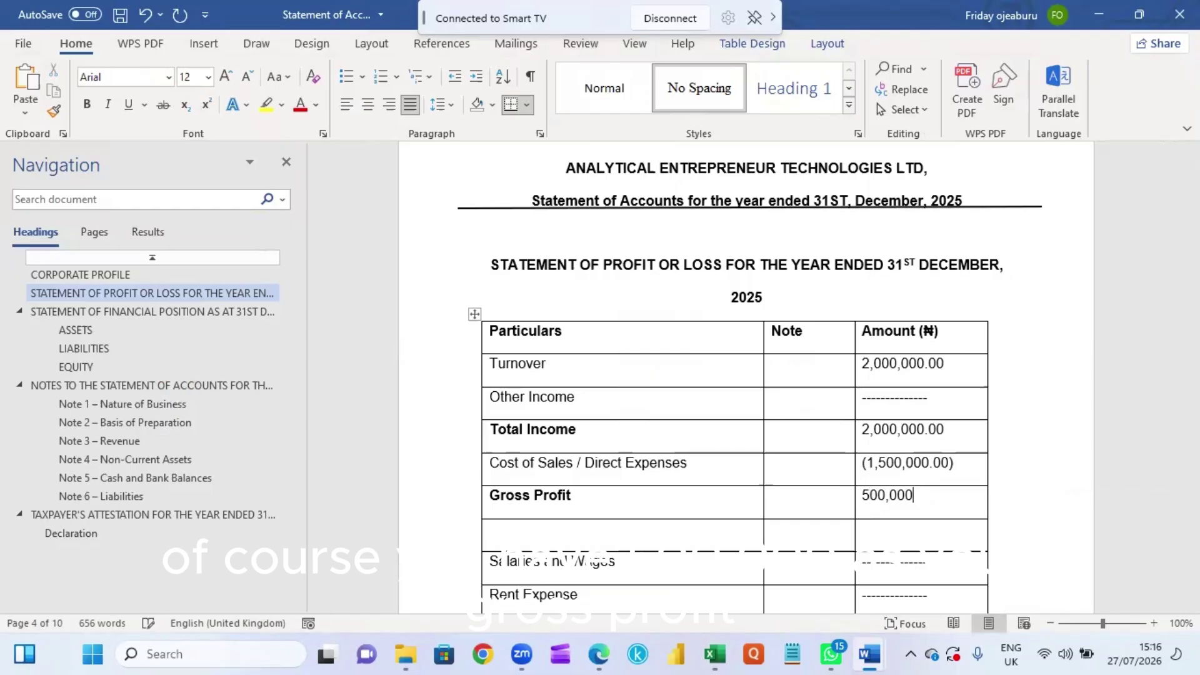
{"action": "type", "text": ",000"}
Step: Copy the 2025 Salary & Wages amount, 100,000.00, from Excel and paste it as text only over Word's Salaries and Wages placeholder
{"action": "mouse_move", "coordinate": [872, 655]}
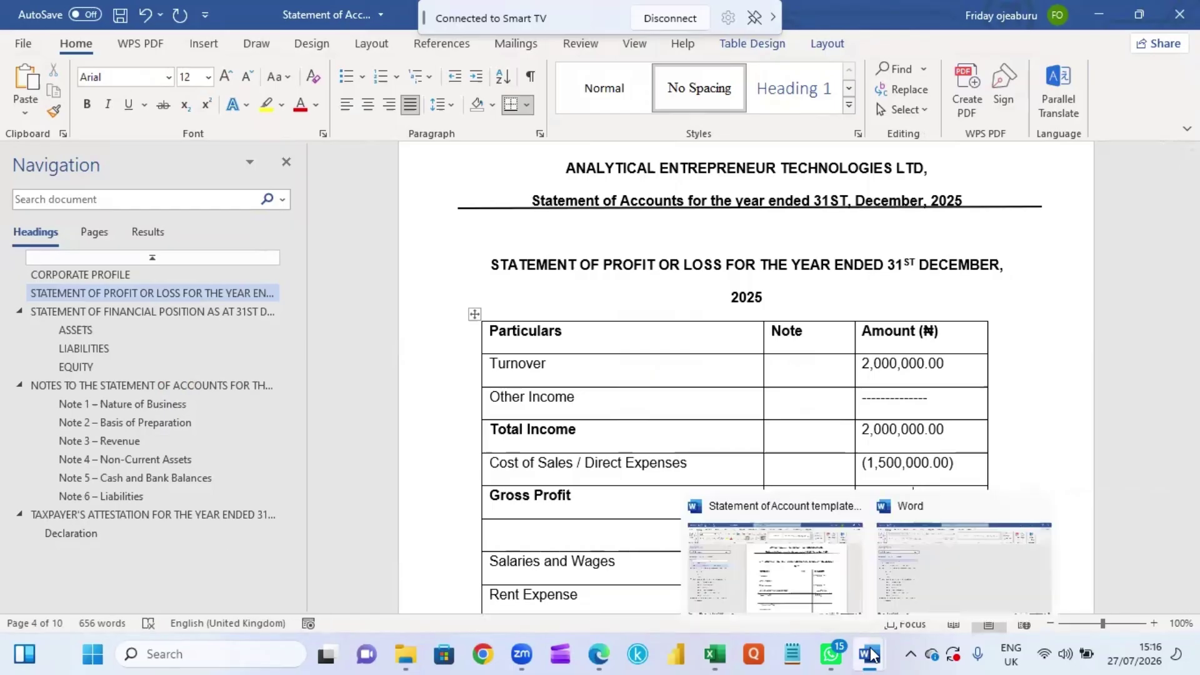
{"action": "left_click", "coordinate": [714, 654]}
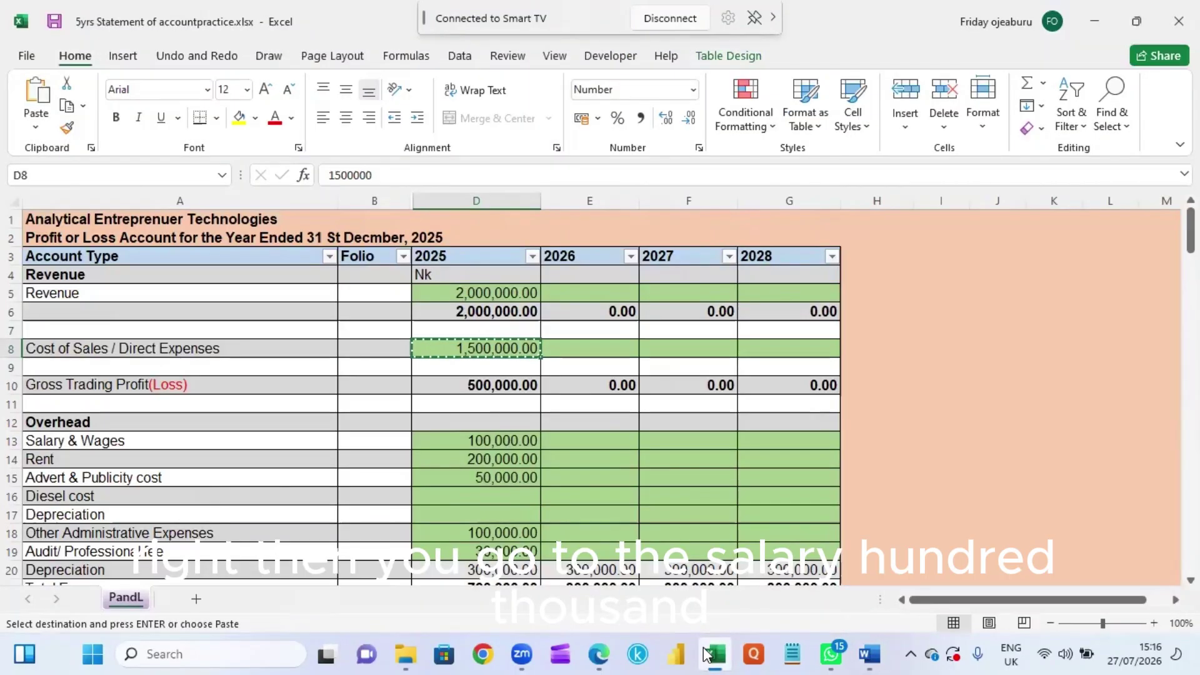
{"action": "left_click", "coordinate": [483, 441]}
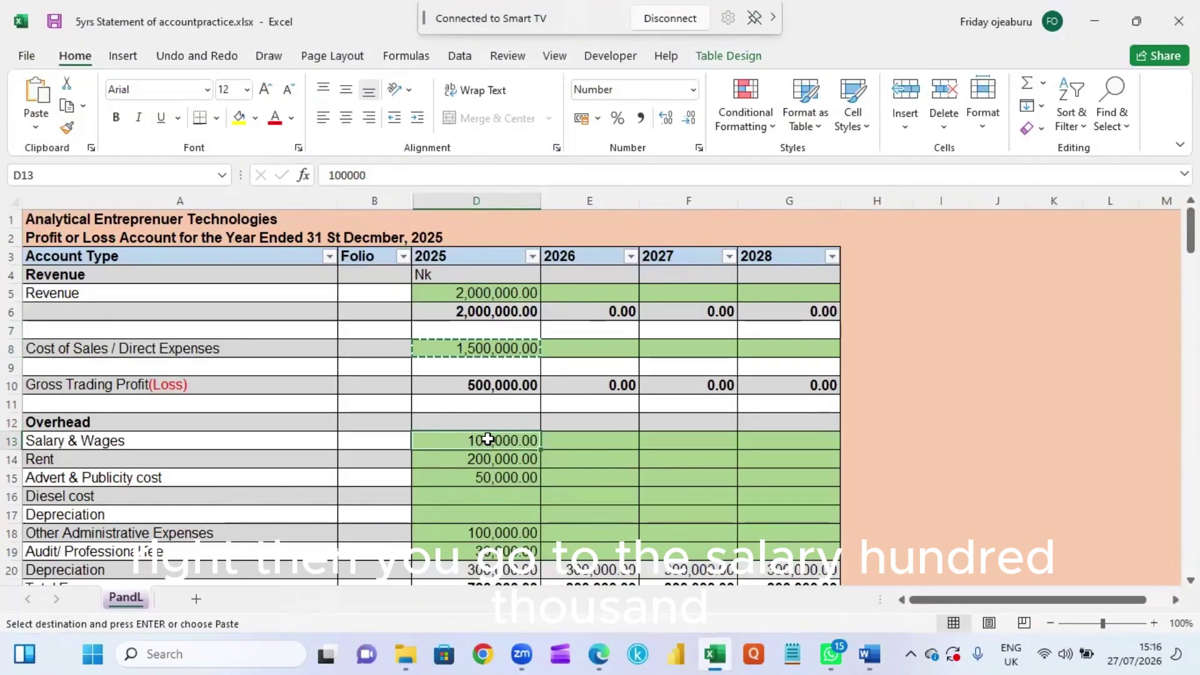
{"action": "right_click", "coordinate": [487, 439]}
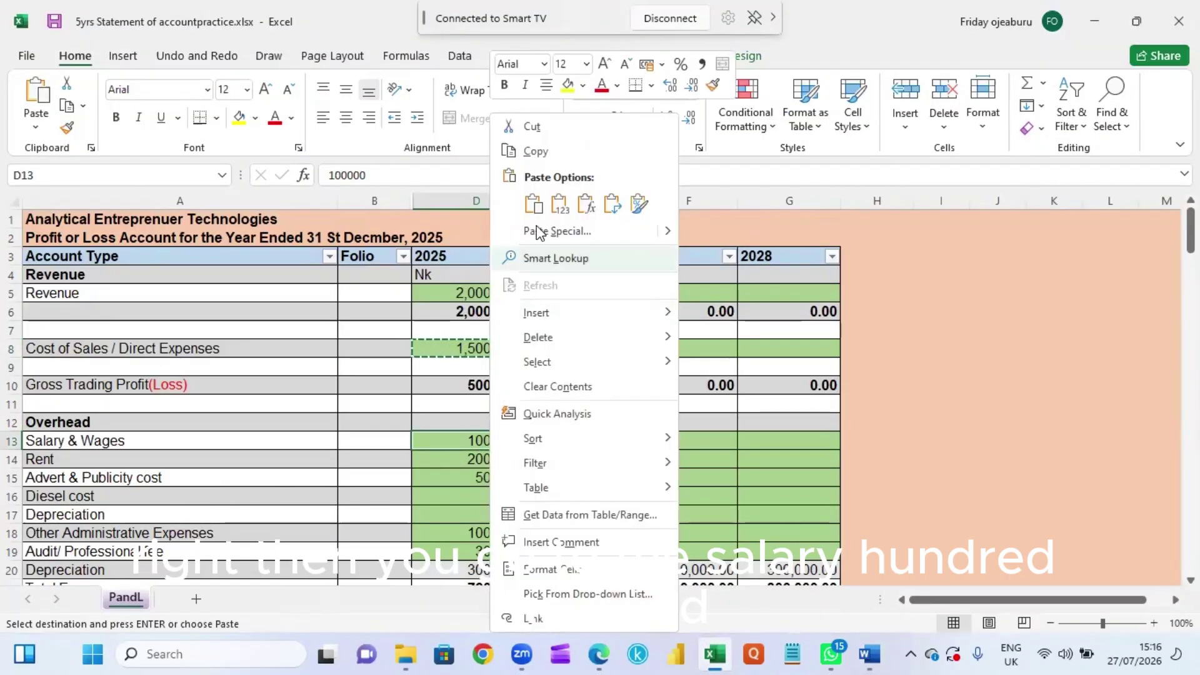
{"action": "left_click", "coordinate": [542, 151]}
{"action": "left_click", "coordinate": [869, 654]}
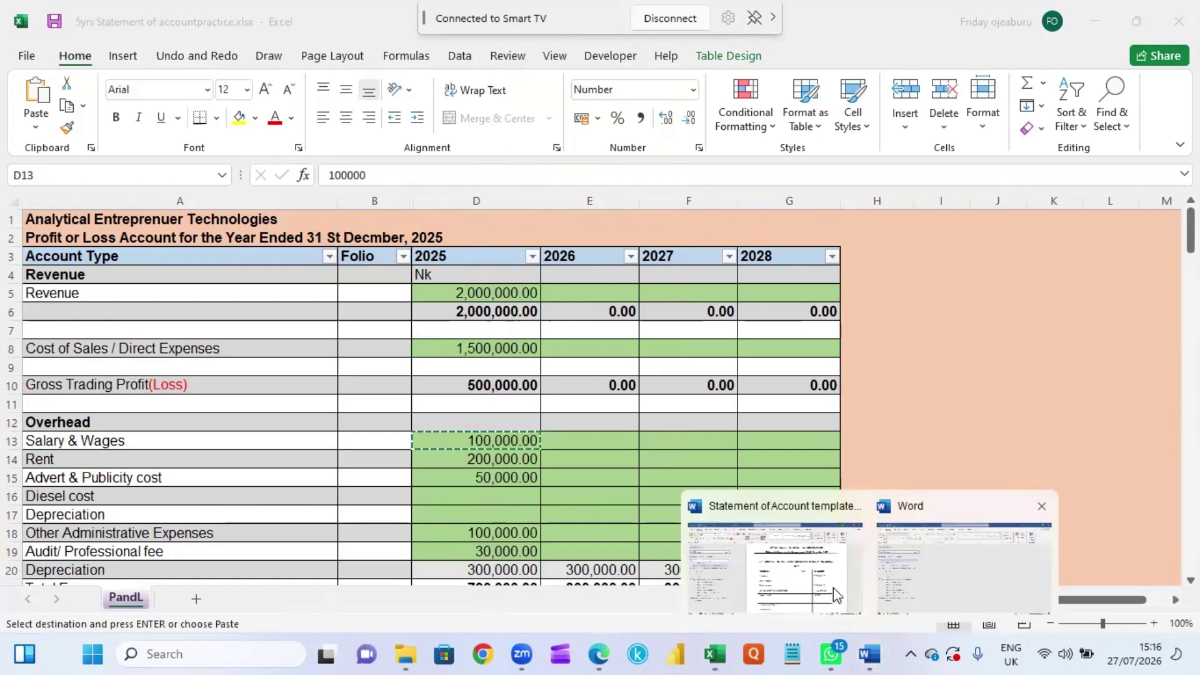
{"action": "left_click", "coordinate": [834, 590]}
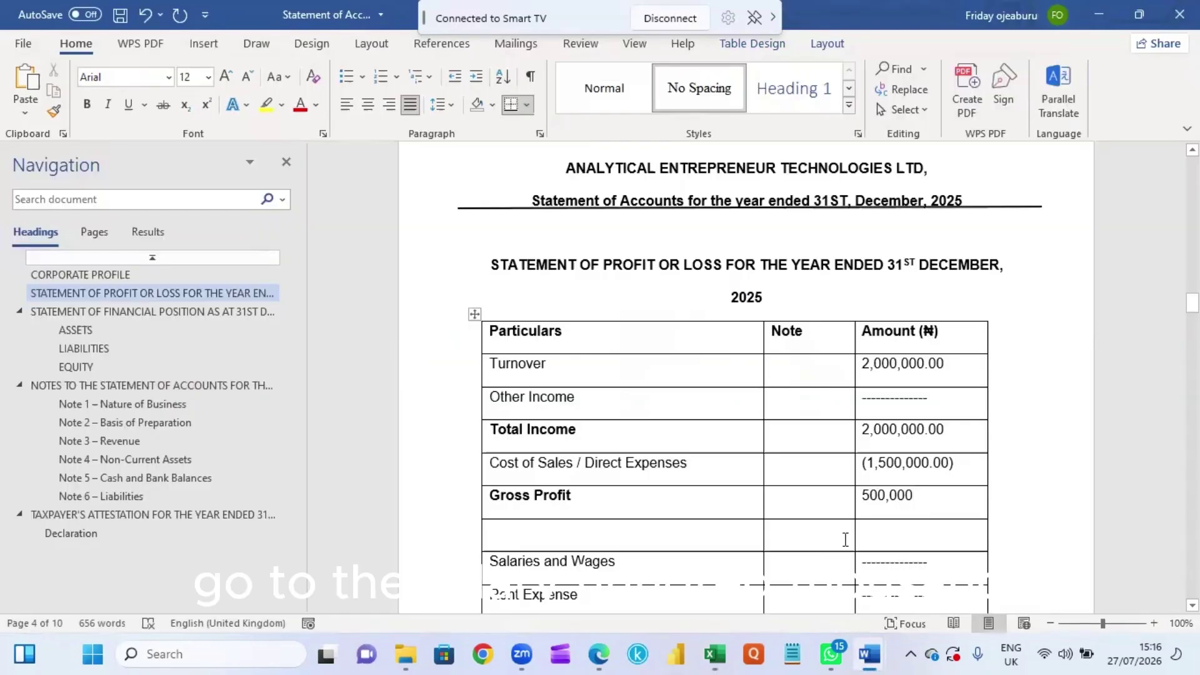
{"action": "double_click", "coordinate": [888, 561]}
{"action": "right_click", "coordinate": [875, 562]}
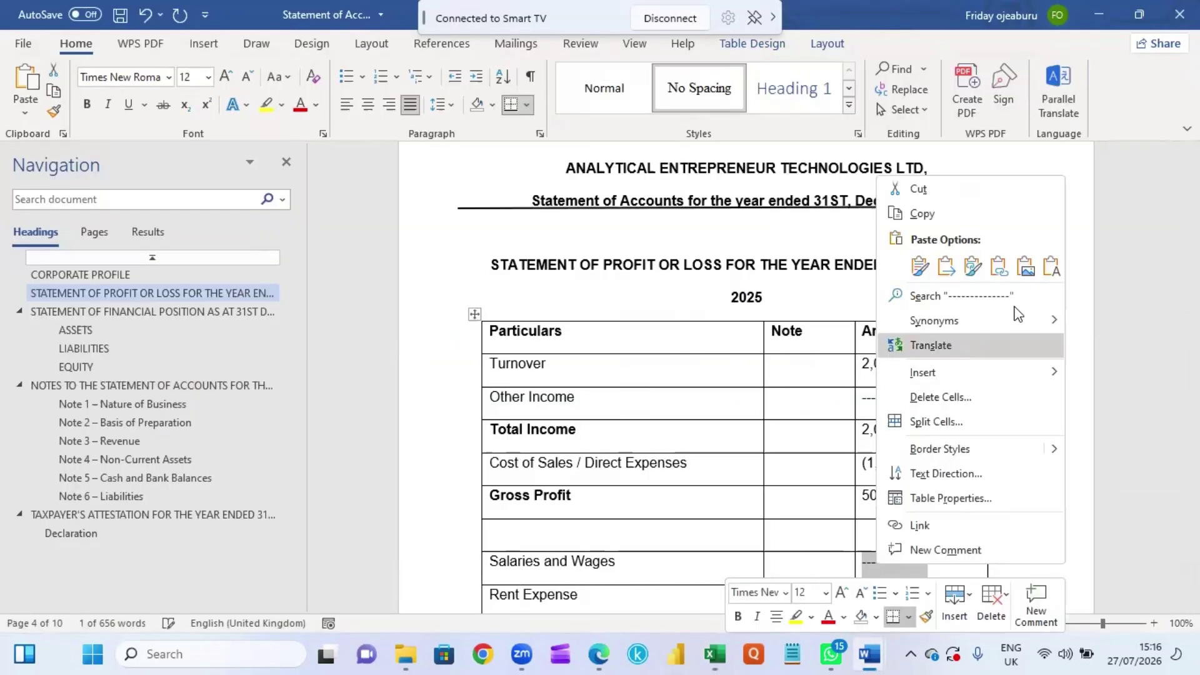
{"action": "left_click", "coordinate": [1051, 266]}
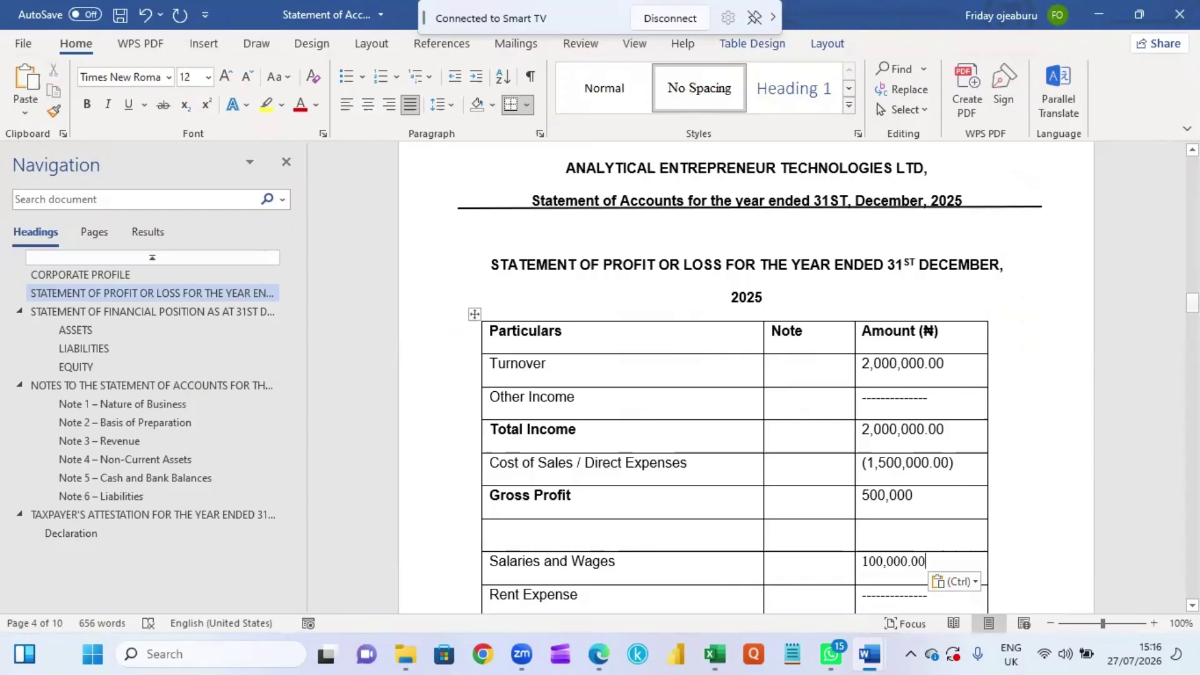
Step: Copy the 2025 Rent amount, 200,000.00, from Excel and paste it over the Rent Expense placeholder in the Word statement
{"action": "scroll", "coordinate": [983, 397], "scroll_direction": "down", "scroll_amount": 6}
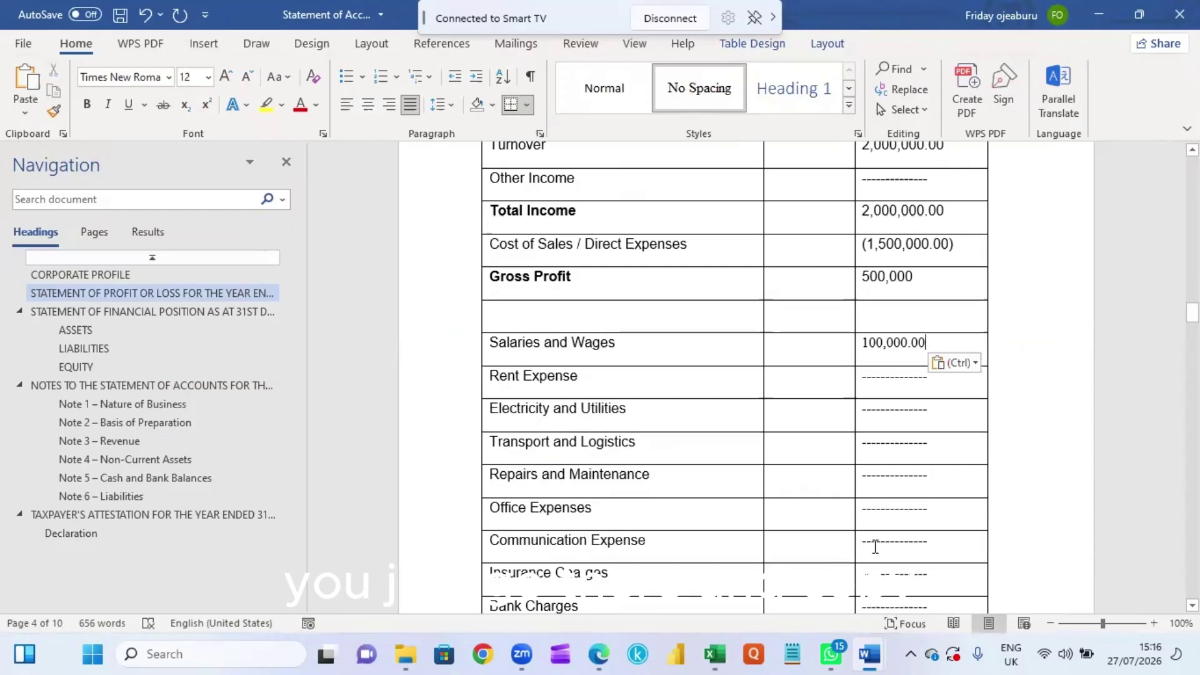
{"action": "left_click", "coordinate": [713, 654]}
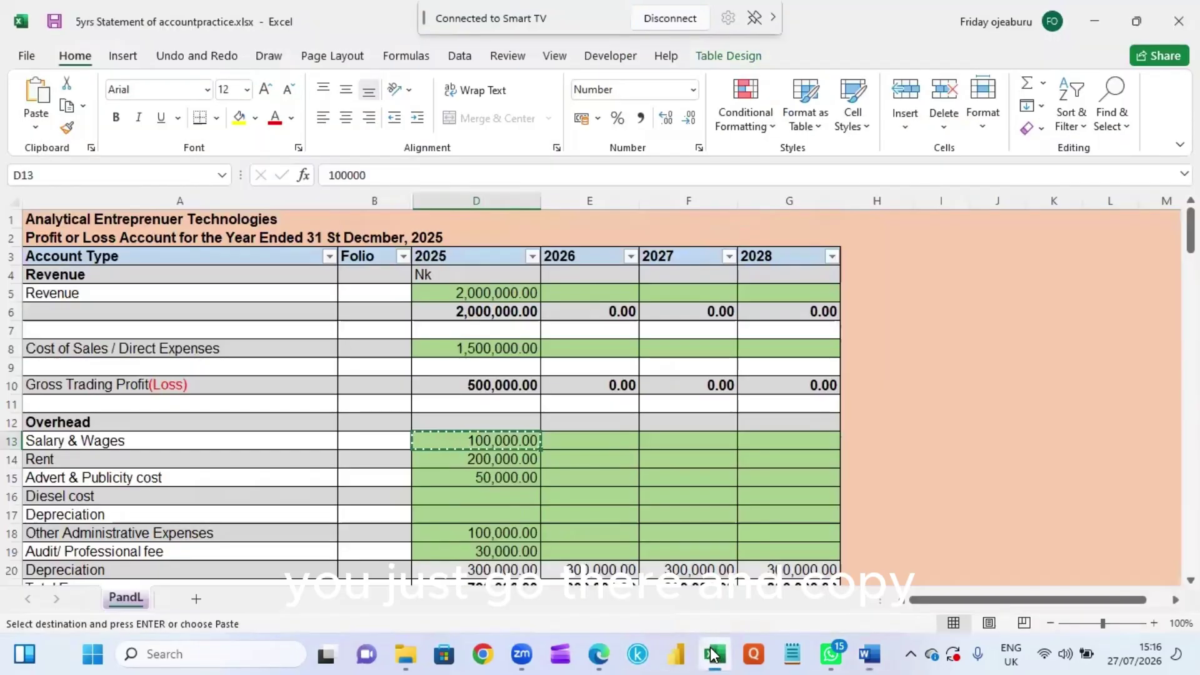
{"action": "left_click", "coordinate": [500, 460]}
{"action": "right_click", "coordinate": [504, 459]}
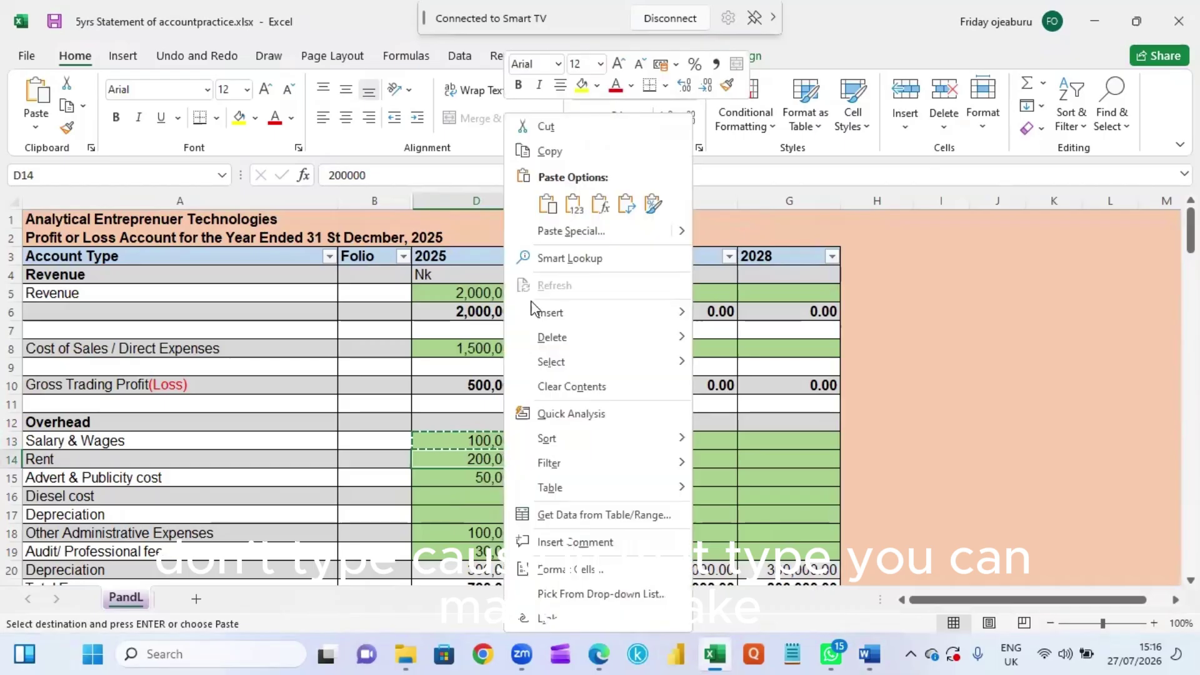
{"action": "left_click", "coordinate": [554, 156]}
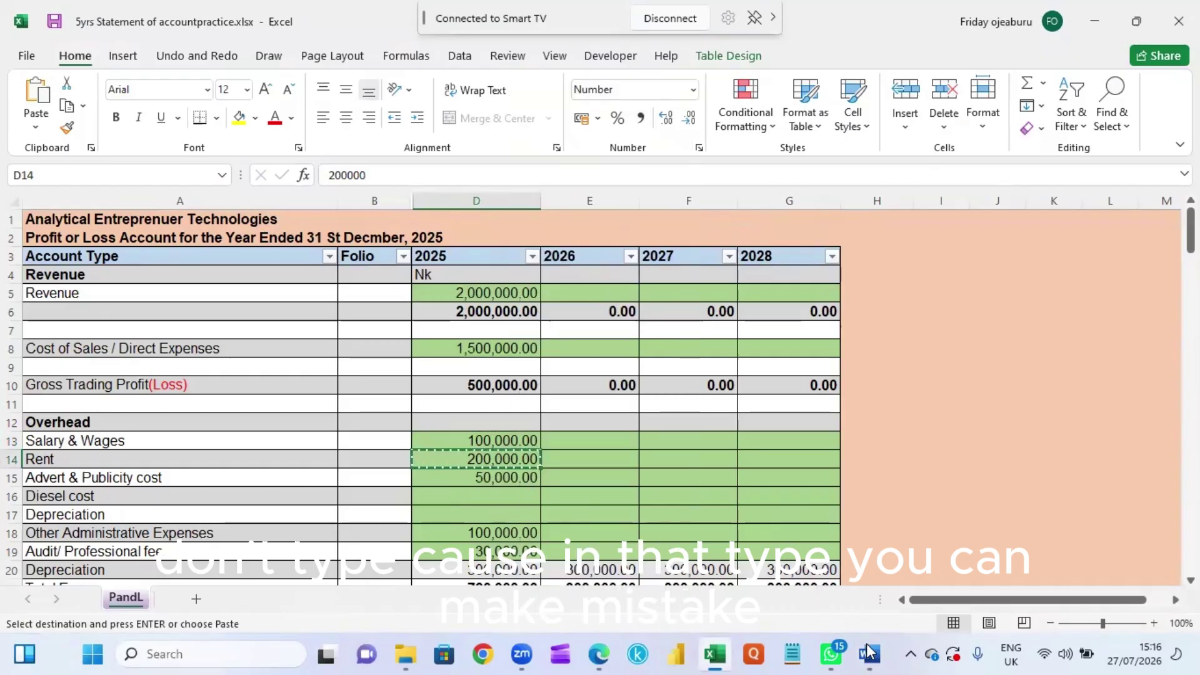
{"action": "mouse_move", "coordinate": [880, 637]}
{"action": "left_click", "coordinate": [811, 566]}
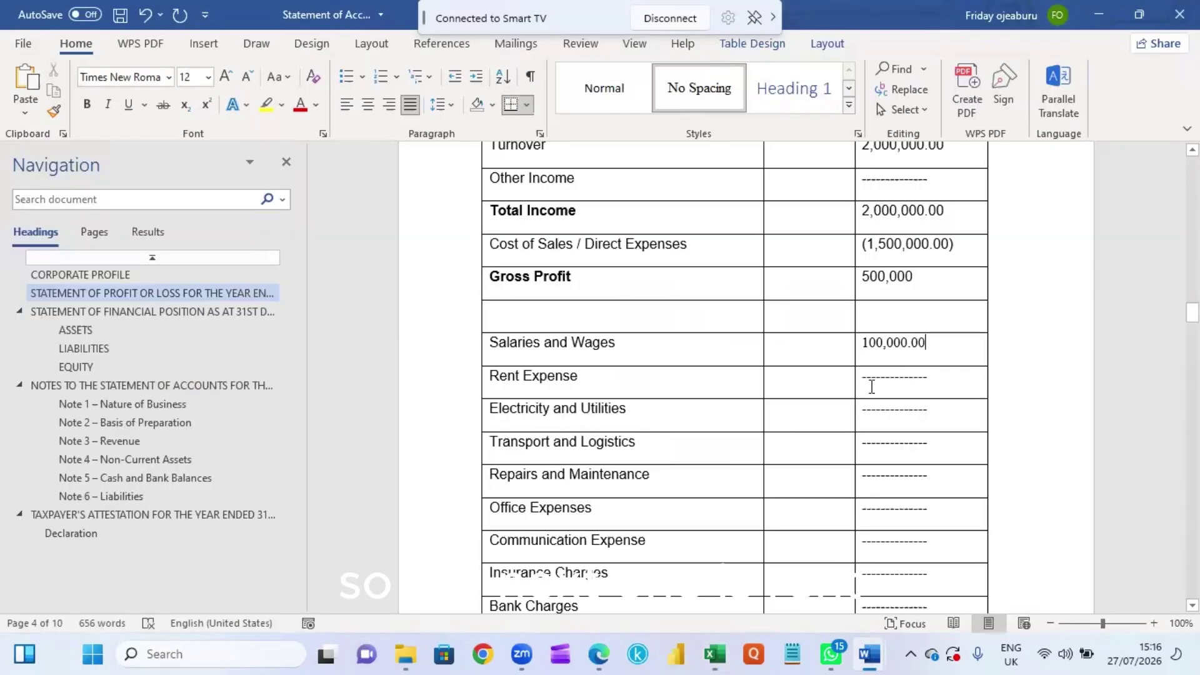
{"action": "left_click", "coordinate": [868, 373]}
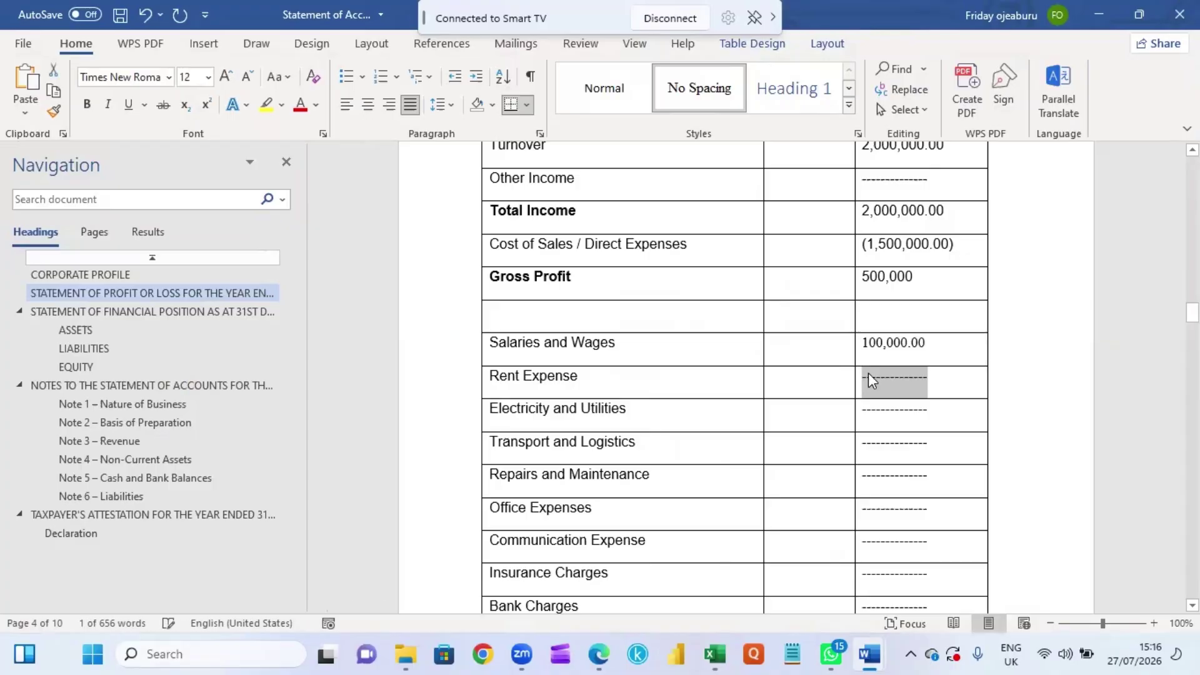
{"action": "right_click", "coordinate": [868, 373]}
{"action": "left_click", "coordinate": [1043, 335]}
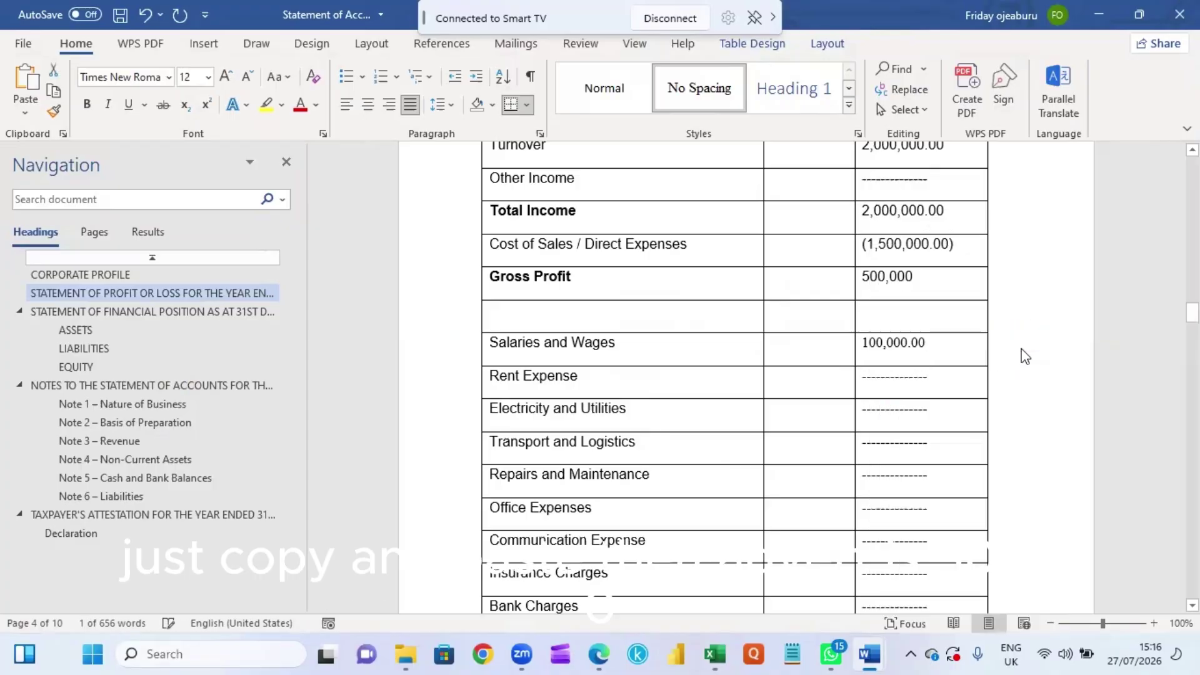
Step: Copy the 2025 Advert & Publicity cost, 50,000.00, from Excel over Word's Electricity and Utilities placeholder as text only, and rename that row Advert
{"action": "left_click", "coordinate": [715, 654]}
{"action": "left_click", "coordinate": [484, 478]}
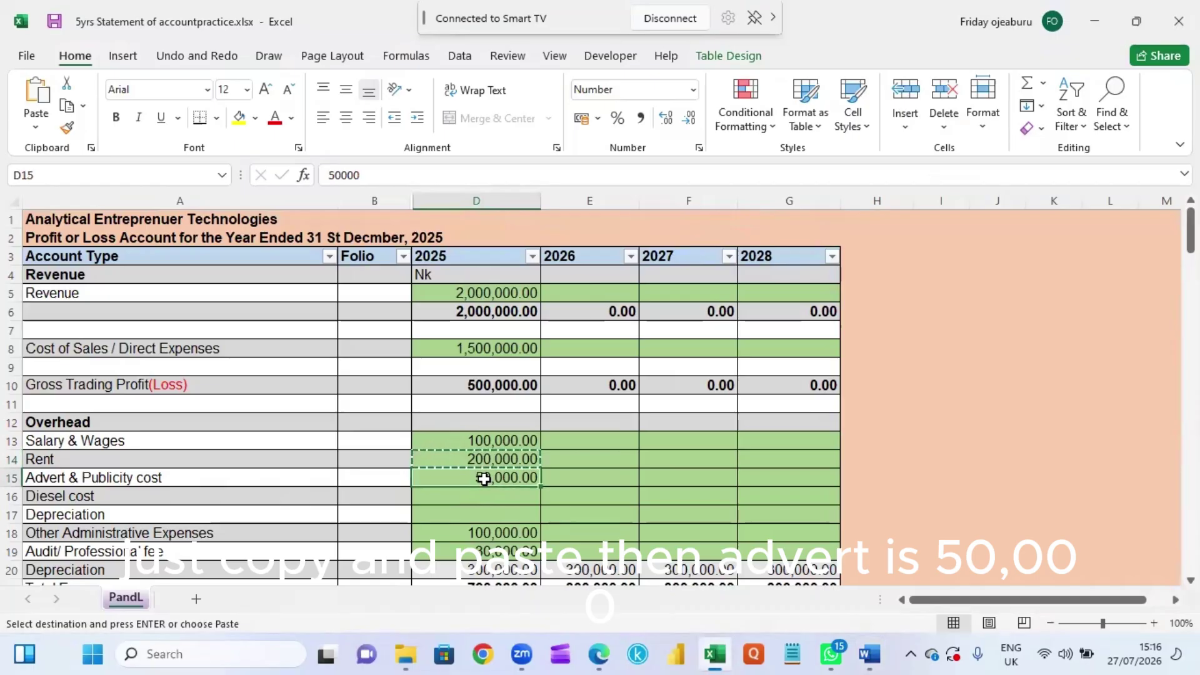
{"action": "right_click", "coordinate": [484, 477]}
{"action": "left_click", "coordinate": [533, 152]}
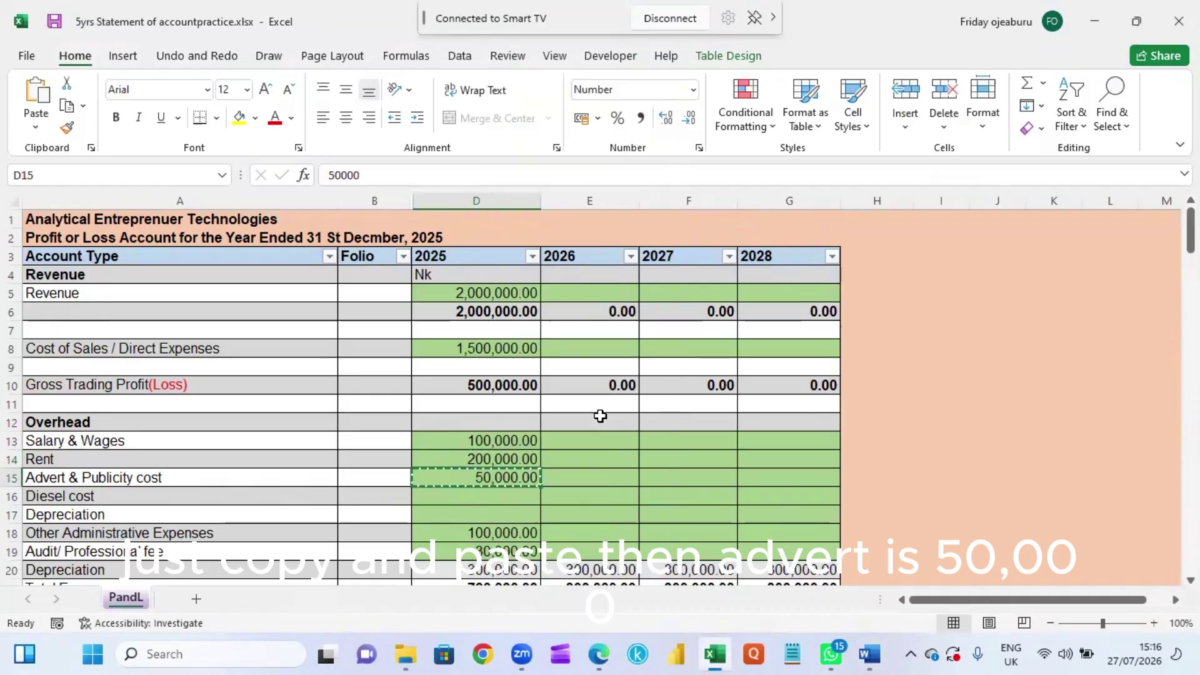
{"action": "mouse_move", "coordinate": [869, 653]}
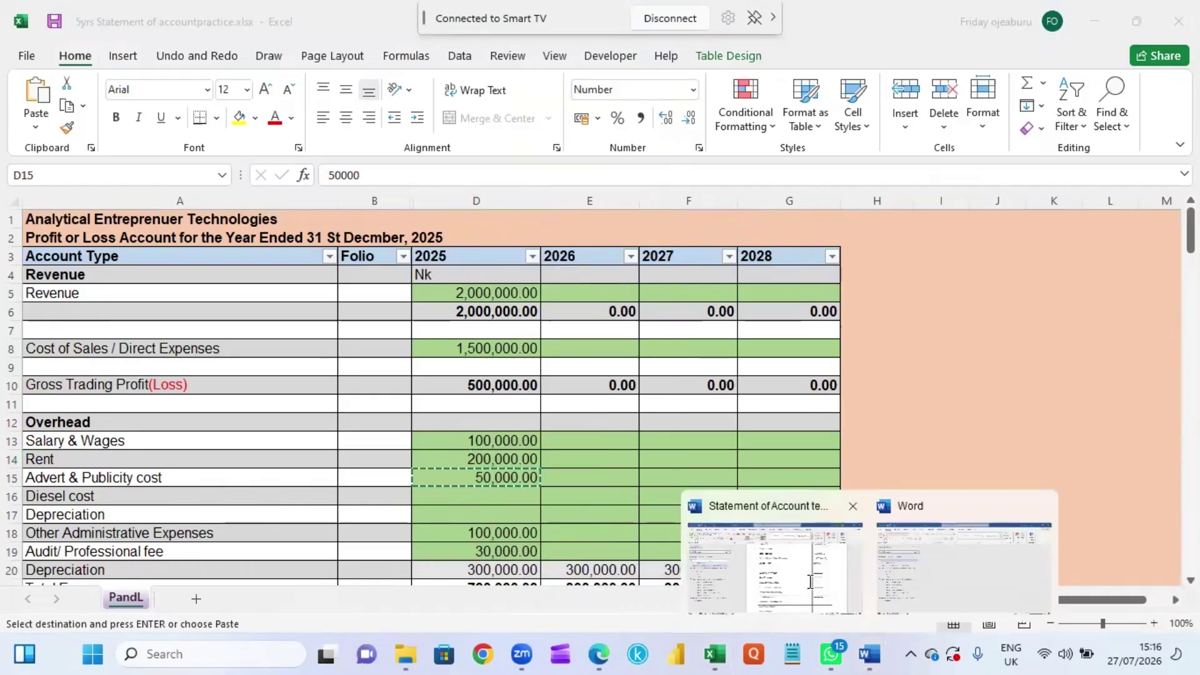
{"action": "left_click", "coordinate": [775, 569]}
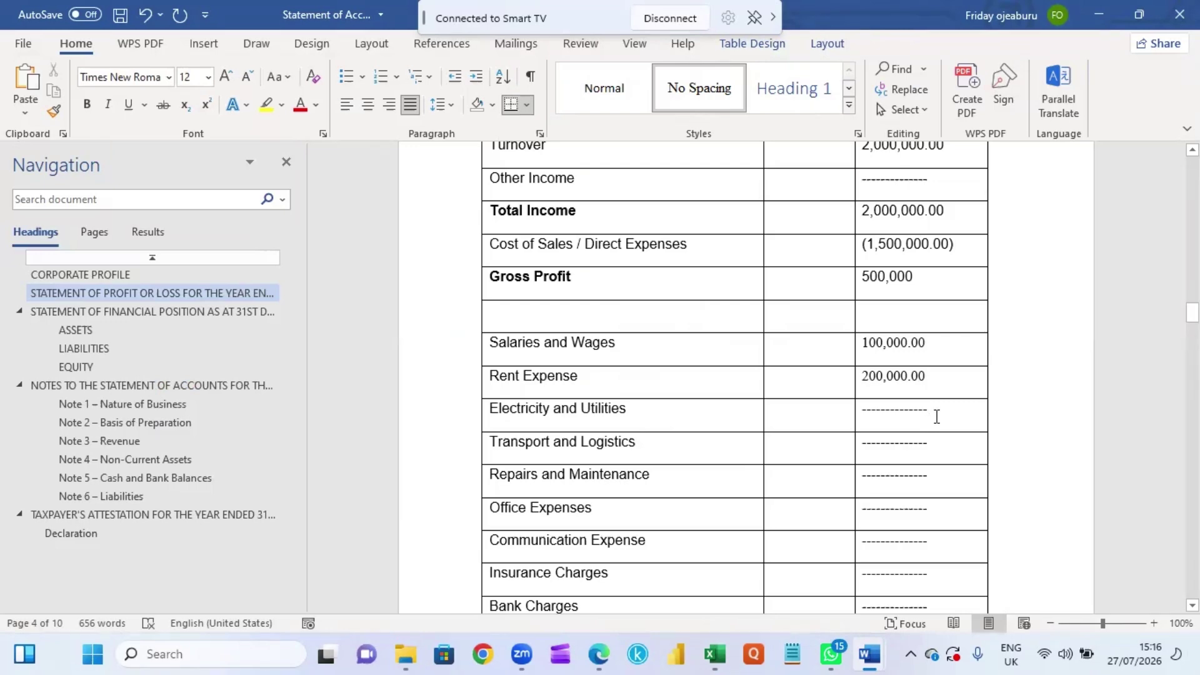
{"action": "left_click_drag", "start_coordinate": [880, 406], "coordinate": [863, 408]}
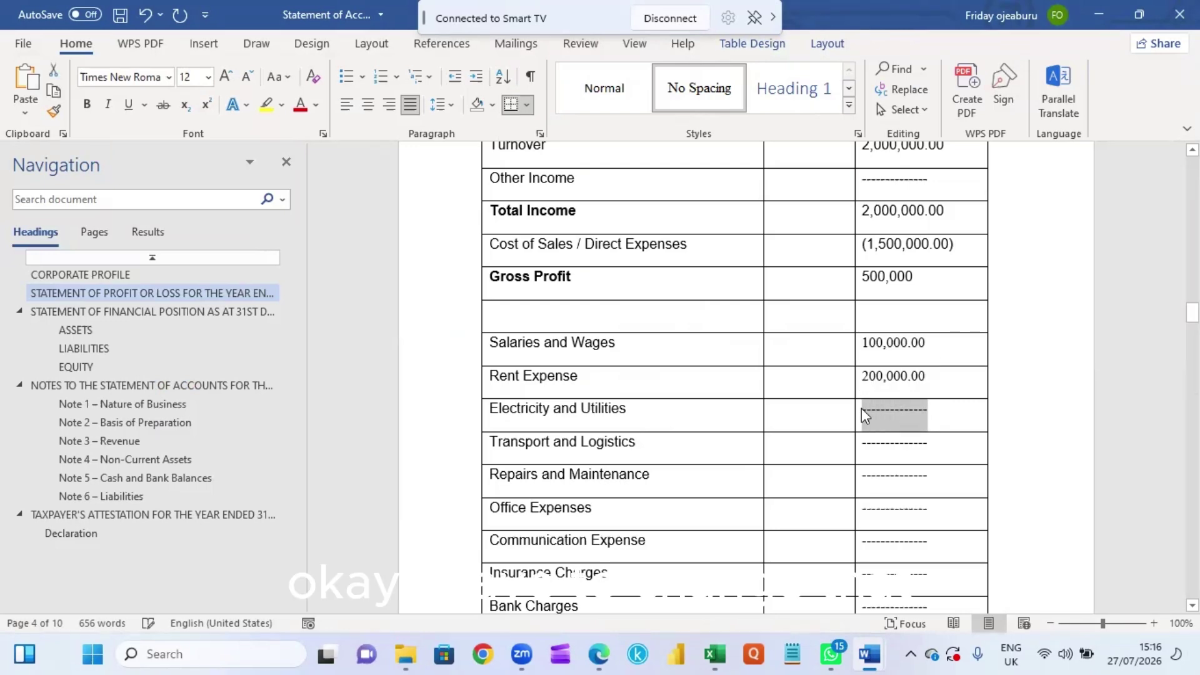
{"action": "right_click", "coordinate": [861, 408]}
{"action": "left_click", "coordinate": [1033, 114]}
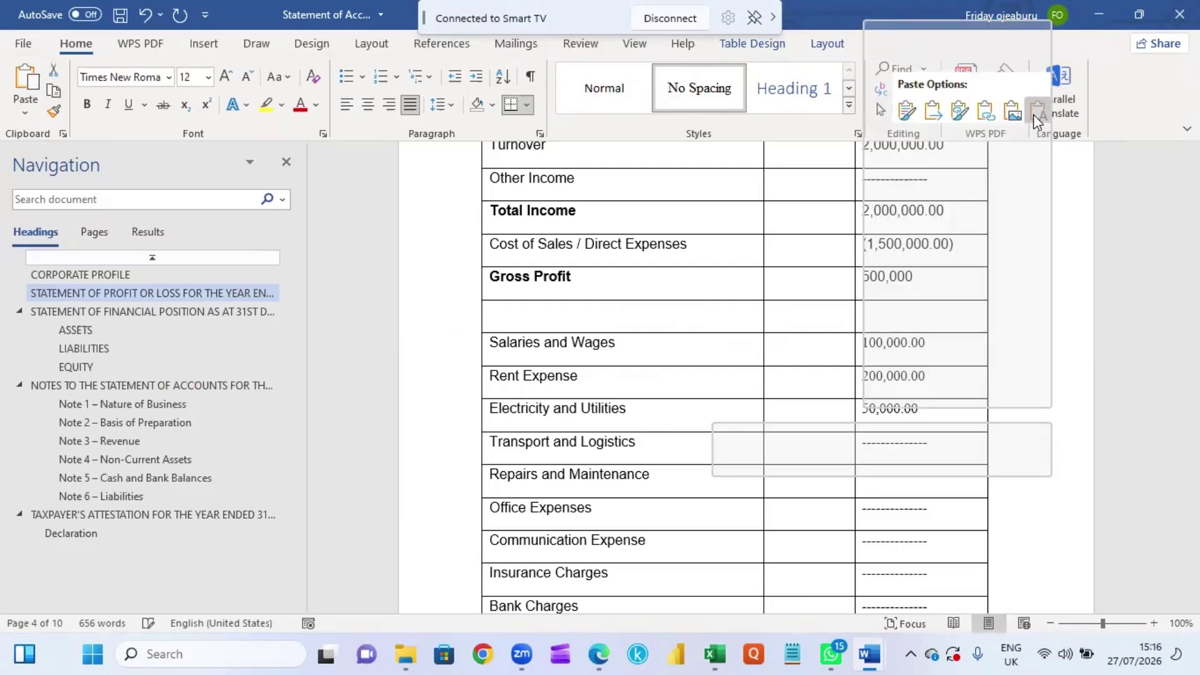
{"action": "left_click_drag", "start_coordinate": [641, 411], "coordinate": [493, 409]}
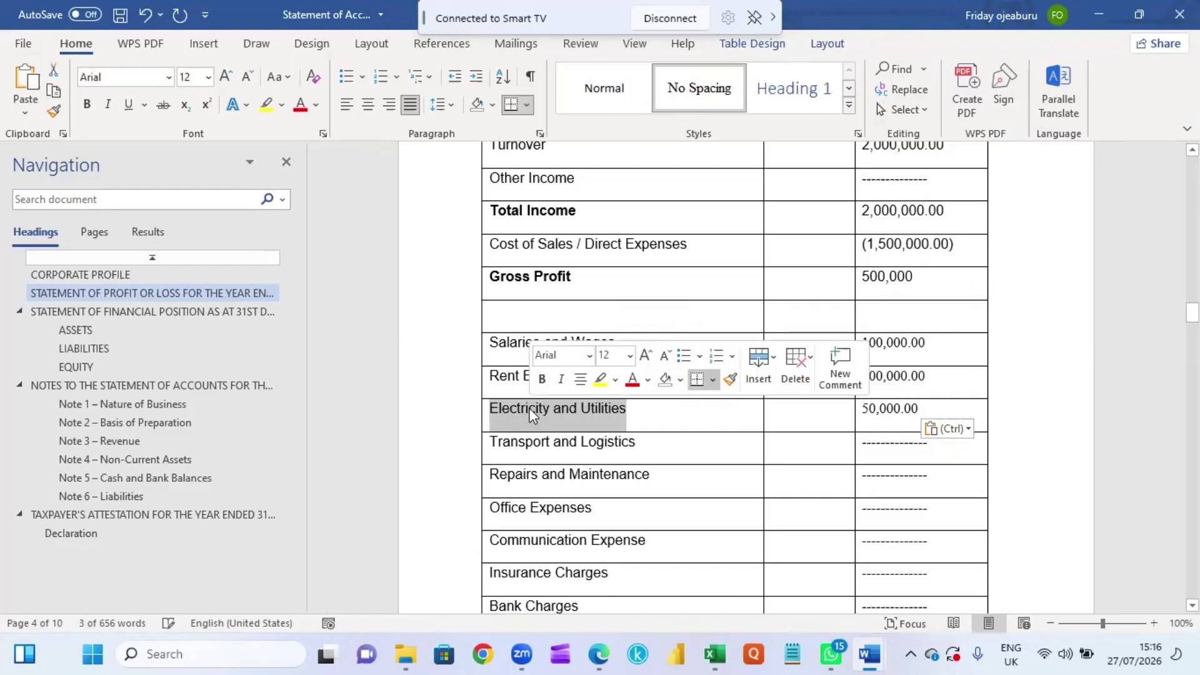
{"action": "type", "text": "Advert"}
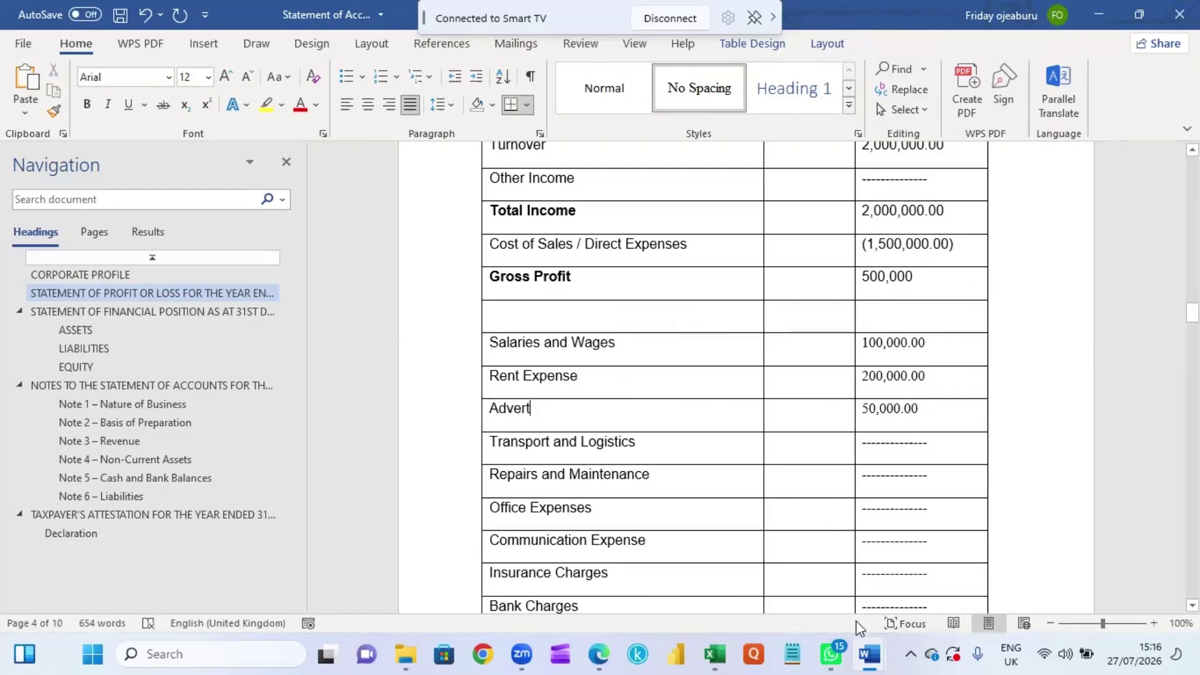
Step: Copy the 2025 Other Administrative Expenses amount, 100,000.00, from Excel and paste it as text only over Word's Transport and Logistics placeholder
{"action": "left_click", "coordinate": [714, 654]}
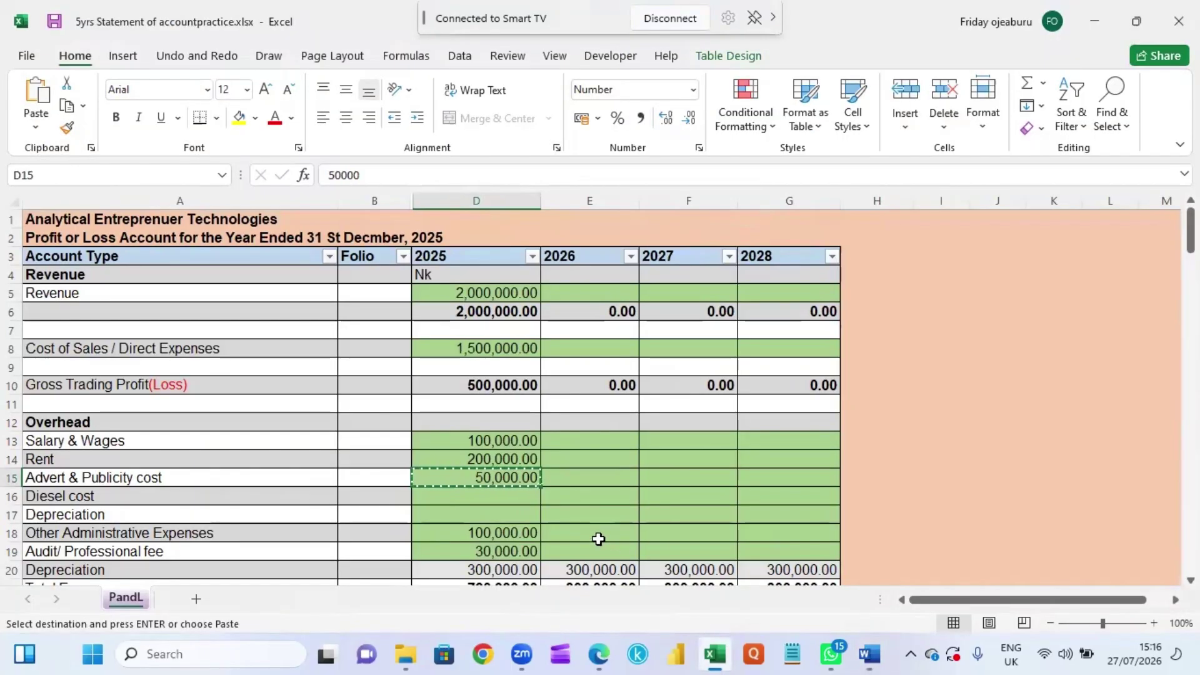
{"action": "left_click", "coordinate": [525, 532]}
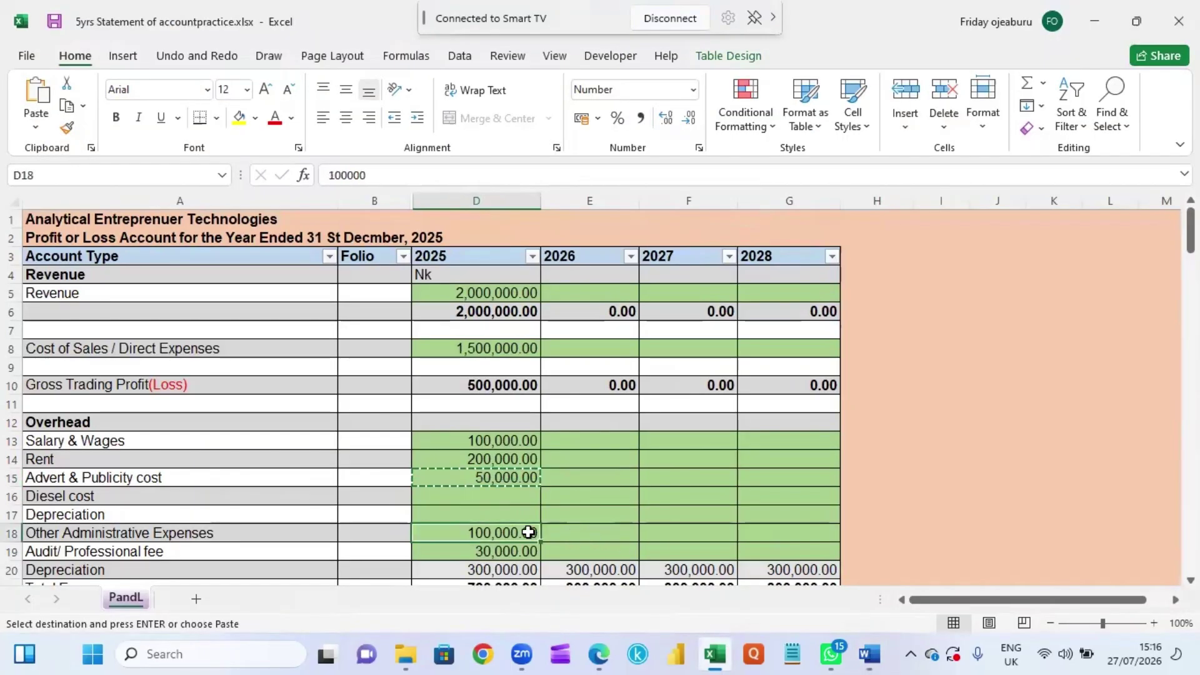
{"action": "right_click", "coordinate": [491, 533]}
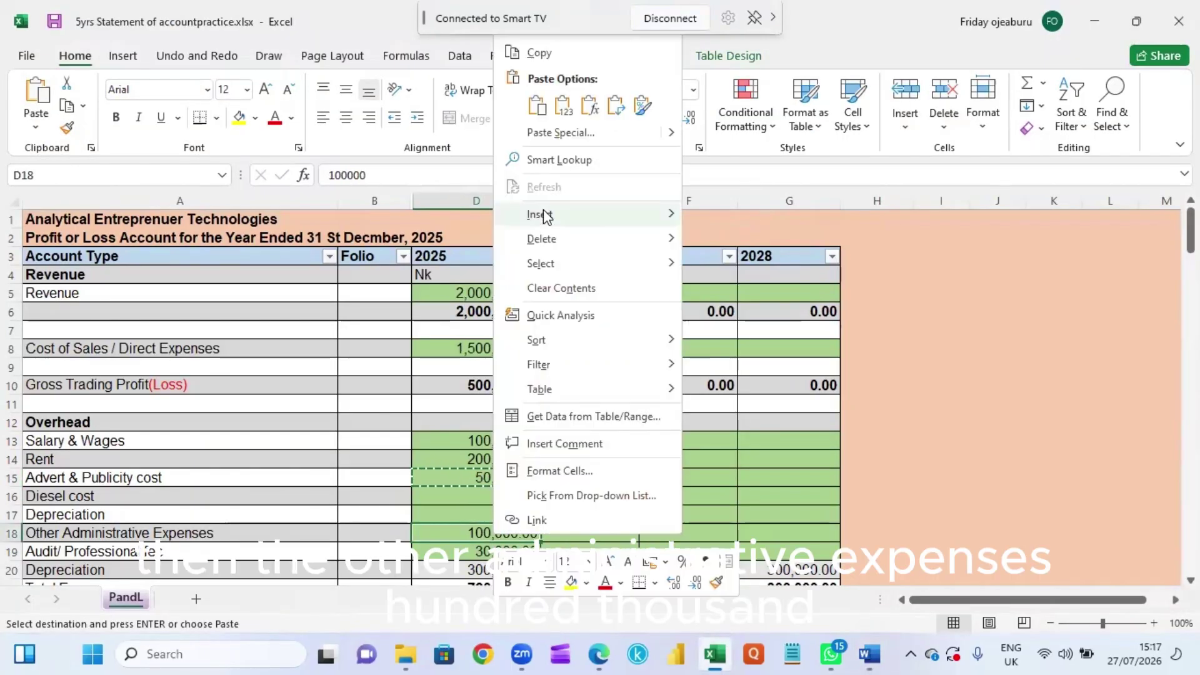
{"action": "left_click", "coordinate": [539, 53]}
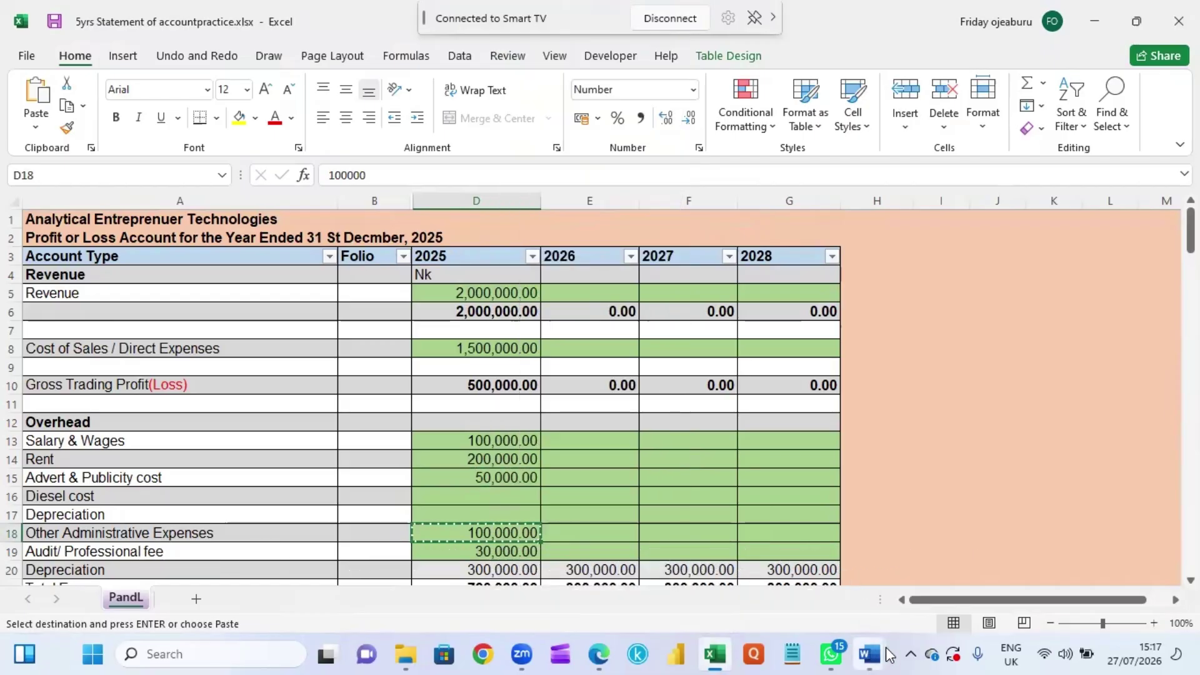
{"action": "mouse_move", "coordinate": [869, 654]}
{"action": "left_click", "coordinate": [914, 561]}
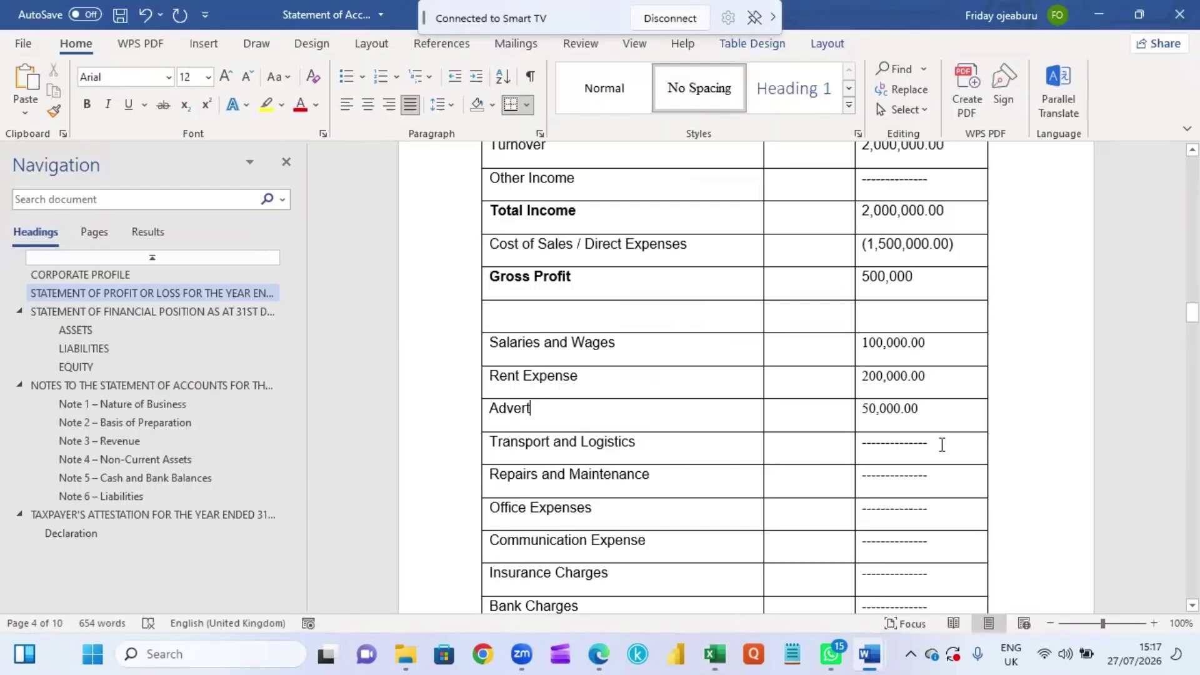
{"action": "left_click_drag", "start_coordinate": [942, 444], "coordinate": [869, 441]}
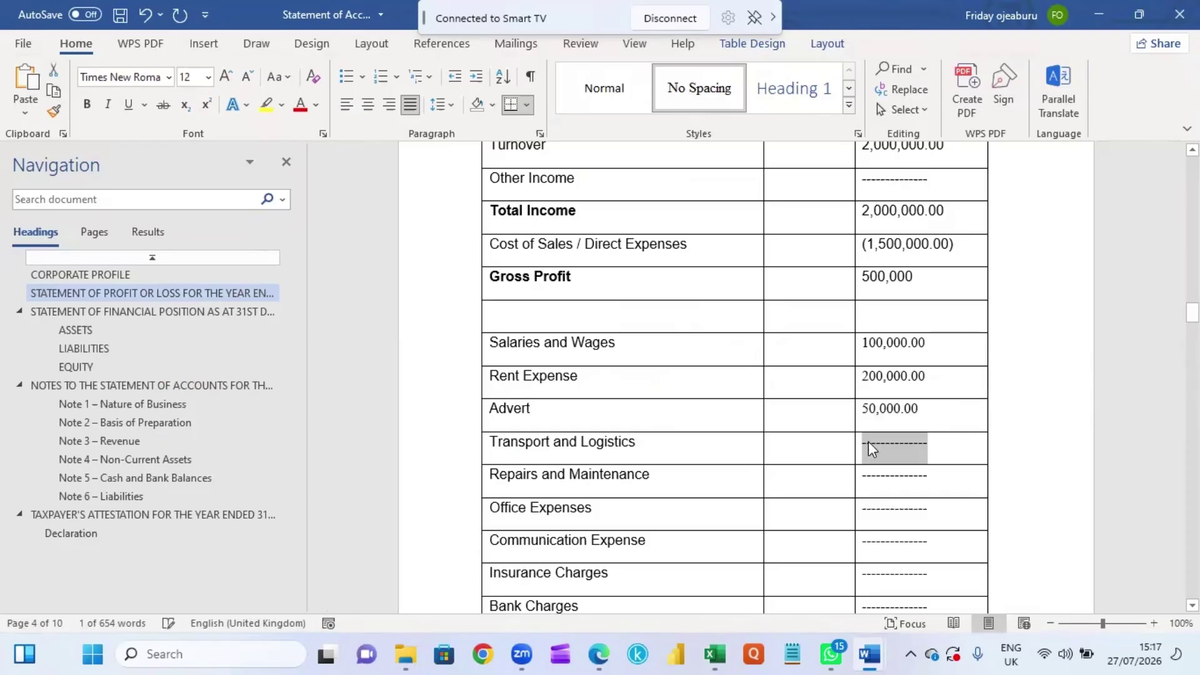
{"action": "right_click", "coordinate": [868, 434]}
{"action": "left_click", "coordinate": [1036, 148]}
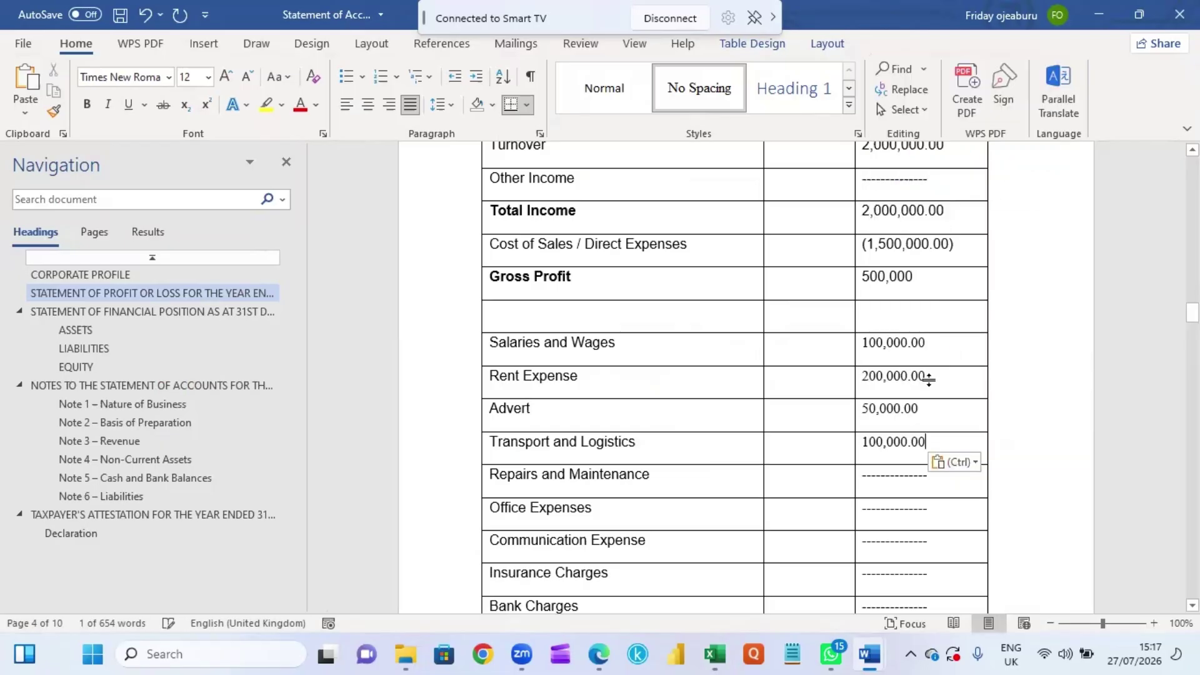
Step: Rename the Transport and Logistics row label in the Word statement to Other admin exp
{"action": "left_click_drag", "start_coordinate": [635, 444], "coordinate": [508, 447]}
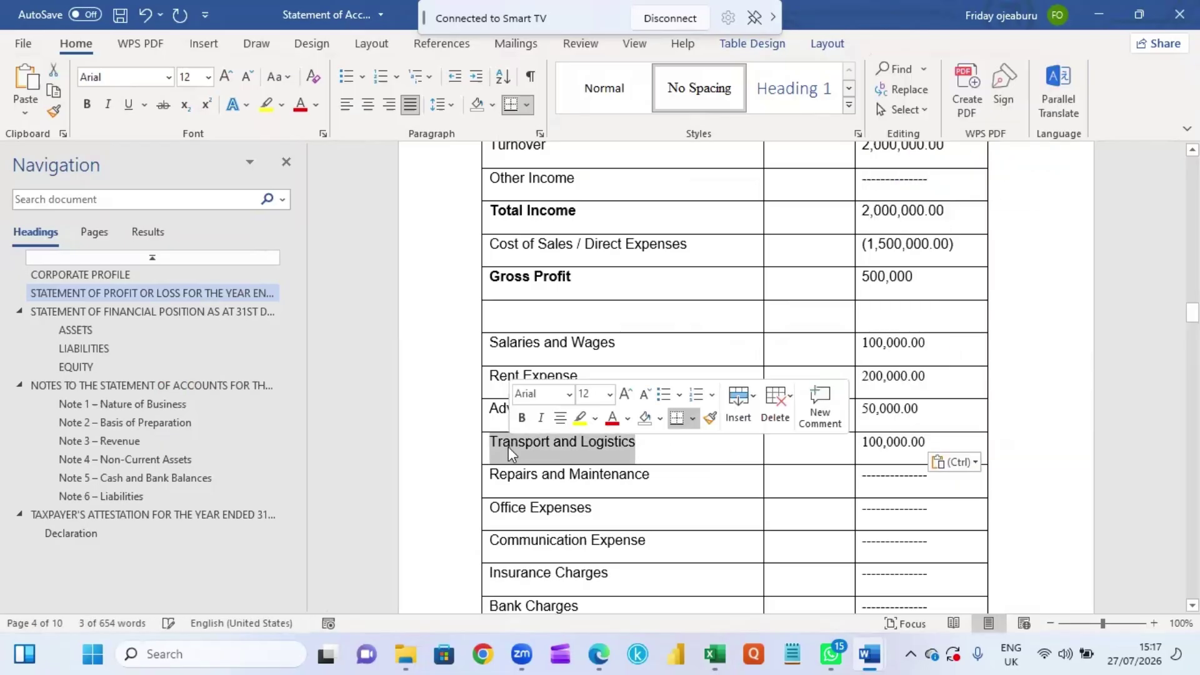
{"action": "type", "text": "Othe"}
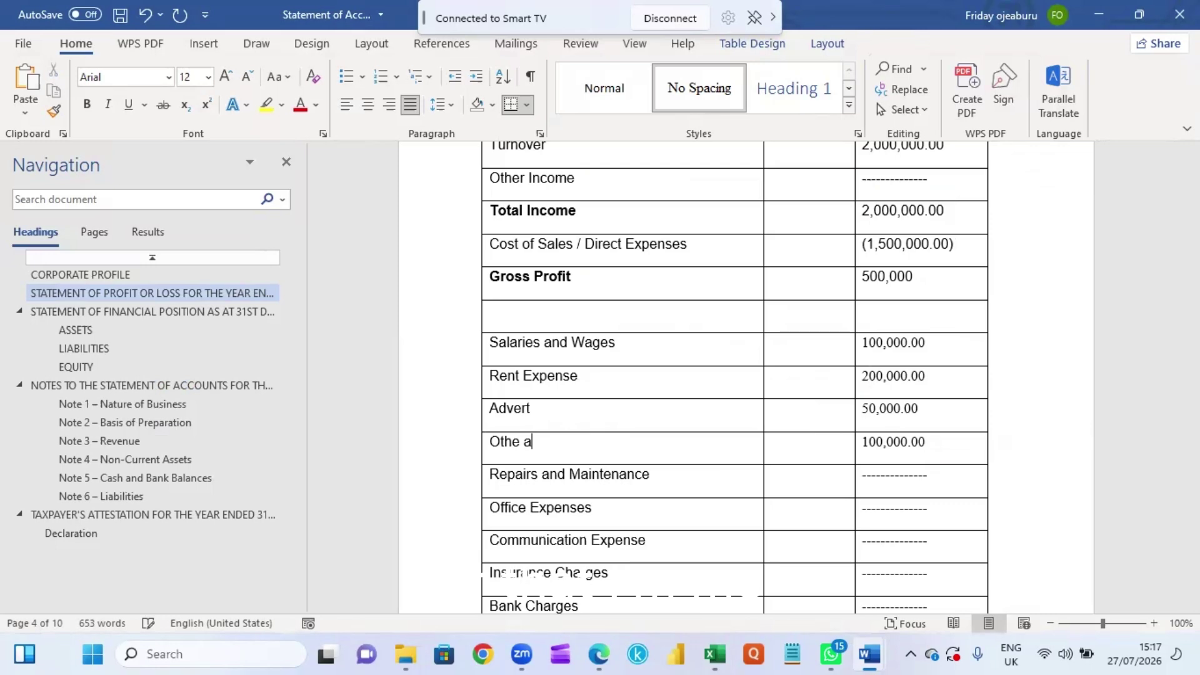
{"action": "key", "text": "BackSpace"}
{"action": "type", "text": "r"}
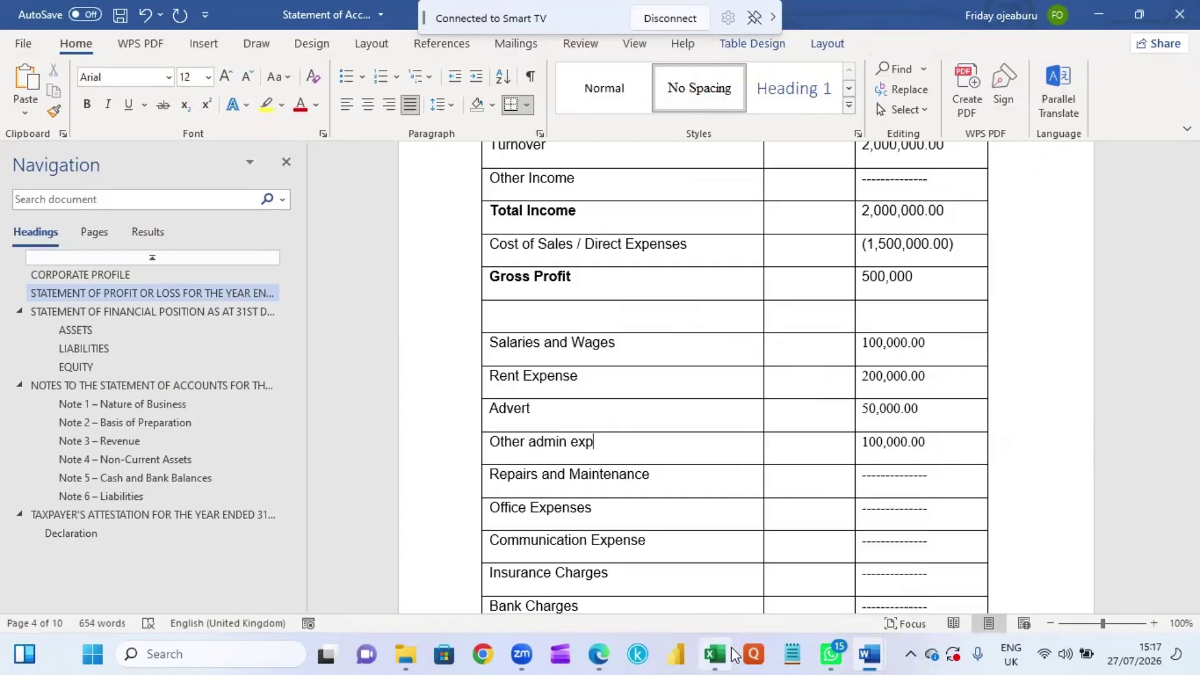
Step: Copy the 2025 Audit/Professional fee, 30,000.00, from Excel and paste it as text only over Word's Repairs and Maintenance placeholder
{"action": "left_click", "coordinate": [715, 654]}
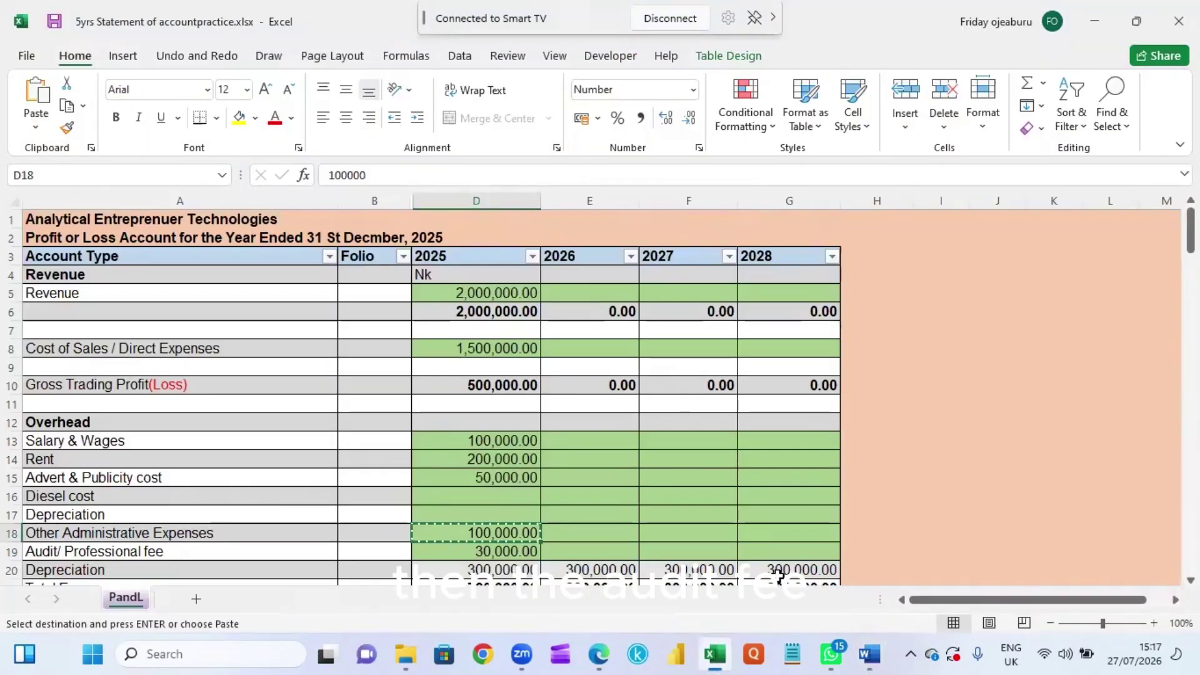
{"action": "left_click", "coordinate": [523, 551]}
{"action": "right_click", "coordinate": [522, 551]}
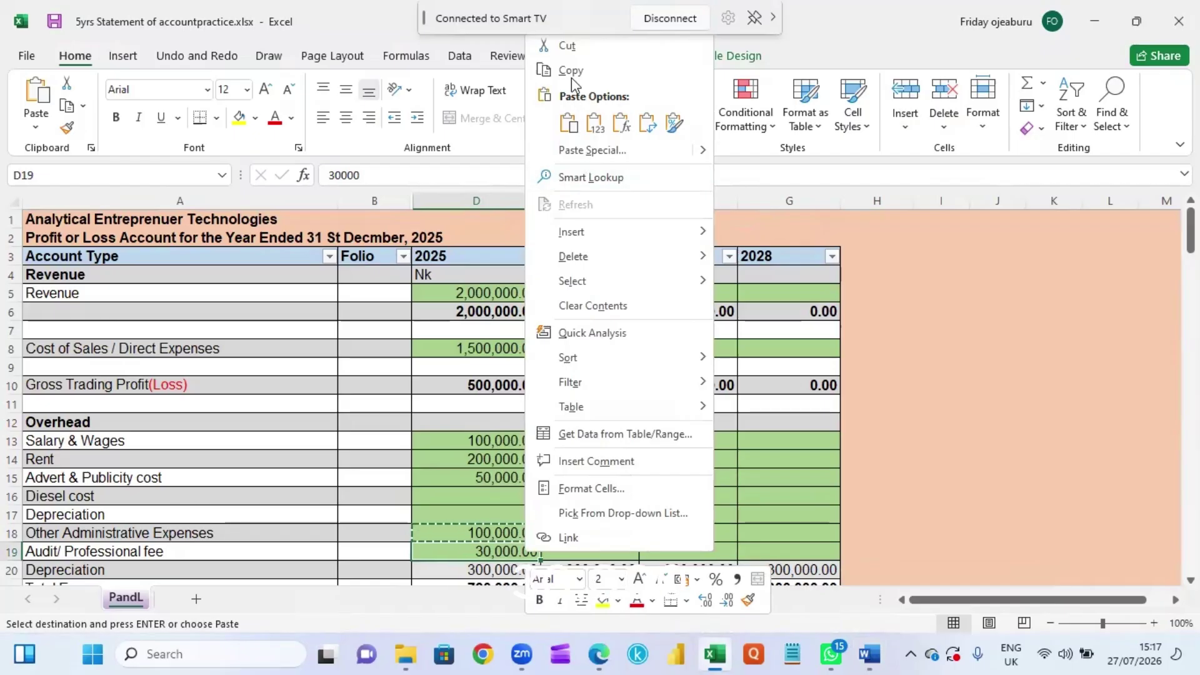
{"action": "left_click", "coordinate": [869, 654]}
{"action": "left_click", "coordinate": [855, 494]}
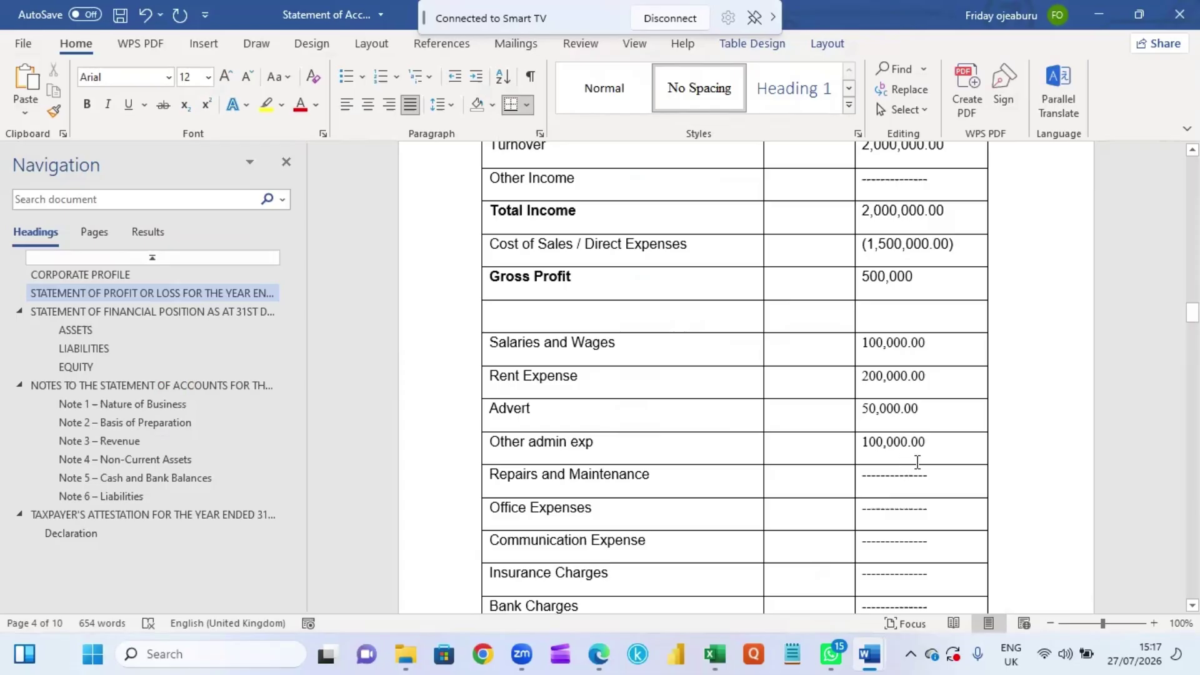
{"action": "double_click", "coordinate": [876, 476]}
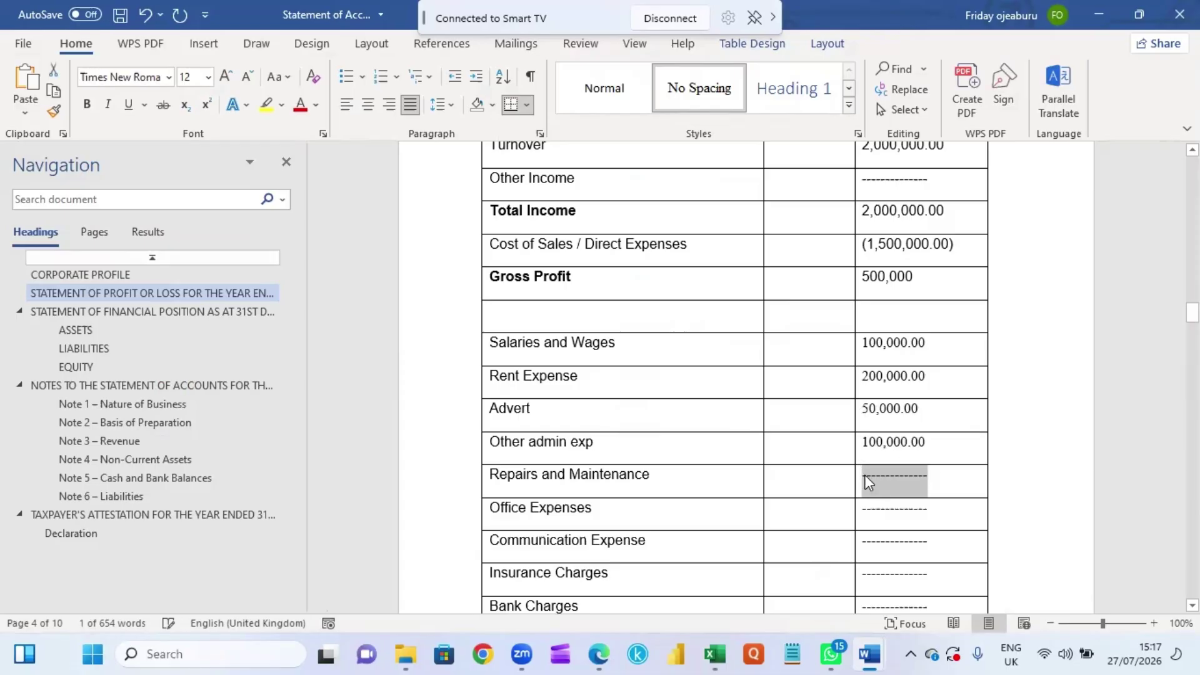
{"action": "right_click", "coordinate": [865, 474]}
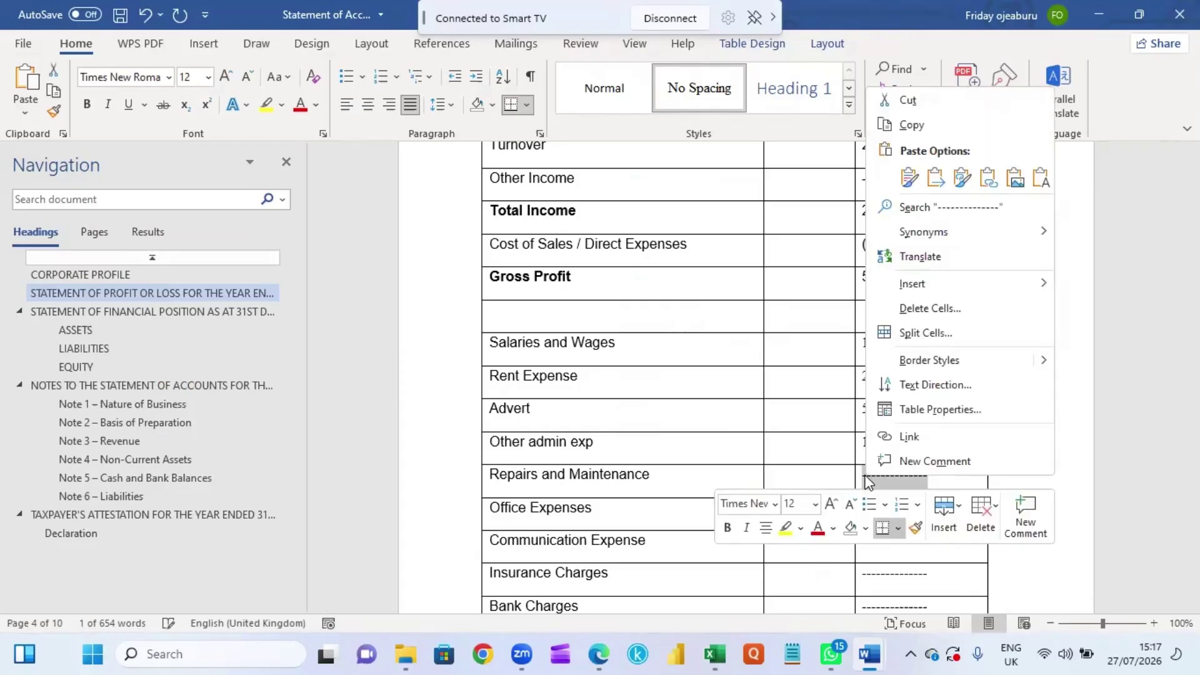
{"action": "left_click", "coordinate": [1039, 178]}
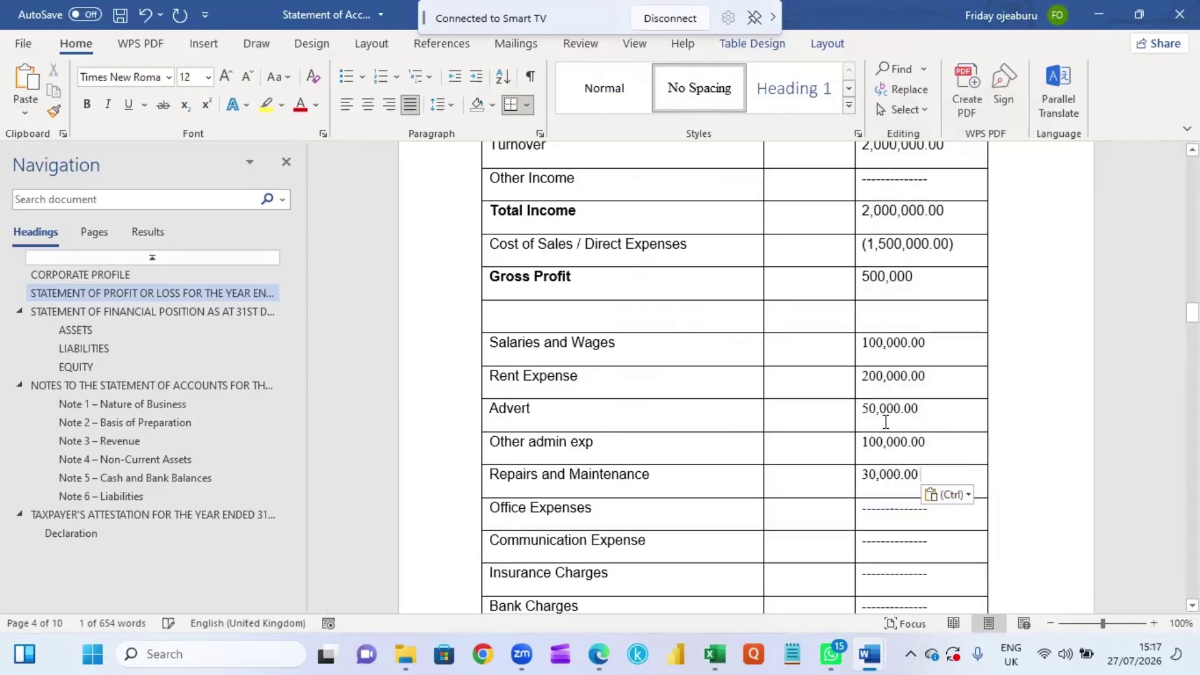
Step: Rename the Repairs and Maintenance row label in the Word statement to Audit fee
{"action": "triple_click", "coordinate": [562, 471]}
{"action": "type", "text": "Audi"}
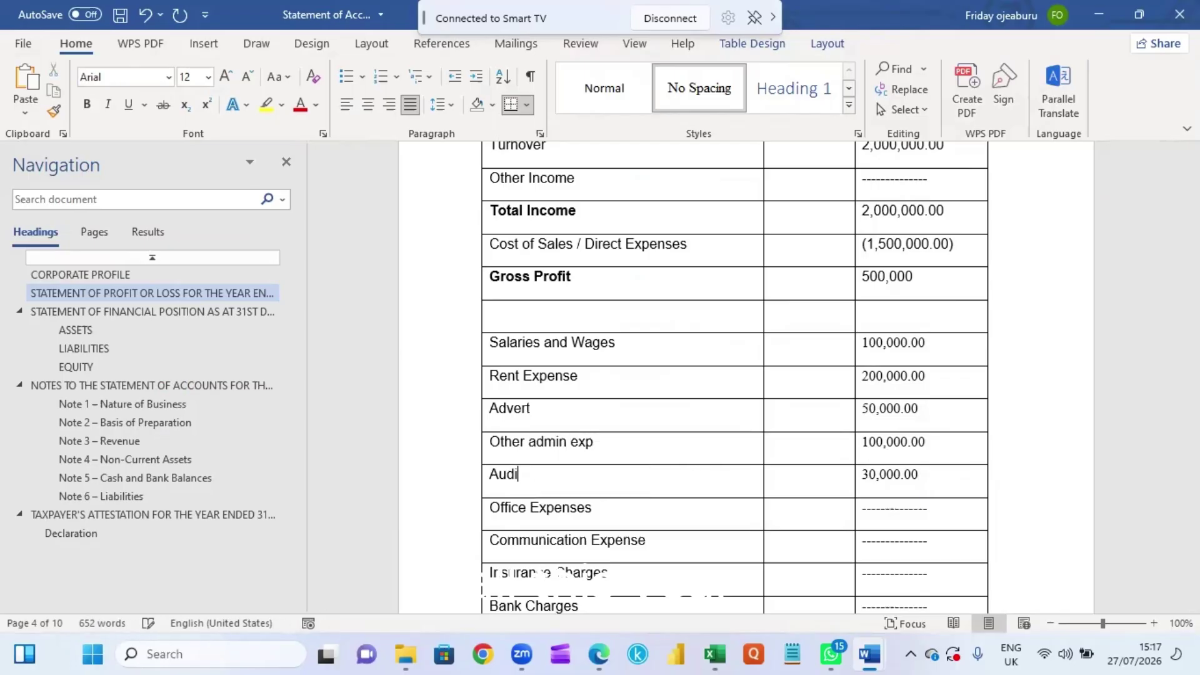
{"action": "type", "text": "t fee"}
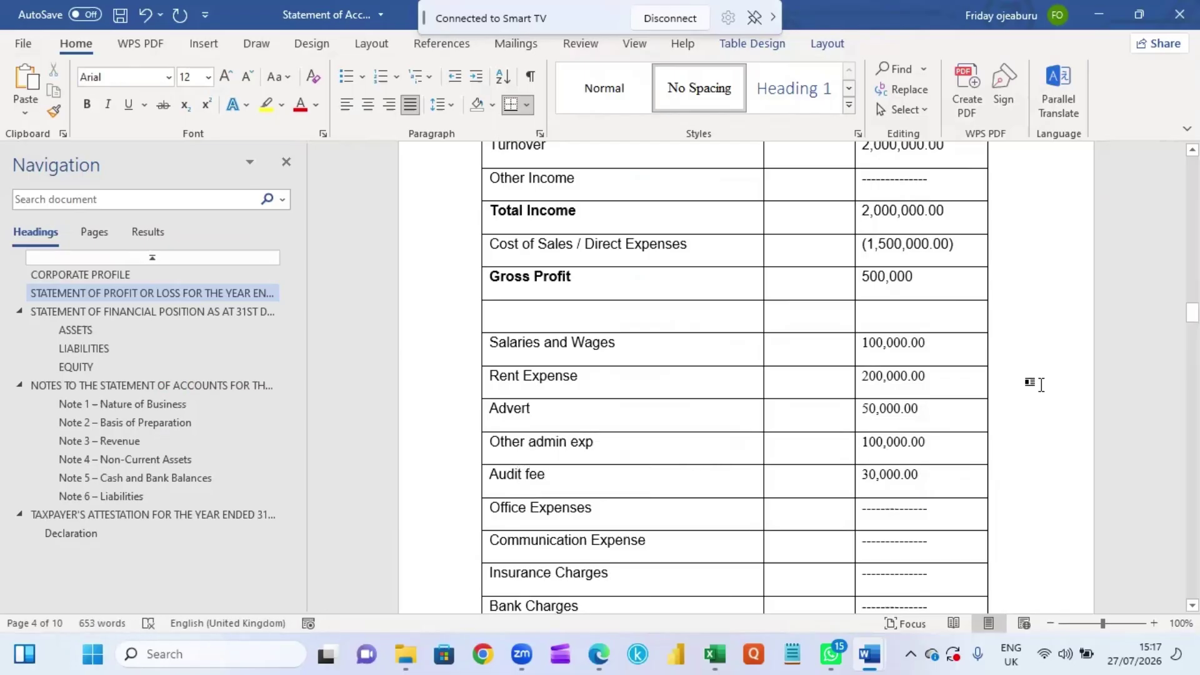
Step: Copy the calculated 2025 Depreciation amount, 300,000.00, from Excel and paste it over the Depreciation placeholder in the Word statement
{"action": "left_click_drag", "start_coordinate": [1193, 311], "coordinate": [1192, 323]}
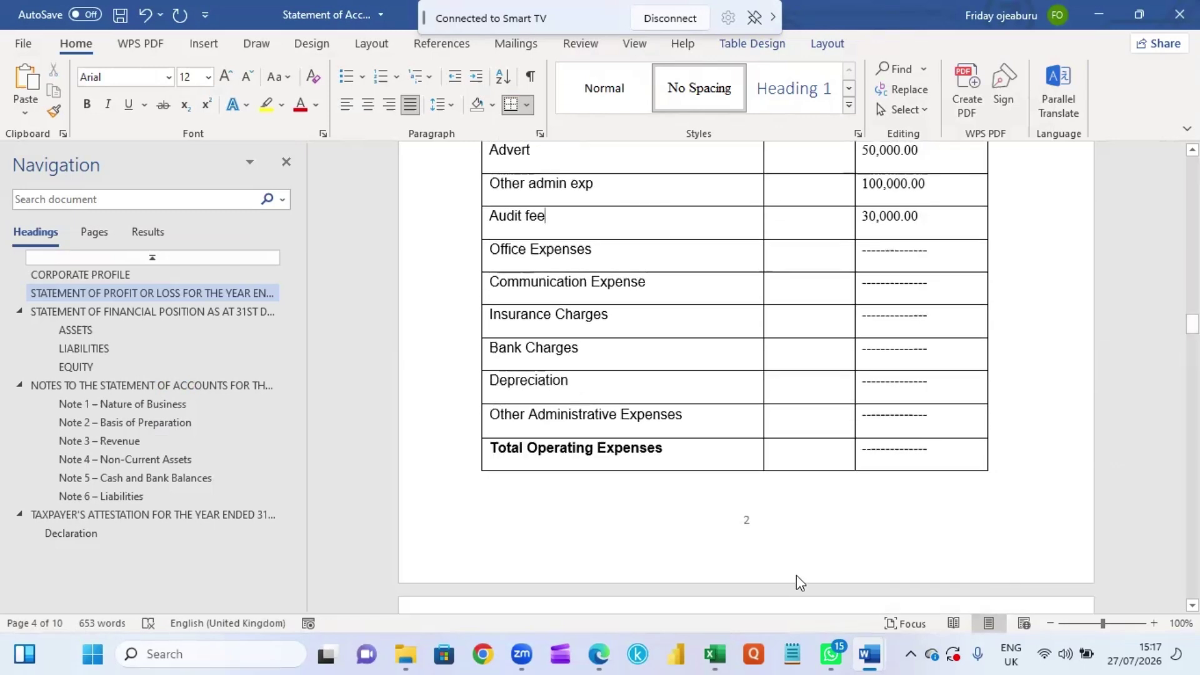
{"action": "left_click", "coordinate": [713, 654]}
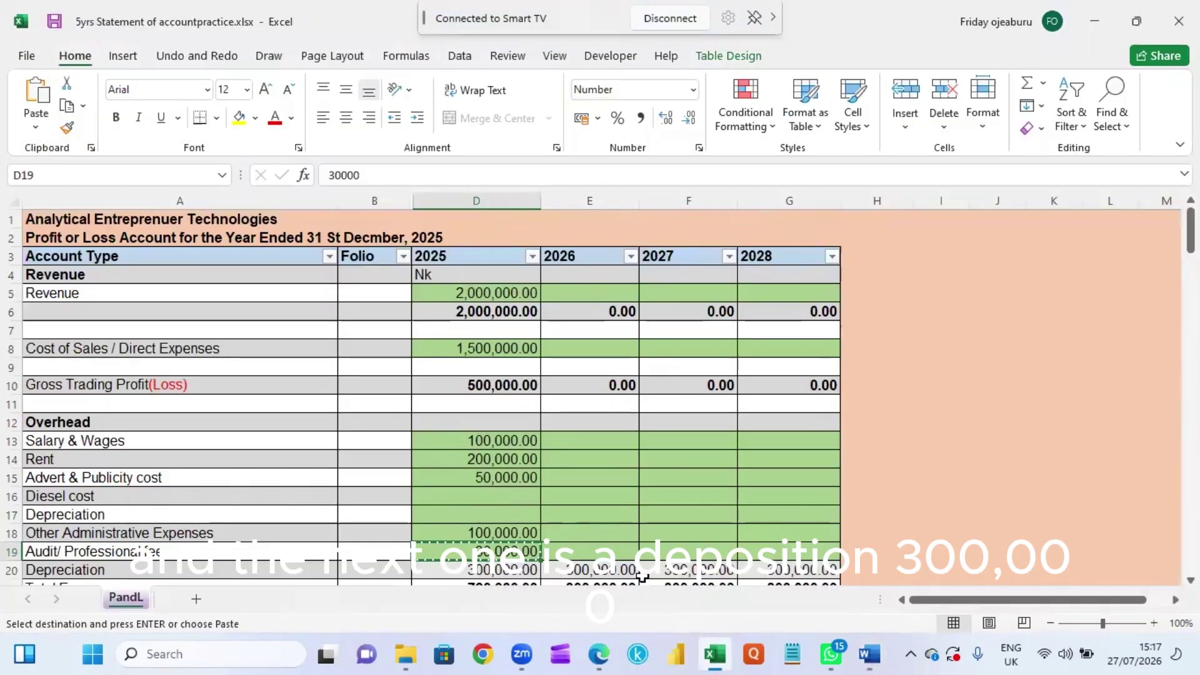
{"action": "right_click", "coordinate": [525, 568]}
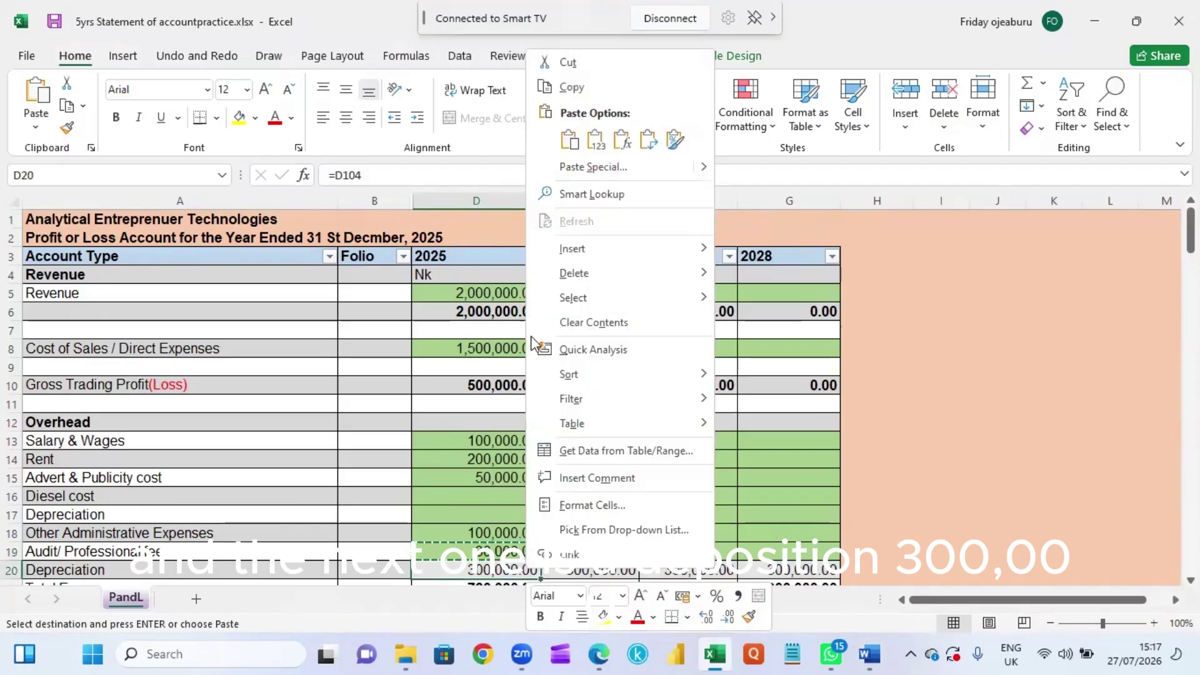
{"action": "left_click", "coordinate": [572, 87]}
{"action": "mouse_move", "coordinate": [890, 653]}
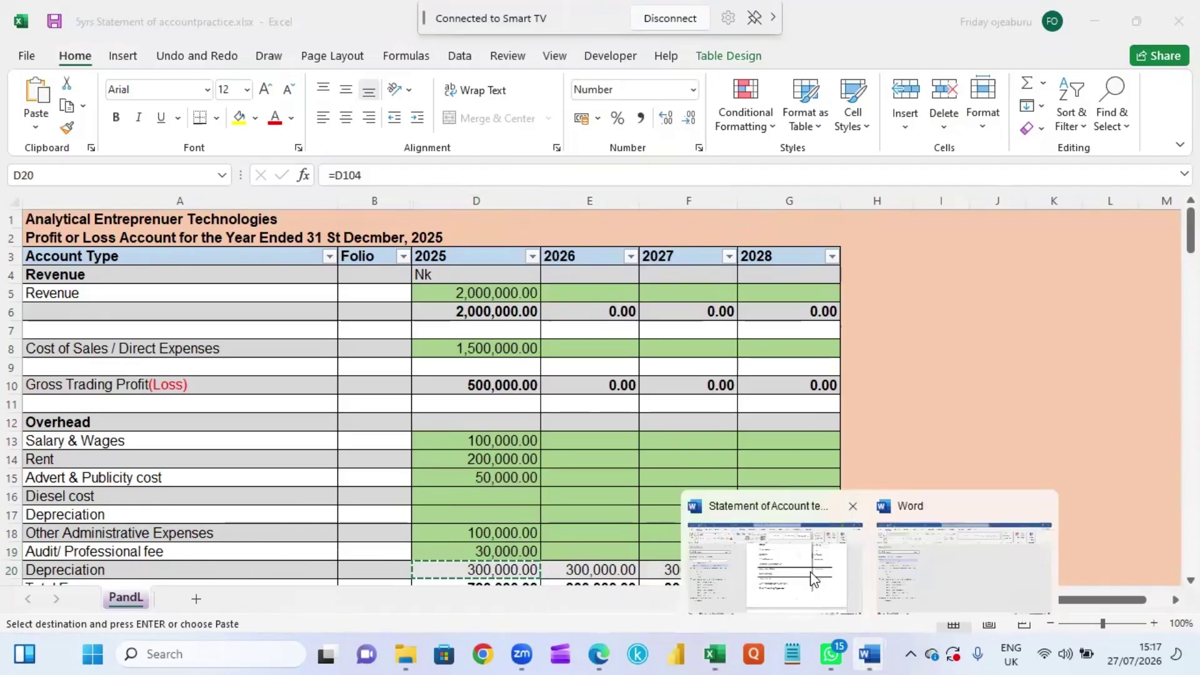
{"action": "left_click", "coordinate": [769, 550]}
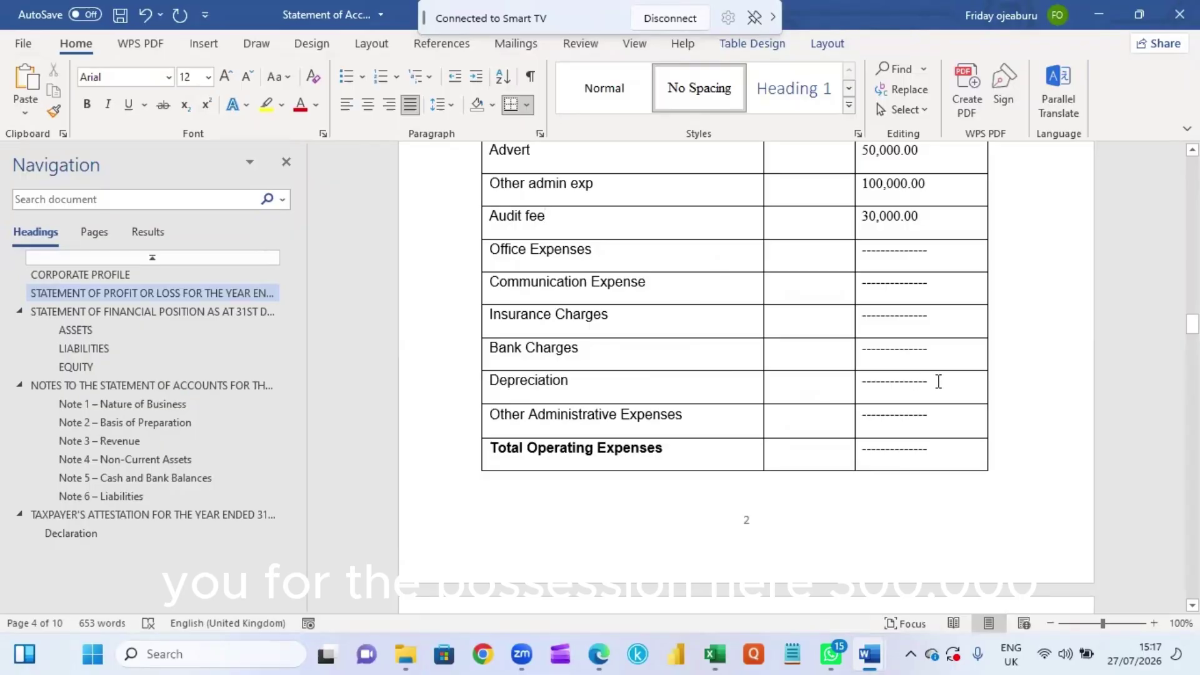
{"action": "left_click_drag", "start_coordinate": [938, 381], "coordinate": [870, 380]}
{"action": "right_click", "coordinate": [882, 388]}
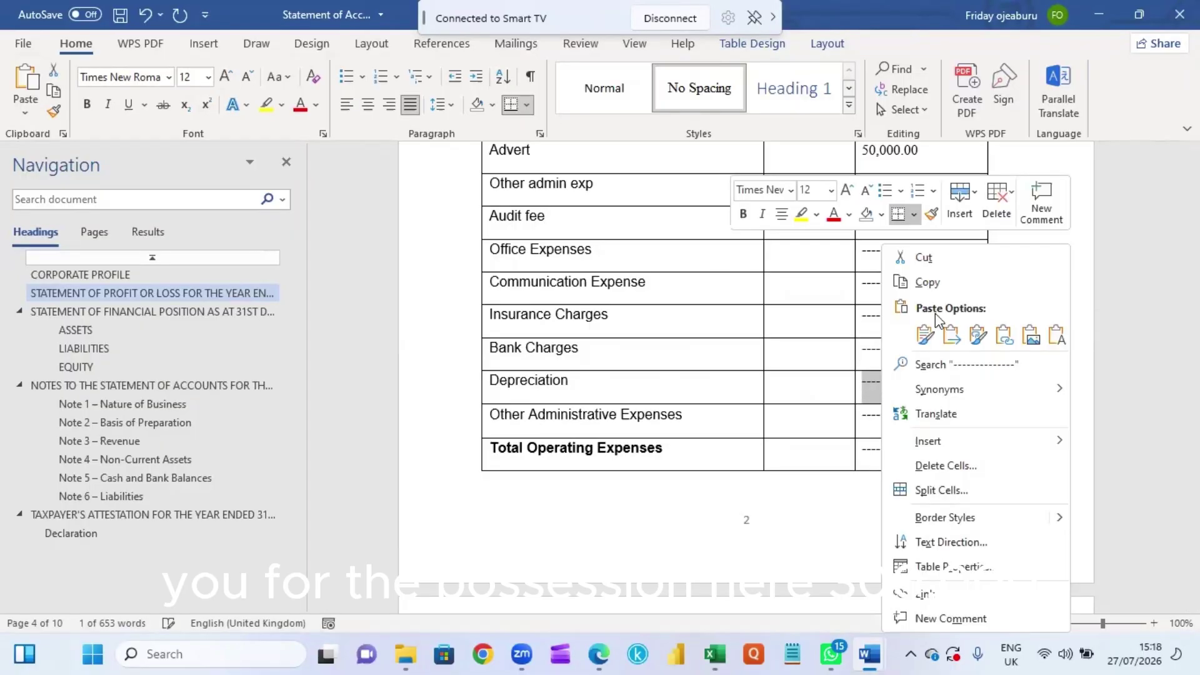
{"action": "key", "text": "Escape"}
{"action": "key", "text": "ctrl+v"}
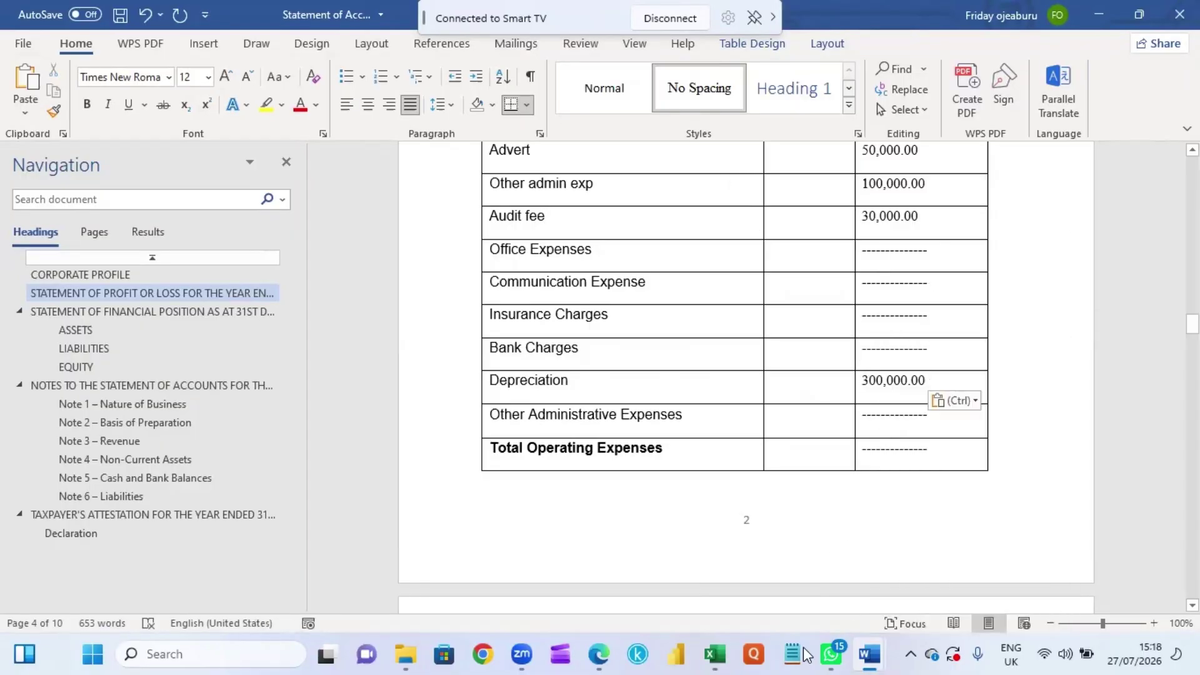
Step: Switch to the Excel workbook and copy the 2025 Total Expenses amount, 780,000.00, from the profit or loss account
{"action": "mouse_move", "coordinate": [714, 654]}
{"action": "left_click", "coordinate": [655, 587]}
{"action": "key", "text": "Down"}
{"action": "key", "text": "Down"}
{"action": "key", "text": "Down"}
{"action": "key", "text": "Down"}
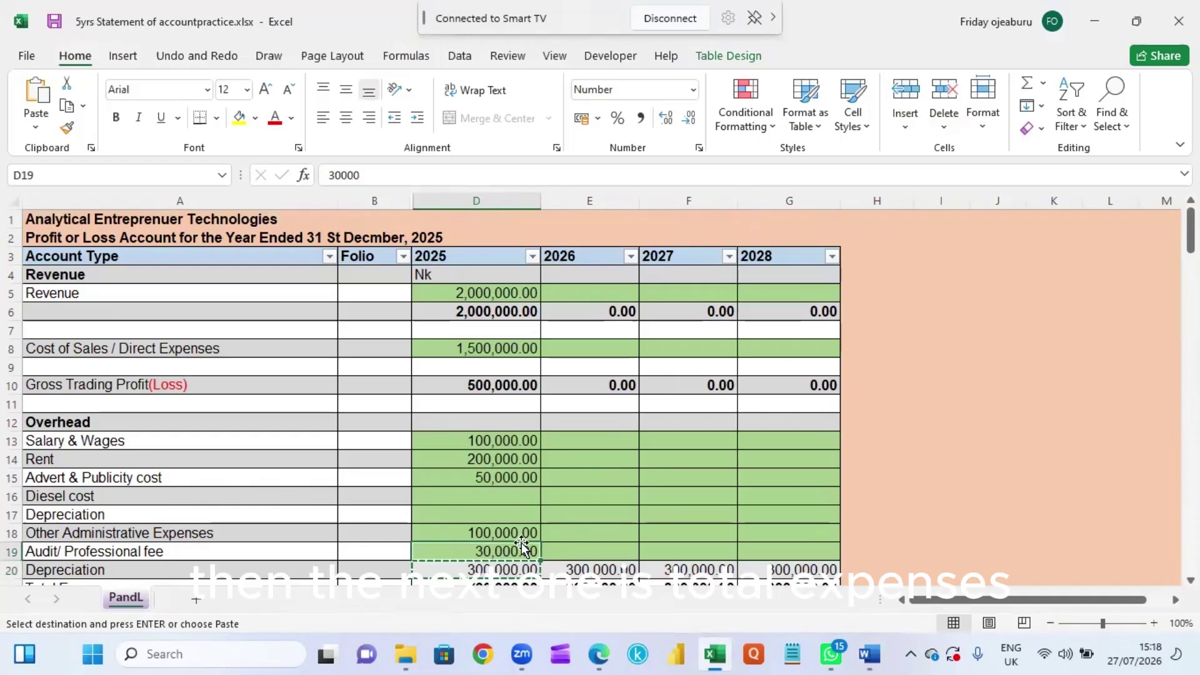
{"action": "key", "text": "Down"}
{"action": "key", "text": "Down"}
{"action": "key", "text": "Down"}
{"action": "key", "text": "Down"}
{"action": "key", "text": "Down"}
{"action": "key", "text": "Down"}
{"action": "key", "text": "Down"}
{"action": "key", "text": "Down"}
{"action": "key", "text": "Down"}
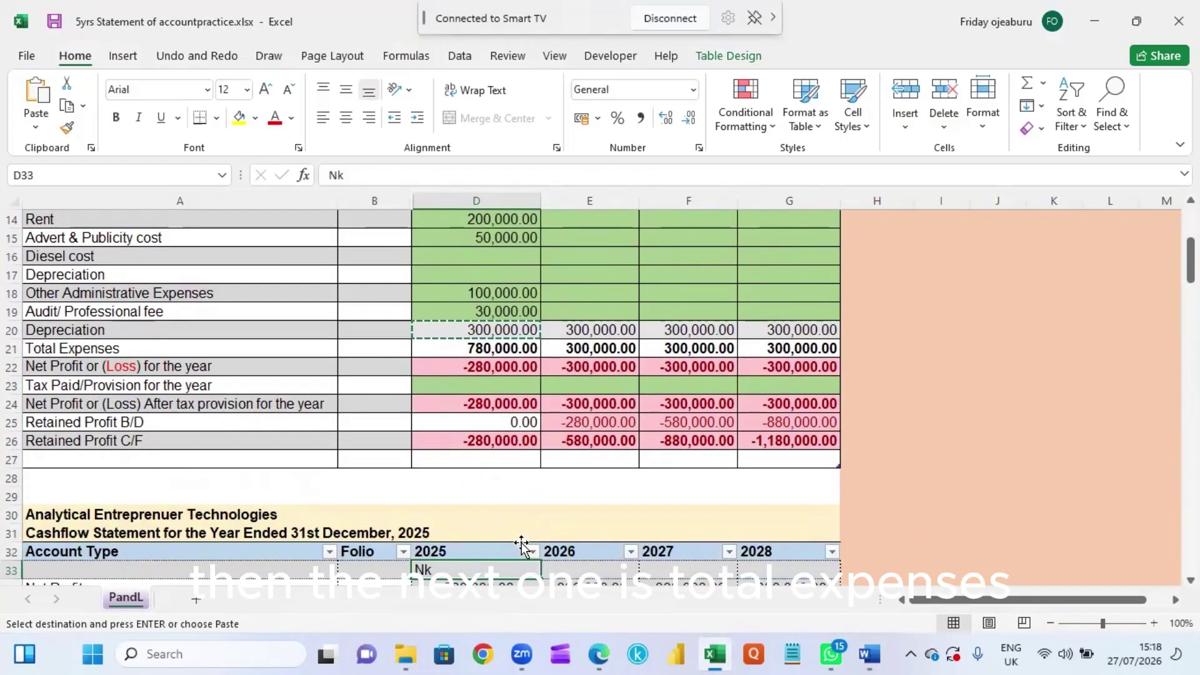
{"action": "left_click", "coordinate": [498, 345]}
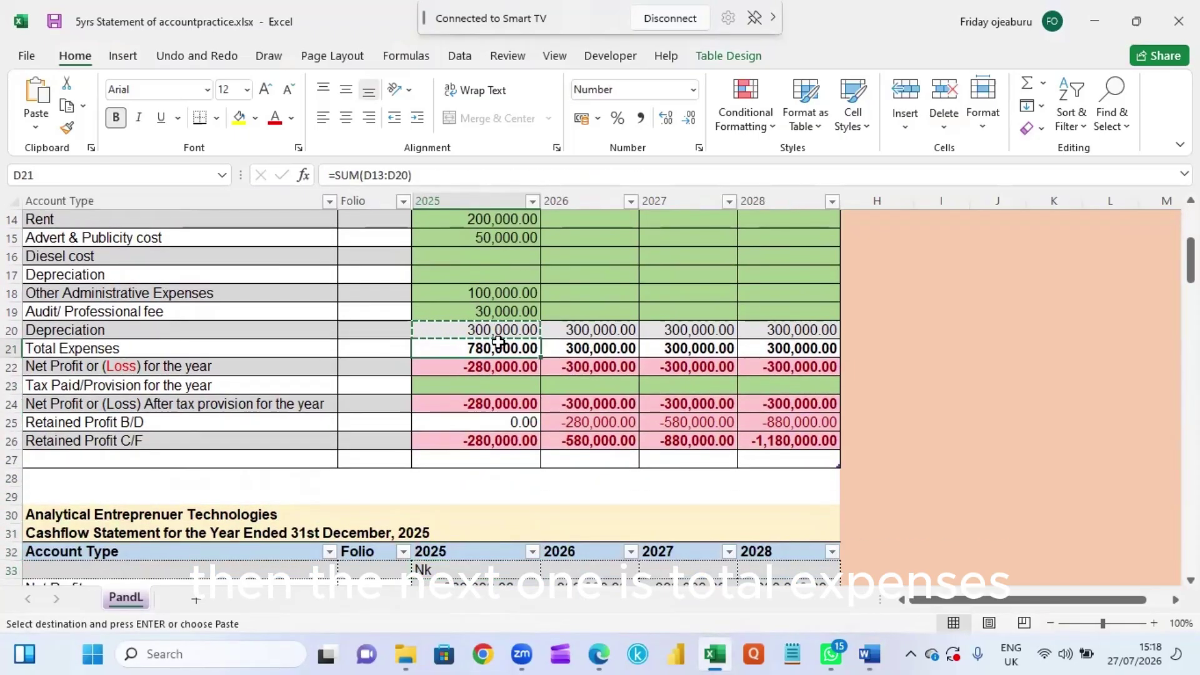
{"action": "right_click", "coordinate": [498, 345]}
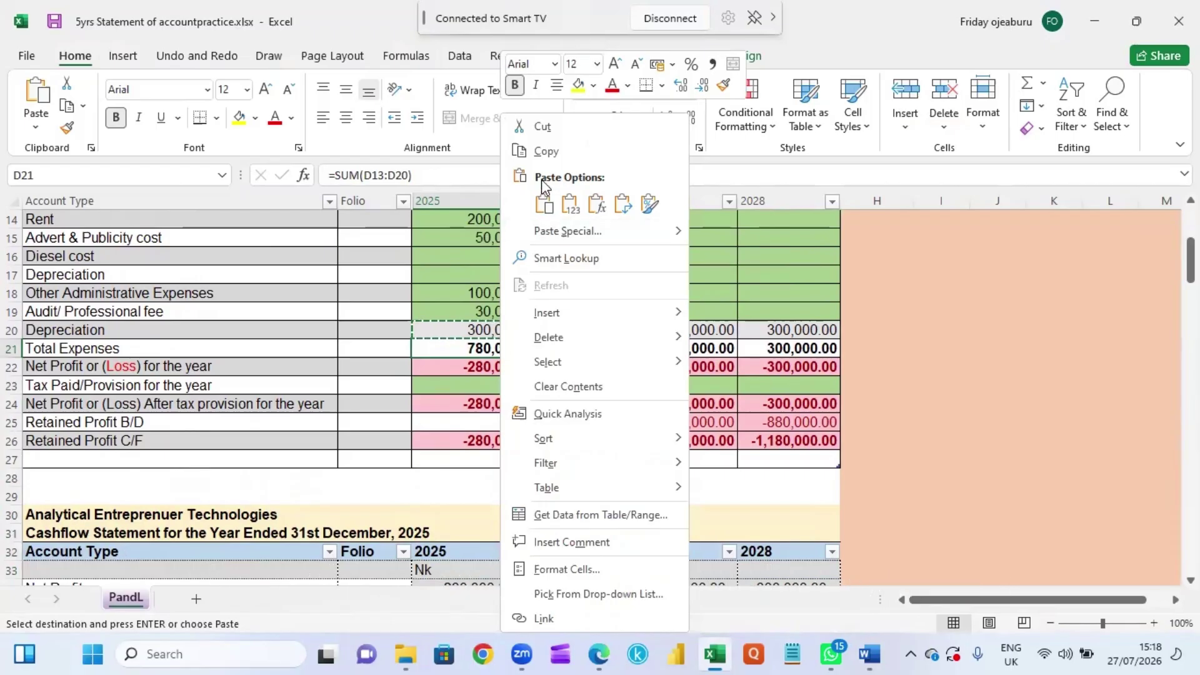
{"action": "left_click", "coordinate": [545, 152]}
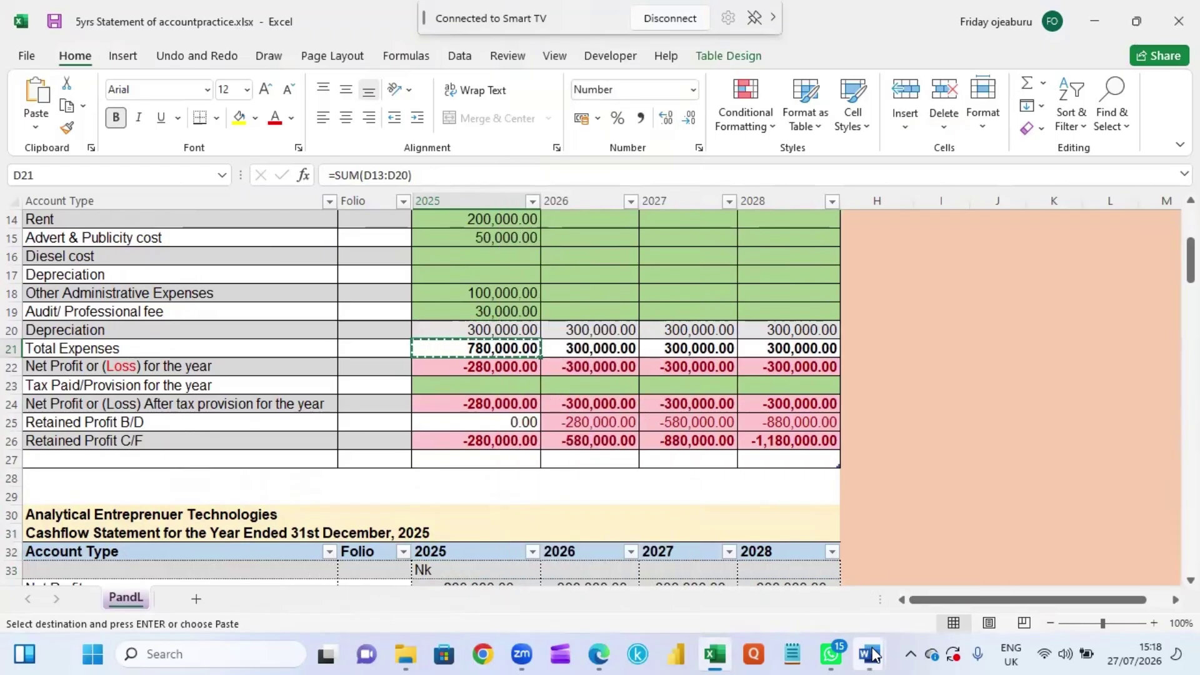
Step: Switch to the Word statement and paste 780,000.00 as text only over the Total Operating Expenses placeholder
{"action": "mouse_move", "coordinate": [873, 655]}
{"action": "left_click", "coordinate": [831, 550]}
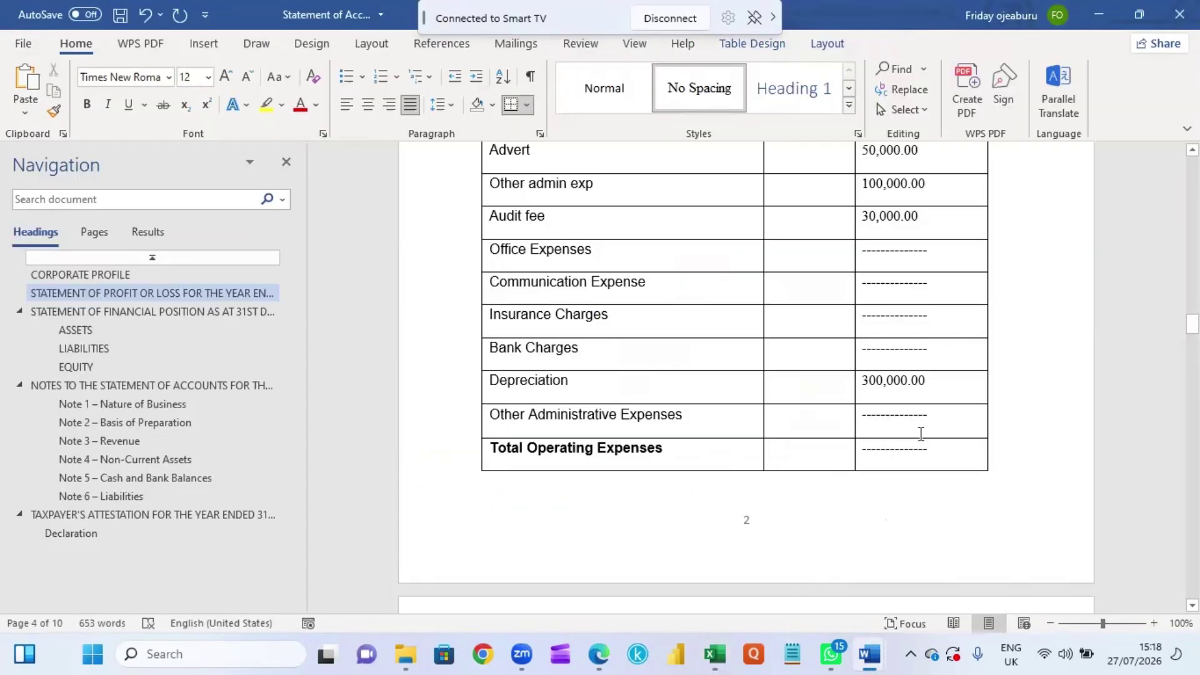
{"action": "double_click", "coordinate": [874, 446]}
{"action": "right_click", "coordinate": [881, 453]}
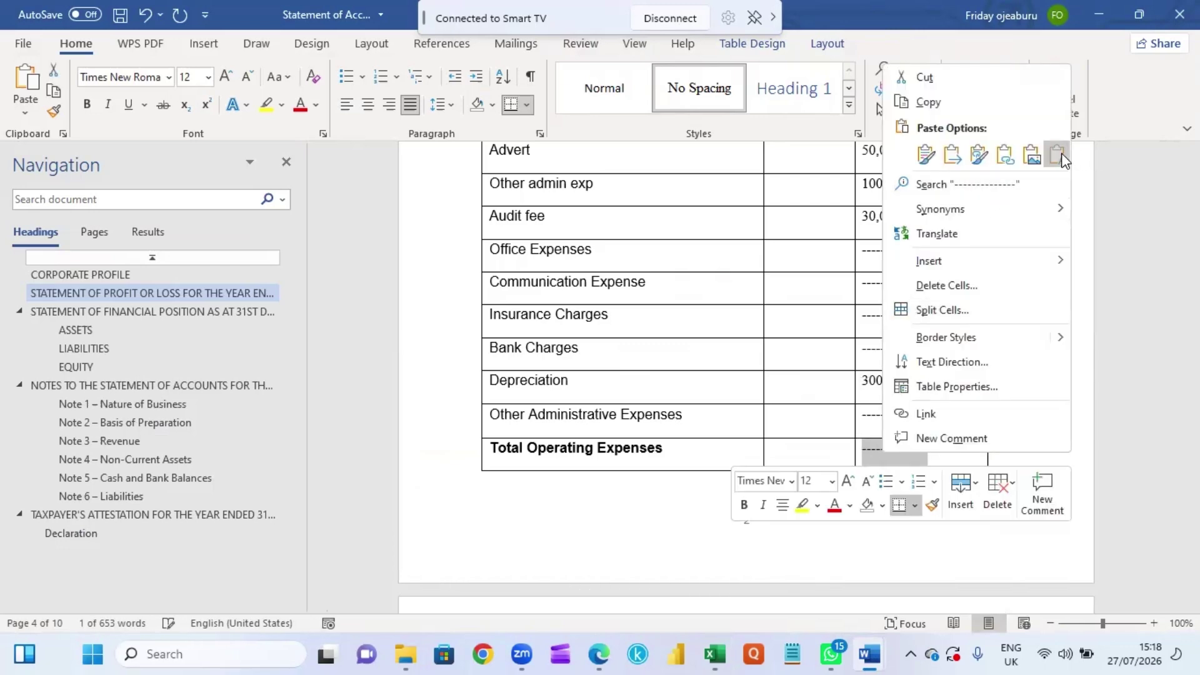
{"action": "left_click", "coordinate": [1064, 154]}
Step: Switch to Excel and copy the 2025 Retained Profit C/F amount, -280,000.00
{"action": "scroll", "coordinate": [929, 416], "scroll_direction": "down", "scroll_amount": 8}
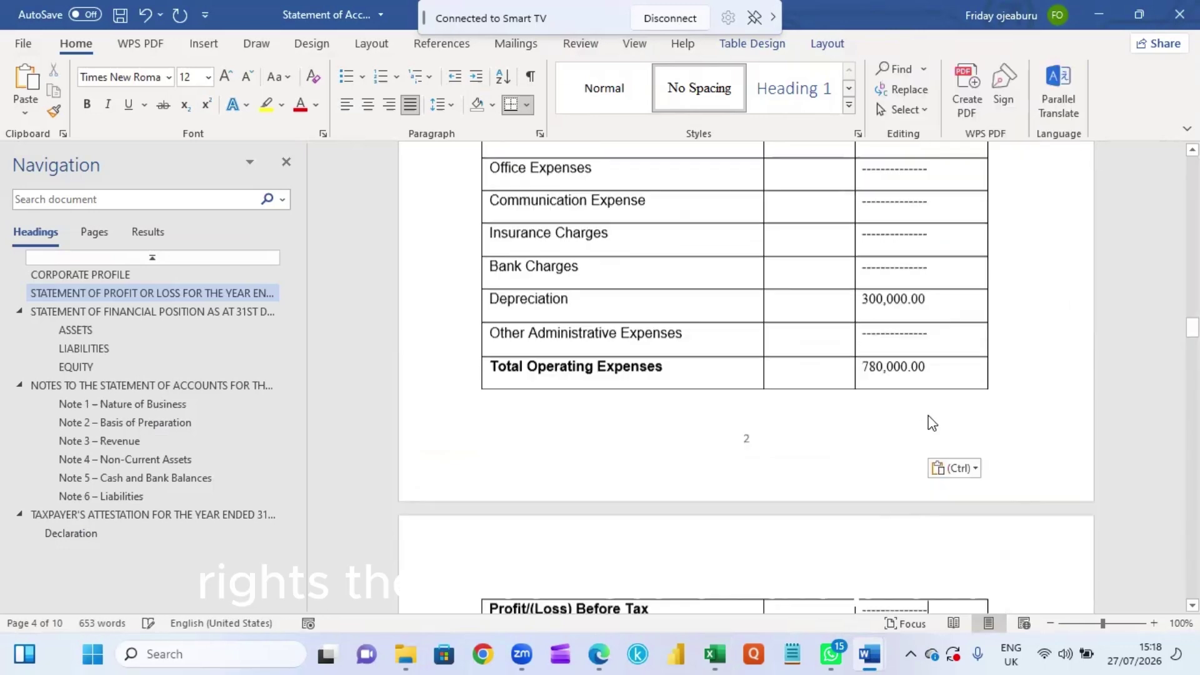
{"action": "left_click", "coordinate": [859, 508]}
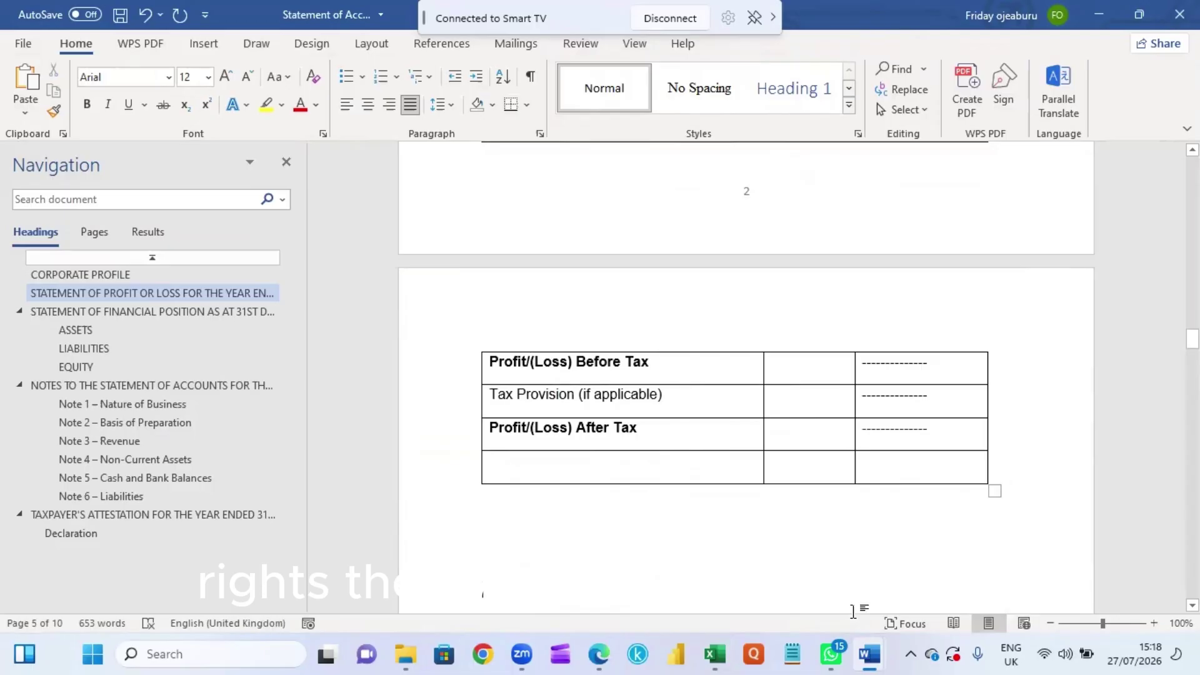
{"action": "left_click", "coordinate": [714, 655]}
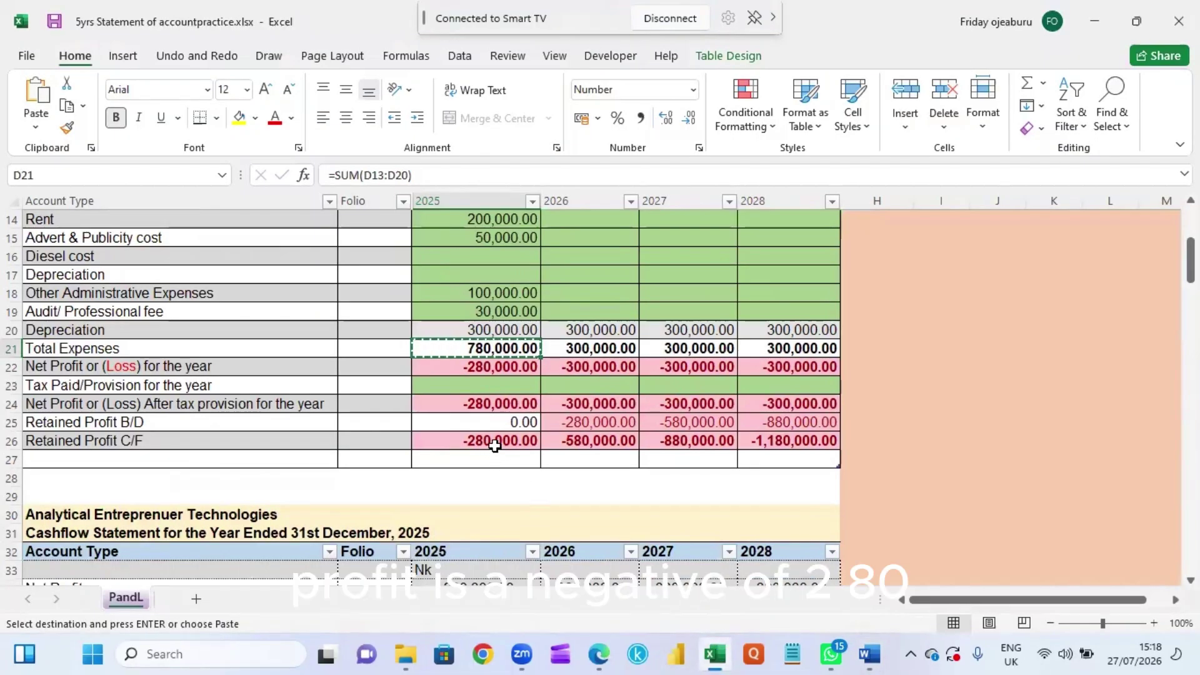
{"action": "left_click", "coordinate": [495, 445]}
{"action": "right_click", "coordinate": [495, 447]}
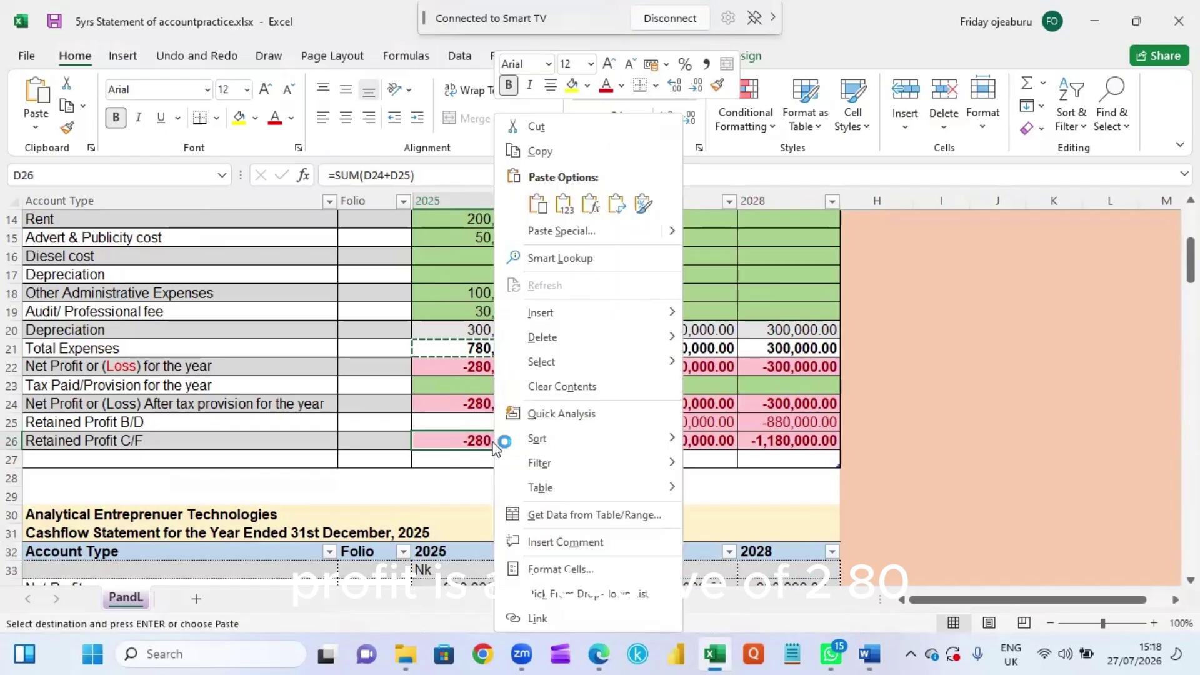
{"action": "left_click", "coordinate": [539, 154]}
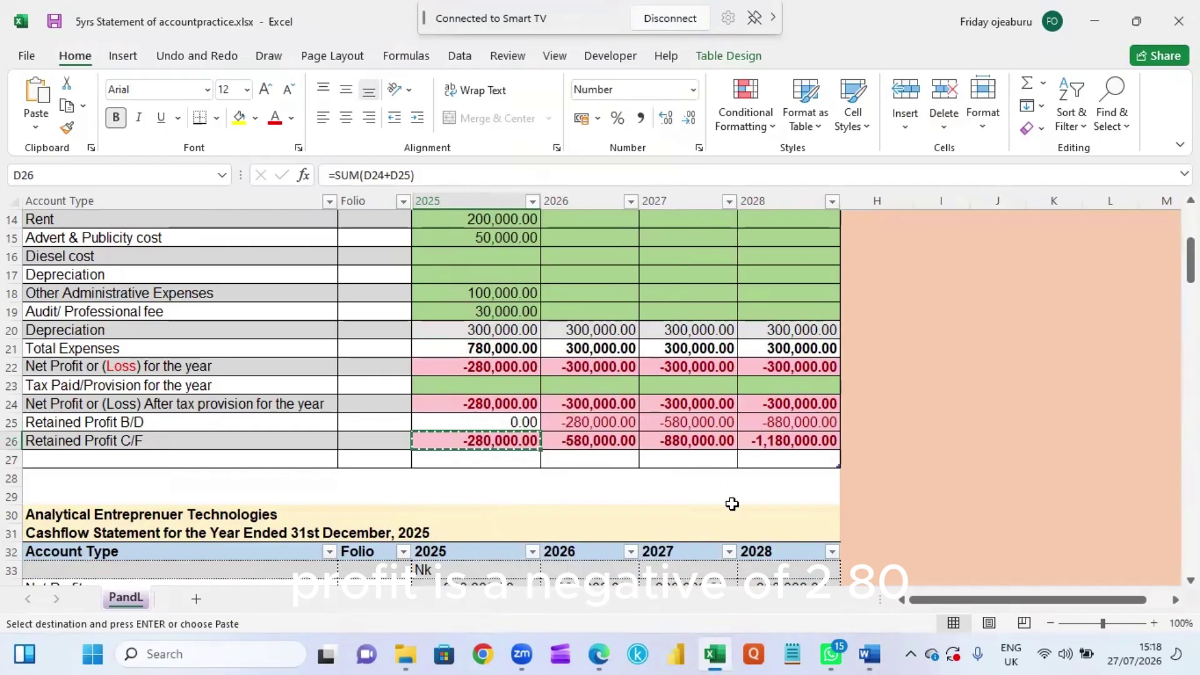
Step: Paste -280,000.00 over the Profit/(Loss) Before Tax and Profit/(Loss) After Tax placeholders in the Word statement
{"action": "left_click", "coordinate": [868, 654]}
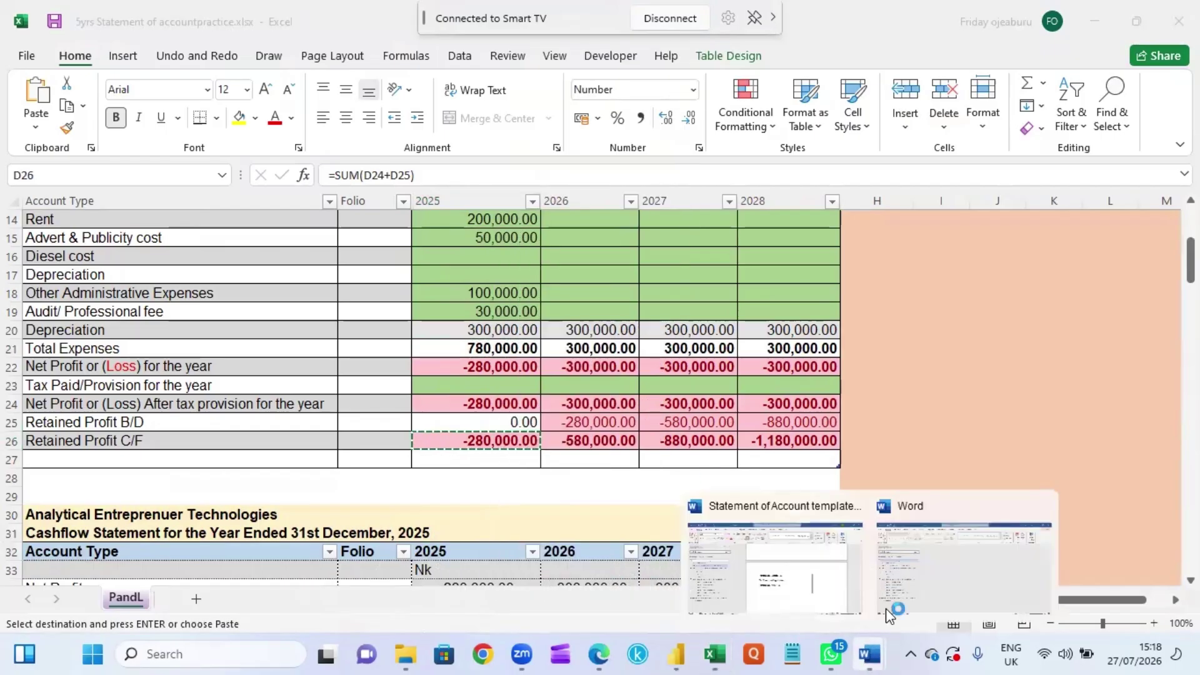
{"action": "left_click", "coordinate": [912, 571]}
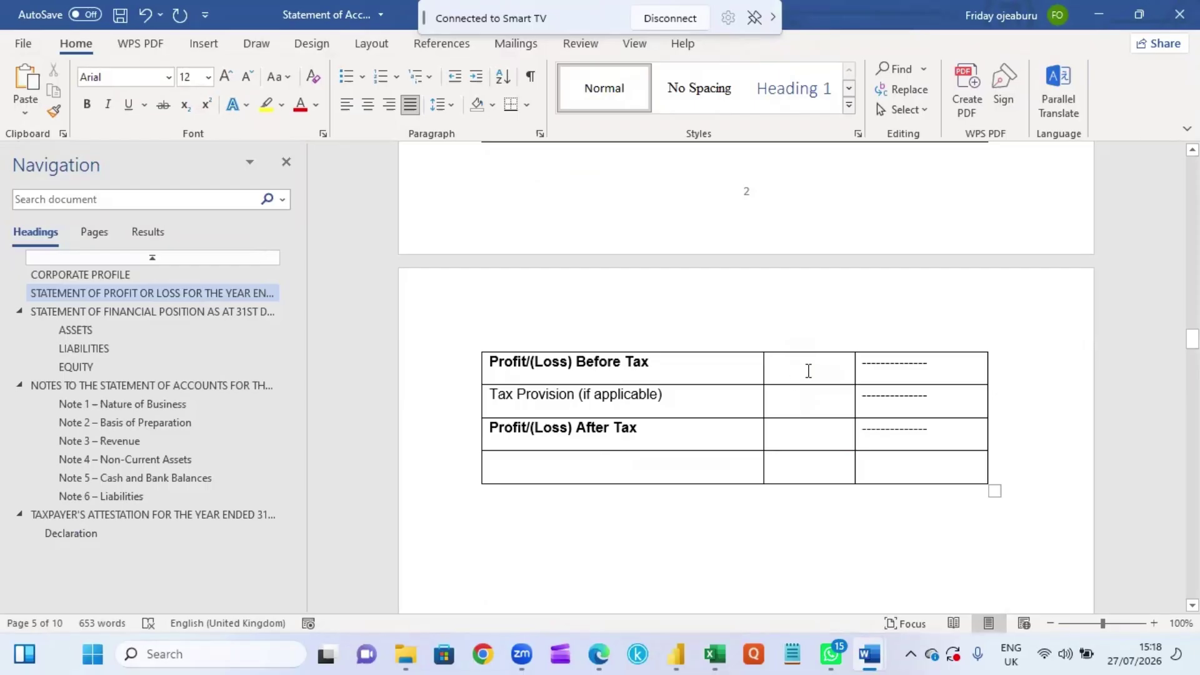
{"action": "left_click", "coordinate": [808, 371]}
{"action": "double_click", "coordinate": [885, 369]}
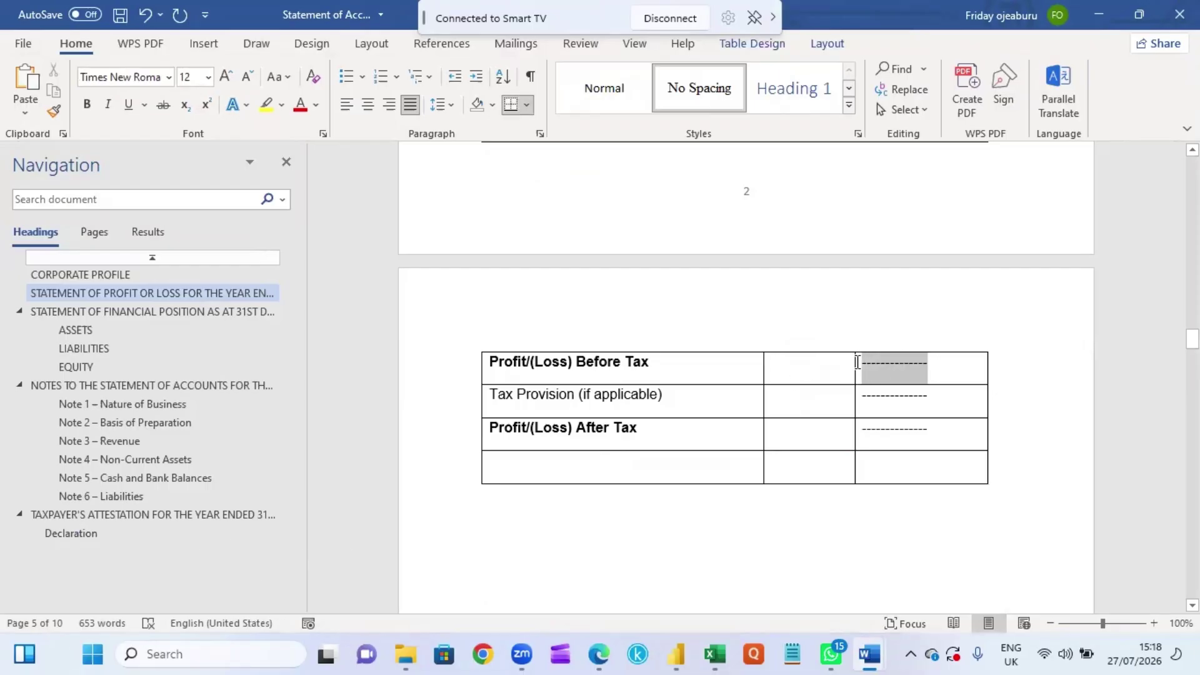
{"action": "right_click", "coordinate": [879, 361]}
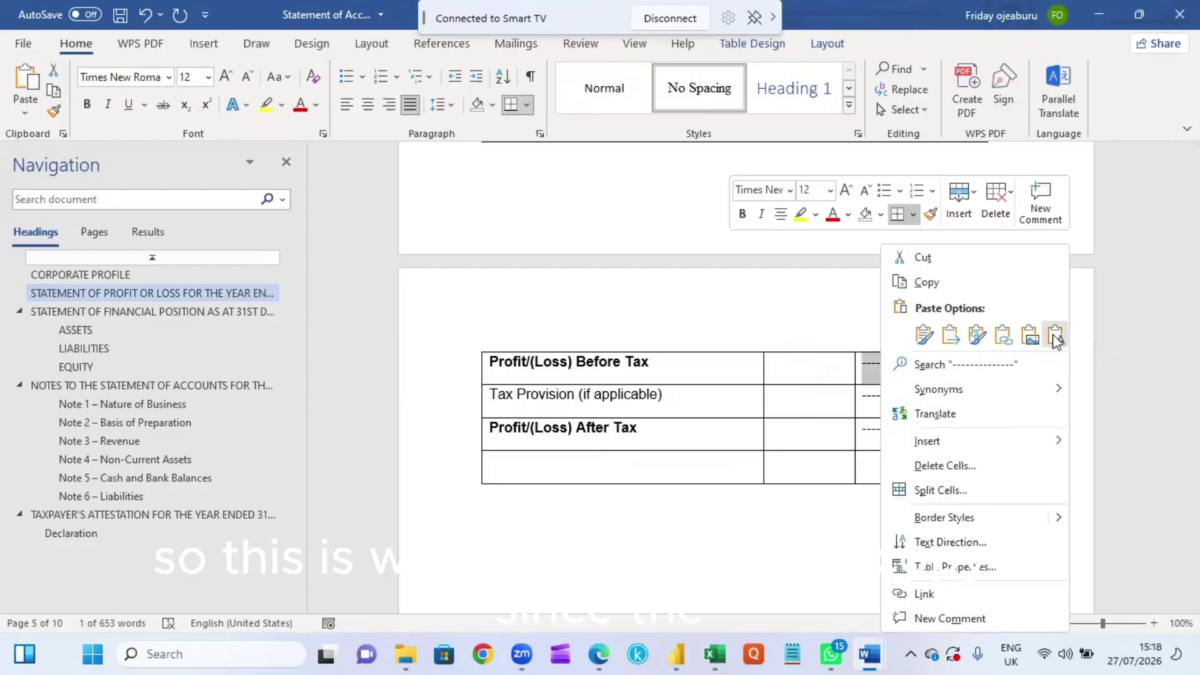
{"action": "key", "text": "Escape"}
{"action": "key", "text": "ctrl+v"}
{"action": "left_click_drag", "start_coordinate": [929, 428], "coordinate": [872, 432]}
{"action": "right_click", "coordinate": [873, 429]}
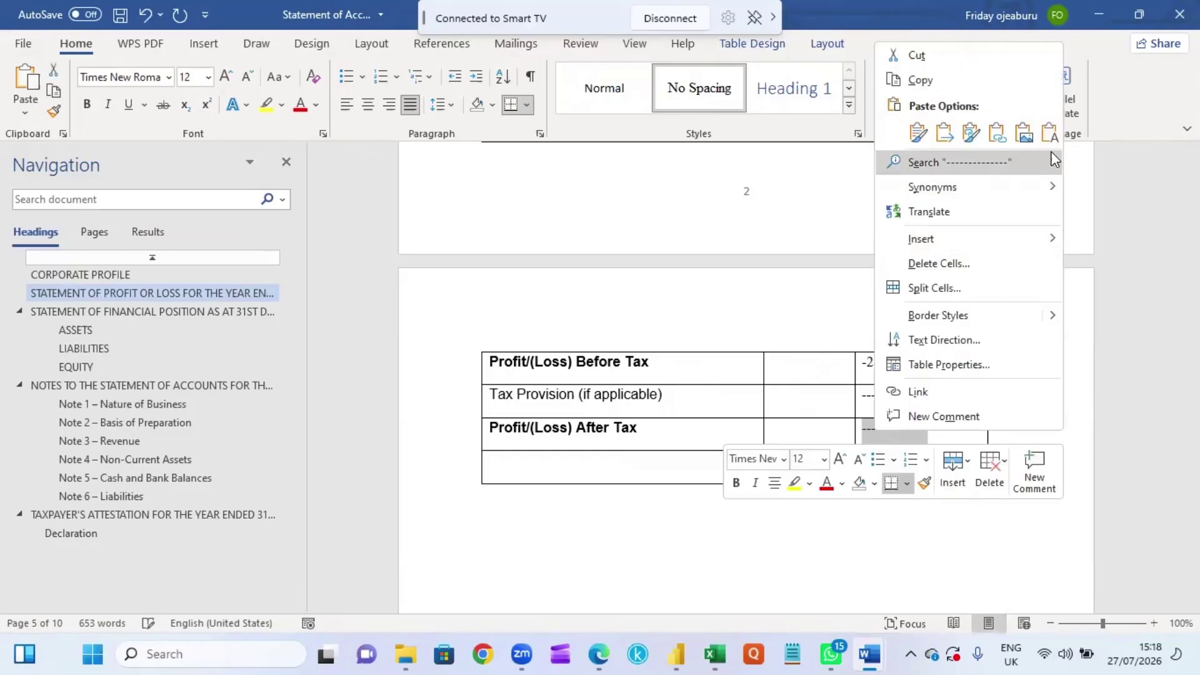
{"action": "left_click", "coordinate": [1050, 132]}
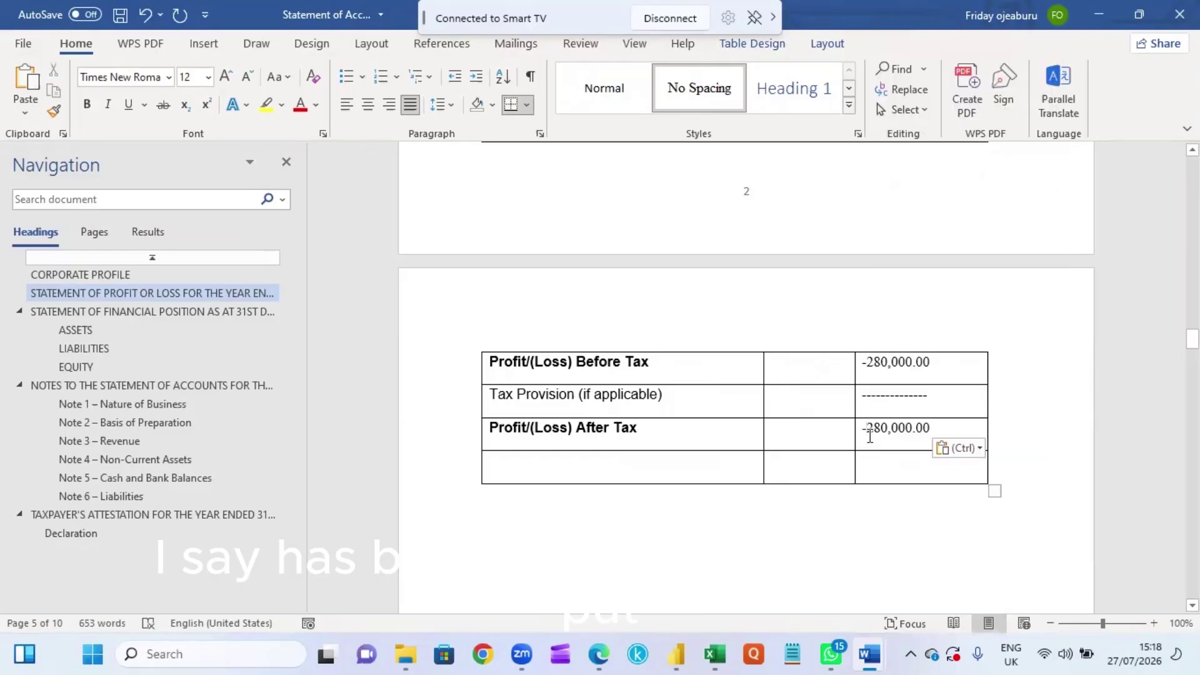
Step: Replace the minus sign with parentheses in the After Tax and Before Tax amounts, making each (280,000.00)
{"action": "key", "text": "BackSpace"}
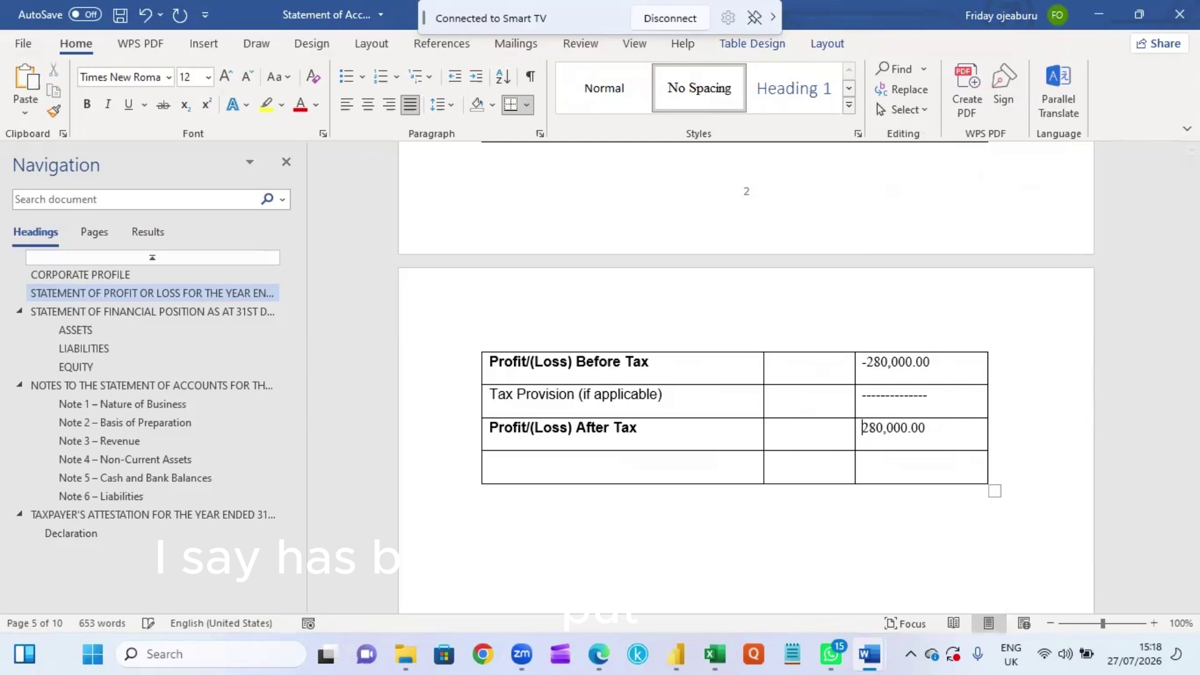
{"action": "type", "text": "("}
{"action": "key", "text": "Right"}
{"action": "key", "text": "Right"}
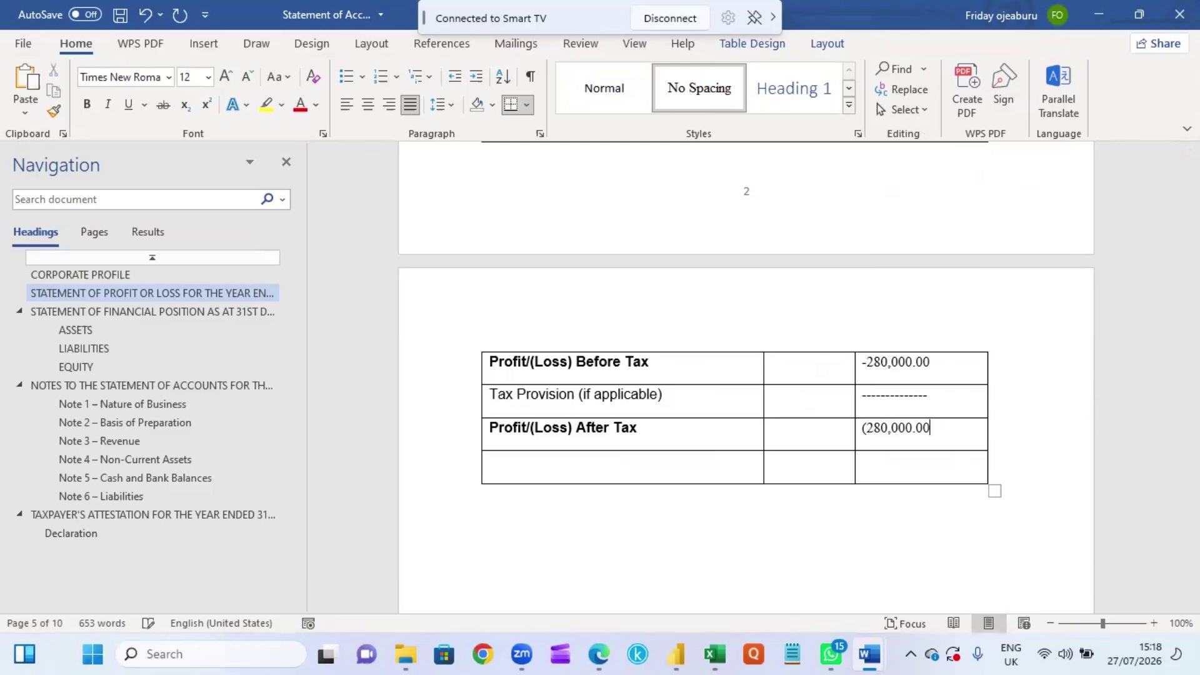
{"action": "type", "text": ")"}
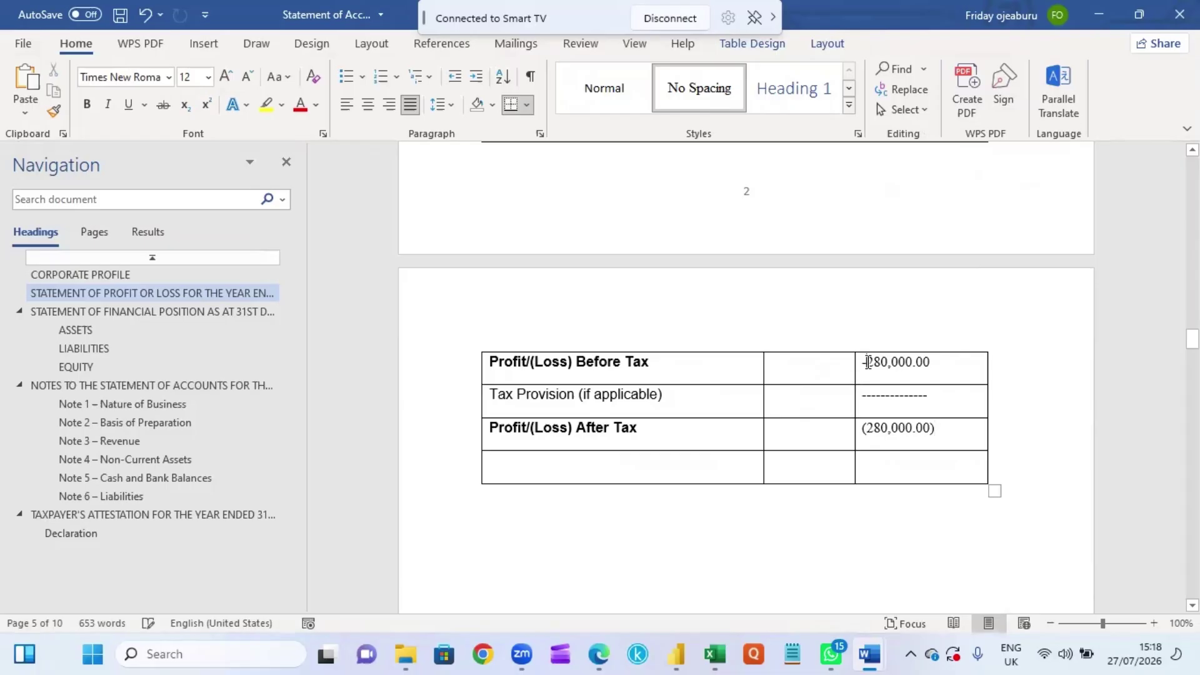
{"action": "left_click", "coordinate": [865, 362]}
{"action": "type", "text": "("}
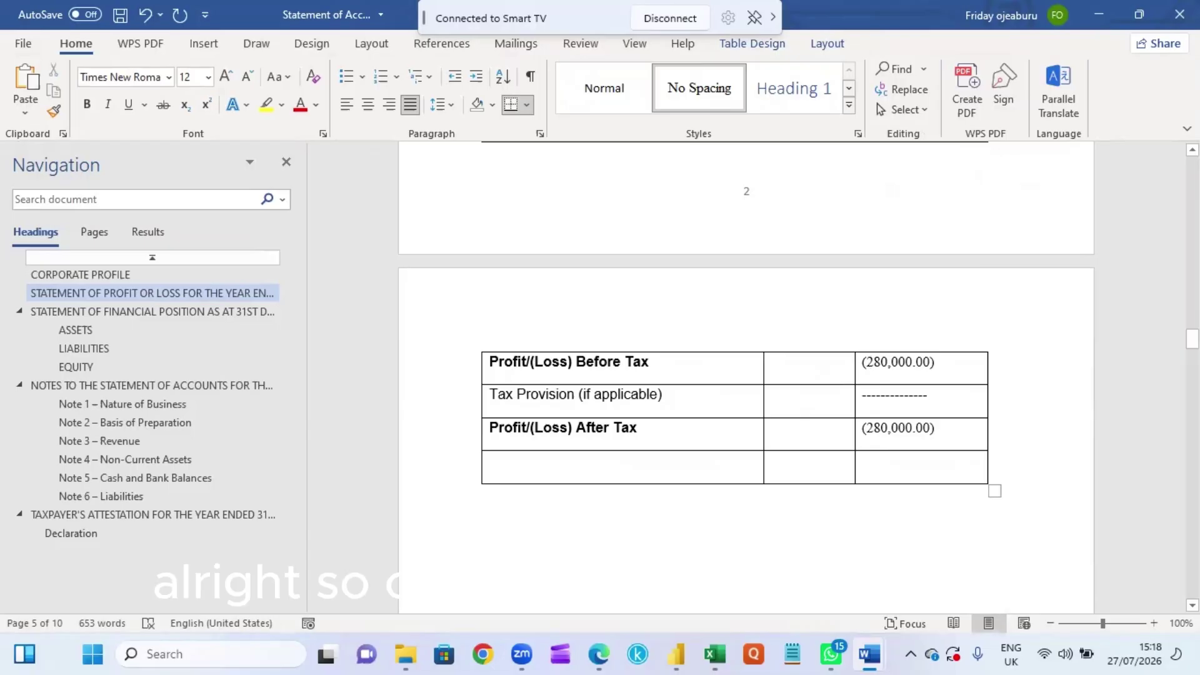
Step: Paste -280,000.00 over the Cash and Bank Balances placeholder in the statement of financial position's assets table
{"action": "scroll", "coordinate": [746, 375], "scroll_direction": "down", "scroll_amount": 10}
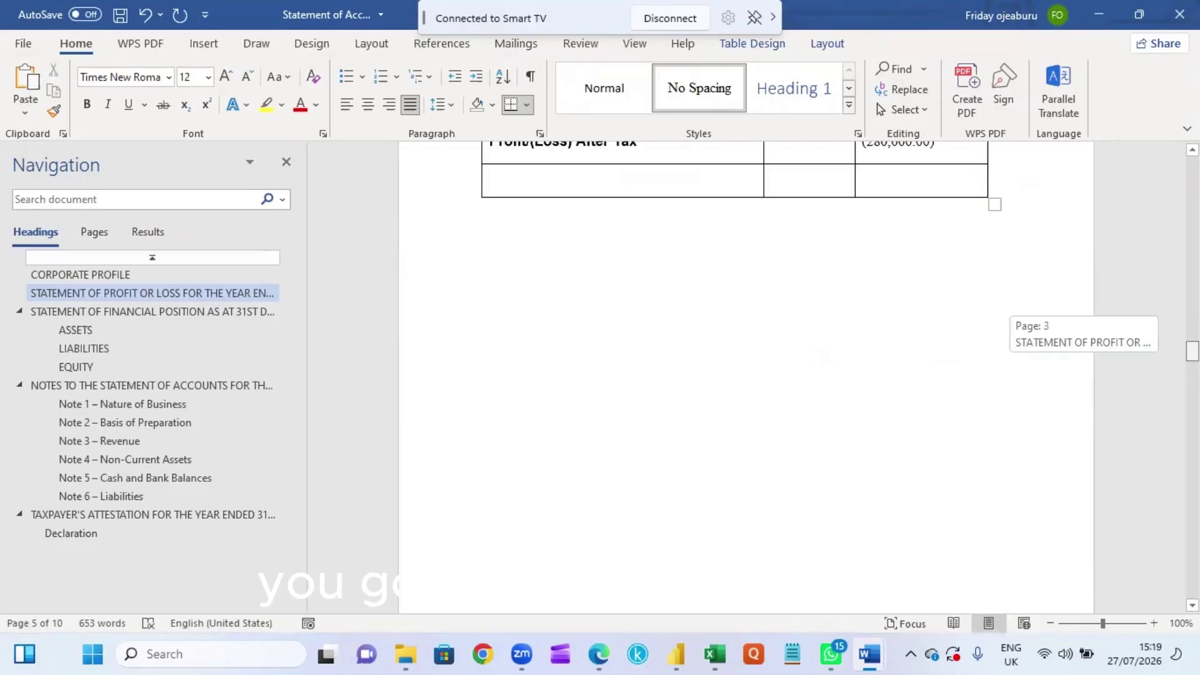
{"action": "scroll", "coordinate": [745, 375], "scroll_direction": "down", "scroll_amount": 5}
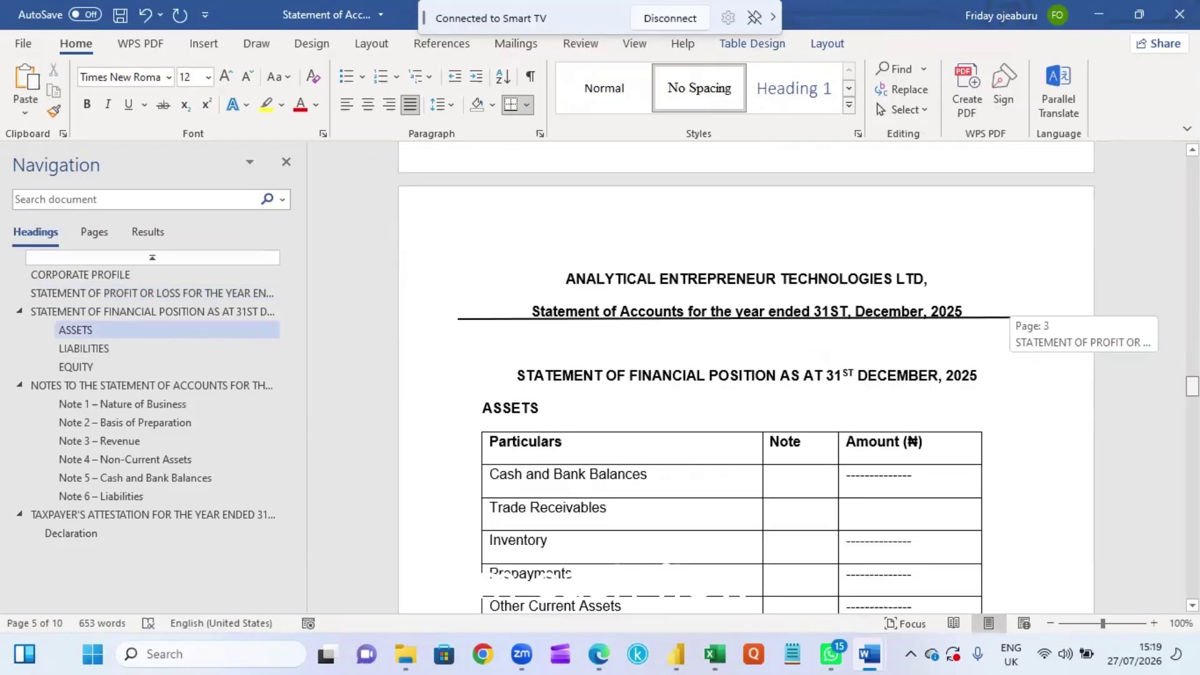
{"action": "scroll", "coordinate": [745, 375], "scroll_direction": "down", "scroll_amount": 3}
{"action": "scroll", "coordinate": [745, 375], "scroll_direction": "down", "scroll_amount": 1}
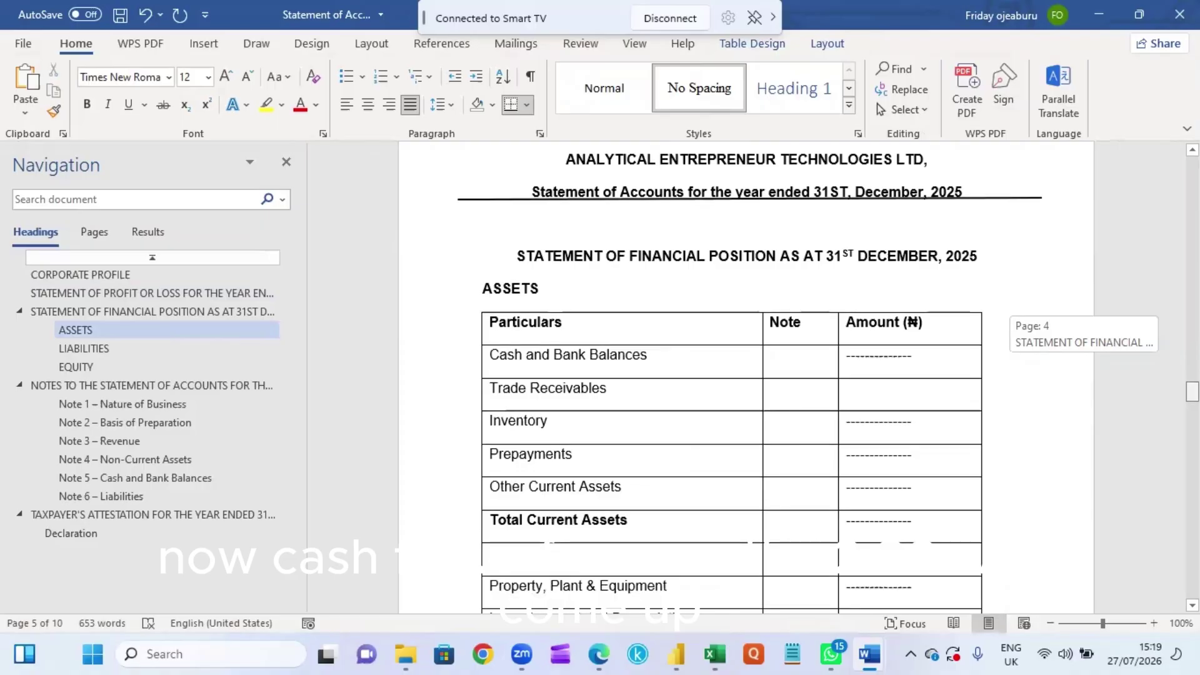
{"action": "scroll", "coordinate": [917, 315], "scroll_direction": "down", "scroll_amount": 2}
{"action": "double_click", "coordinate": [849, 299]}
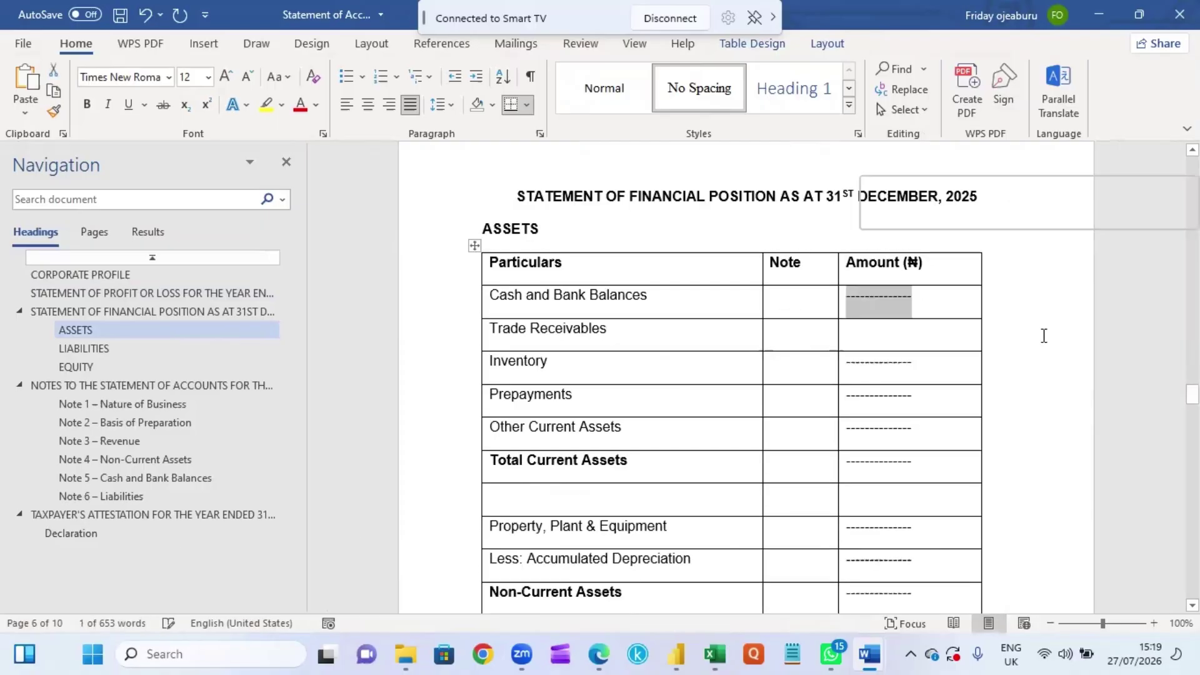
{"action": "right_click", "coordinate": [1046, 335]}
{"action": "key", "text": "Escape"}
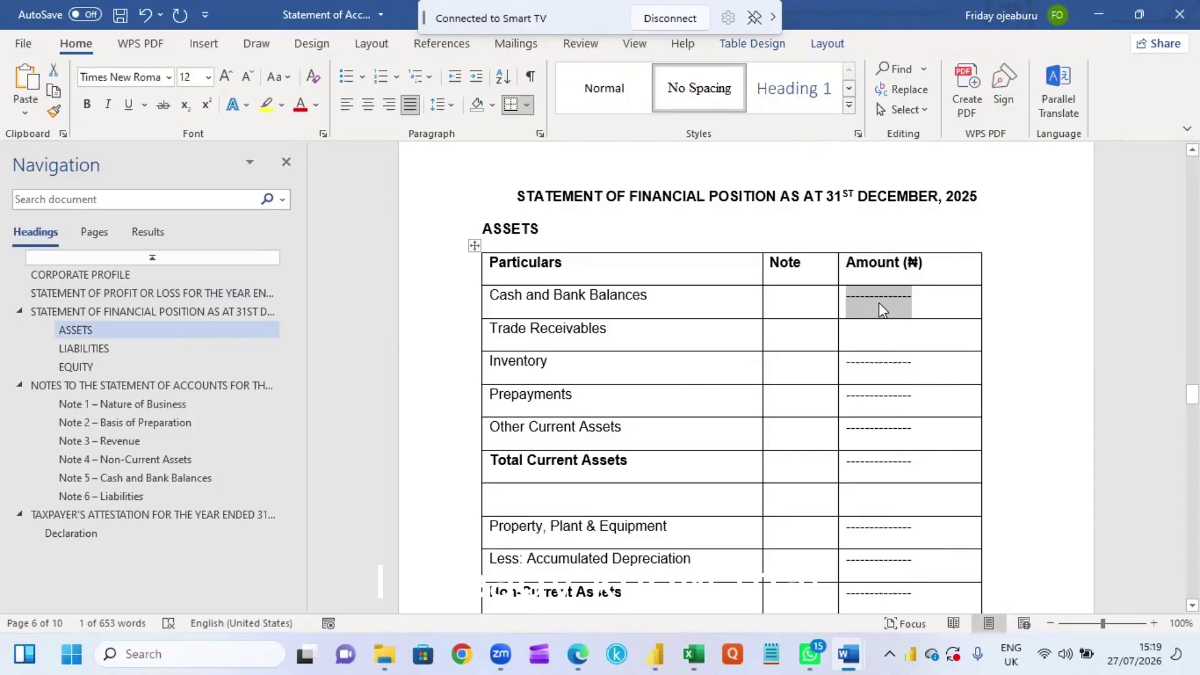
{"action": "right_click", "coordinate": [925, 307]}
{"action": "key", "text": "ctrl+v"}
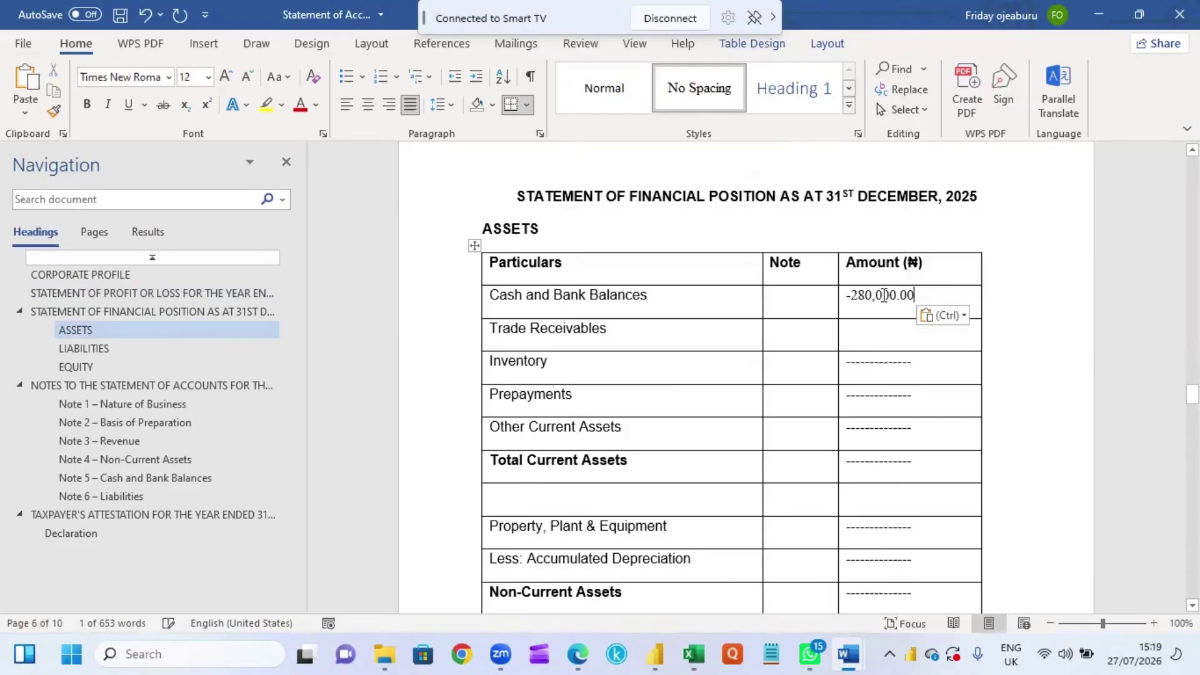
Step: Rewrite the Cash and Bank Balances amount in parentheses as (280,000.00)
{"action": "left_click", "coordinate": [854, 295]}
{"action": "key", "text": "BackSpace"}
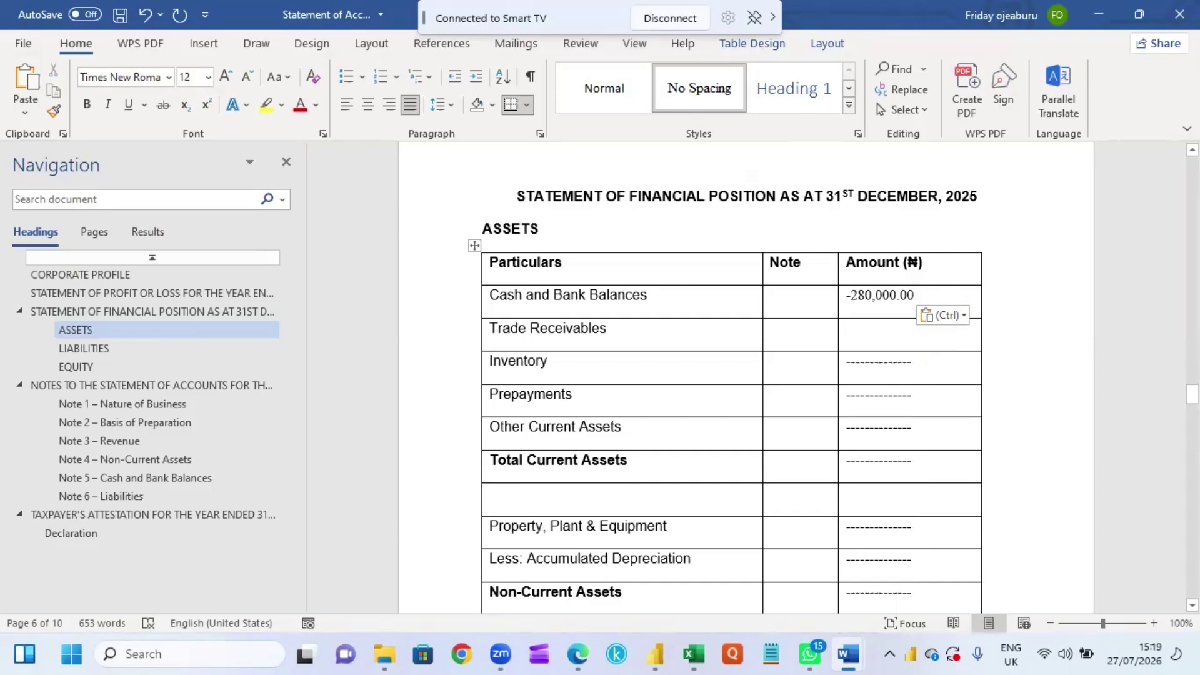
{"action": "type", "text": "("}
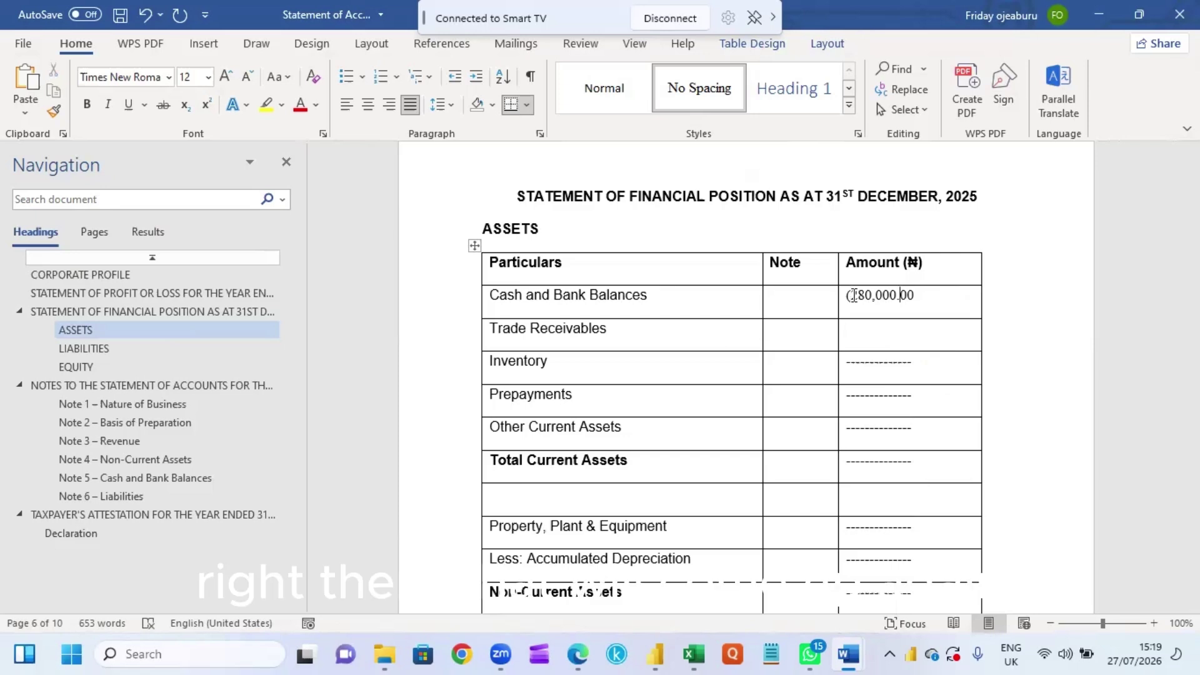
{"action": "key", "text": "End"}
{"action": "type", "text": ")"}
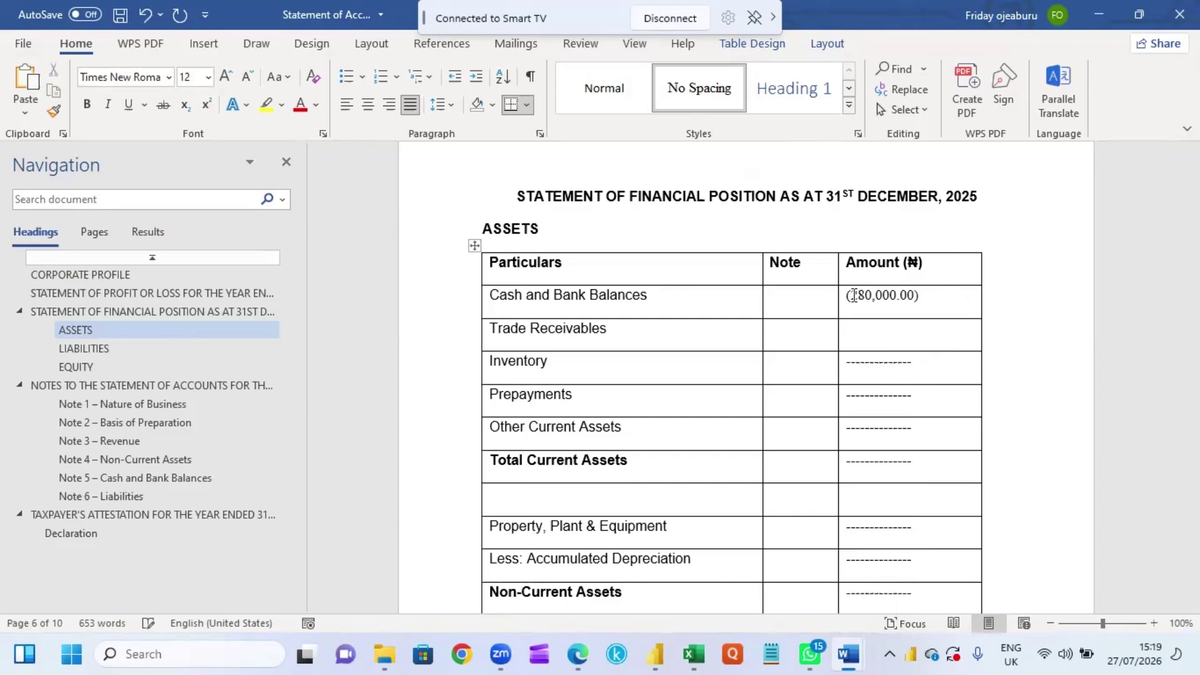
{"action": "left_click", "coordinate": [853, 295]}
{"action": "type", "text": "2"}
{"action": "left_click", "coordinate": [933, 296]}
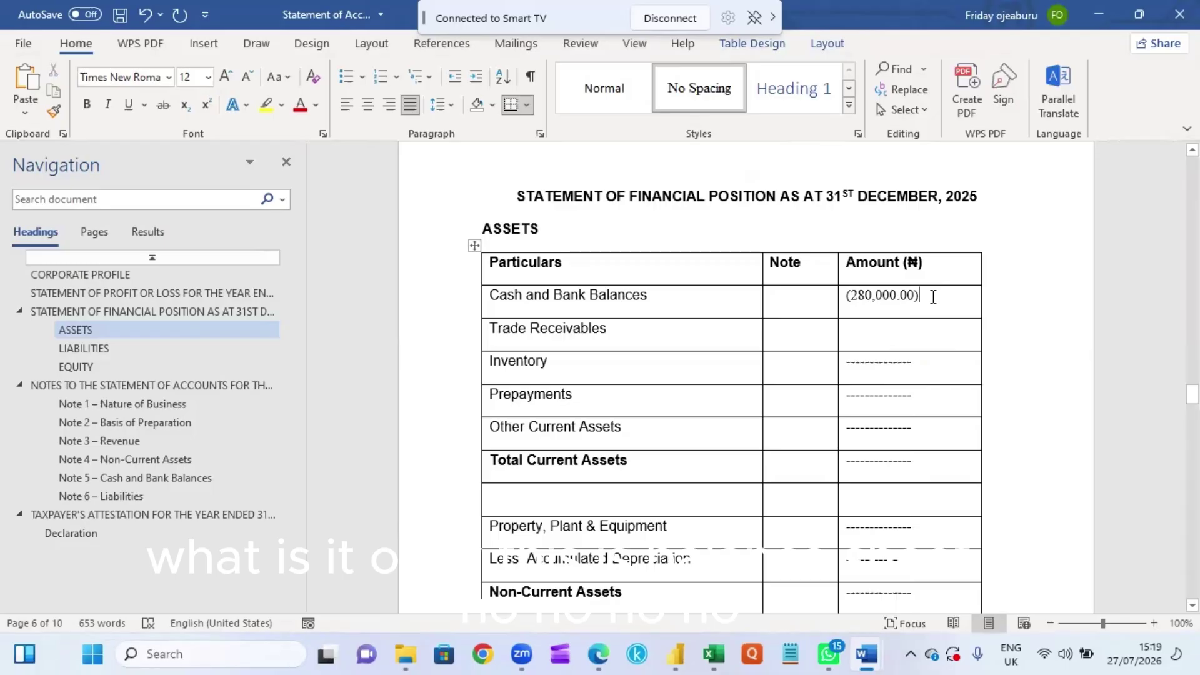
Step: Switch to the Excel workbook and copy the 2025 Non-Current Assets figure, 2,700,000.00, from the statement of financial position
{"action": "mouse_move", "coordinate": [724, 654]}
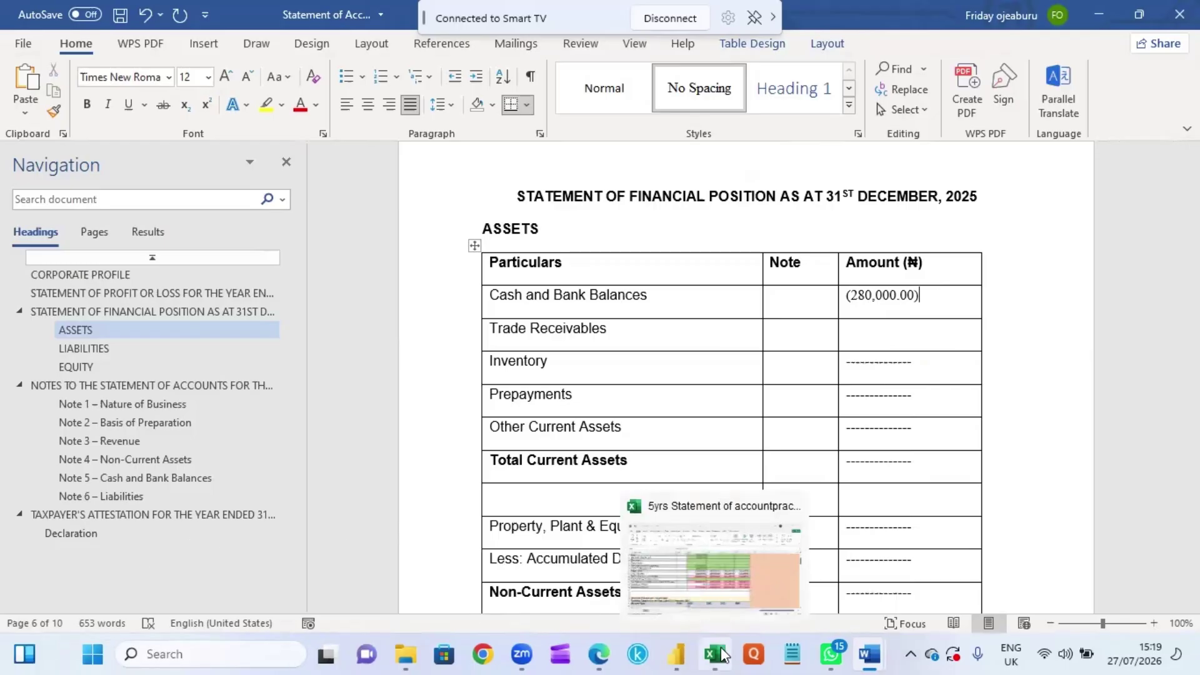
{"action": "left_click", "coordinate": [716, 613]}
{"action": "key", "text": "Down"}
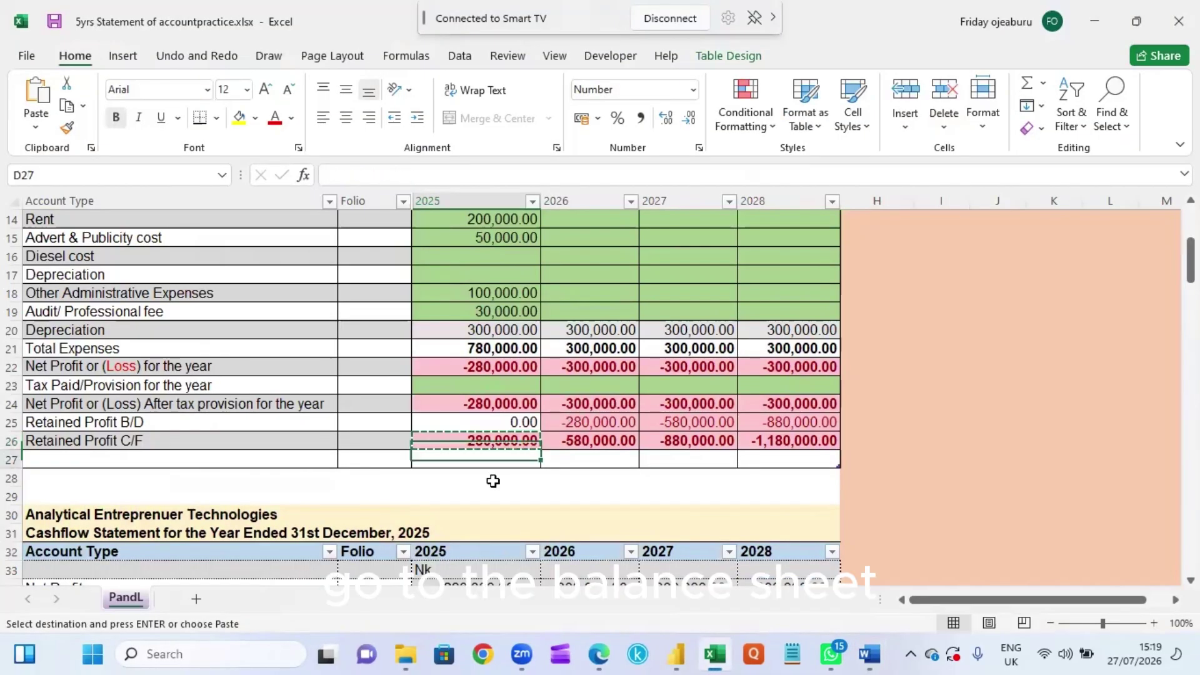
{"action": "key", "text": "Down"}
{"action": "key", "text": "Down"}
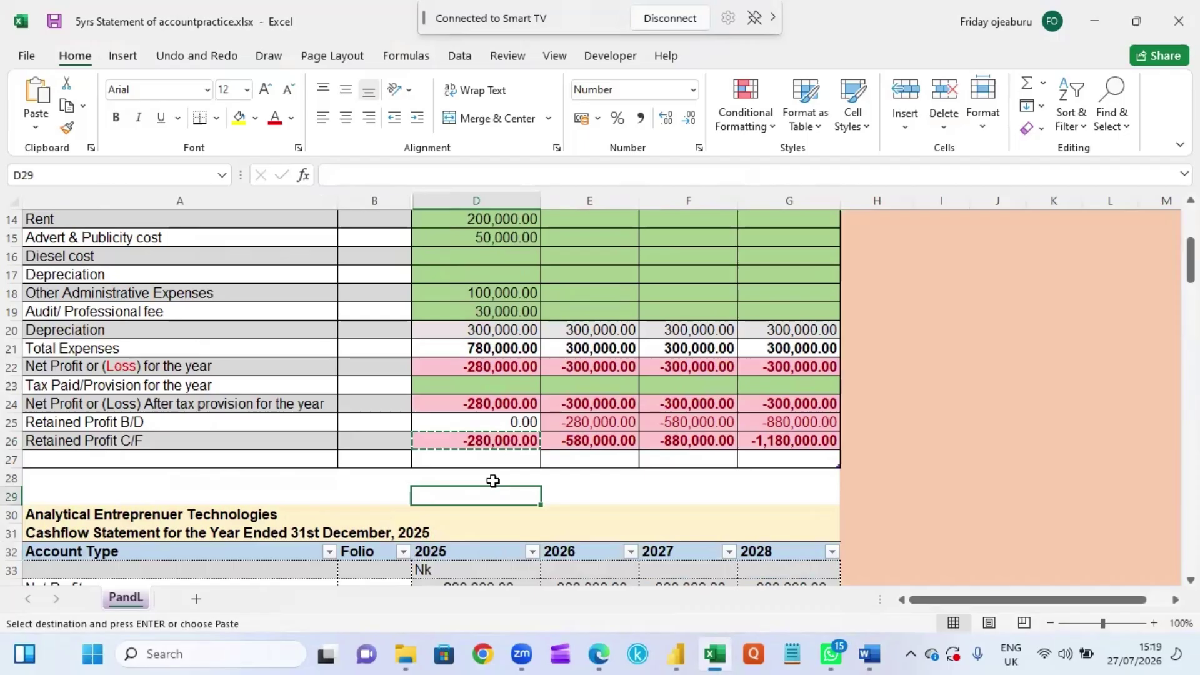
{"action": "key", "text": "Down"}
{"action": "key", "text": "Down"}
{"action": "key", "text": "Down"}
{"action": "key", "text": "Down"}
{"action": "key", "text": "Down"}
{"action": "key", "text": "Down"}
{"action": "key", "text": "Down"}
{"action": "key", "text": "Down"}
{"action": "key", "text": "Down"}
{"action": "key", "text": "Down"}
{"action": "key", "text": "Down"}
{"action": "key", "text": "Down"}
{"action": "key", "text": "Down"}
{"action": "key", "text": "Down"}
{"action": "key", "text": "Down"}
{"action": "key", "text": "Down"}
{"action": "key", "text": "Down"}
{"action": "key", "text": "Down"}
{"action": "key", "text": "Down"}
{"action": "key", "text": "Down"}
{"action": "key", "text": "Down"}
{"action": "key", "text": "Down"}
{"action": "key", "text": "Down"}
{"action": "key", "text": "Down"}
{"action": "key", "text": "Down"}
{"action": "key", "text": "Down"}
{"action": "key", "text": "Down"}
{"action": "key", "text": "Down"}
{"action": "key", "text": "Down"}
{"action": "key", "text": "Down"}
{"action": "key", "text": "Down"}
{"action": "key", "text": "Down"}
{"action": "key", "text": "Down"}
{"action": "key", "text": "Down"}
{"action": "key", "text": "Down"}
{"action": "key", "text": "Down"}
{"action": "key", "text": "Down"}
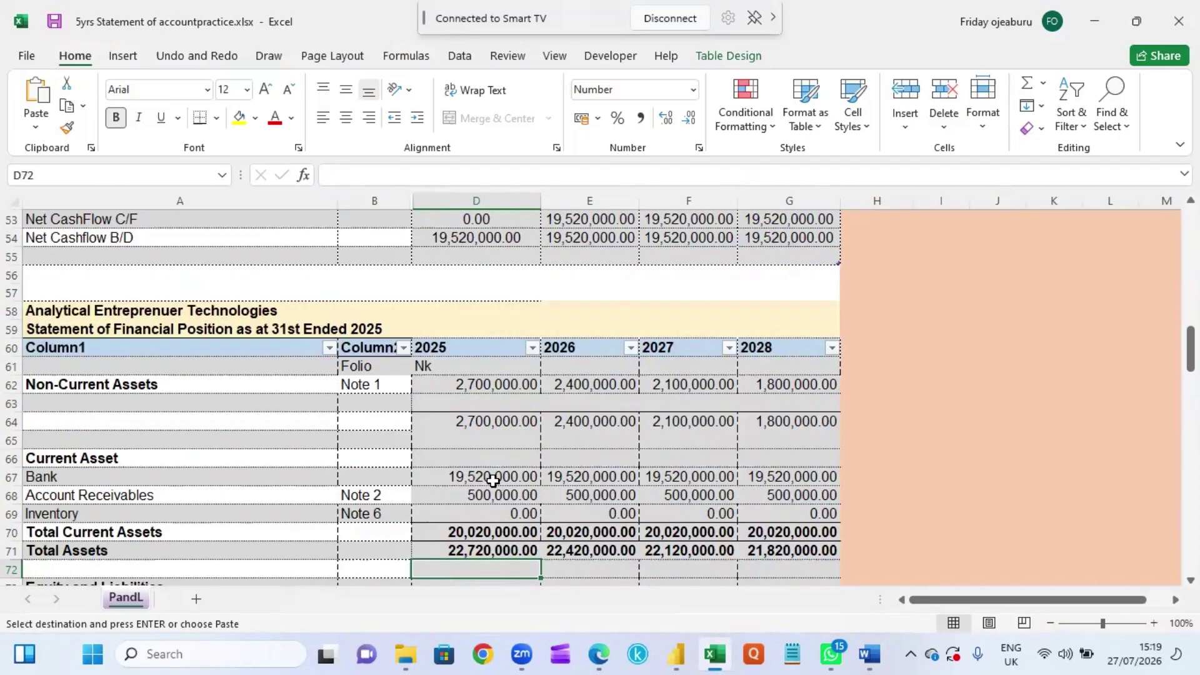
{"action": "left_click", "coordinate": [495, 386]}
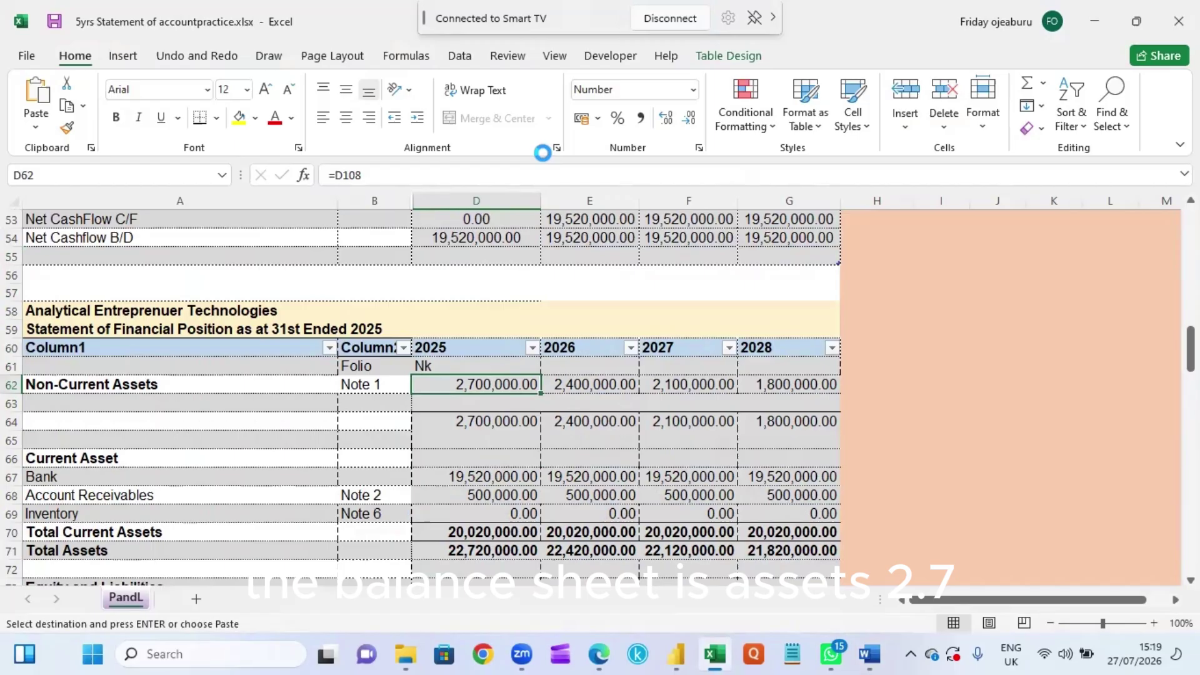
{"action": "right_click", "coordinate": [494, 385]}
{"action": "key", "text": "ctrl+c"}
Step: Return to the Word statement and delete the Cash and Bank Balances amount in the assets table
{"action": "left_click", "coordinate": [873, 655]}
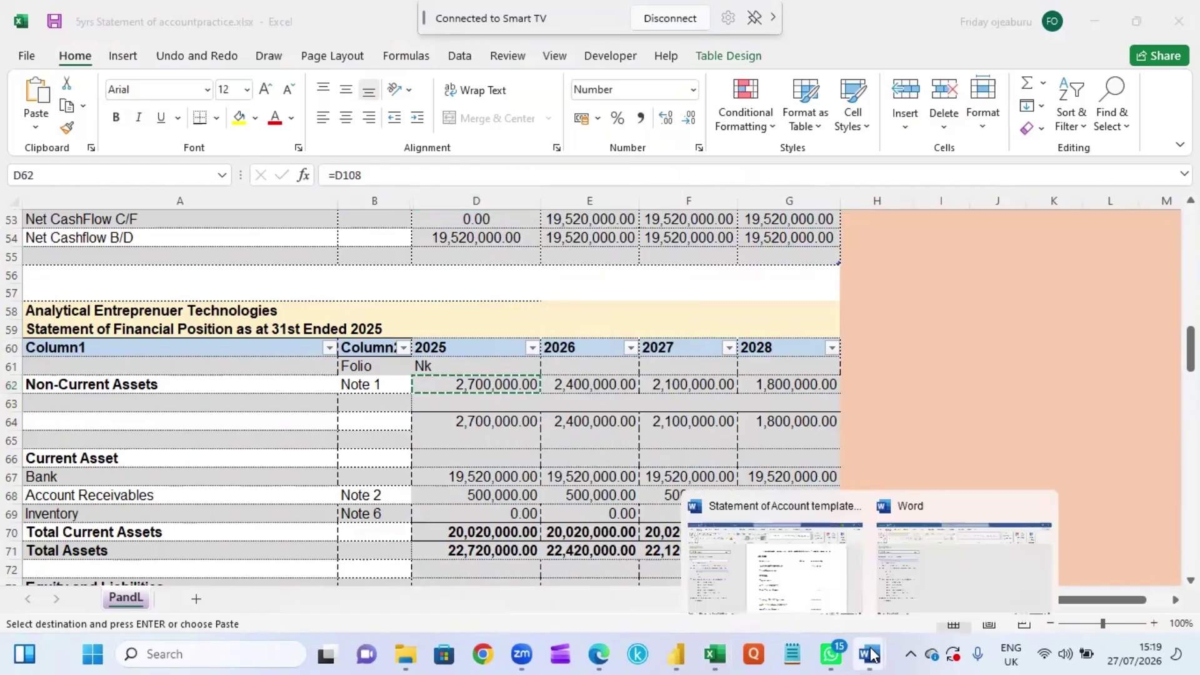
{"action": "left_click", "coordinate": [877, 591]}
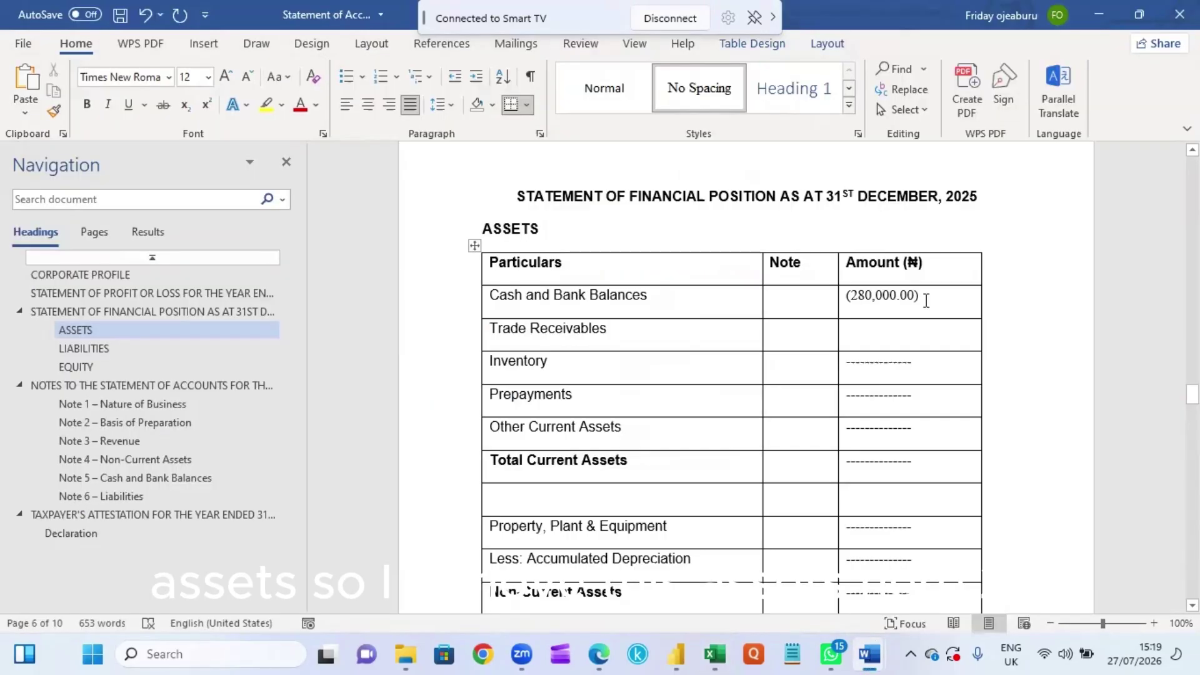
{"action": "left_click_drag", "start_coordinate": [926, 300], "coordinate": [837, 299]}
{"action": "key", "text": "Delete"}
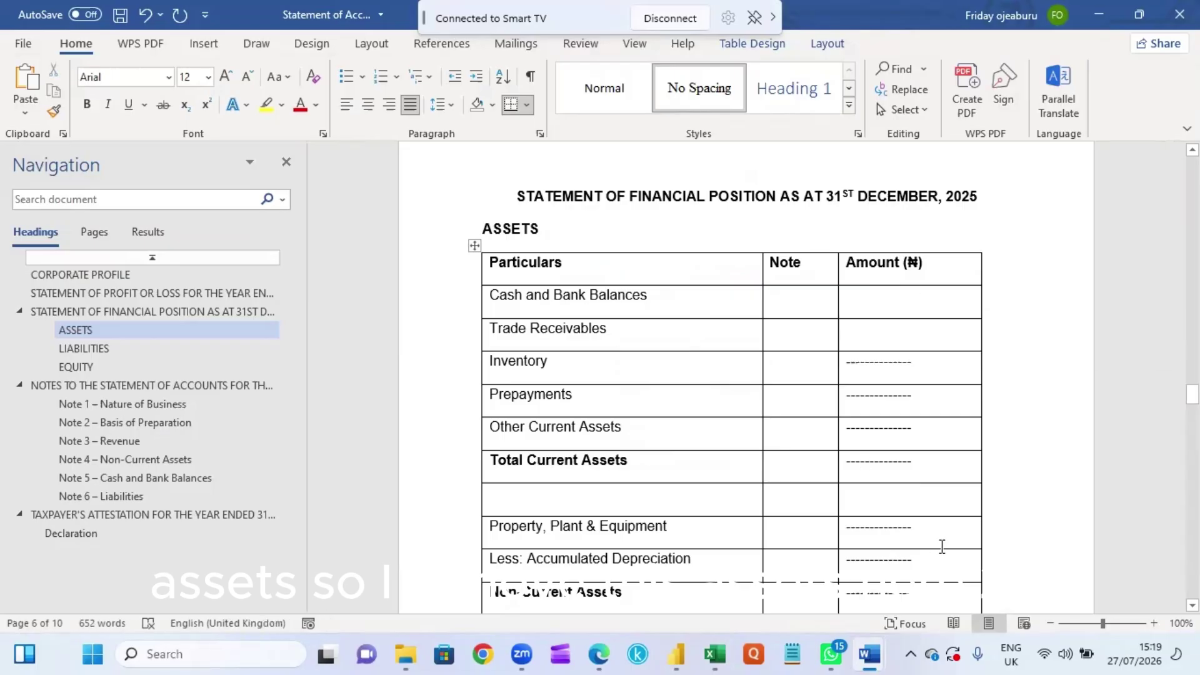
Step: Replace the Property, Plant & Equipment placeholder in the assets table with 3,000,000
{"action": "left_click_drag", "start_coordinate": [942, 547], "coordinate": [848, 531]}
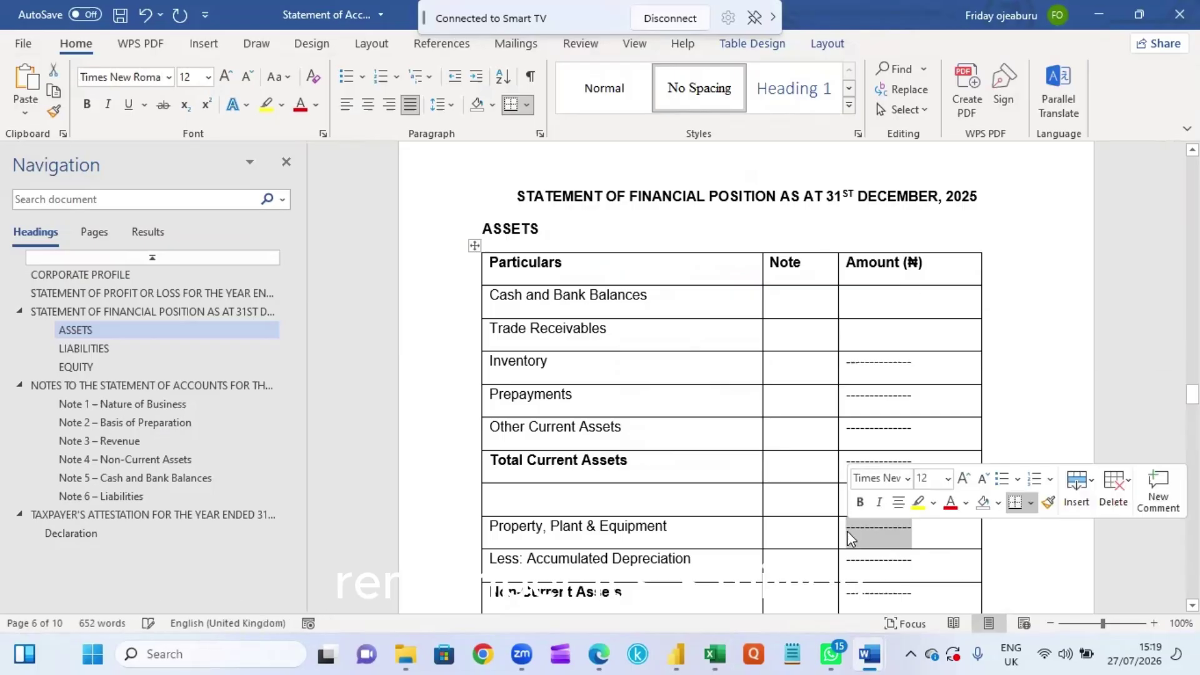
{"action": "type", "text": "3,000"}
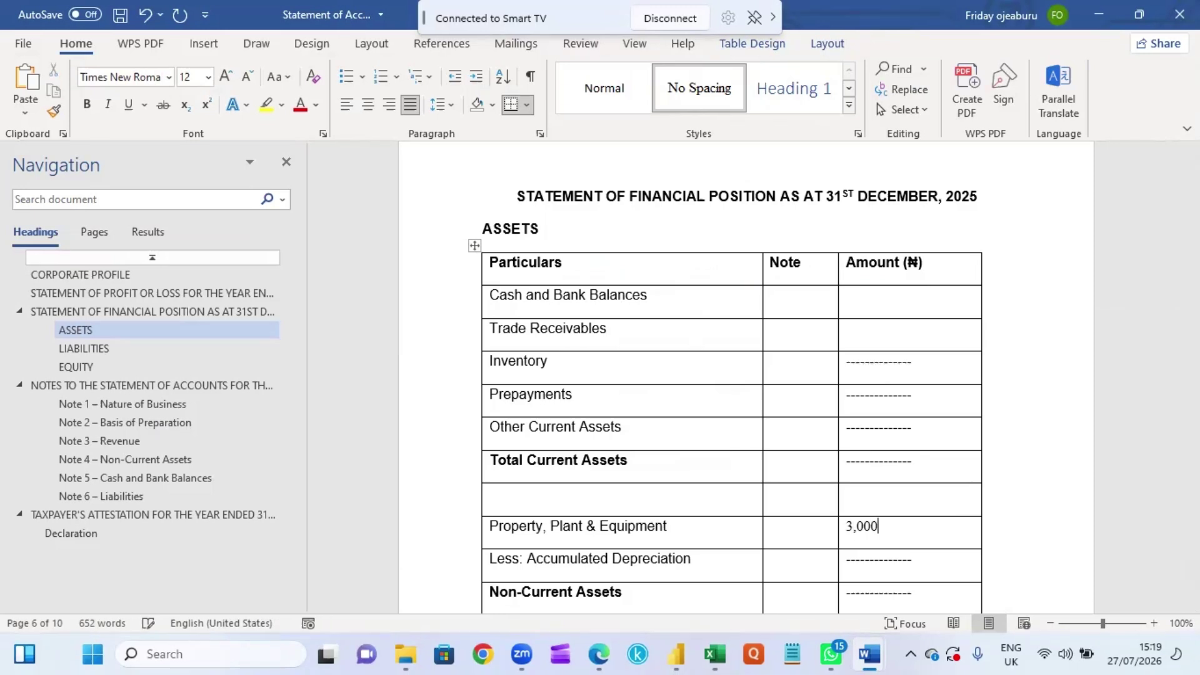
{"action": "type", "text": ",000"}
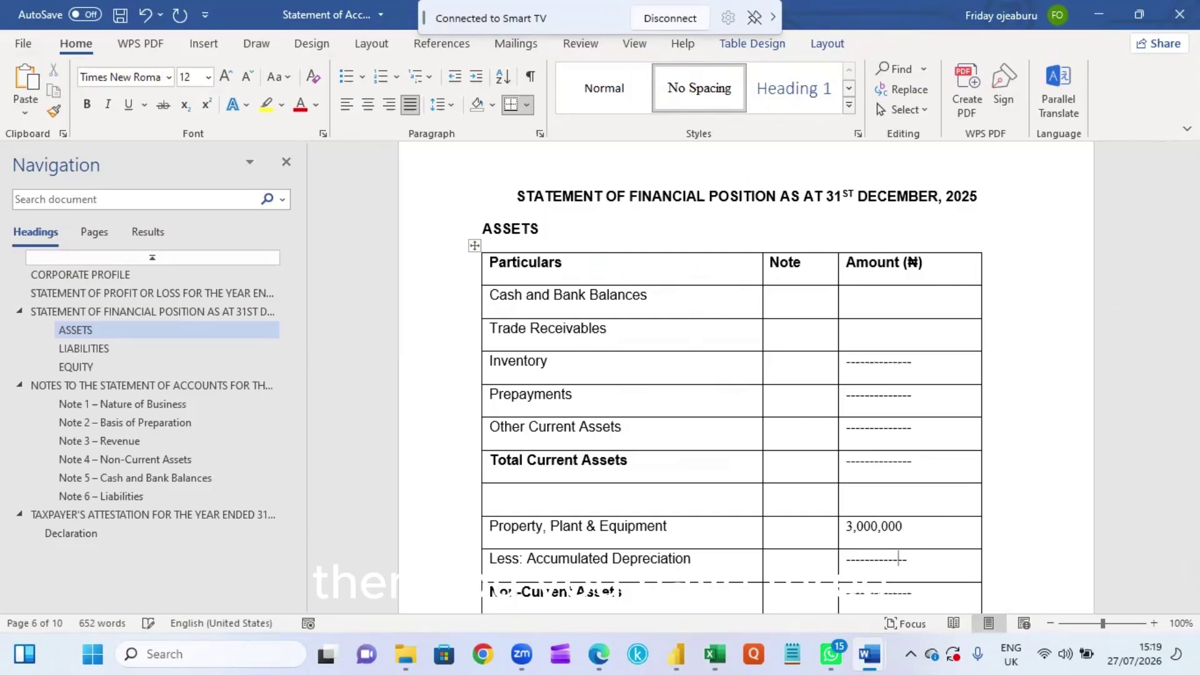
Step: Replace the Less: Accumulated Depreciation placeholder dashes with 300,000
{"action": "left_click", "coordinate": [898, 558]}
{"action": "key", "text": "BackSpace"}
{"action": "key", "text": "BackSpace"}
{"action": "key", "text": "BackSpace"}
{"action": "key", "text": "BackSpace"}
{"action": "key", "text": "BackSpace"}
{"action": "key", "text": "BackSpace"}
{"action": "key", "text": "BackSpace"}
{"action": "key", "text": "BackSpace"}
{"action": "key", "text": "BackSpace"}
{"action": "key", "text": "BackSpace"}
{"action": "key", "text": "BackSpace"}
{"action": "key", "text": "BackSpace"}
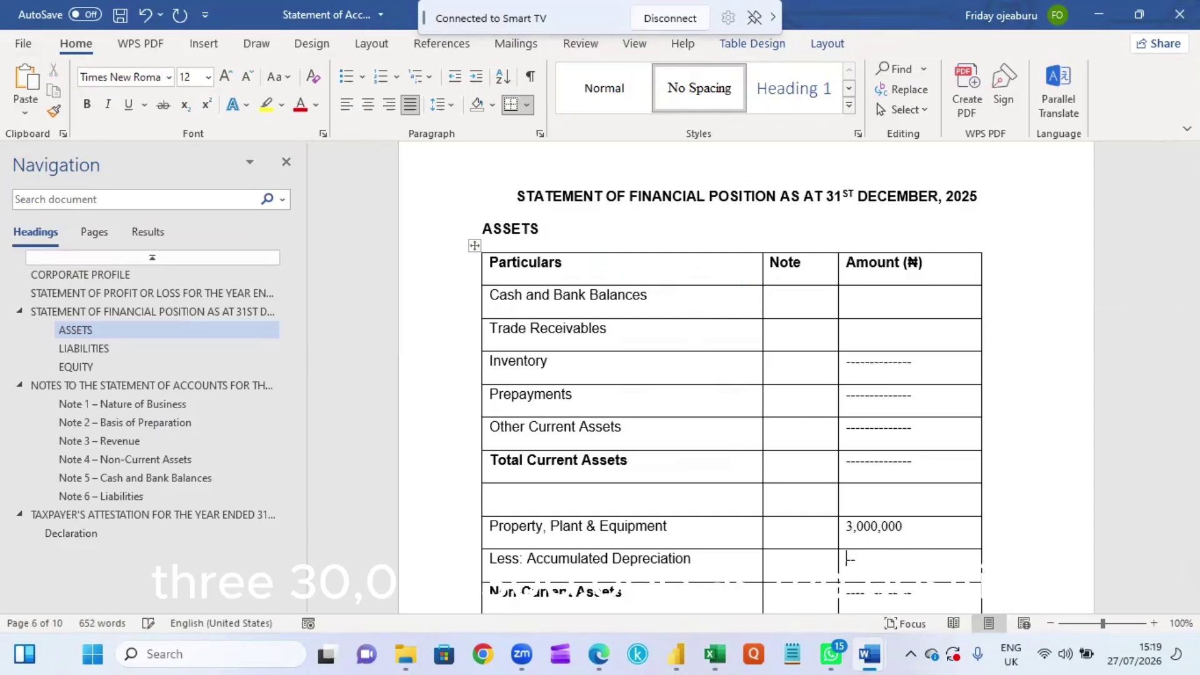
{"action": "type", "text": "300,000"}
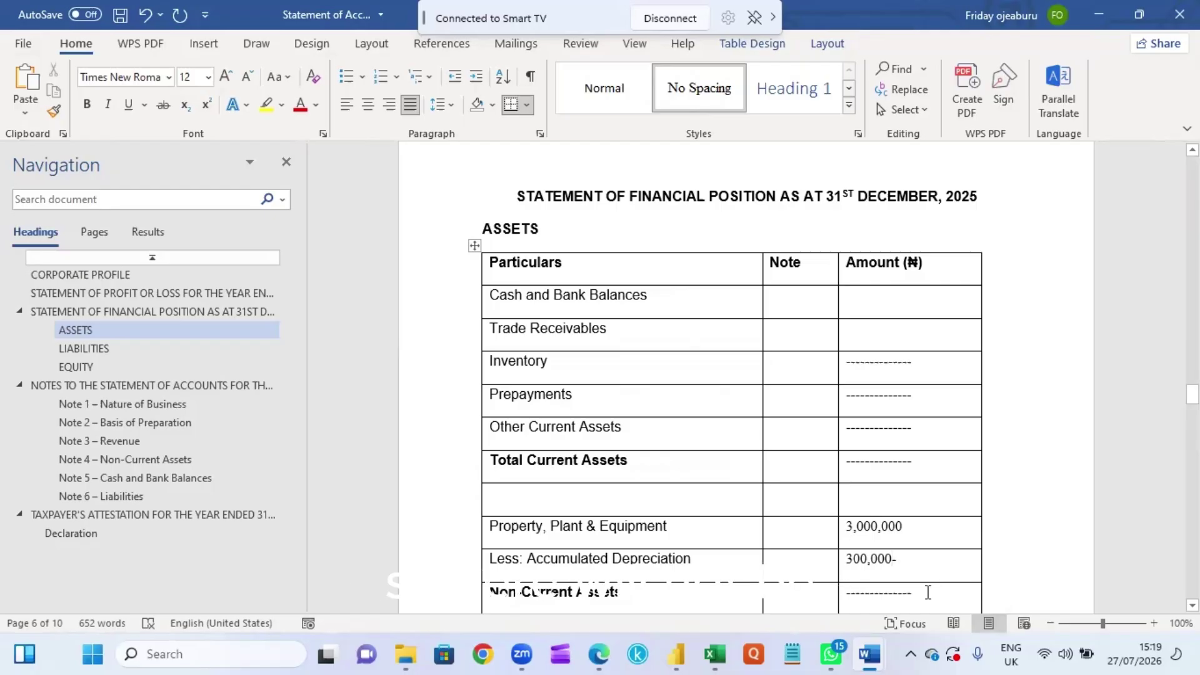
Step: Paste 2,700,000.00 over the Non-Current Assets placeholder and remove the stray hyphen after the accumulated depreciation amount
{"action": "double_click", "coordinate": [851, 601]}
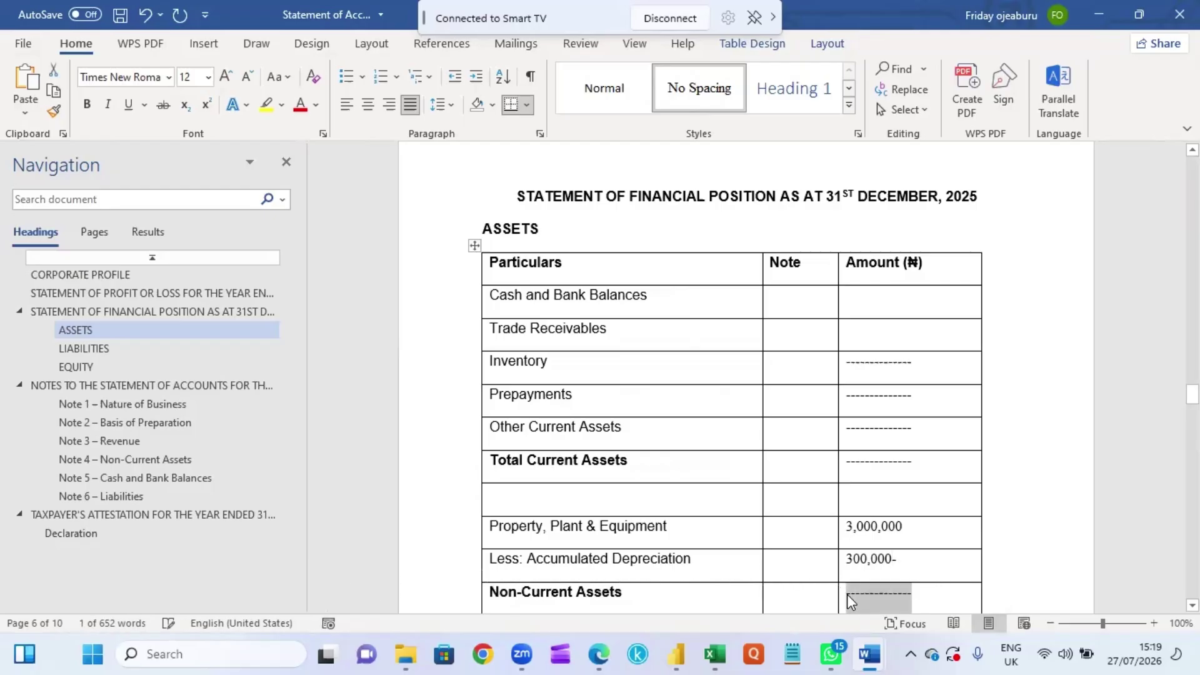
{"action": "right_click", "coordinate": [851, 594]}
{"action": "left_click", "coordinate": [956, 509]}
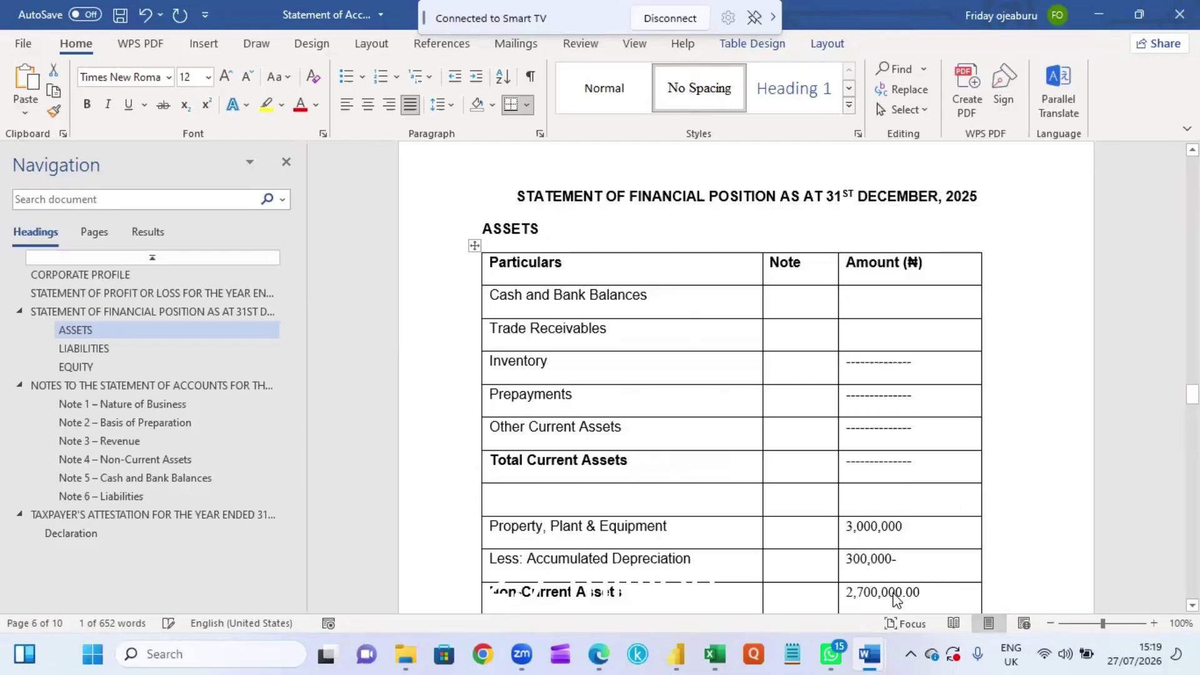
{"action": "left_click", "coordinate": [894, 573]}
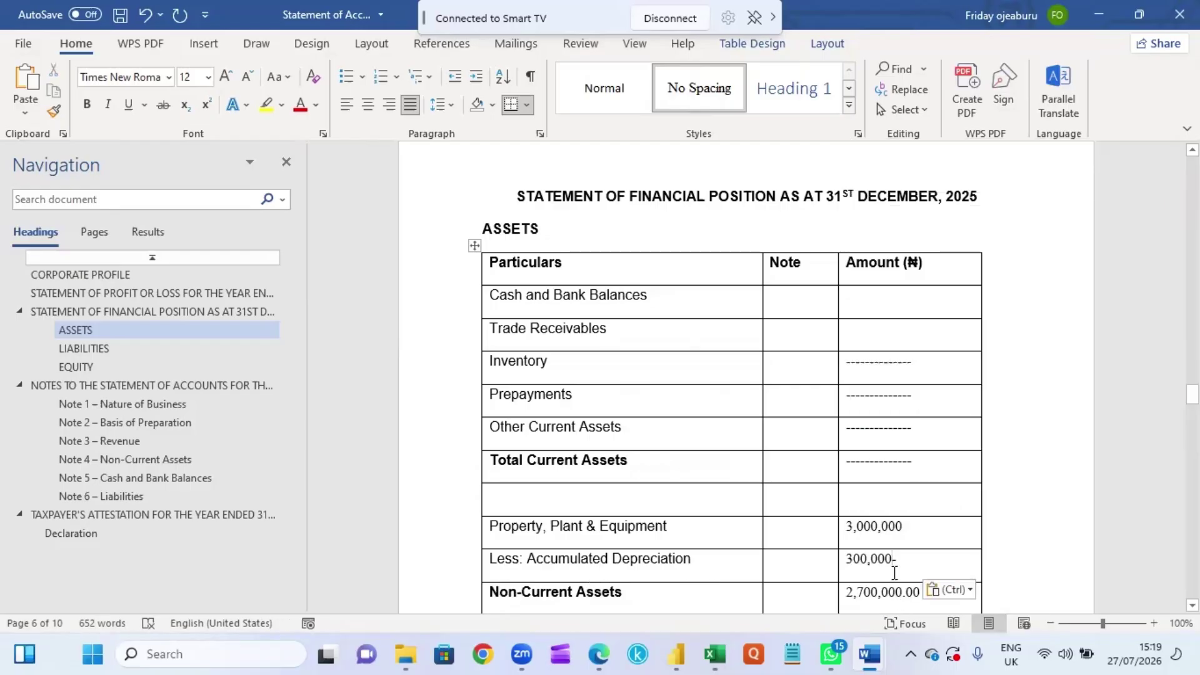
{"action": "key", "text": "BackSpace"}
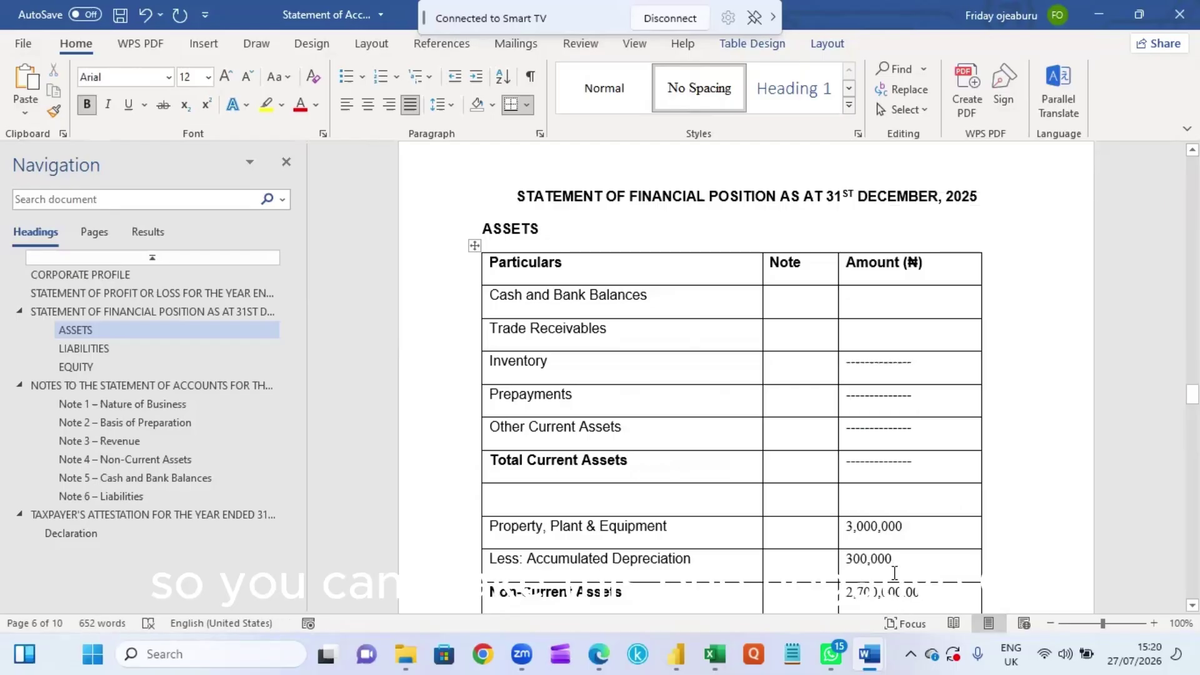
{"action": "left_click", "coordinate": [850, 558]}
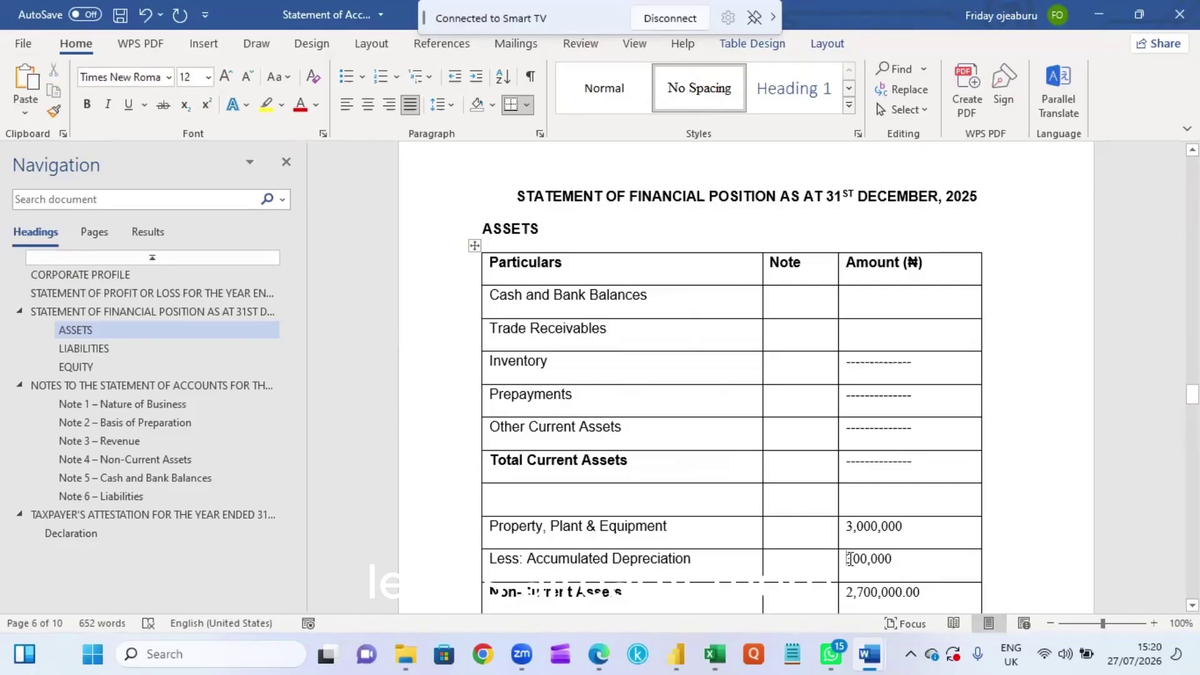
{"action": "scroll", "coordinate": [850, 558], "scroll_direction": "down", "scroll_amount": 2}
{"action": "left_click", "coordinate": [850, 558]}
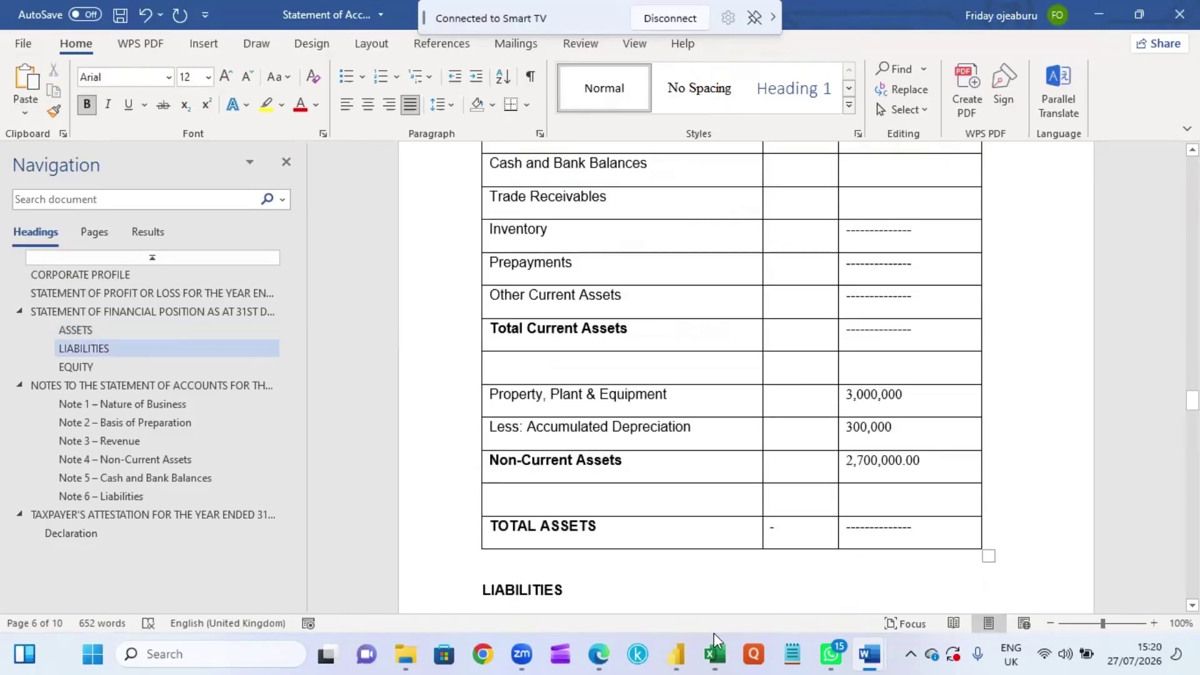
Step: Copy the 2025 Bank figure, 19,520,000.00, from the Excel workbook into the Cash and Bank Balances amount in Word
{"action": "mouse_move", "coordinate": [714, 638]}
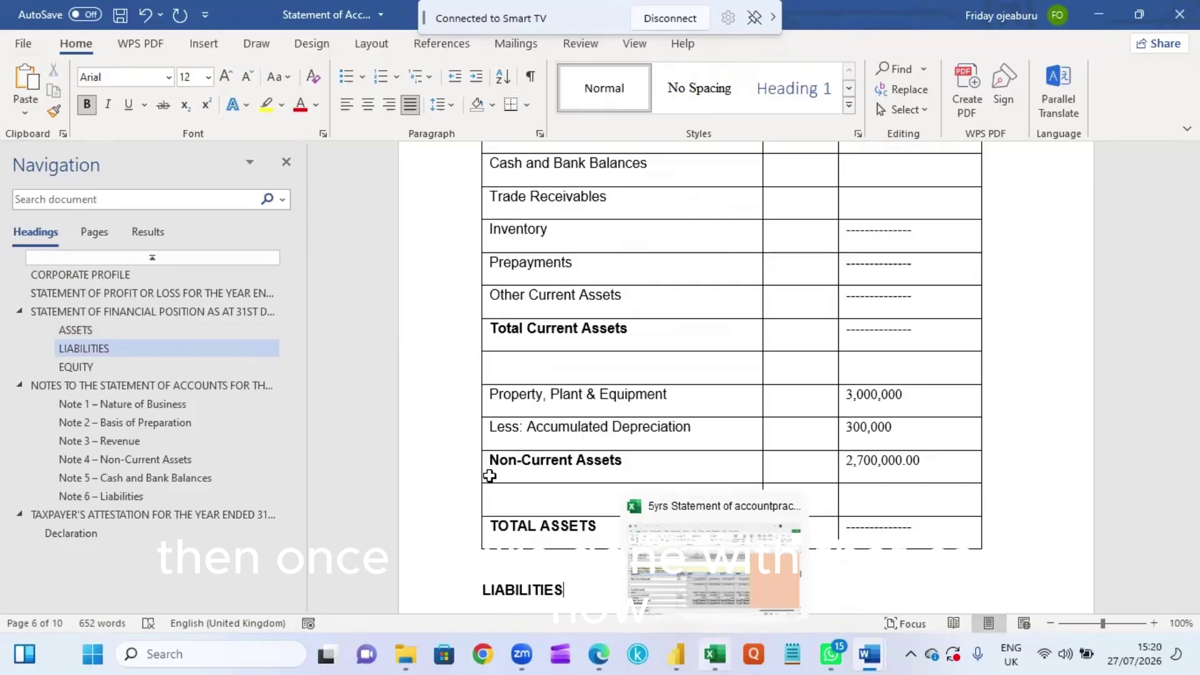
{"action": "left_click", "coordinate": [714, 556]}
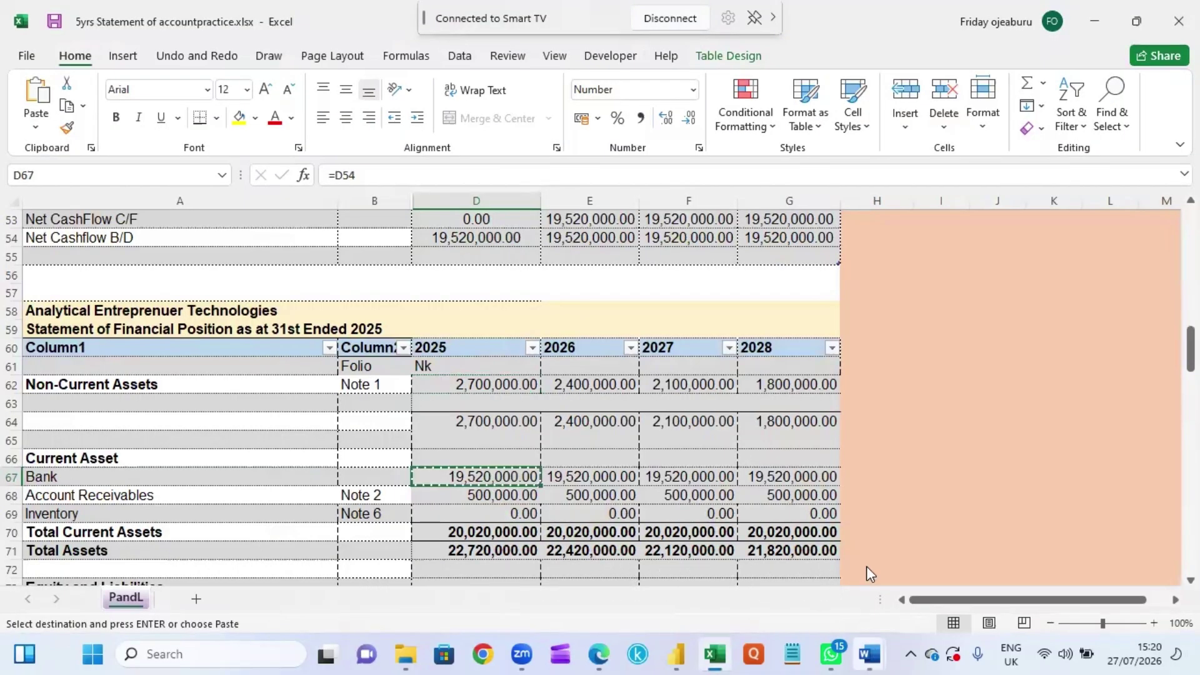
{"action": "mouse_move", "coordinate": [869, 654]}
{"action": "left_click", "coordinate": [806, 562]}
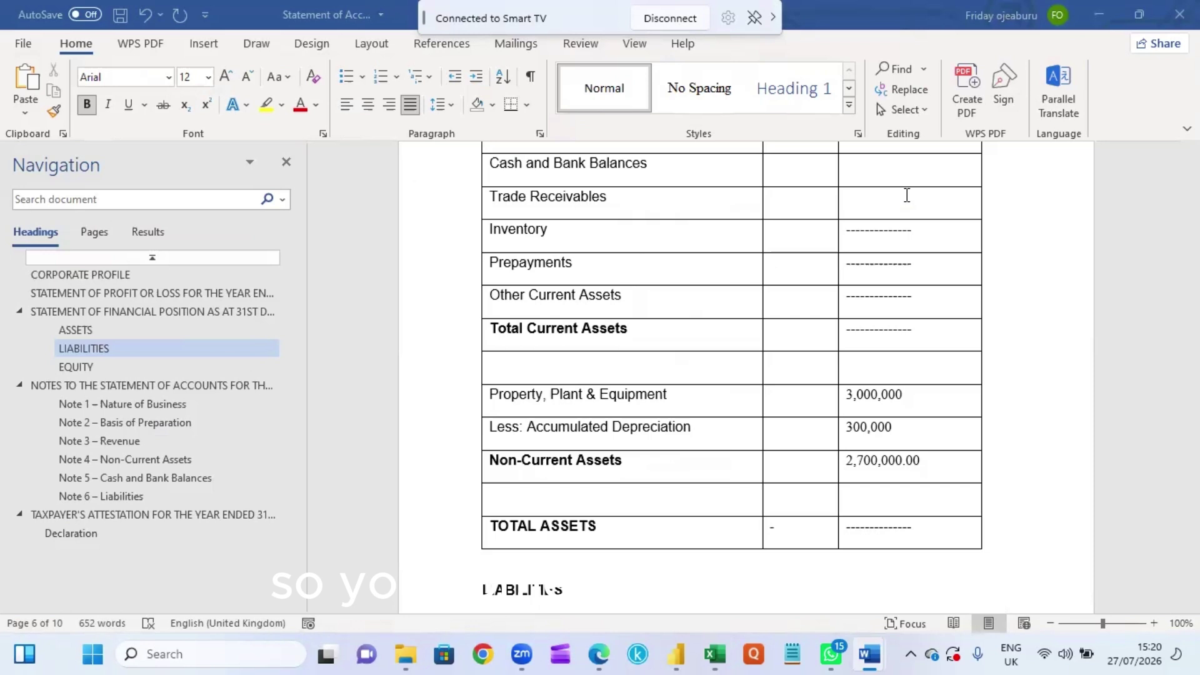
{"action": "right_click", "coordinate": [880, 168]}
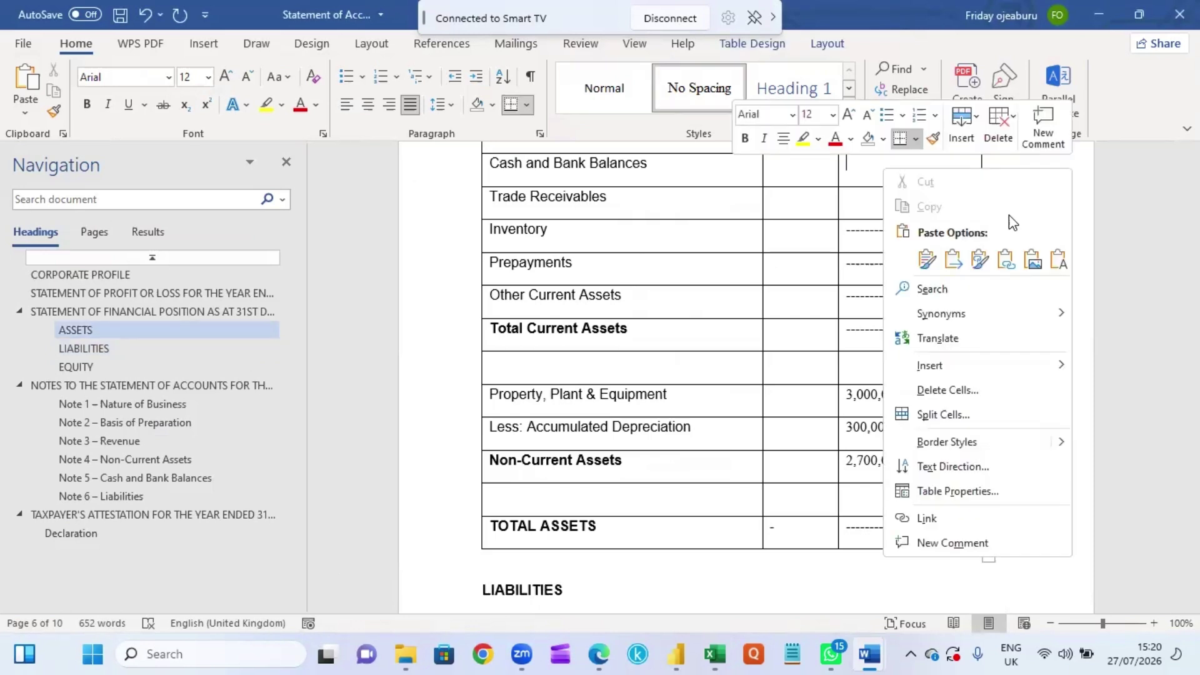
{"action": "left_click", "coordinate": [927, 258]}
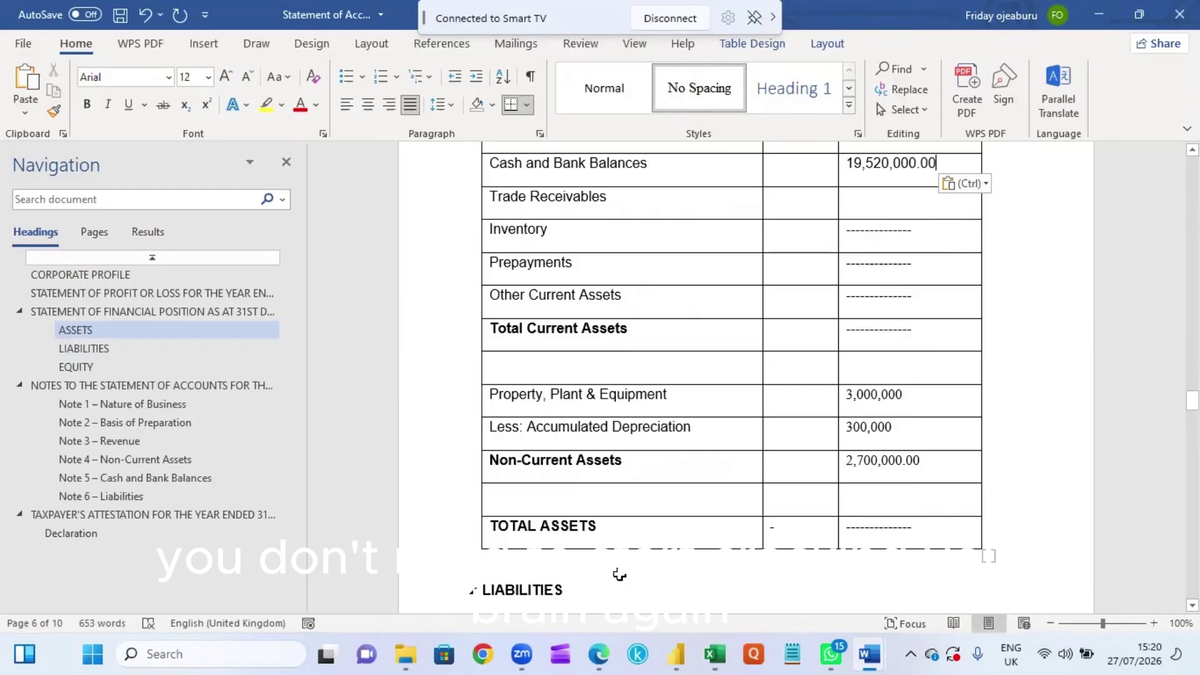
Step: Copy the 2025 Account Receivables figure, 500,000.00, from the Excel workbook into the Trade Receivables amount in Word
{"action": "key", "text": "alt+Tab"}
{"action": "left_click", "coordinate": [499, 498]}
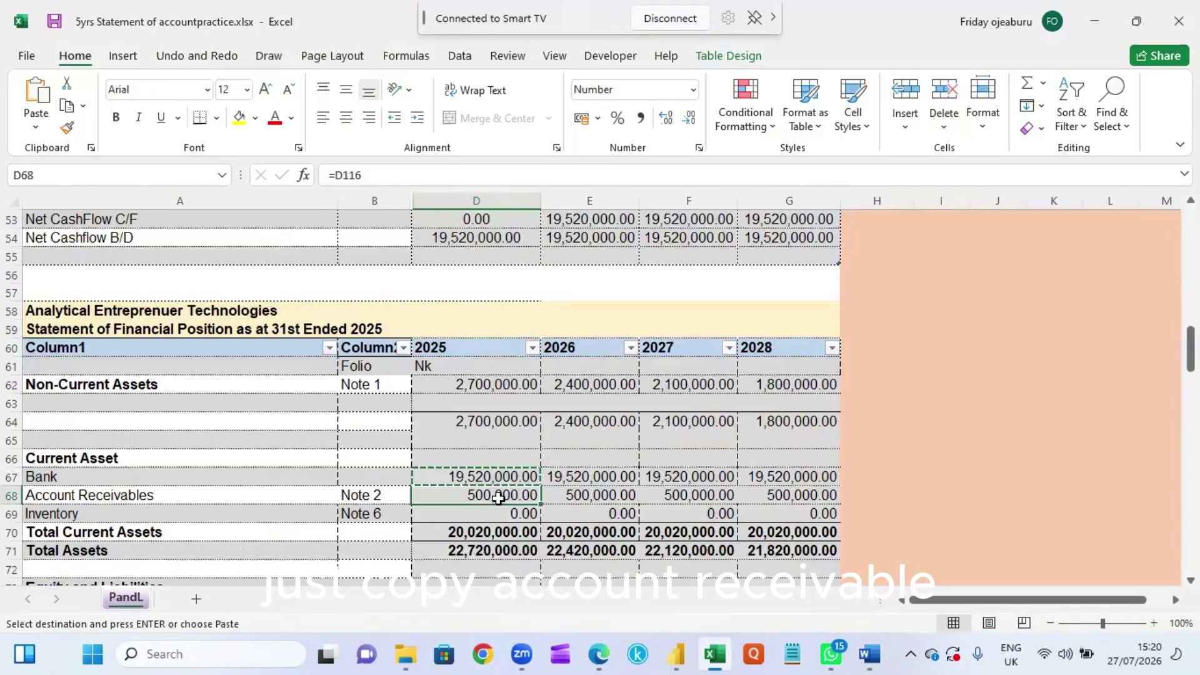
{"action": "right_click", "coordinate": [498, 497]}
{"action": "left_click", "coordinate": [541, 159]}
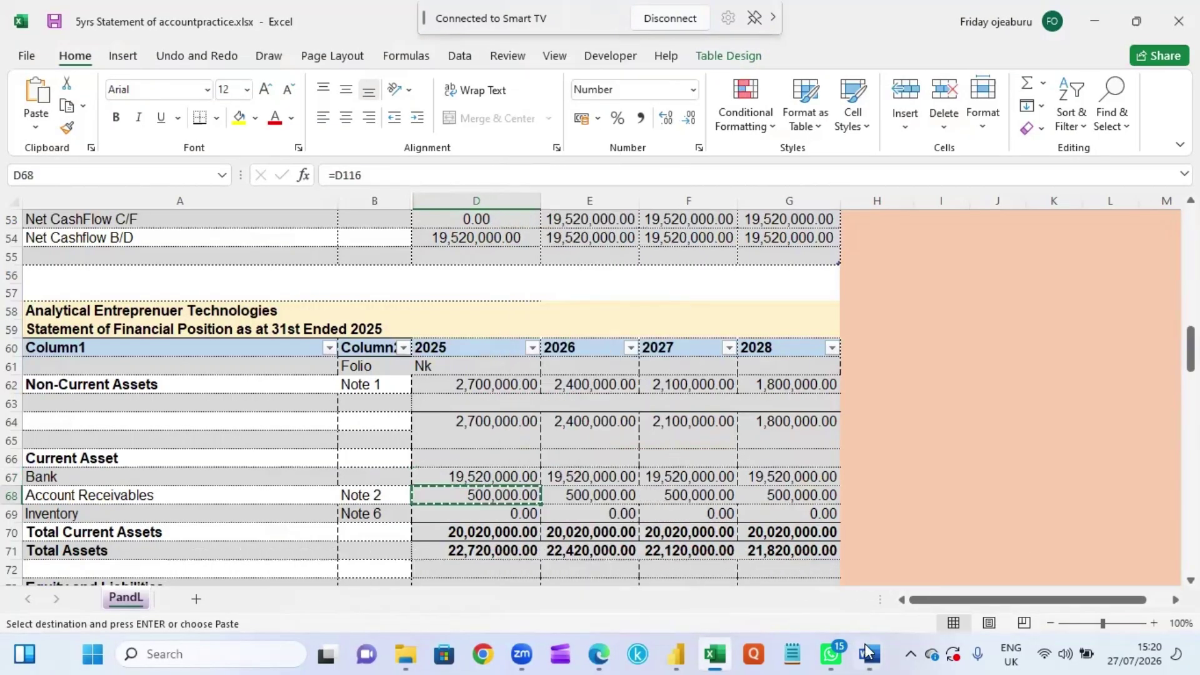
{"action": "mouse_move", "coordinate": [870, 654]}
{"action": "left_click", "coordinate": [831, 587]}
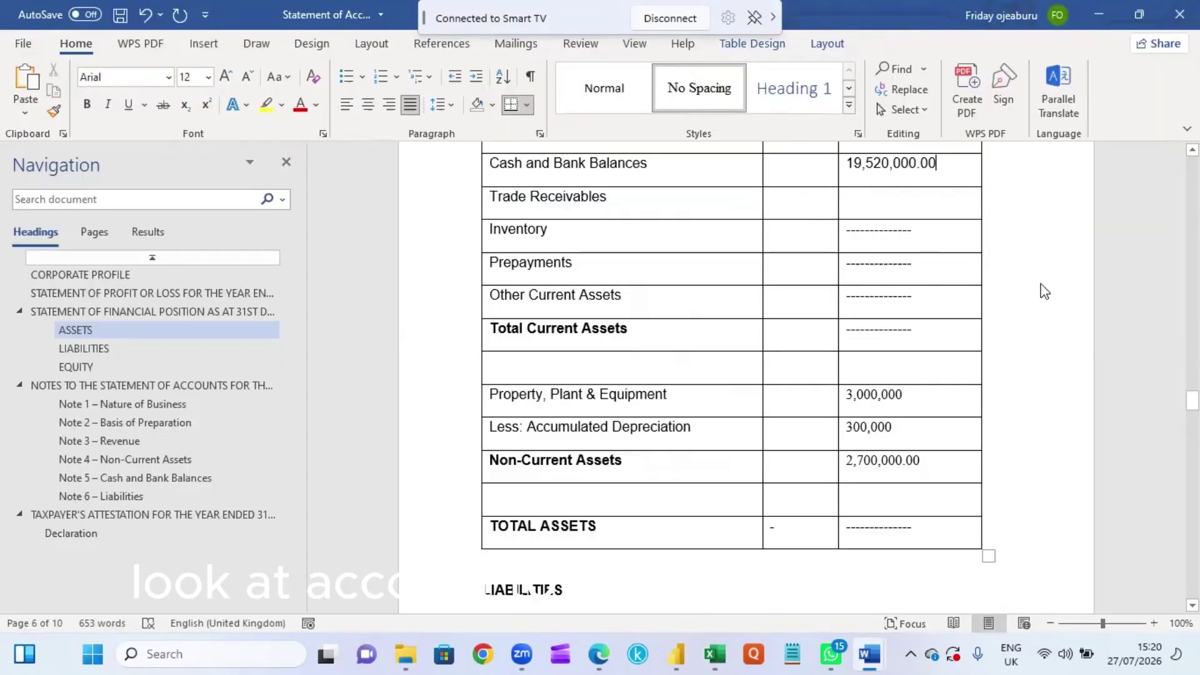
{"action": "right_click", "coordinate": [903, 206]}
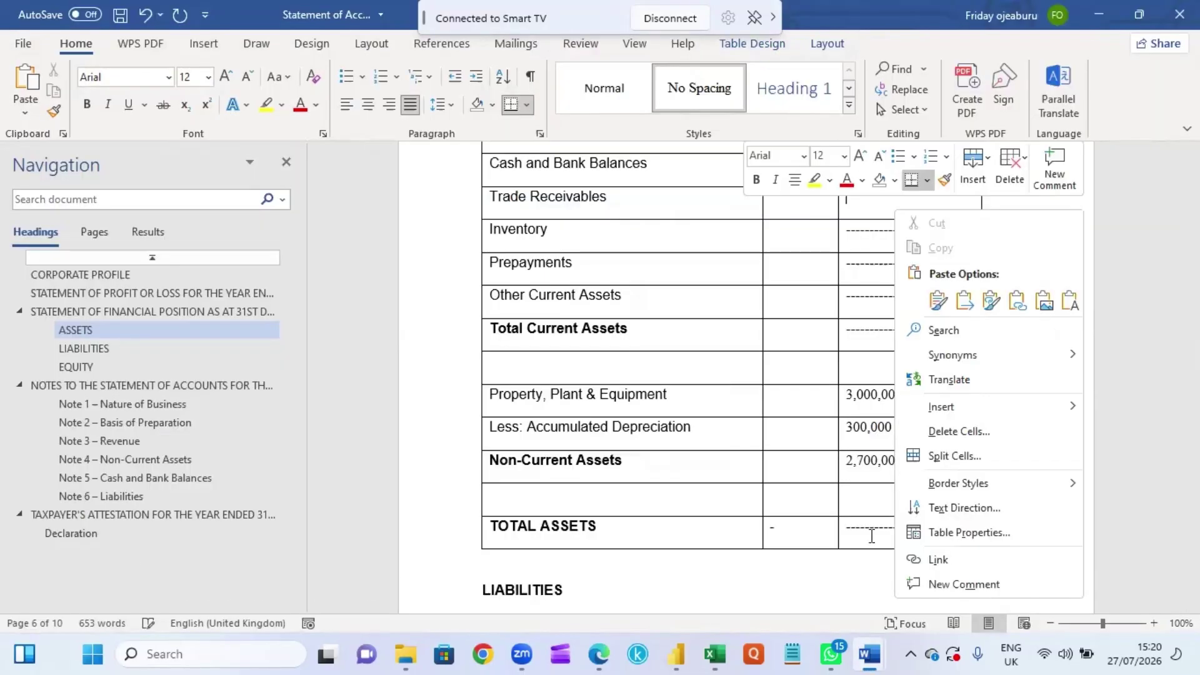
{"action": "key", "text": "ctrl+v"}
{"action": "left_click", "coordinate": [716, 654]}
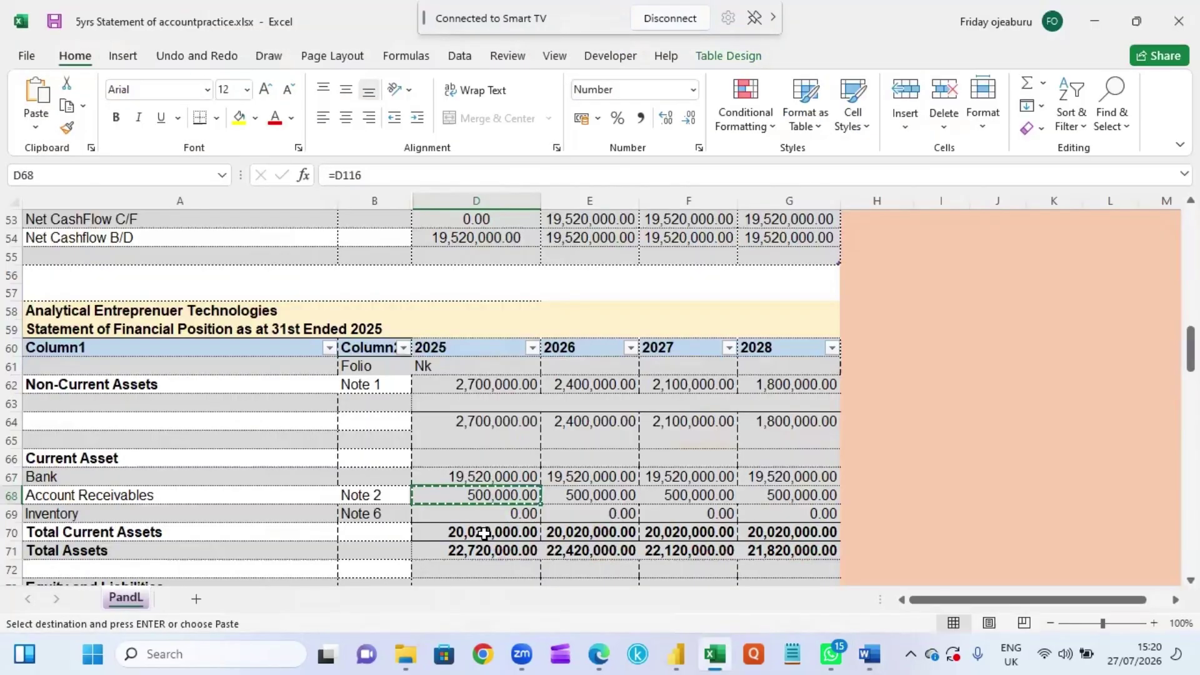
{"action": "left_click", "coordinate": [482, 532]}
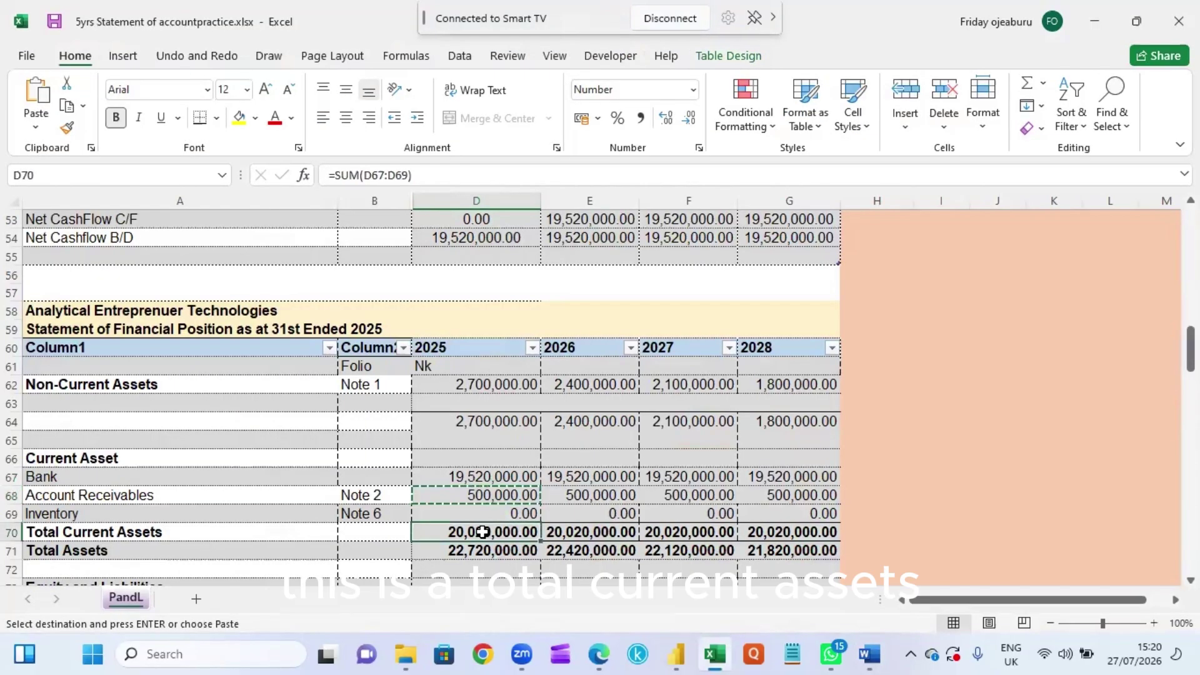
{"action": "right_click", "coordinate": [482, 532]}
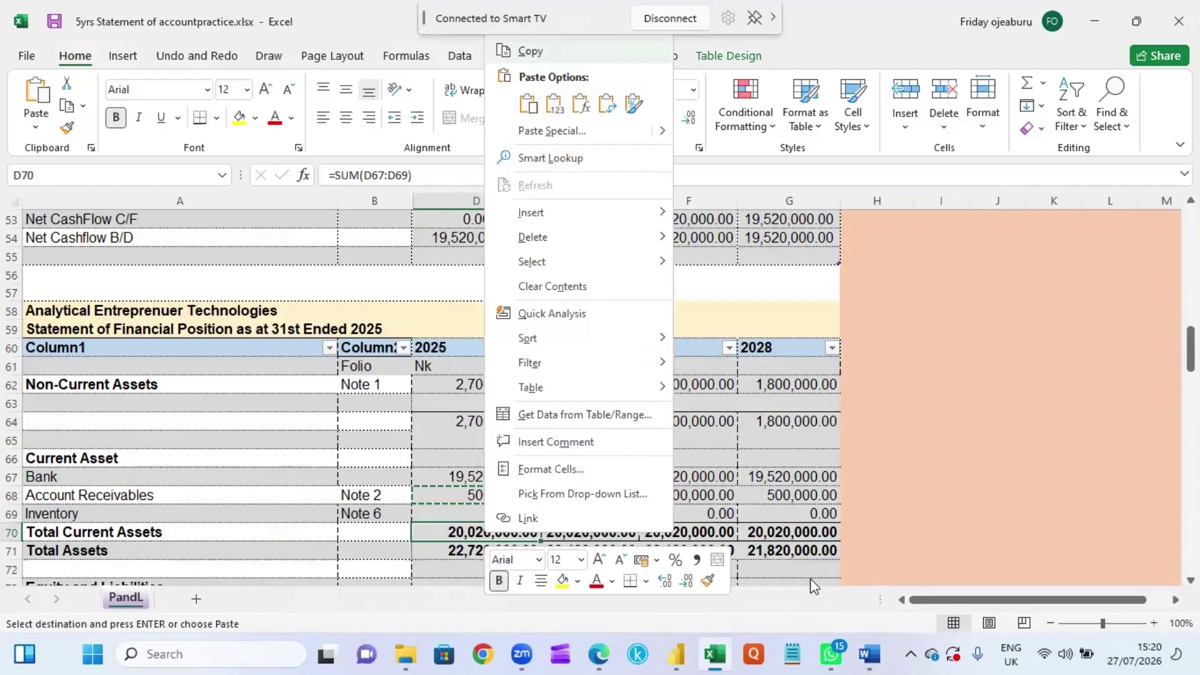
{"action": "left_click", "coordinate": [869, 654]}
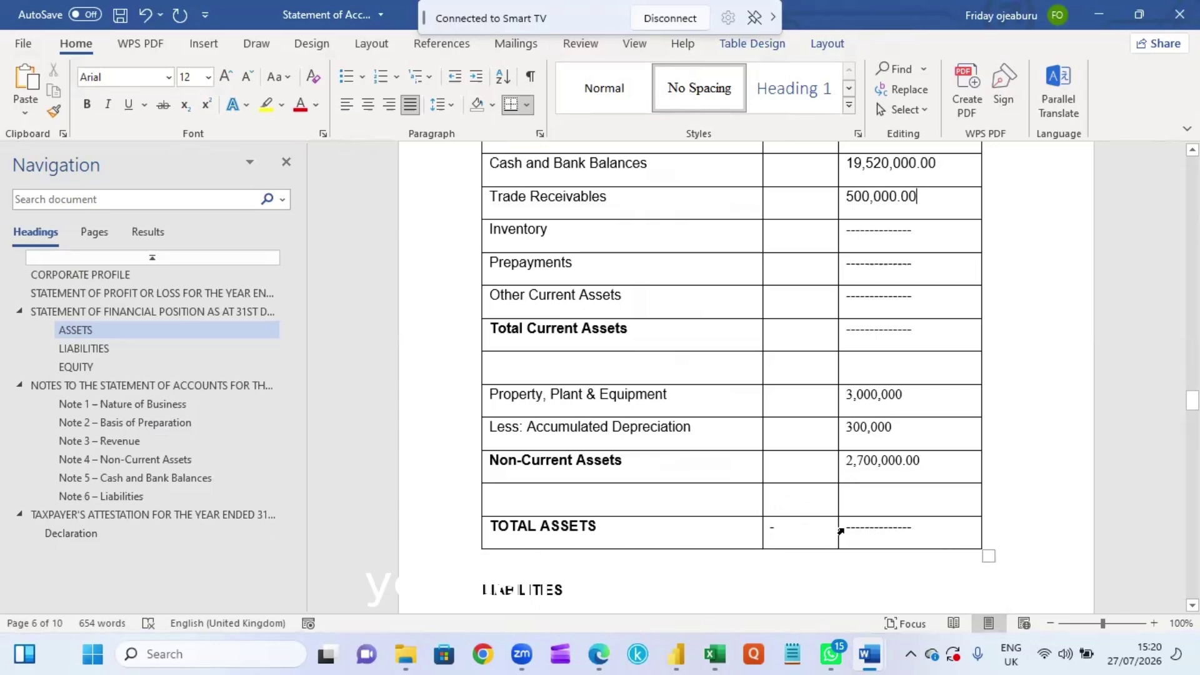
Step: Copy the 2025 Total Assets figure, 22,720,000.00, from the Excel workbook into the TOTAL ASSETS amount in Word
{"action": "left_click", "coordinate": [727, 654]}
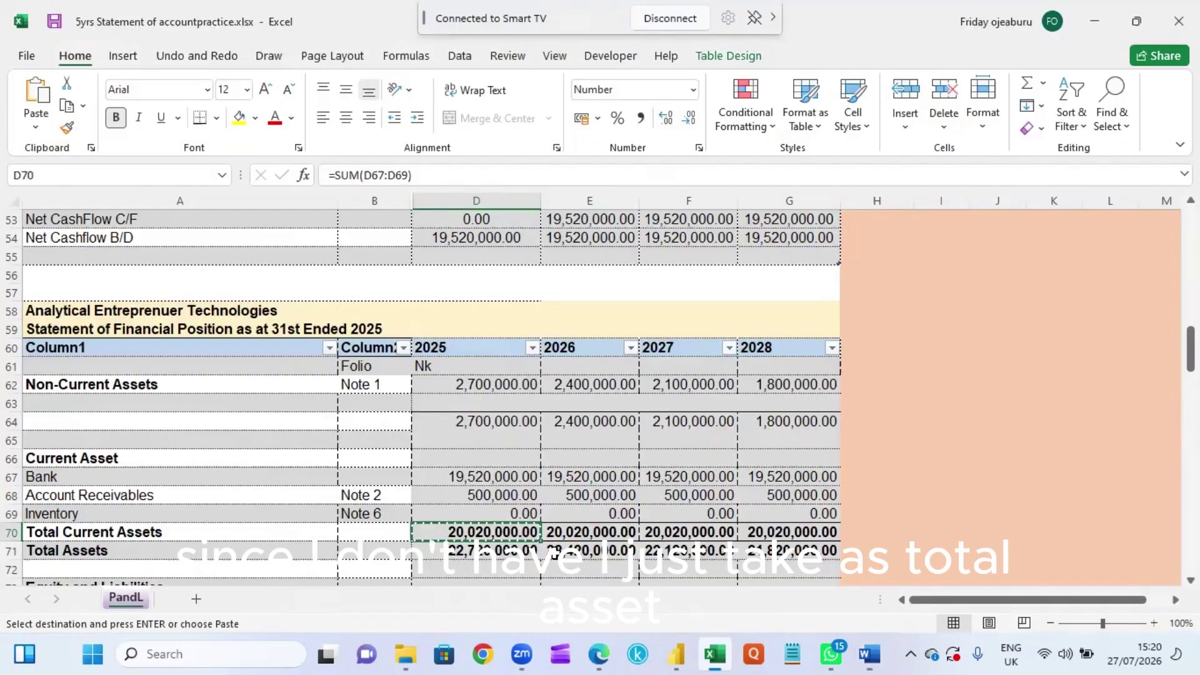
{"action": "left_click", "coordinate": [505, 549]}
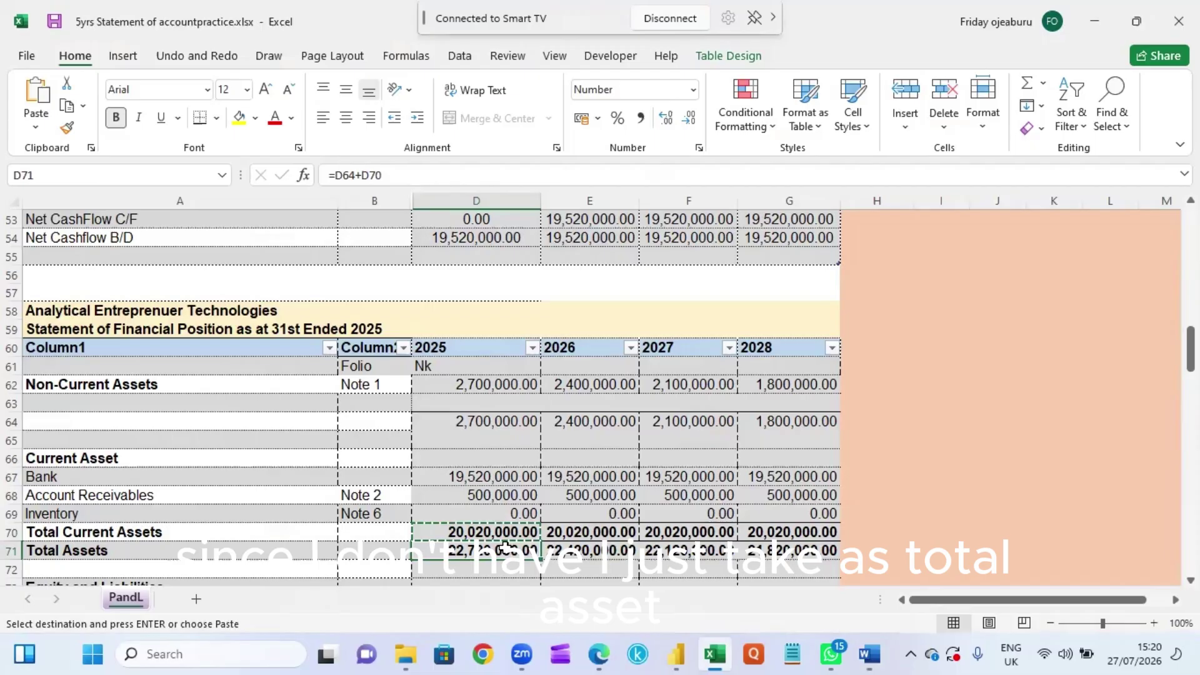
{"action": "right_click", "coordinate": [505, 548]}
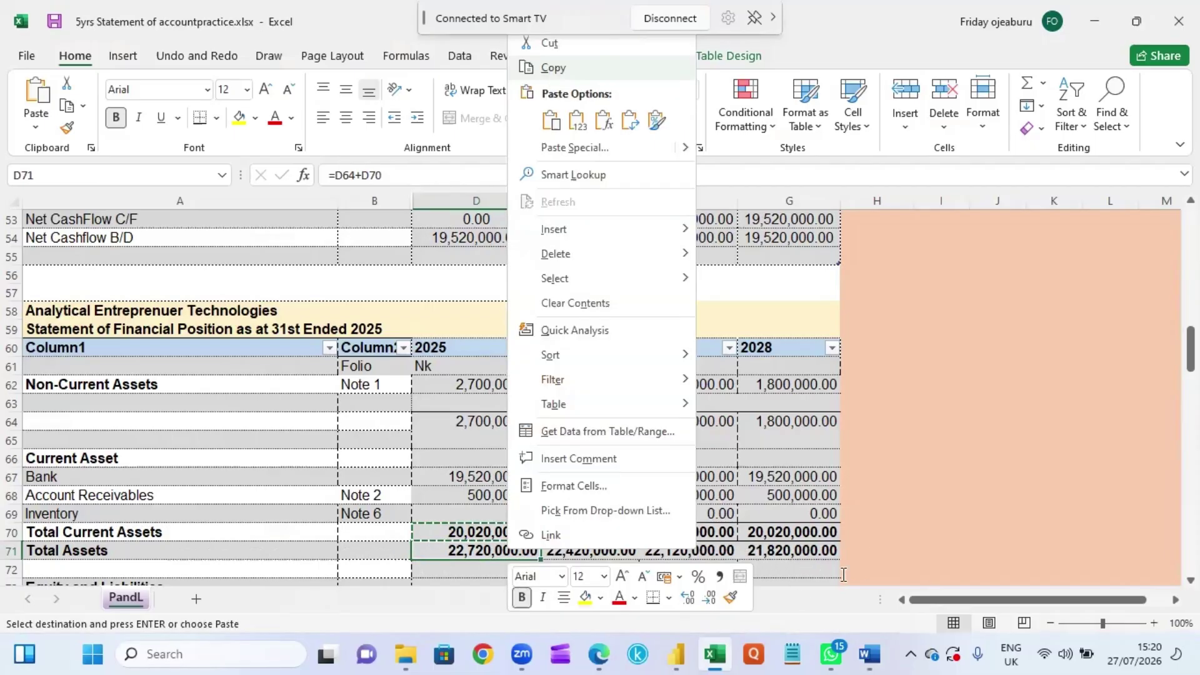
{"action": "key", "text": "alt+Tab"}
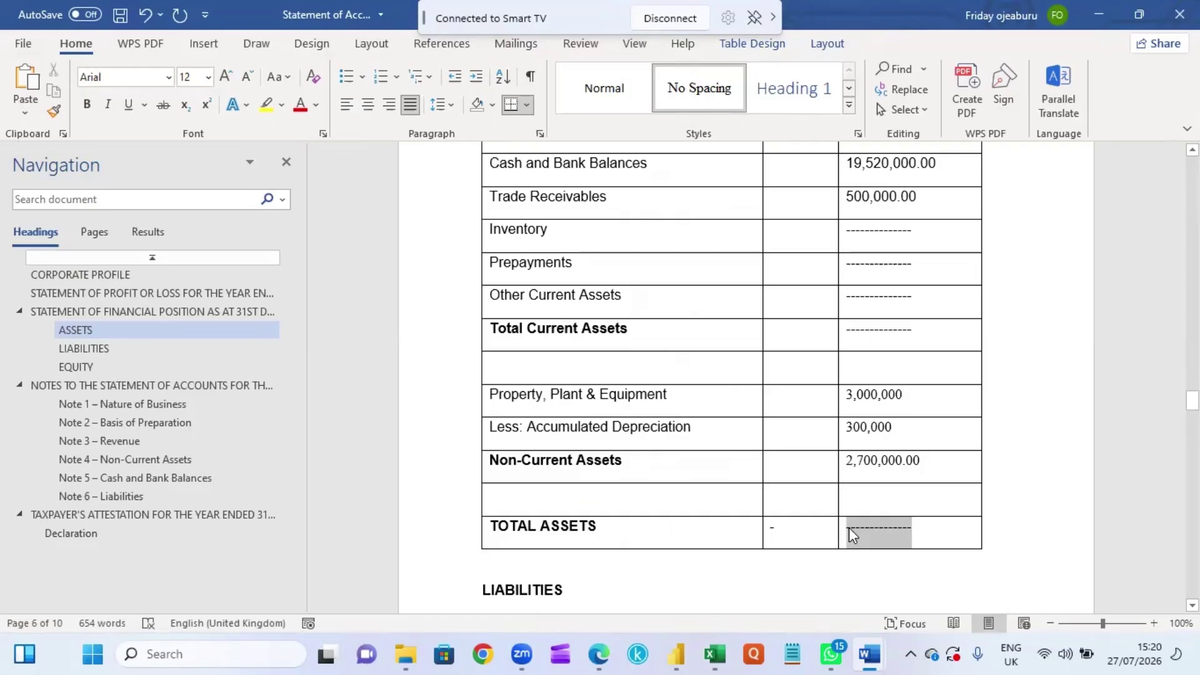
{"action": "right_click", "coordinate": [849, 528]}
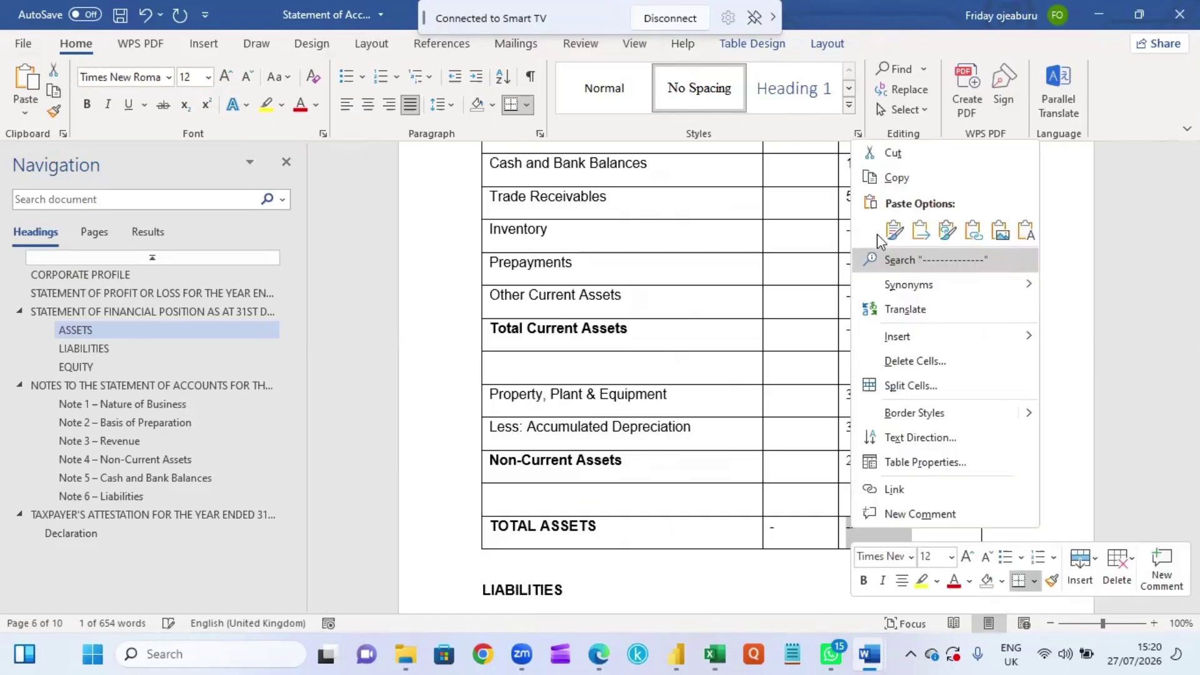
{"action": "left_click", "coordinate": [1000, 231]}
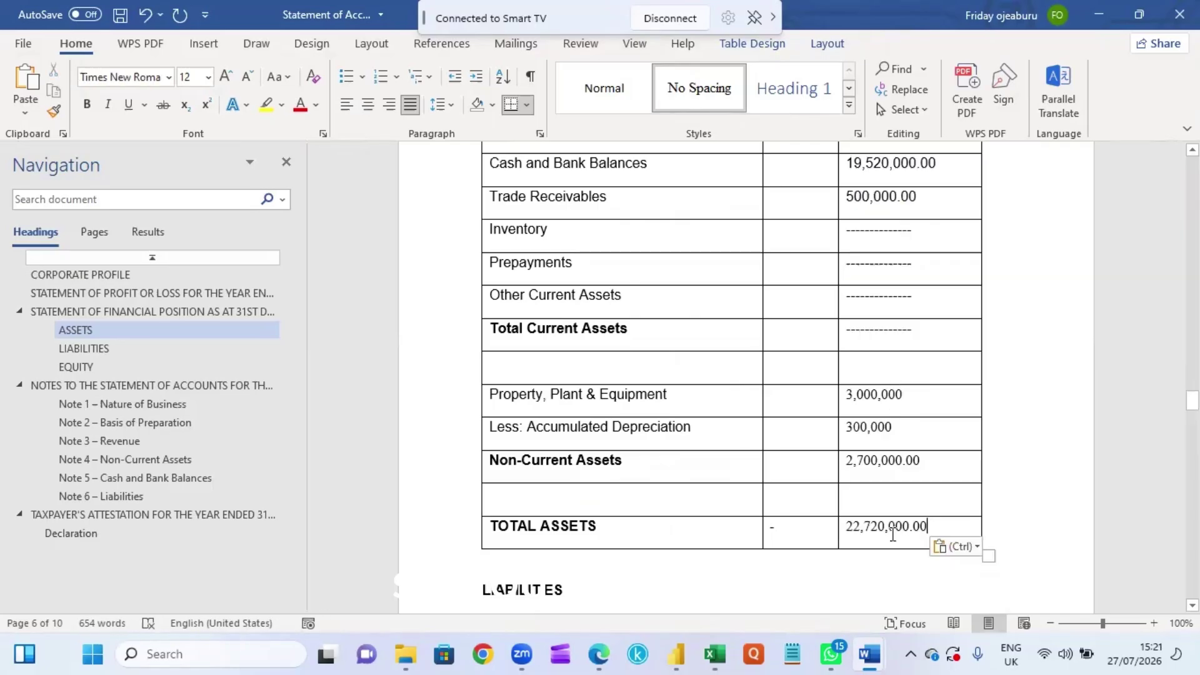
Step: Make the TOTAL ASSETS amount in the assets table bold
{"action": "left_click_drag", "start_coordinate": [940, 529], "coordinate": [822, 534]}
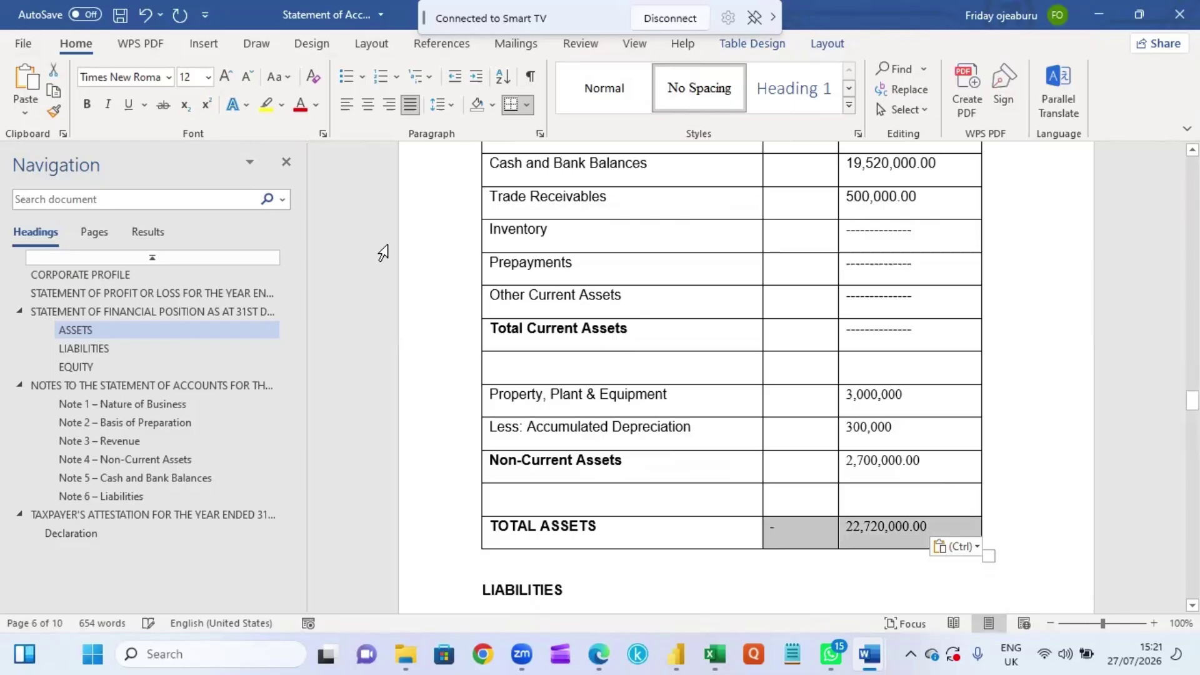
{"action": "left_click", "coordinate": [87, 104]}
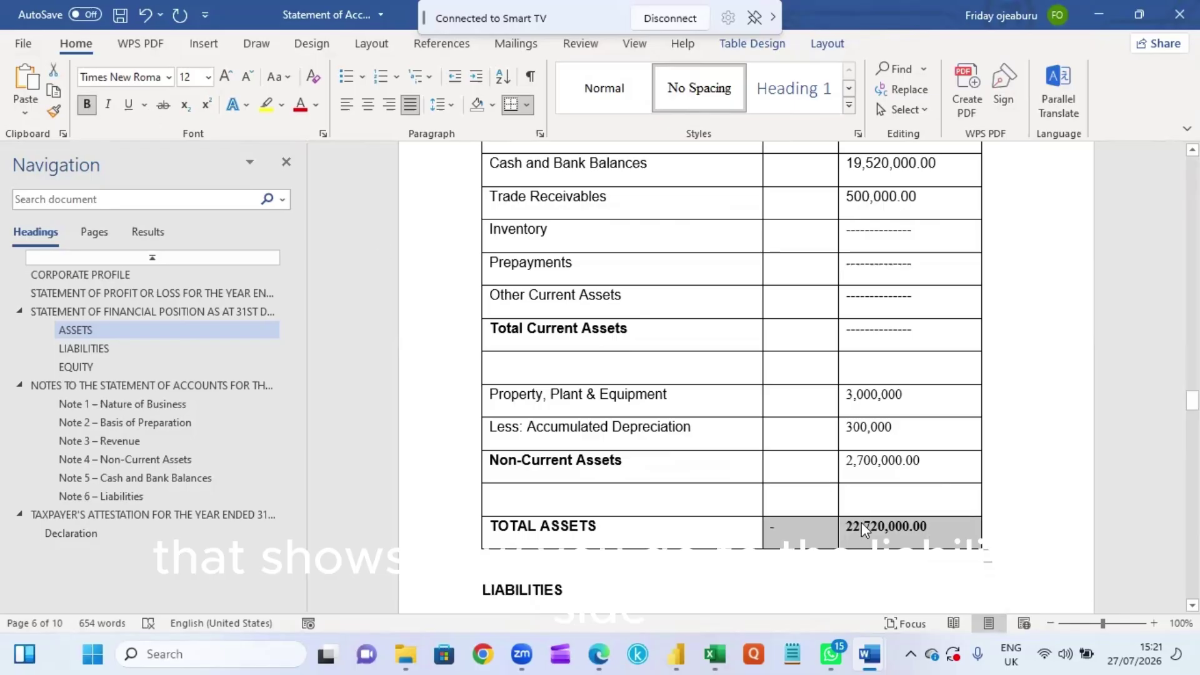
{"action": "left_click", "coordinate": [862, 524]}
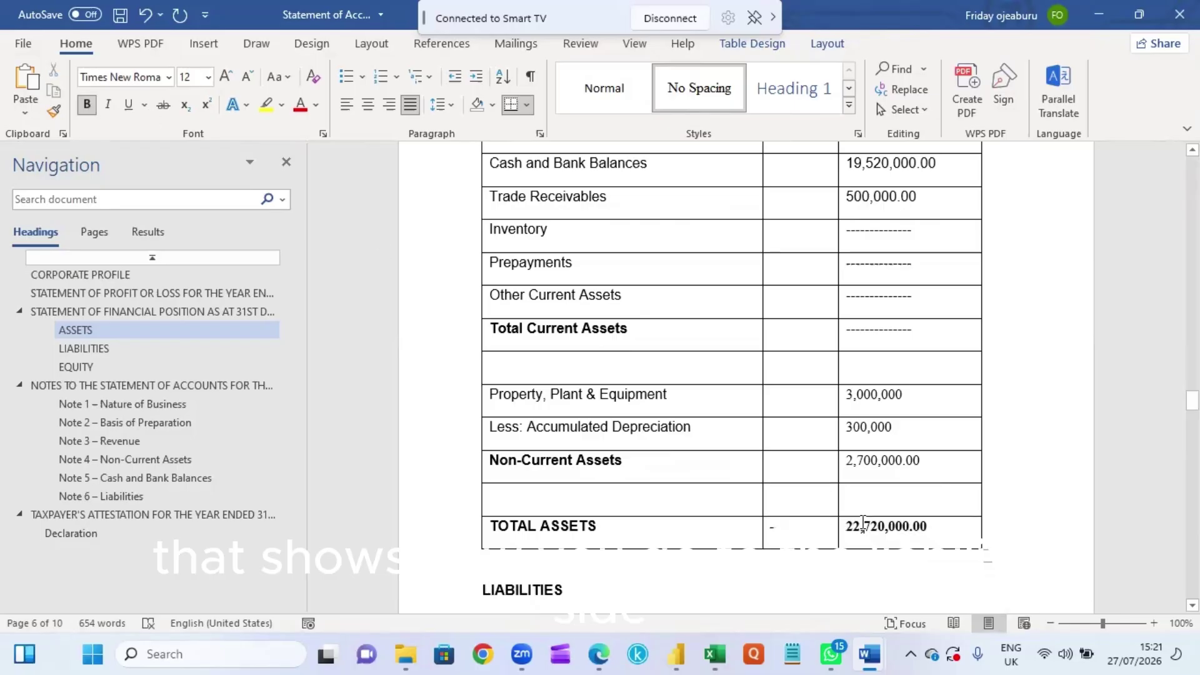
Step: Switch to the Excel workbook and examine the 2025 liabilities in the Statement of Financial Position, ending at the Account Payables figure
{"action": "key", "text": "Page_Down"}
{"action": "key", "text": "Page_Up"}
{"action": "key", "text": "Page_Up"}
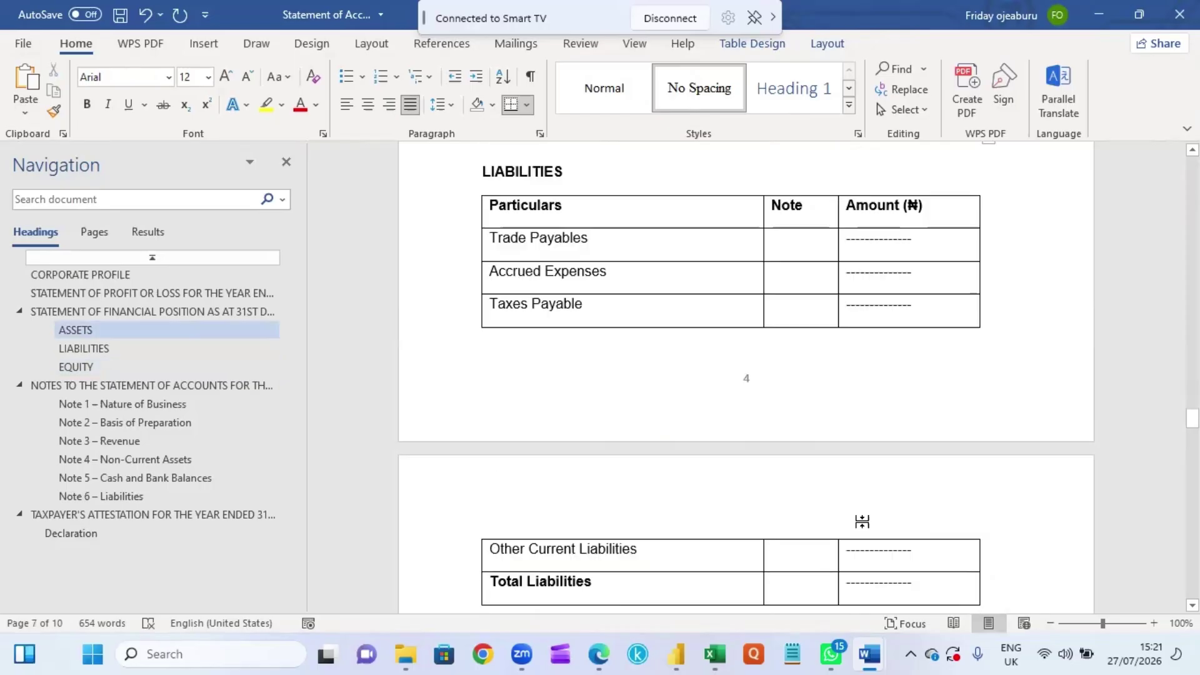
{"action": "left_click", "coordinate": [714, 653]}
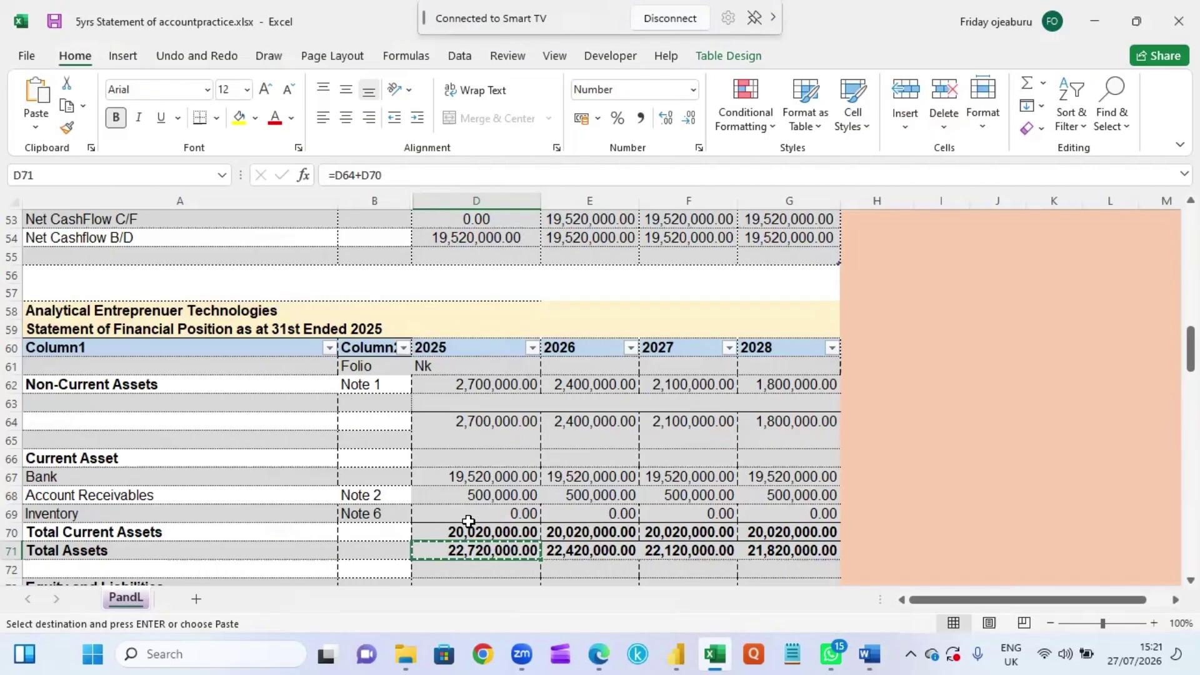
{"action": "left_click_drag", "start_coordinate": [468, 524], "coordinate": [468, 520]}
{"action": "key", "text": "Down"}
{"action": "key", "text": "Down"}
{"action": "key", "text": "Down"}
{"action": "key", "text": "Down"}
{"action": "key", "text": "Down"}
{"action": "key", "text": "Down"}
{"action": "key", "text": "Down"}
{"action": "key", "text": "Down"}
{"action": "key", "text": "Down"}
{"action": "key", "text": "Down"}
{"action": "key", "text": "Down"}
{"action": "key", "text": "Down"}
{"action": "key", "text": "Down"}
{"action": "key", "text": "Down"}
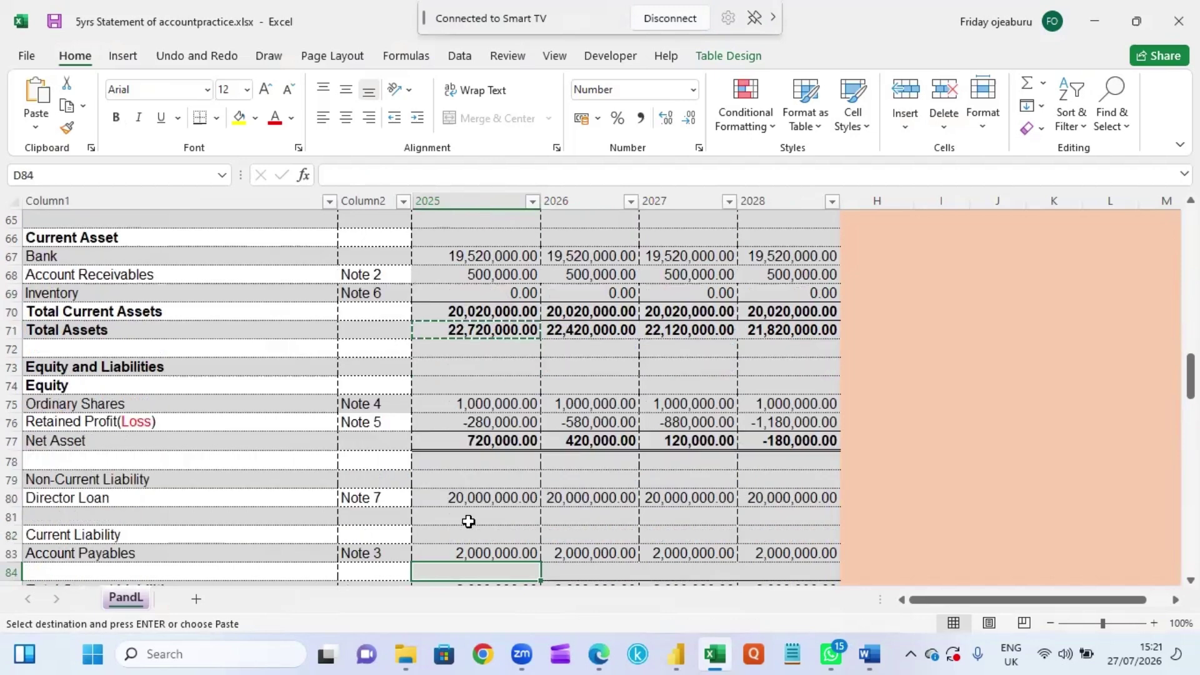
{"action": "key", "text": "Down"}
{"action": "key", "text": "Down"}
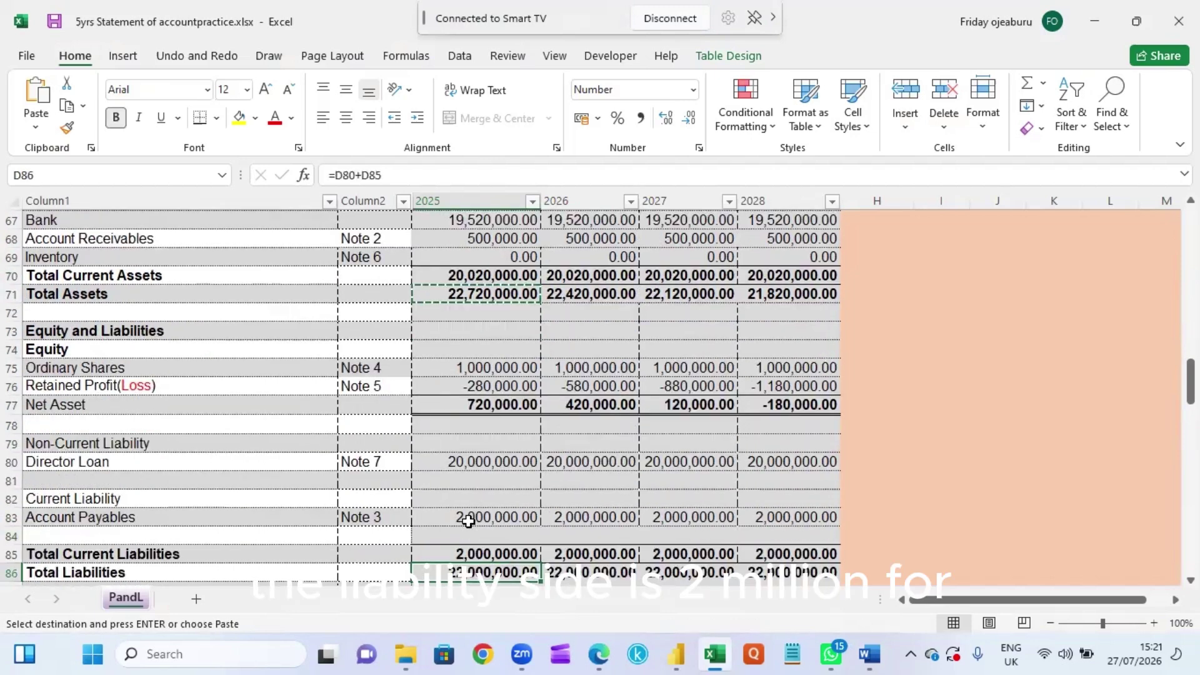
{"action": "key", "text": "Down"}
{"action": "key", "text": "Up"}
{"action": "key", "text": "Up"}
{"action": "key", "text": "Up"}
{"action": "key", "text": "Up"}
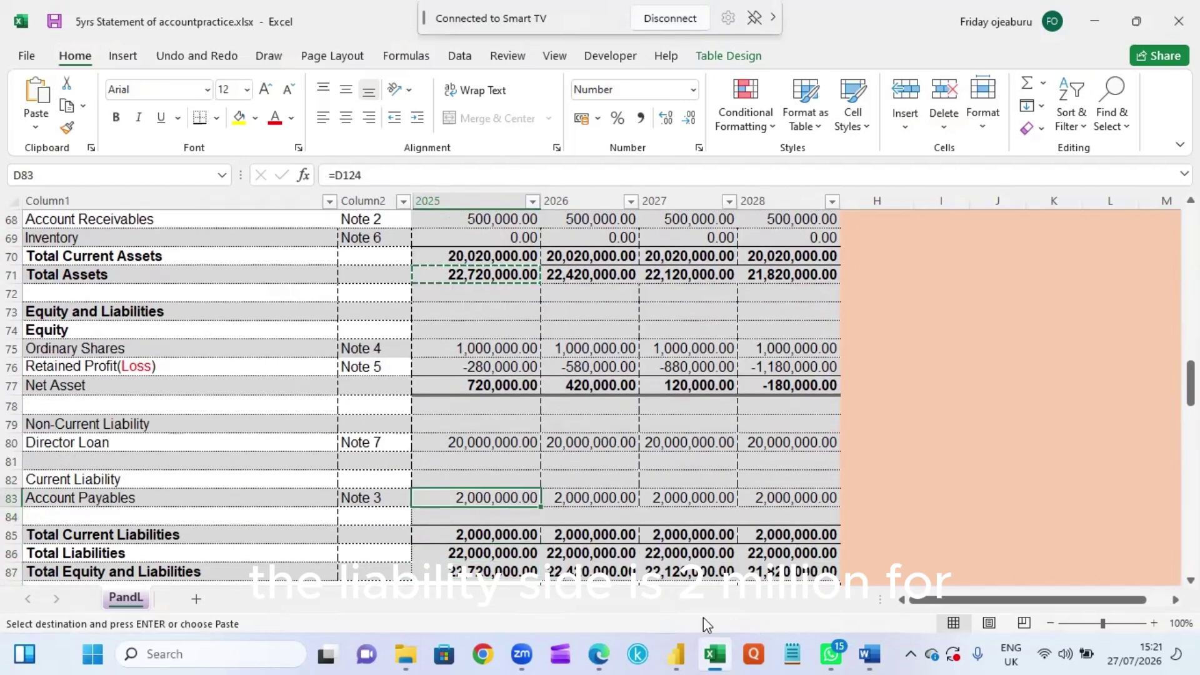
Step: Return to the Word template and replace the Trade Payables placeholder dashes with 2,000,000
{"action": "mouse_move", "coordinate": [862, 651]}
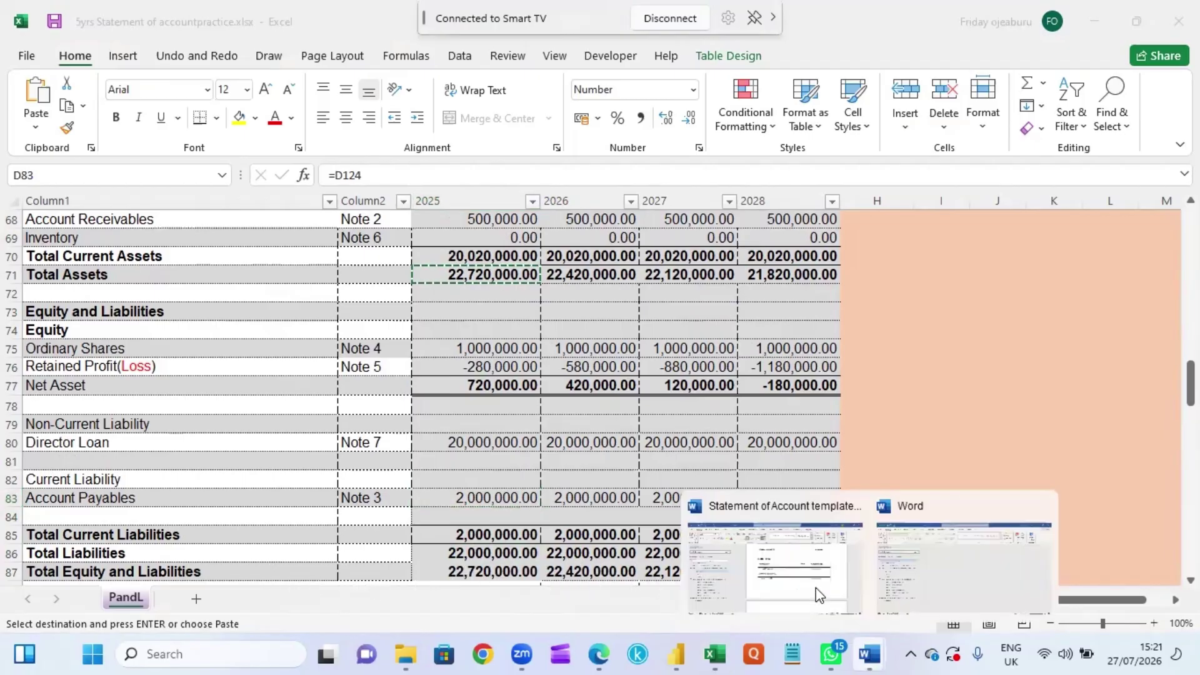
{"action": "left_click", "coordinate": [816, 541]}
{"action": "double_click", "coordinate": [842, 316]}
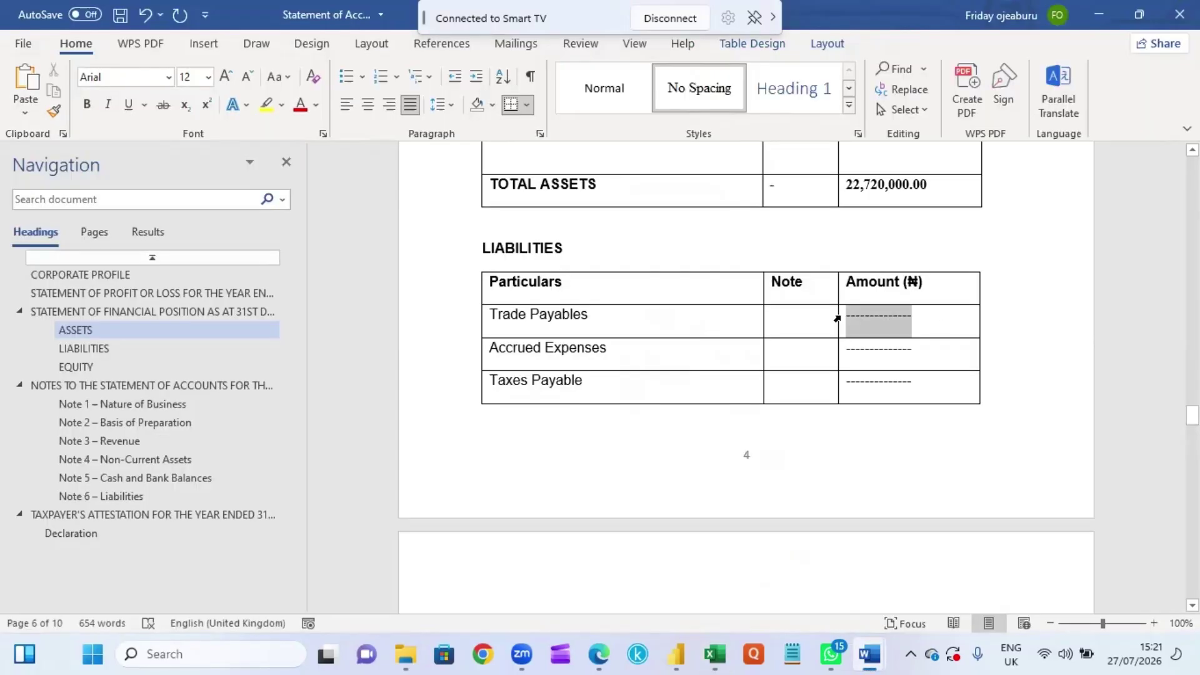
{"action": "type", "text": "2,000,"}
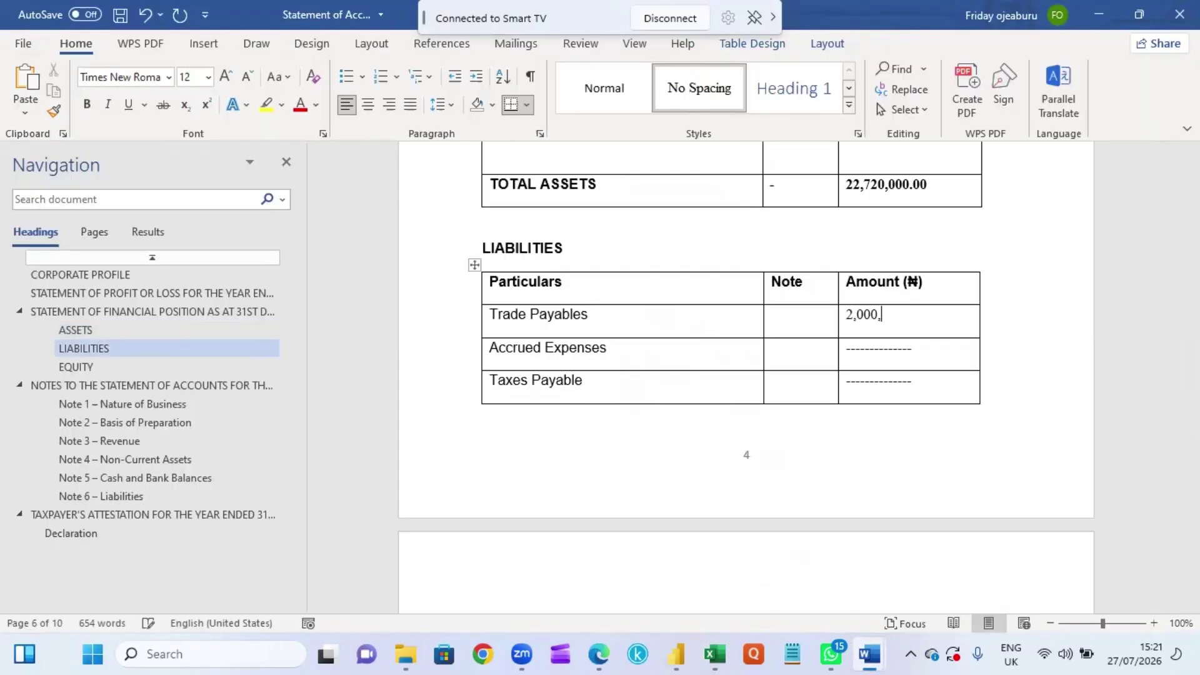
{"action": "type", "text": "000,000"}
Step: Replace the Total Liabilities placeholder dashes with 2,000,000
{"action": "scroll", "coordinate": [867, 349], "scroll_direction": "down", "scroll_amount": 1}
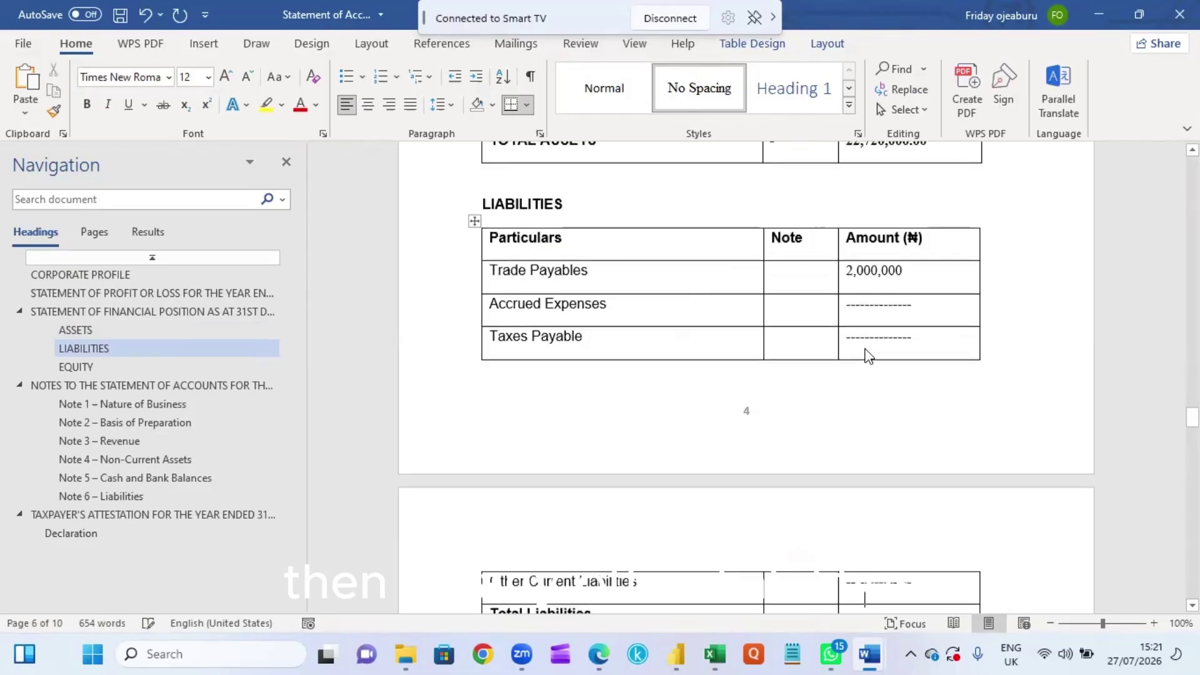
{"action": "scroll", "coordinate": [866, 356], "scroll_direction": "down", "scroll_amount": 1}
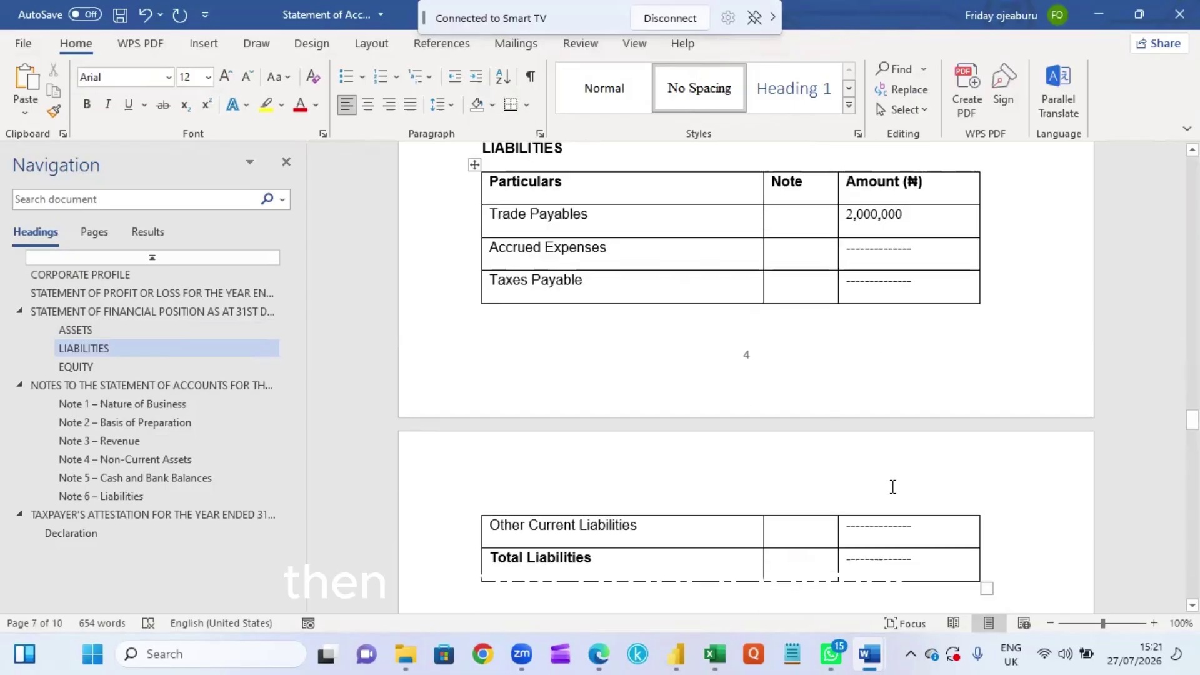
{"action": "double_click", "coordinate": [843, 558]}
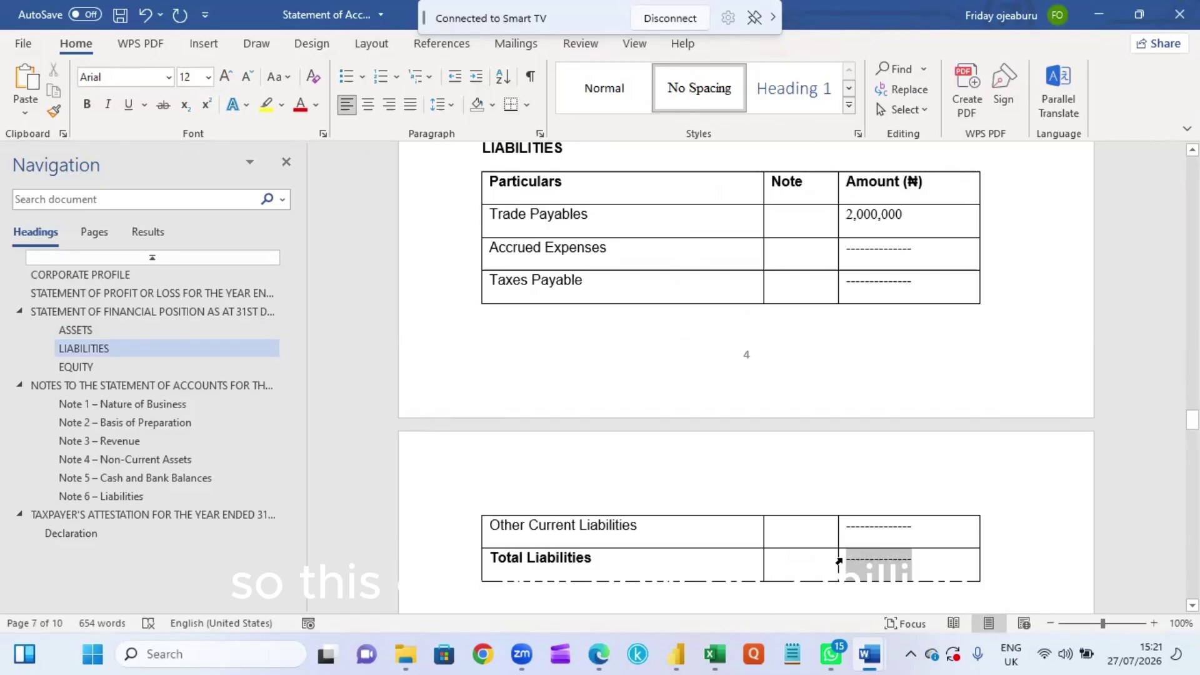
{"action": "type", "text": "2,000,0"}
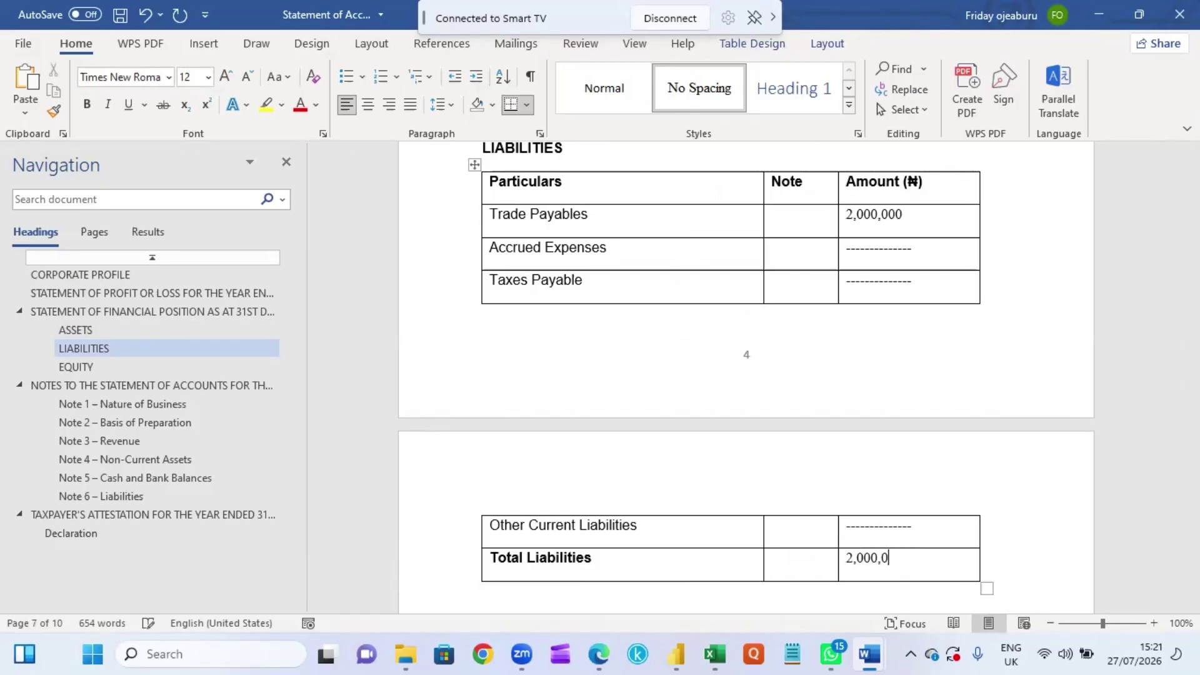
{"action": "type", "text": "00"}
Step: Replace the Share Capital placeholder dashes in the EQUITY table with 1,000,000
{"action": "scroll", "coordinate": [903, 600], "scroll_direction": "down", "scroll_amount": 3}
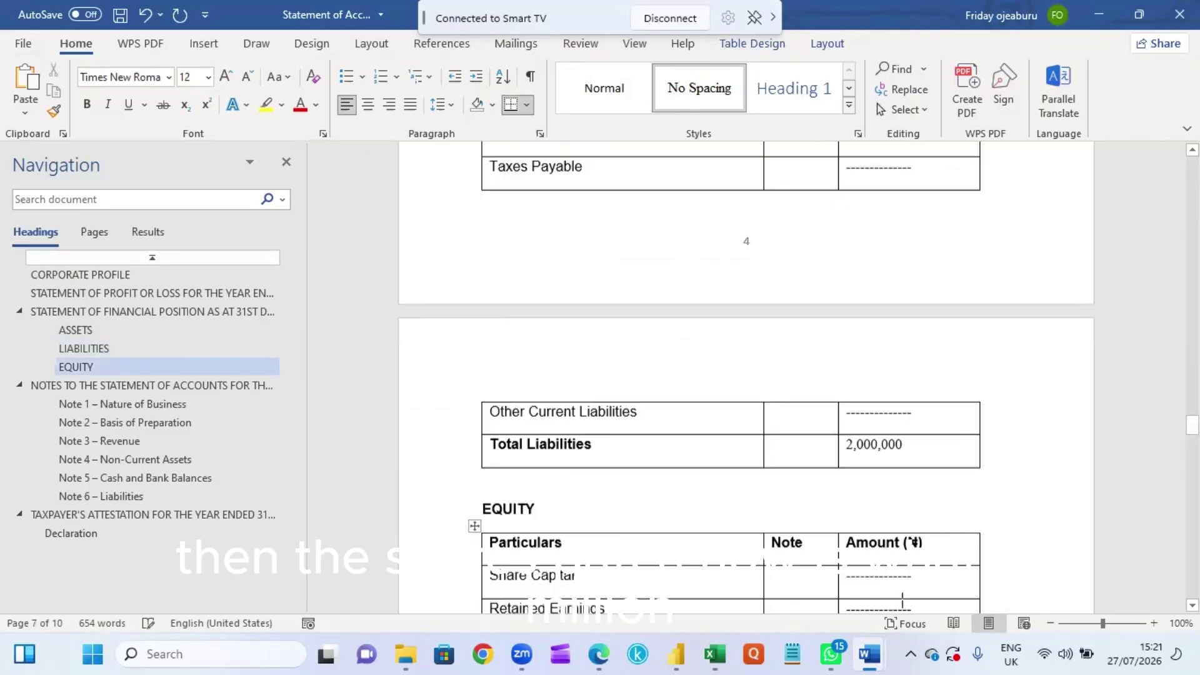
{"action": "scroll", "coordinate": [902, 600], "scroll_direction": "down", "scroll_amount": 2}
{"action": "left_click_drag", "start_coordinate": [924, 495], "coordinate": [847, 489]}
{"action": "type", "text": "1"}
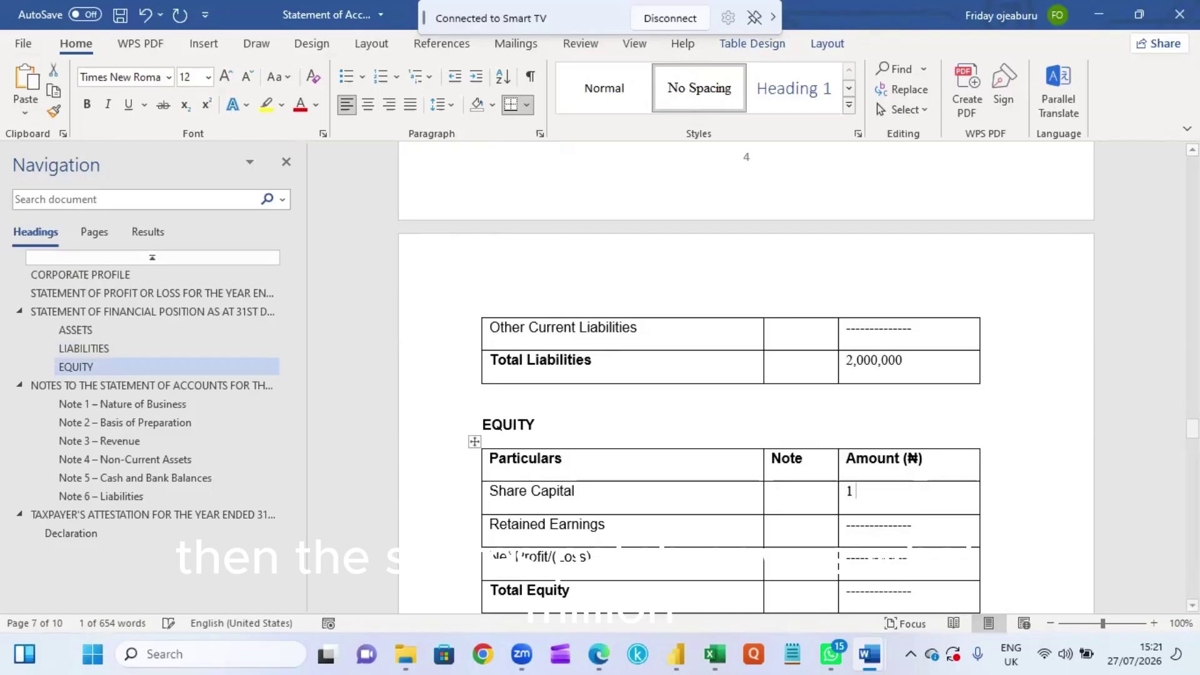
{"action": "type", "text": ",000,"}
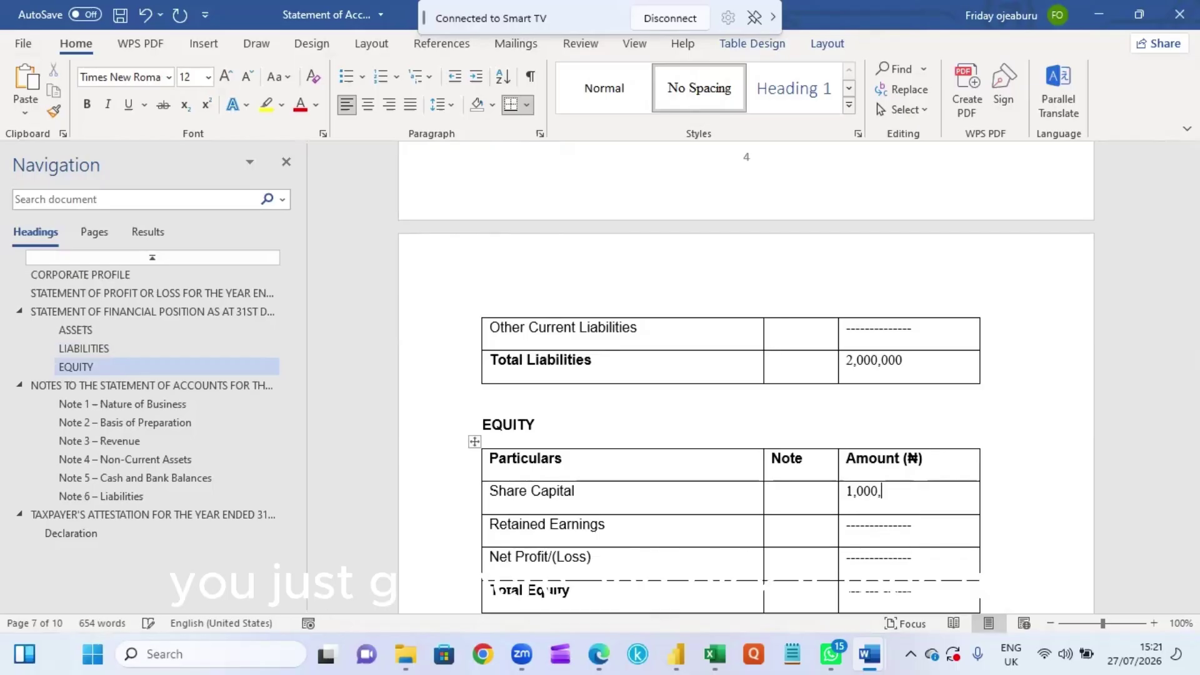
{"action": "type", "text": "000"}
Step: Copy the 2025 Retained Profit(Loss) figure, -280,000.00, from the Excel workbook into the Retained Earnings amount in Word
{"action": "scroll", "coordinate": [903, 591], "scroll_direction": "down", "scroll_amount": 2}
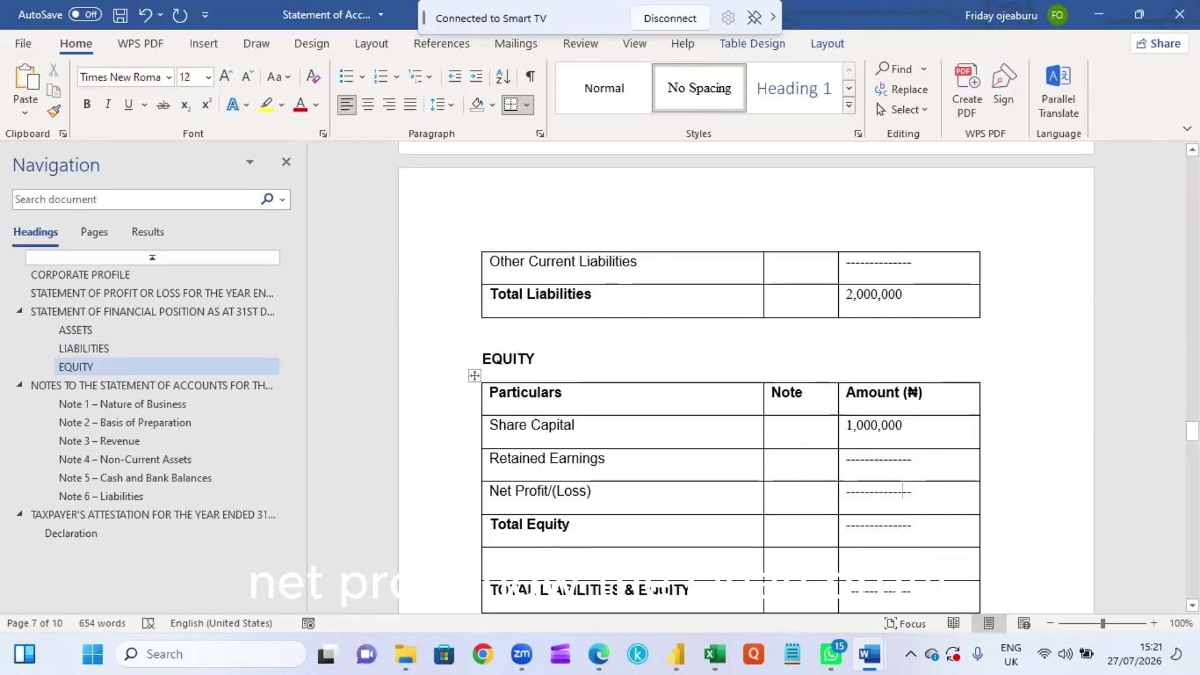
{"action": "left_click", "coordinate": [931, 462]}
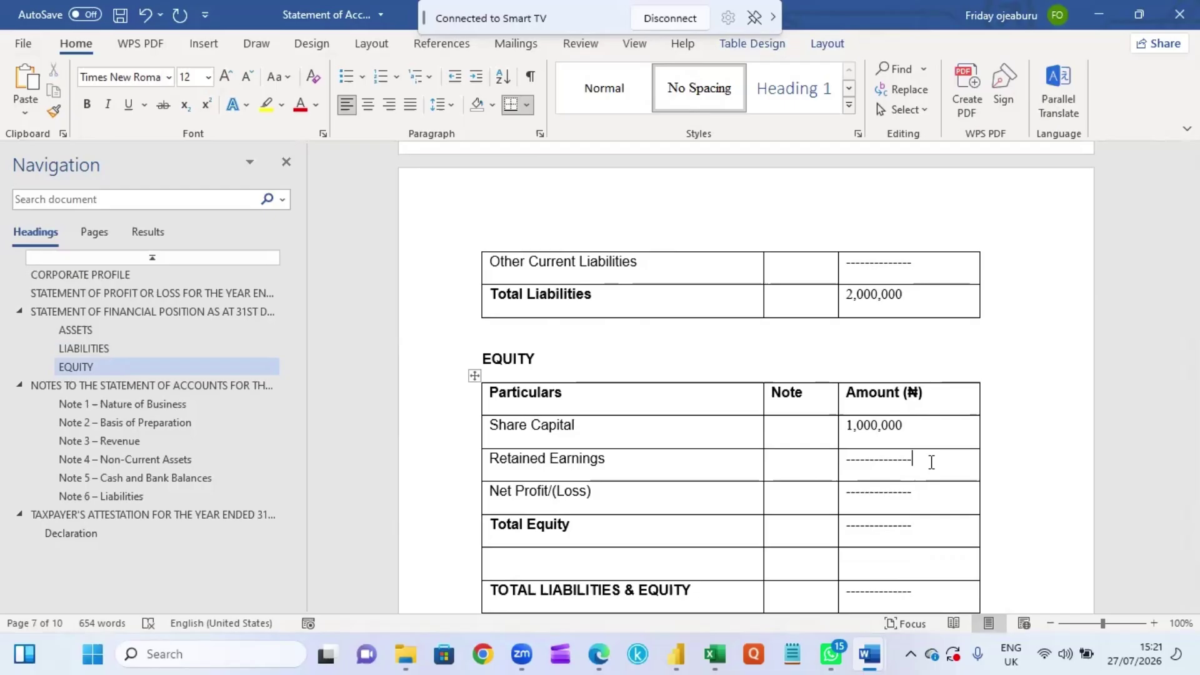
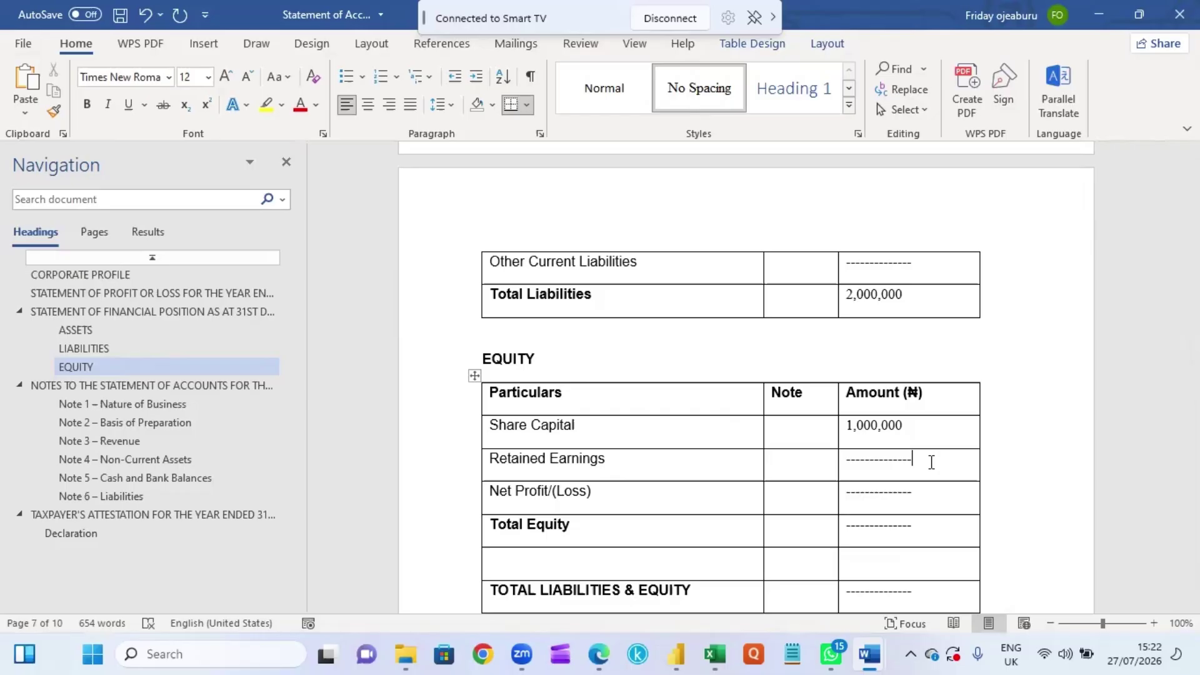
{"action": "left_click", "coordinate": [713, 654]}
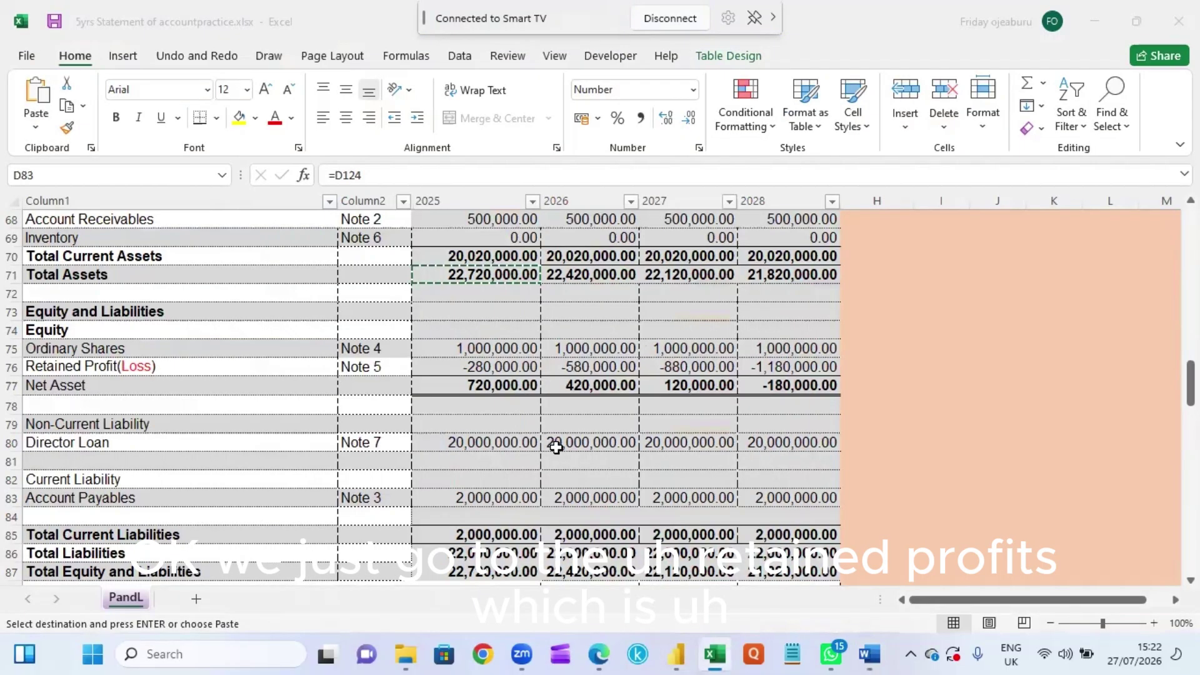
{"action": "left_click", "coordinate": [486, 462]}
{"action": "left_click", "coordinate": [496, 365]}
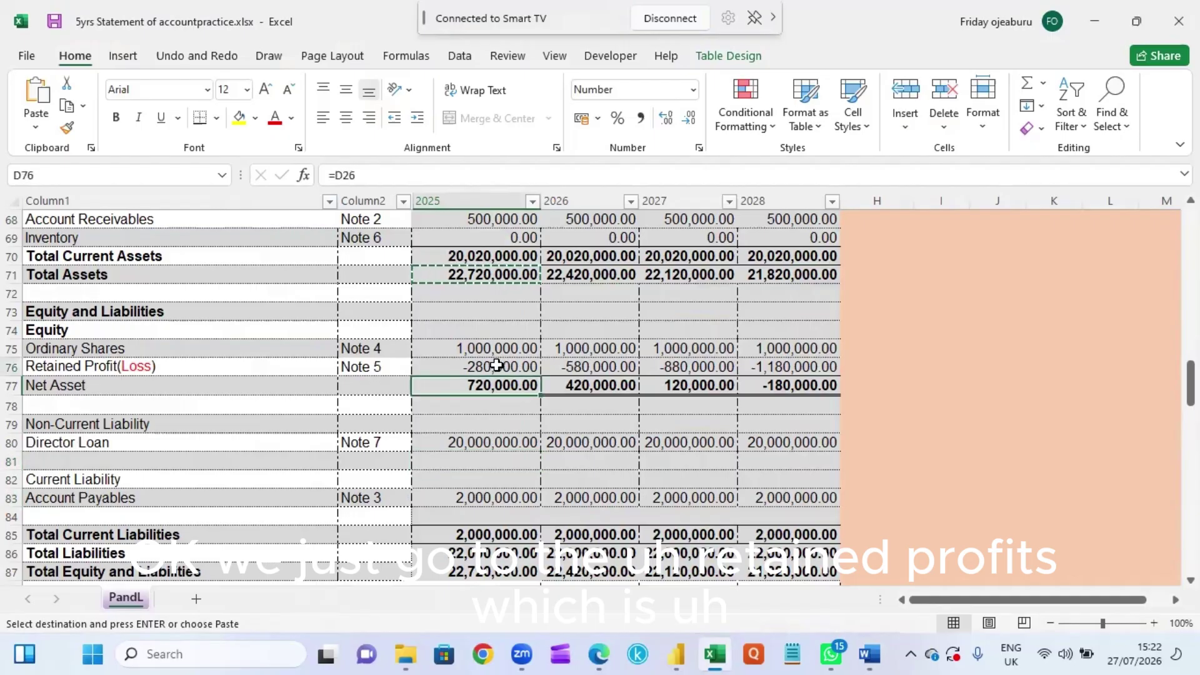
{"action": "key", "text": "Escape"}
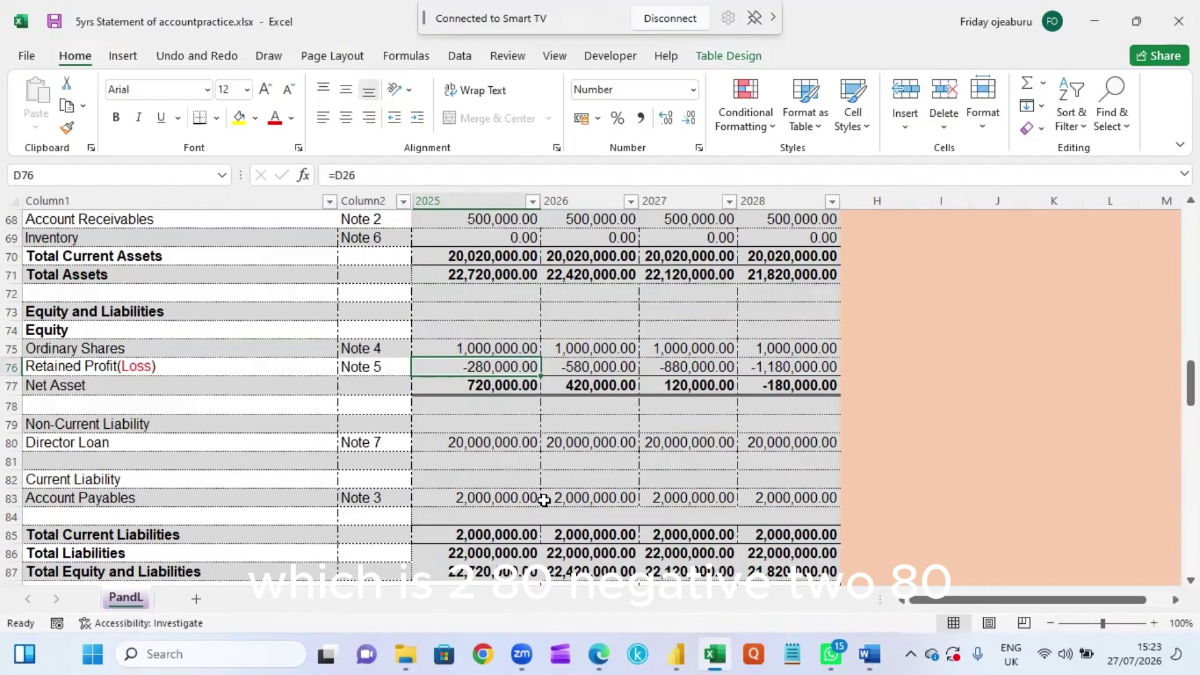
{"action": "right_click", "coordinate": [493, 368]}
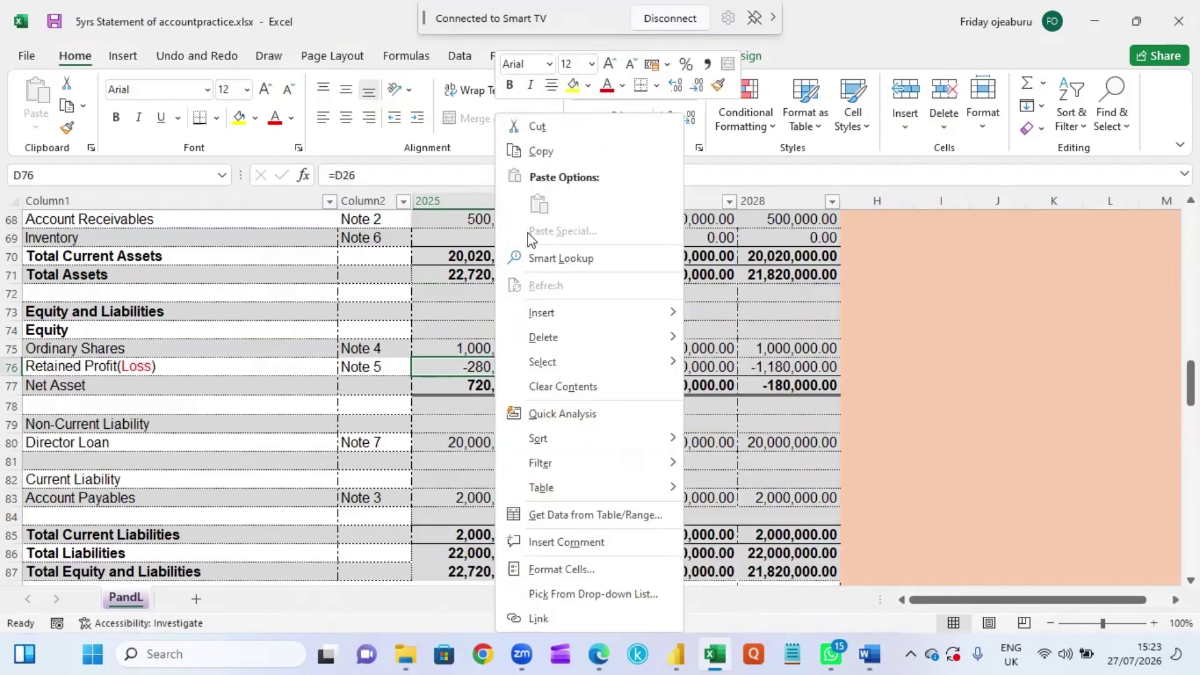
{"action": "left_click", "coordinate": [541, 152]}
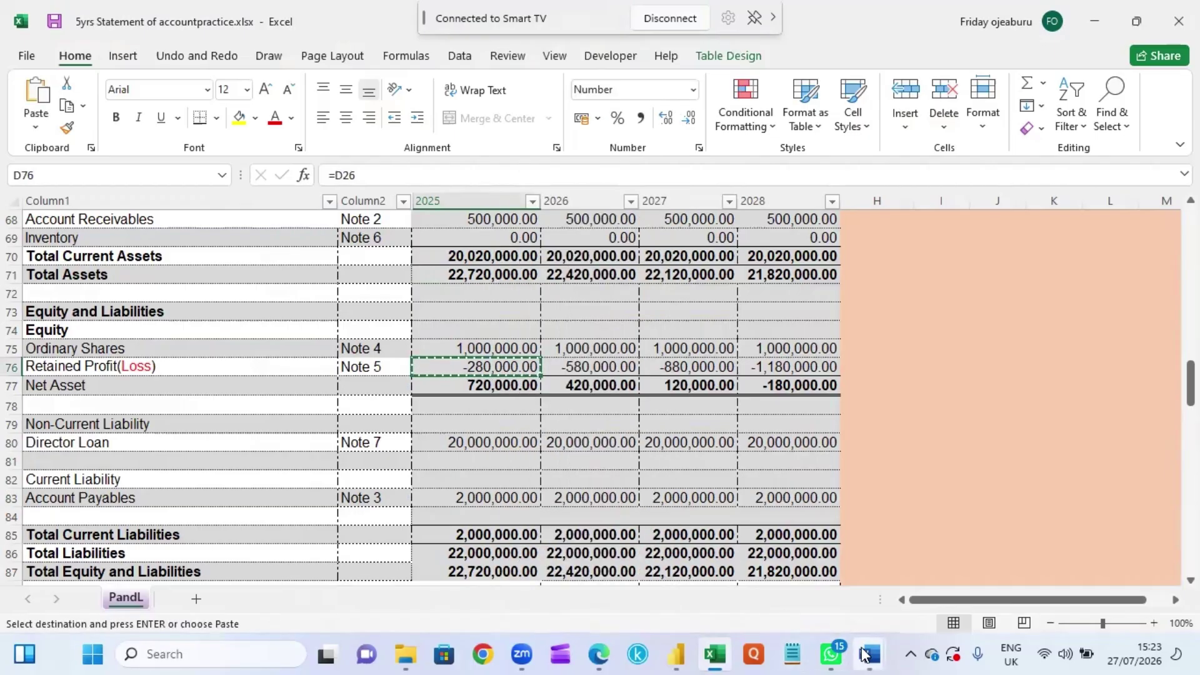
{"action": "mouse_move", "coordinate": [863, 654]}
{"action": "left_click", "coordinate": [804, 579]}
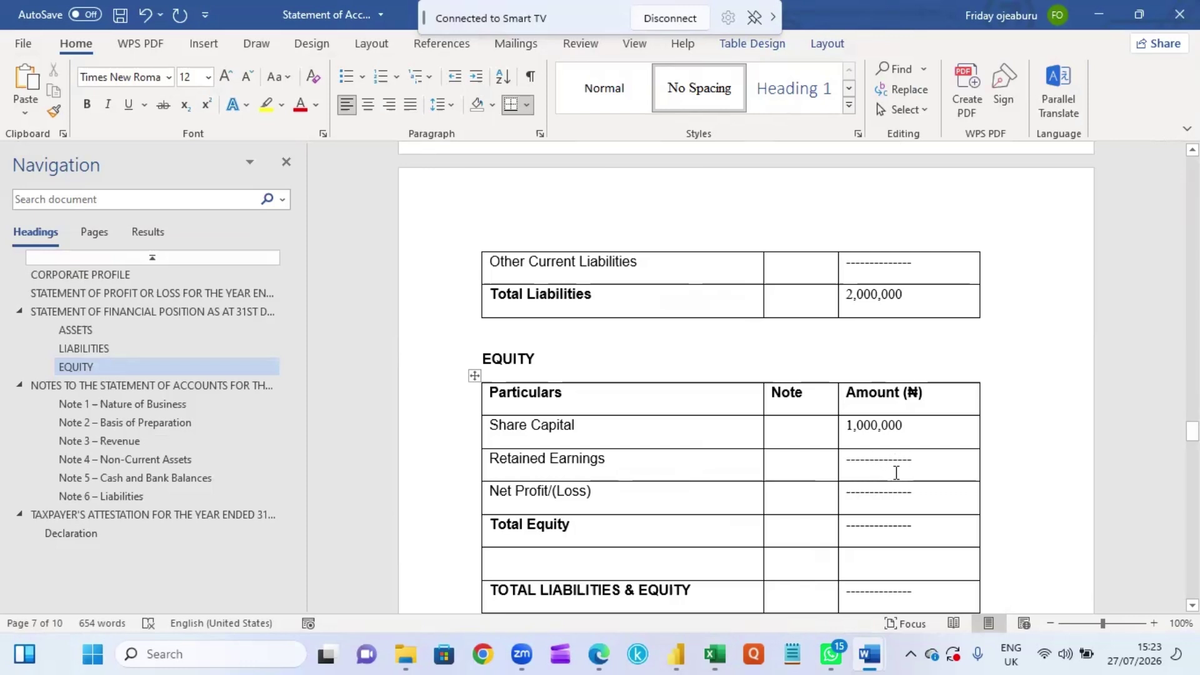
{"action": "double_click", "coordinate": [857, 461]}
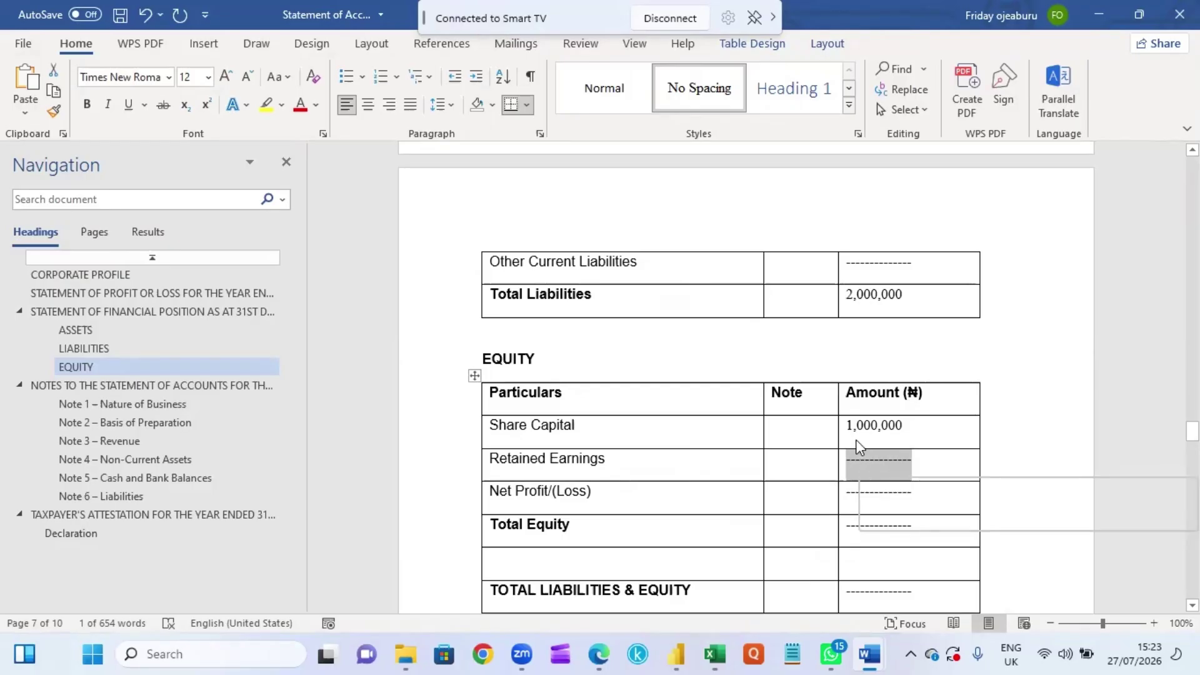
{"action": "right_click", "coordinate": [856, 441]}
{"action": "left_click", "coordinate": [1034, 165]}
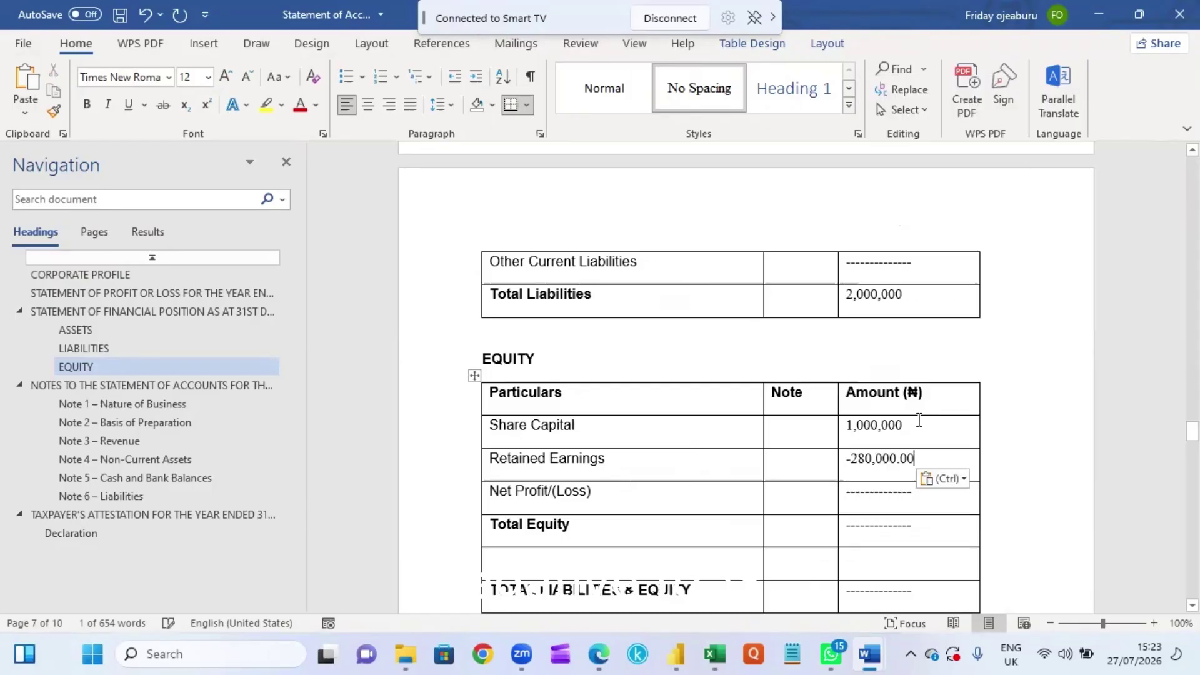
Step: Rewrite the Retained Earnings amount in the EQUITY table as (280,000.00), with parentheses in place of the minus sign
{"action": "left_click", "coordinate": [851, 461]}
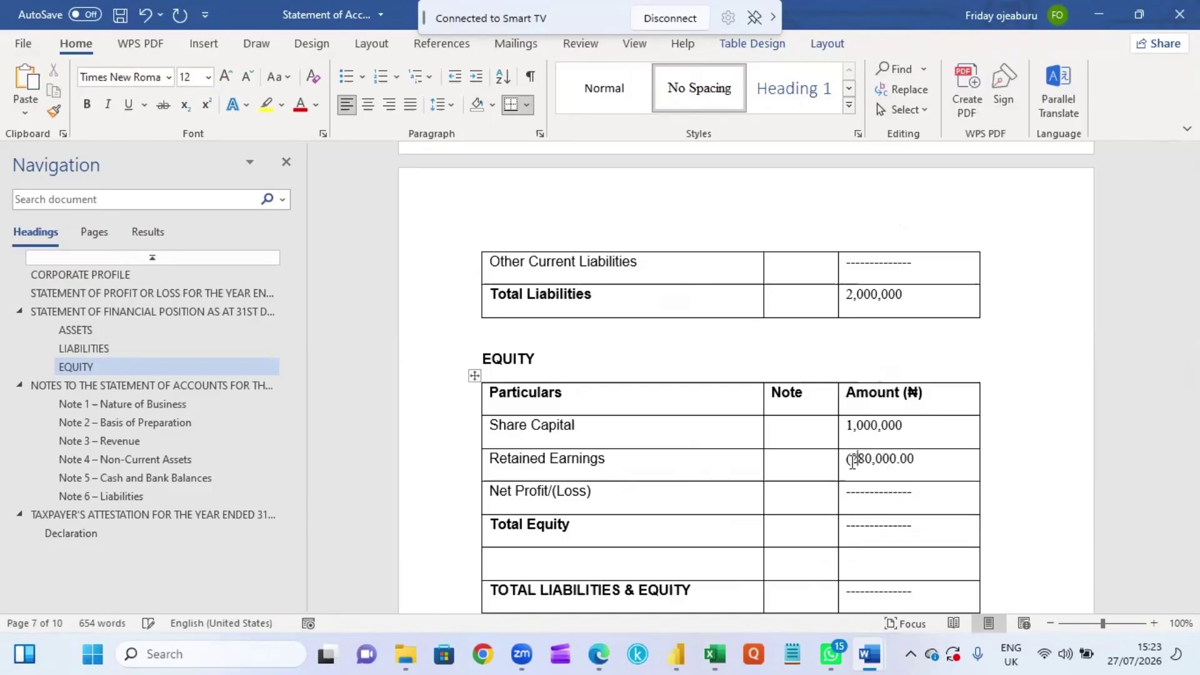
{"action": "key", "text": "Right"}
{"action": "key", "text": "Right"}
{"action": "key", "text": "Right"}
{"action": "key", "text": "Right"}
{"action": "key", "text": "Right"}
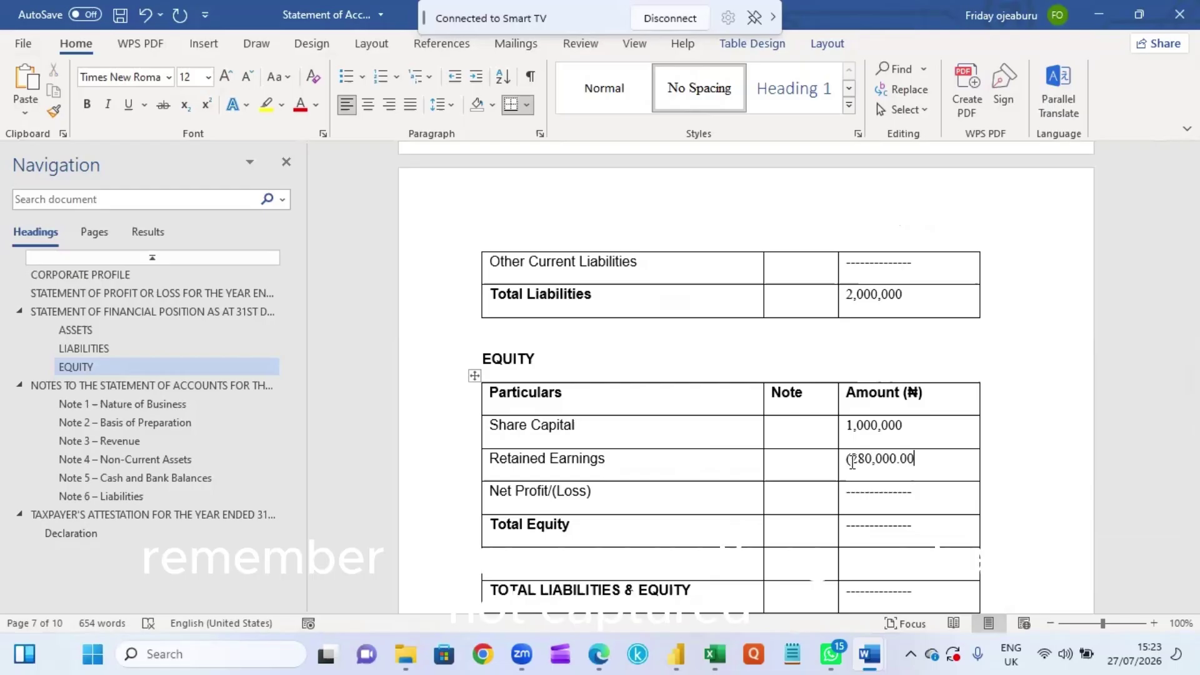
Step: Review the LIABILITIES table rows from Total Liabilities up to Trade Payables, and return to the EQUITY table
{"action": "key", "text": "Up"}
{"action": "key", "text": "Up"}
{"action": "key", "text": "Up"}
{"action": "key", "text": "Up"}
{"action": "key", "text": "Up"}
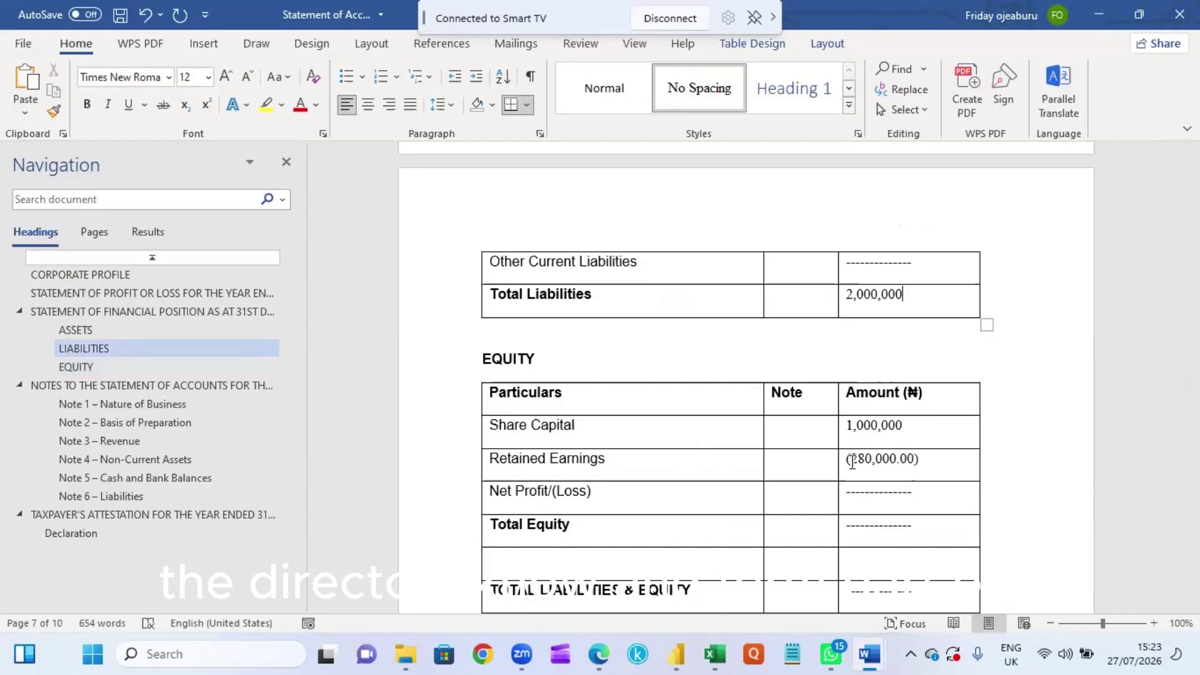
{"action": "key", "text": "Up"}
{"action": "key", "text": "Up"}
{"action": "key", "text": "Up"}
{"action": "key", "text": "Up"}
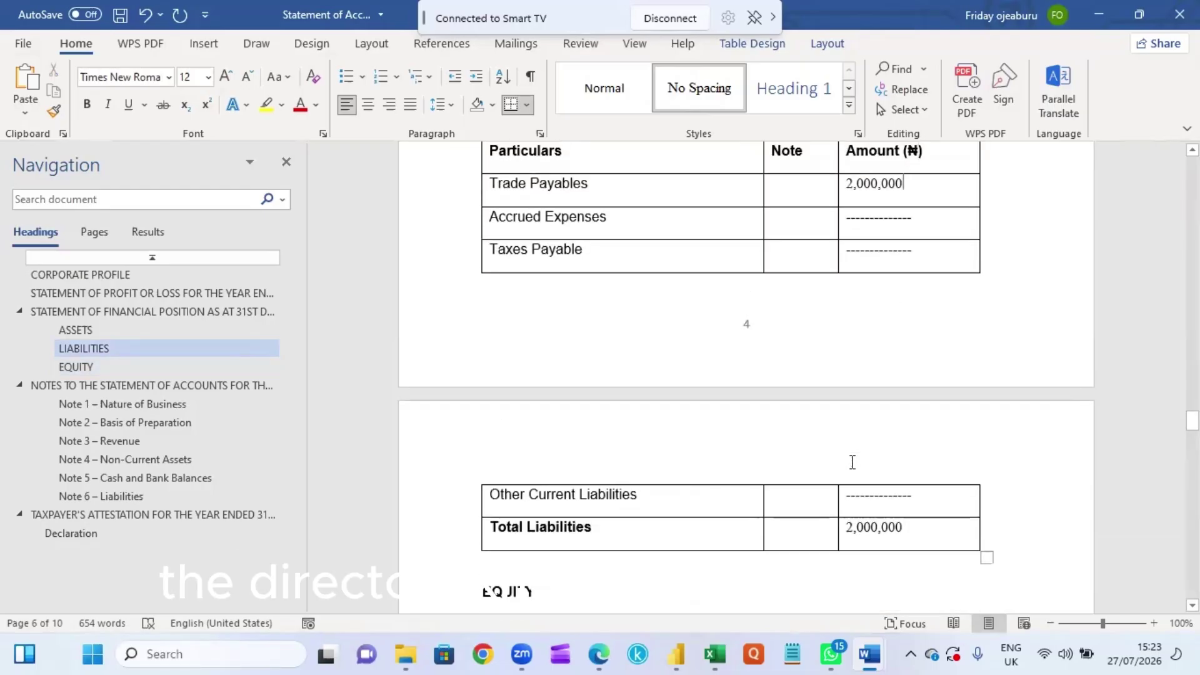
{"action": "key", "text": "Down"}
{"action": "key", "text": "Down"}
{"action": "key", "text": "Down"}
{"action": "key", "text": "Down"}
{"action": "key", "text": "Down"}
{"action": "key", "text": "Down"}
{"action": "key", "text": "Down"}
{"action": "key", "text": "Down"}
{"action": "key", "text": "Down"}
{"action": "key", "text": "Down"}
{"action": "key", "text": "Down"}
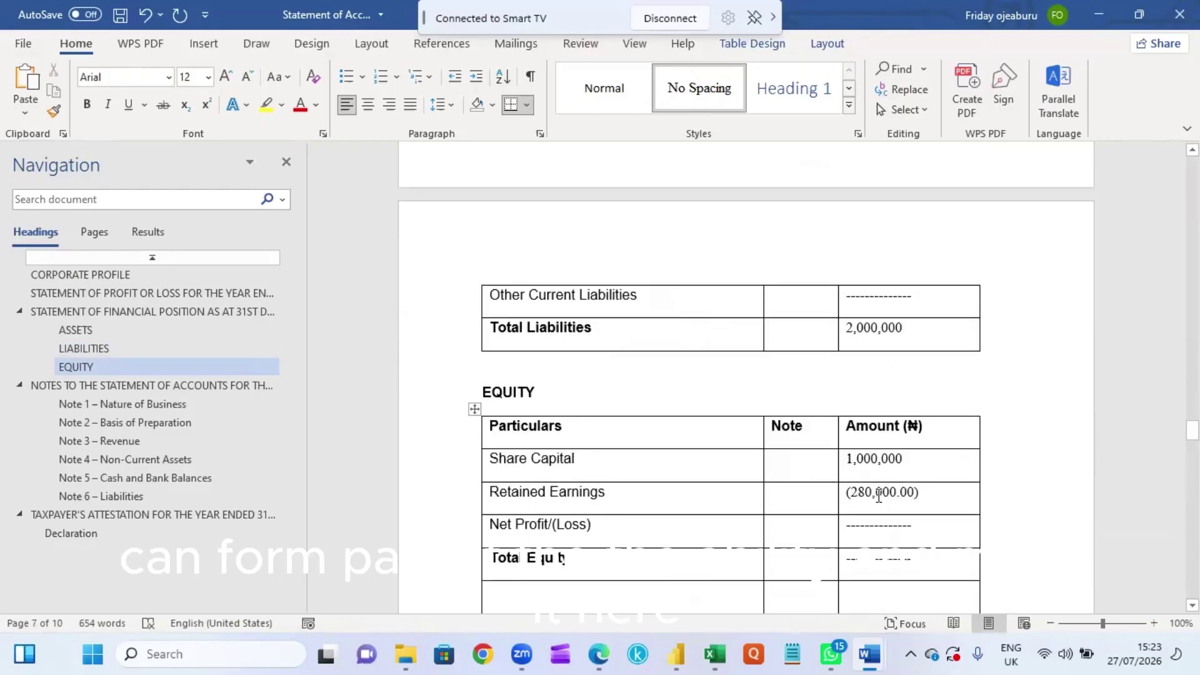
Step: Relabel the Net Profit/(Loss) row in the EQUITY table as Director Loan
{"action": "left_click_drag", "start_coordinate": [611, 522], "coordinate": [502, 521]}
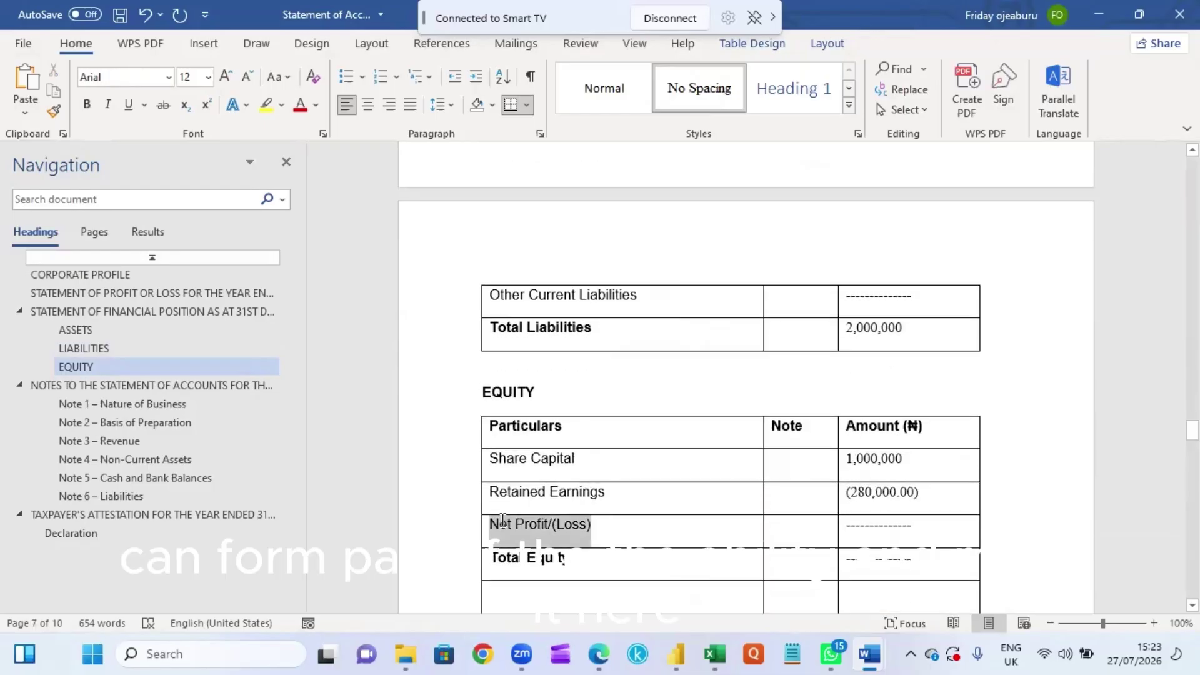
{"action": "type", "text": "D"}
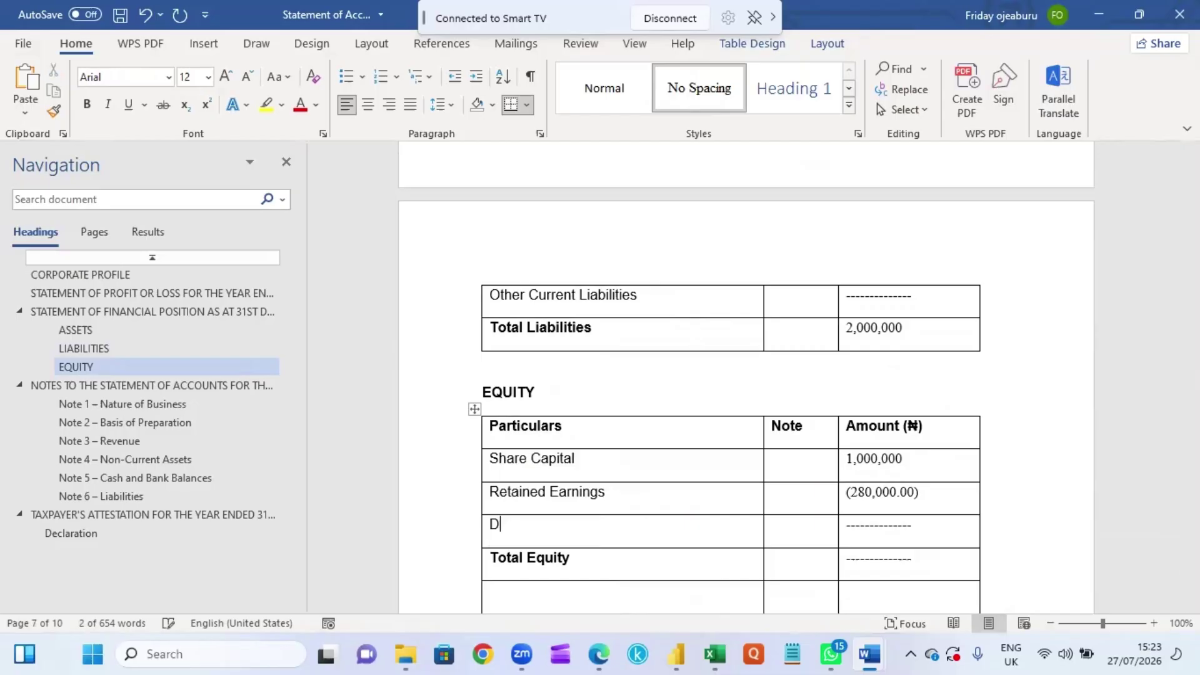
{"action": "type", "text": "irector L"}
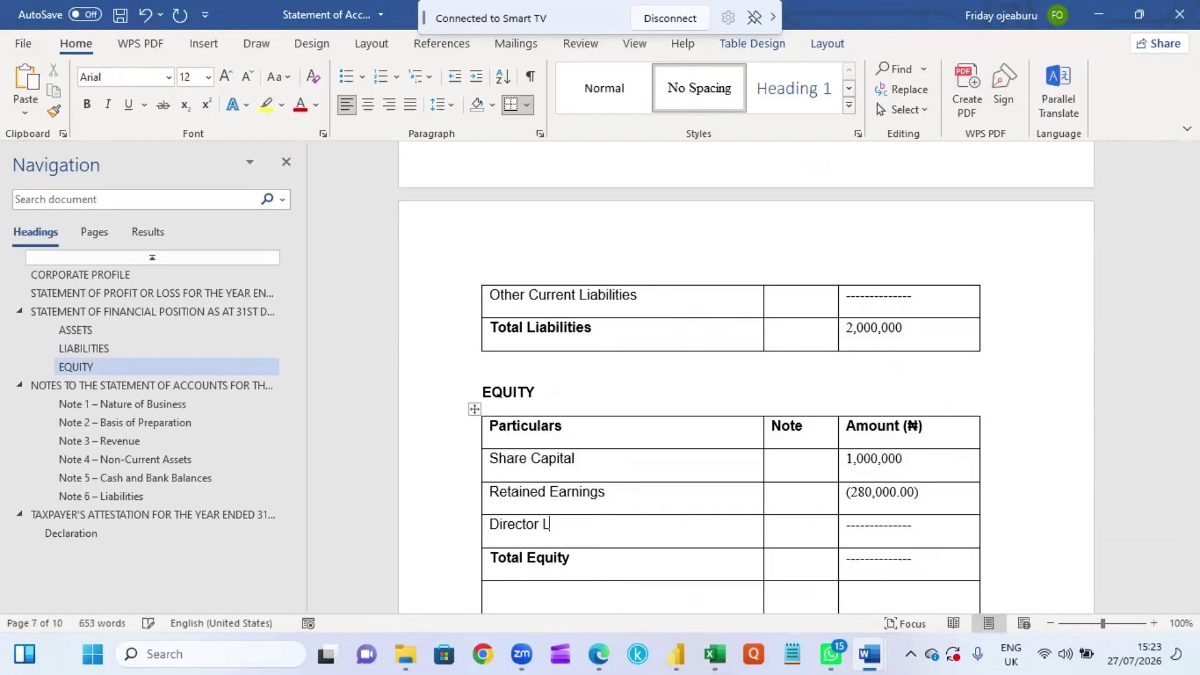
{"action": "type", "text": "oan"}
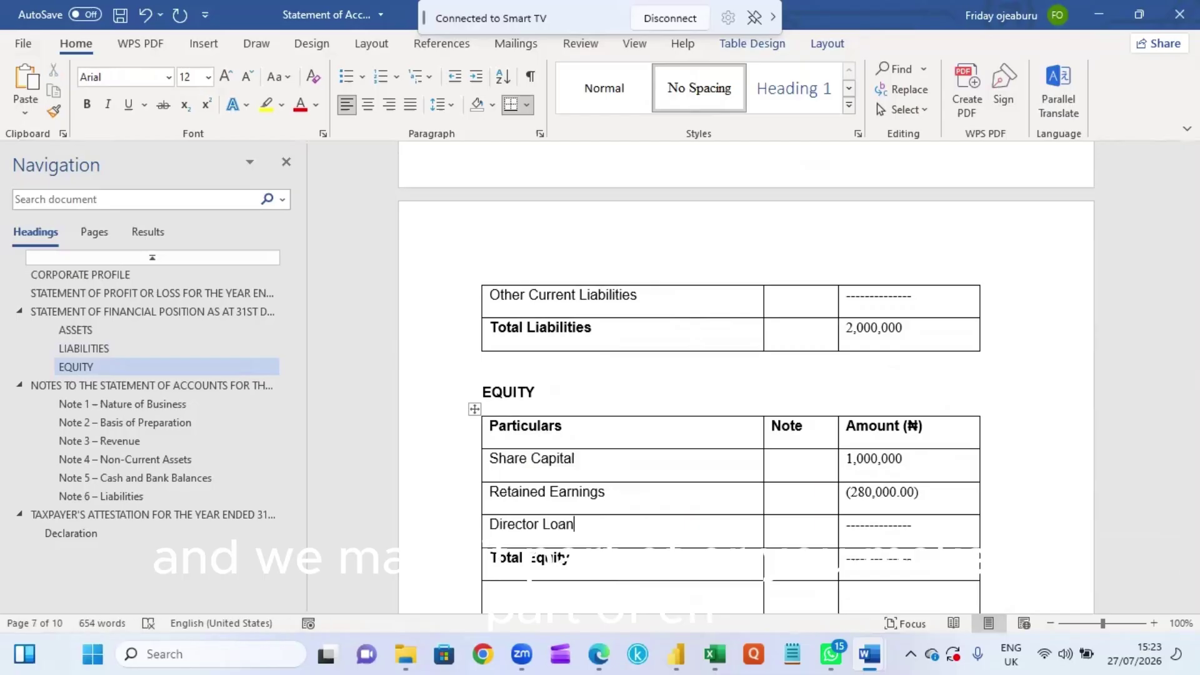
Step: Relabel the Other Current Liabilities row in the LIABILITIES table as Director Loan
{"action": "key", "text": "Up"}
{"action": "key", "text": "Up"}
{"action": "key", "text": "Up"}
{"action": "key", "text": "Up"}
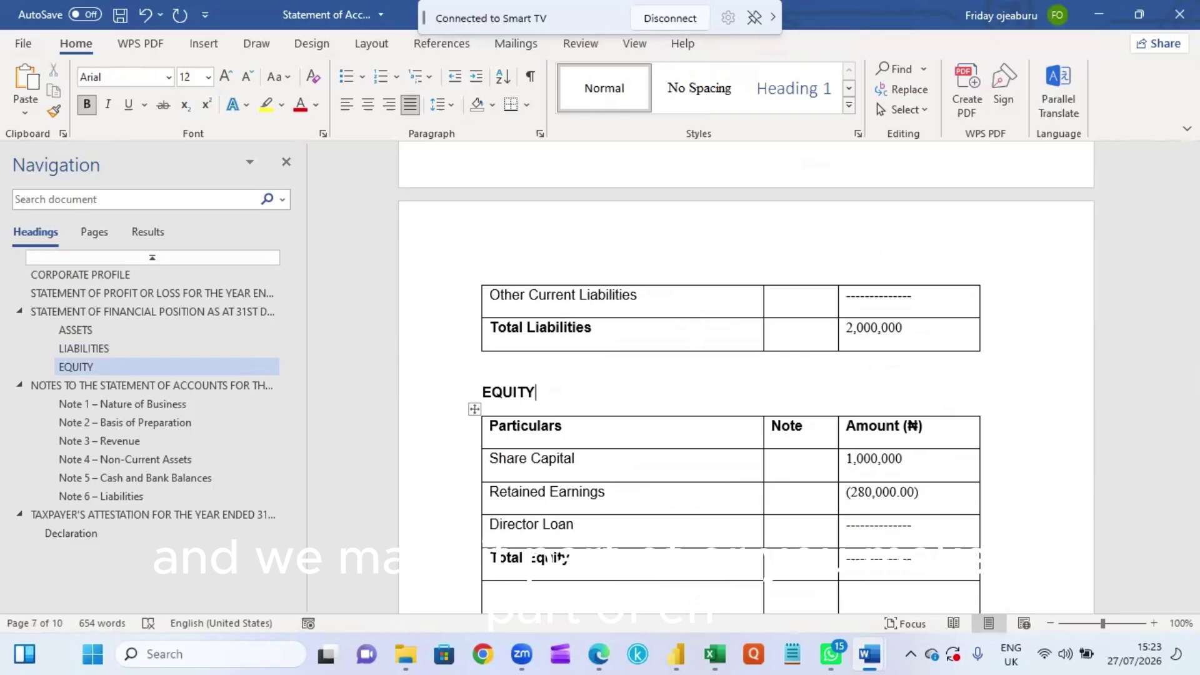
{"action": "key", "text": "Up"}
{"action": "key", "text": "Up"}
{"action": "key", "text": "Up"}
{"action": "key", "text": "Up"}
{"action": "key", "text": "Up"}
{"action": "key", "text": "Up"}
{"action": "key", "text": "Up"}
{"action": "key", "text": "Up"}
{"action": "key", "text": "Up"}
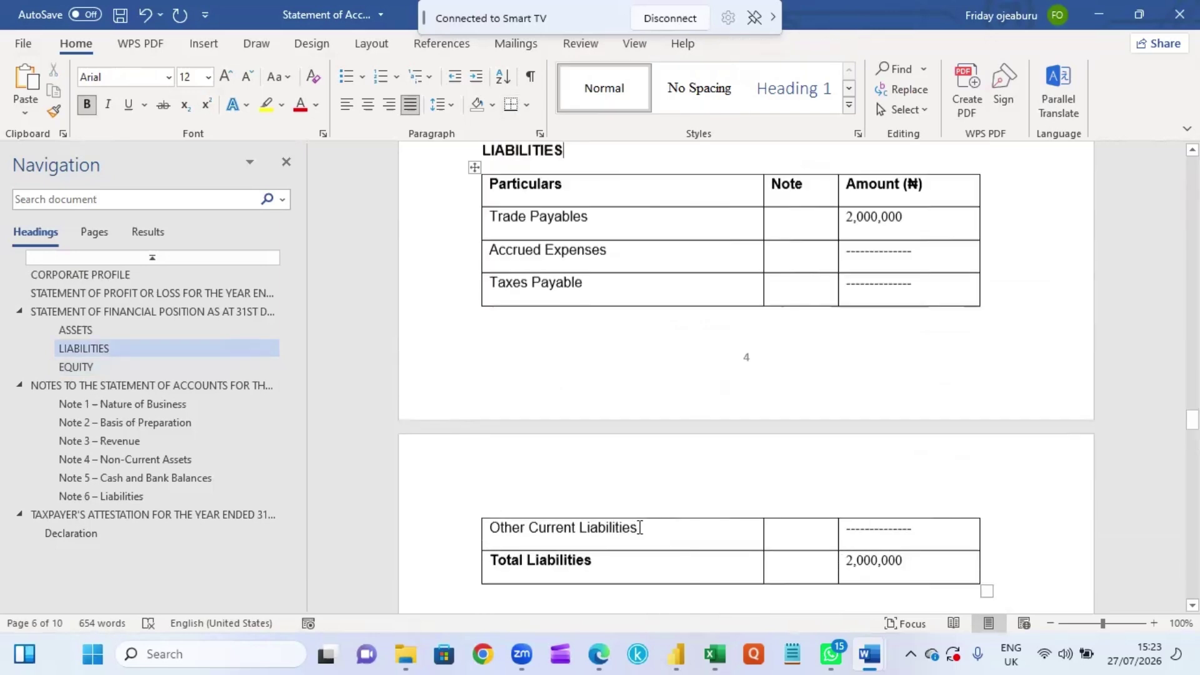
{"action": "triple_click", "coordinate": [496, 528]}
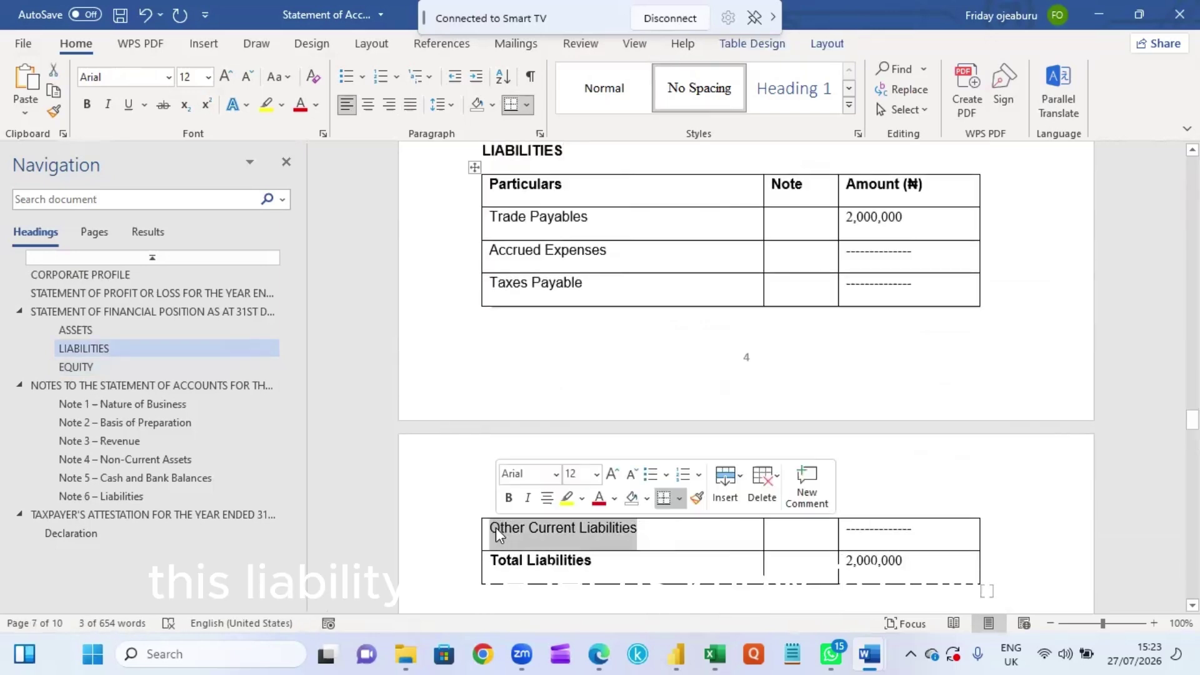
{"action": "type", "text": "Director"}
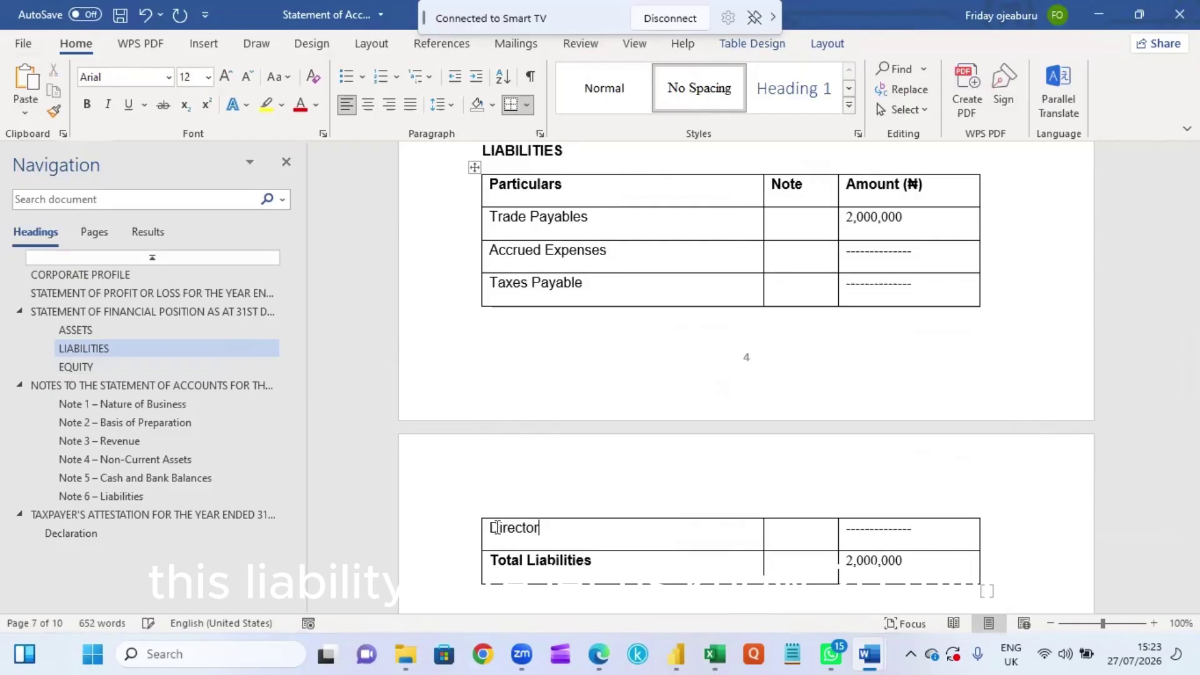
{"action": "type", "text": " Loan"}
Step: Replace the Director Loan placeholder dashes in the LIABILITIES table with 20,000,000 and set Total Liabilities to 22,000,000
{"action": "key", "text": "Right"}
{"action": "key", "text": "Right"}
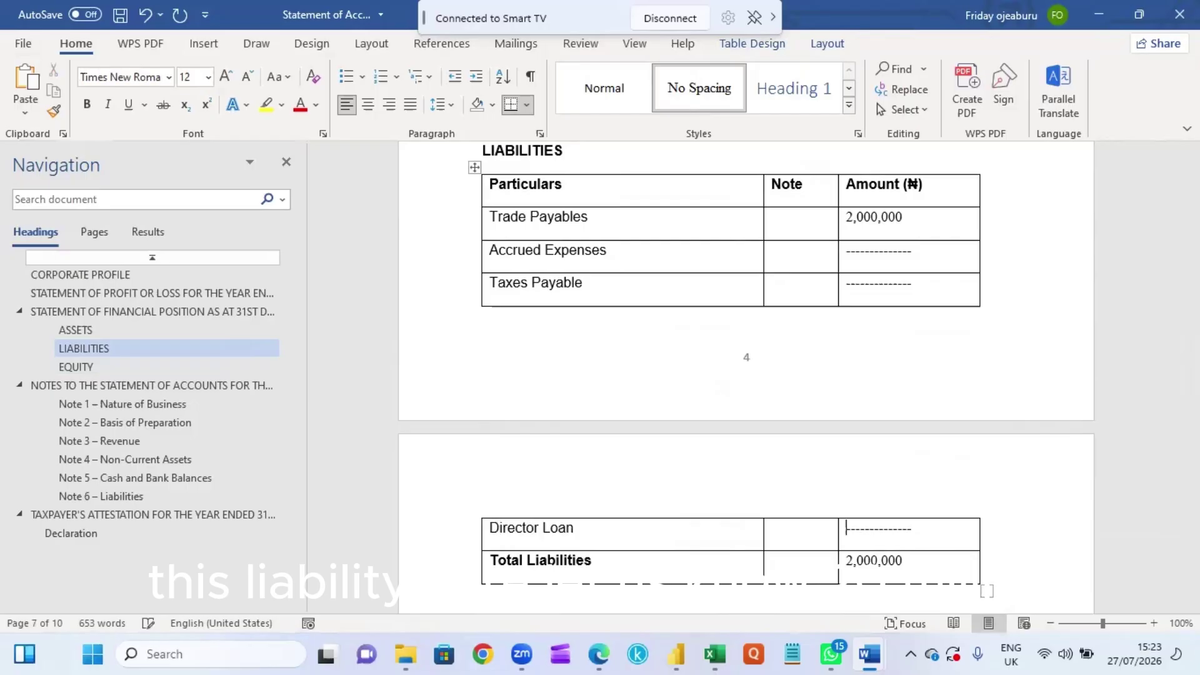
{"action": "type", "text": "2"}
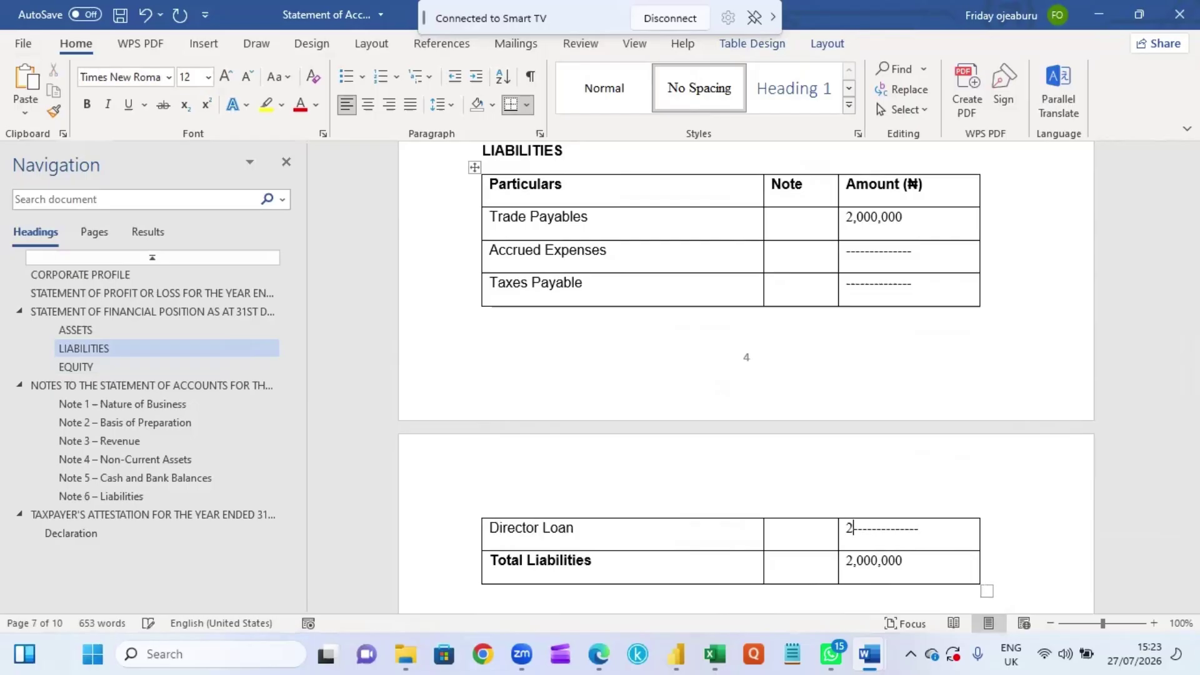
{"action": "type", "text": "0,000,000"}
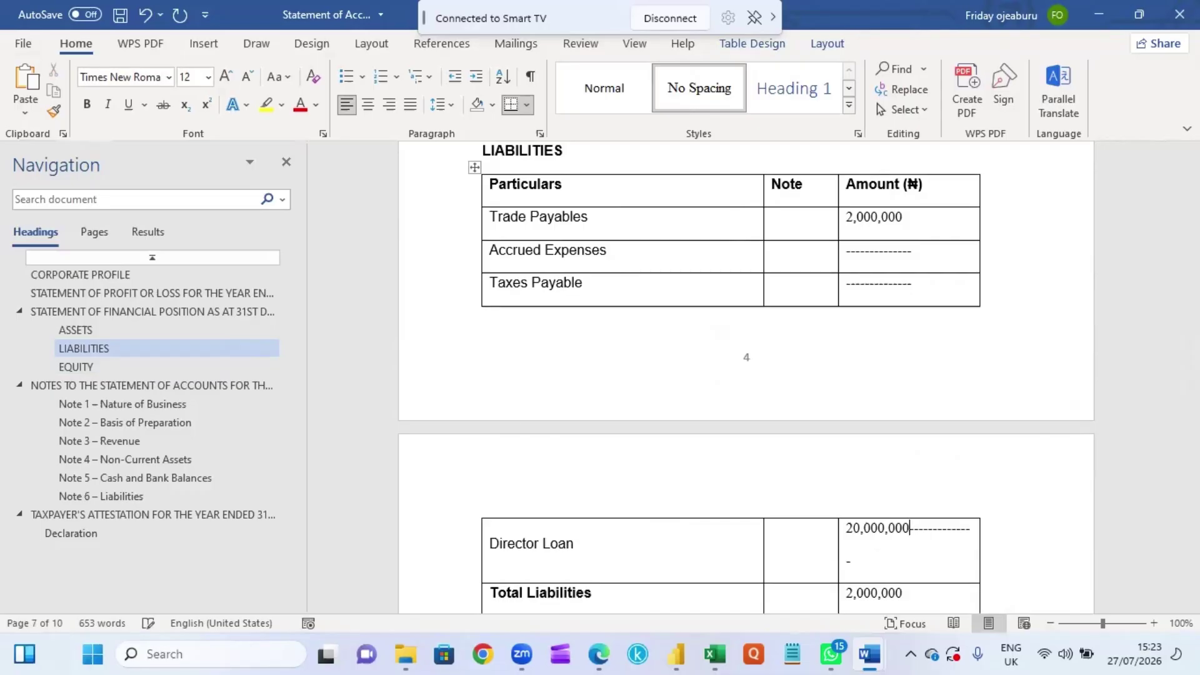
{"action": "key", "text": "Delete"}
{"action": "key", "text": "Delete"}
{"action": "key", "text": "Delete"}
{"action": "key", "text": "Delete"}
{"action": "key", "text": "Delete"}
{"action": "key", "text": "Delete"}
{"action": "key", "text": "Delete"}
{"action": "key", "text": "Delete"}
{"action": "key", "text": "Delete"}
{"action": "key", "text": "Delete"}
{"action": "key", "text": "Delete"}
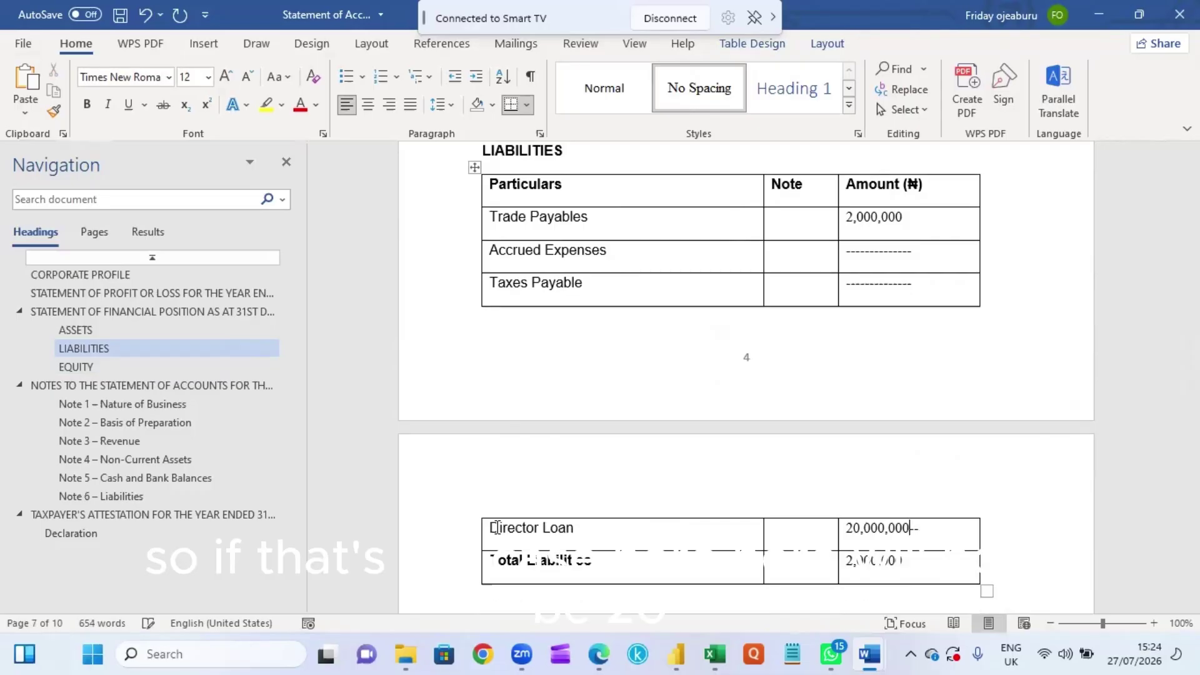
{"action": "key", "text": "Delete"}
{"action": "key", "text": "Delete"}
{"action": "left_click", "coordinate": [848, 561]}
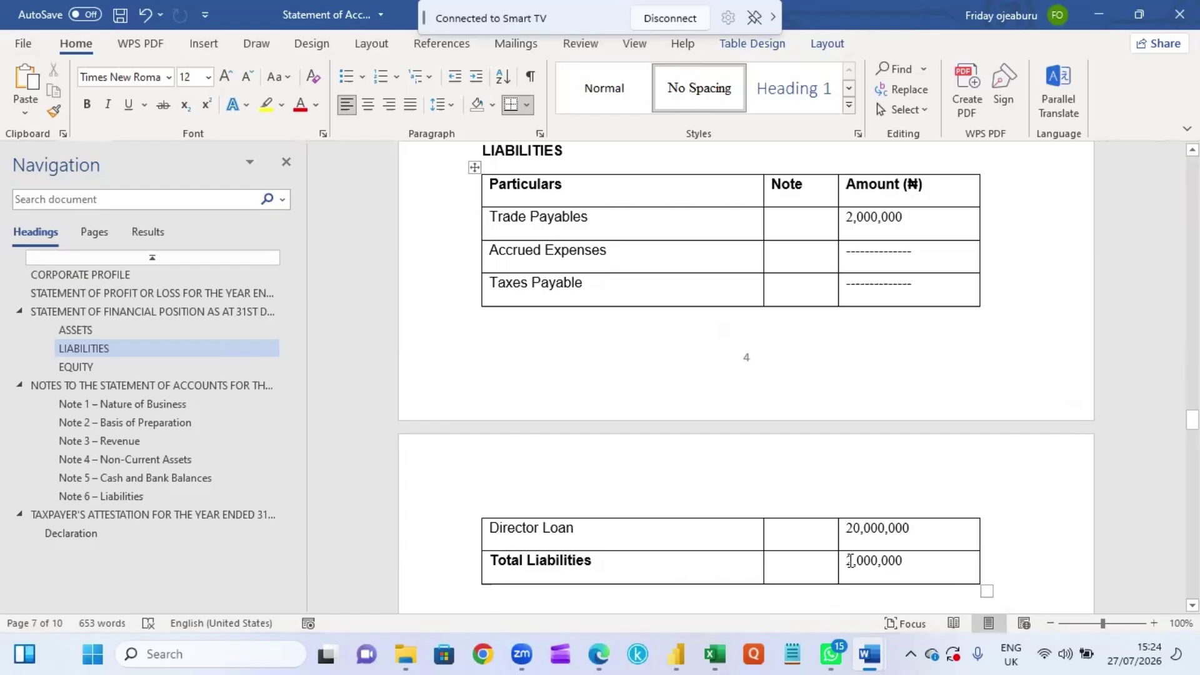
{"action": "type", "text": "2"}
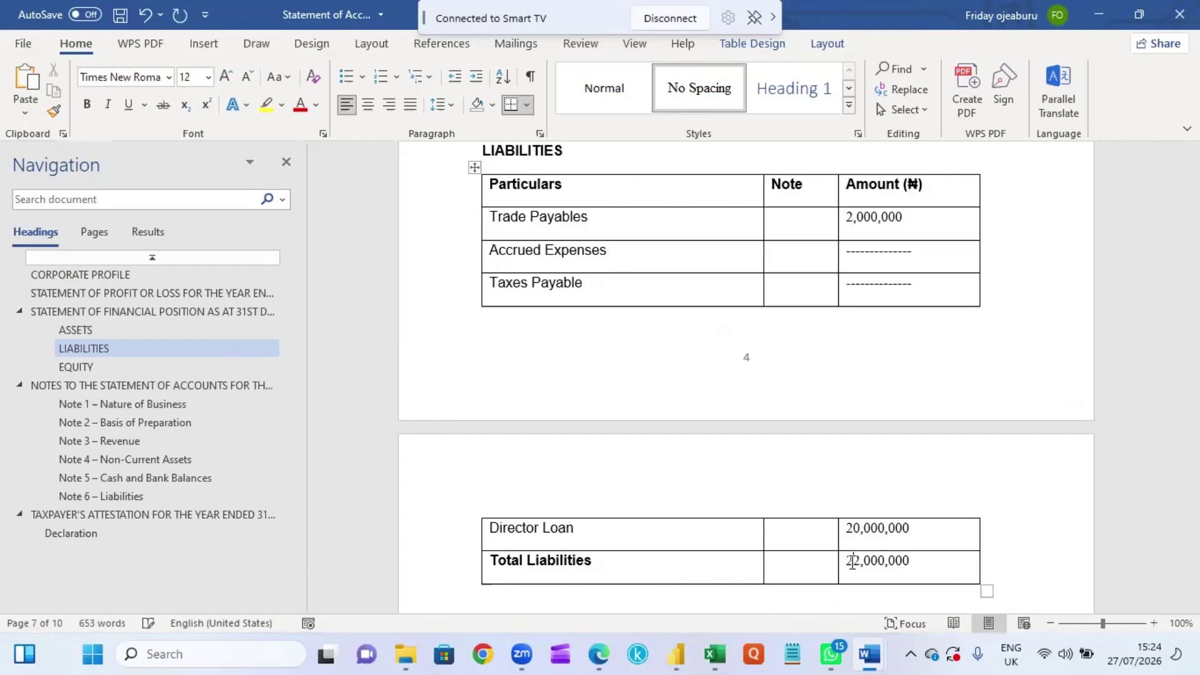
Step: Look up the 2025 Net Asset figure in the Excel workbook and enter 720,000 as the Total Equity amount in Word
{"action": "scroll", "coordinate": [852, 563], "scroll_direction": "down", "scroll_amount": 4}
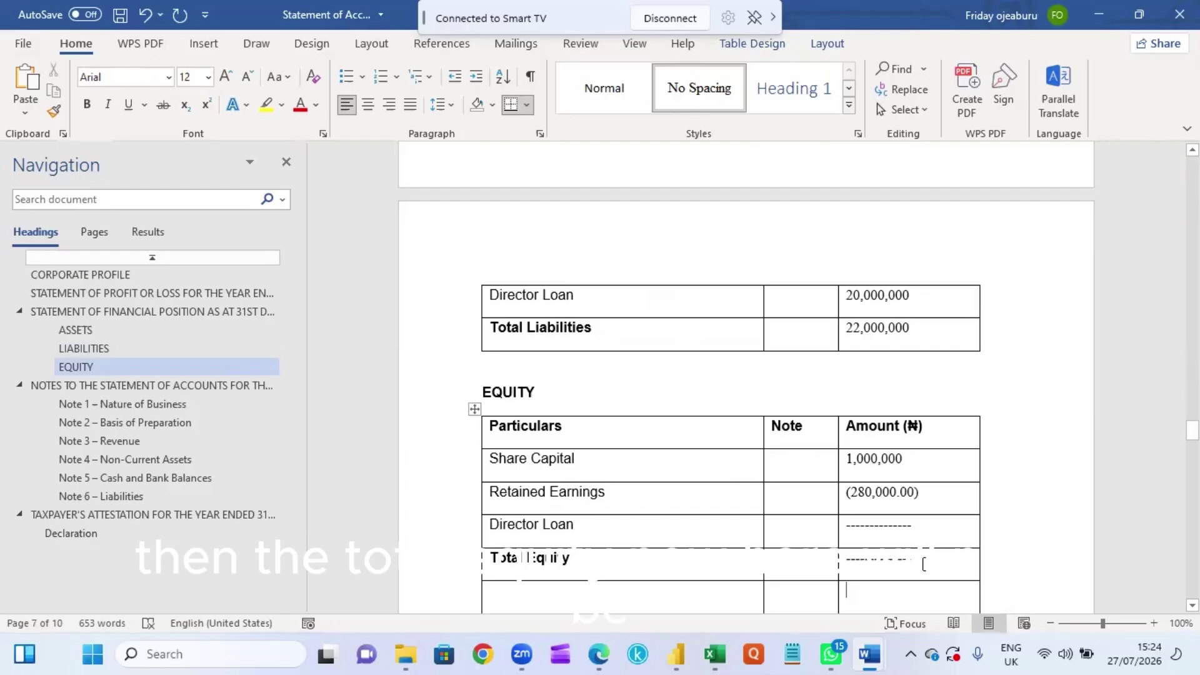
{"action": "left_click_drag", "start_coordinate": [924, 564], "coordinate": [852, 563]}
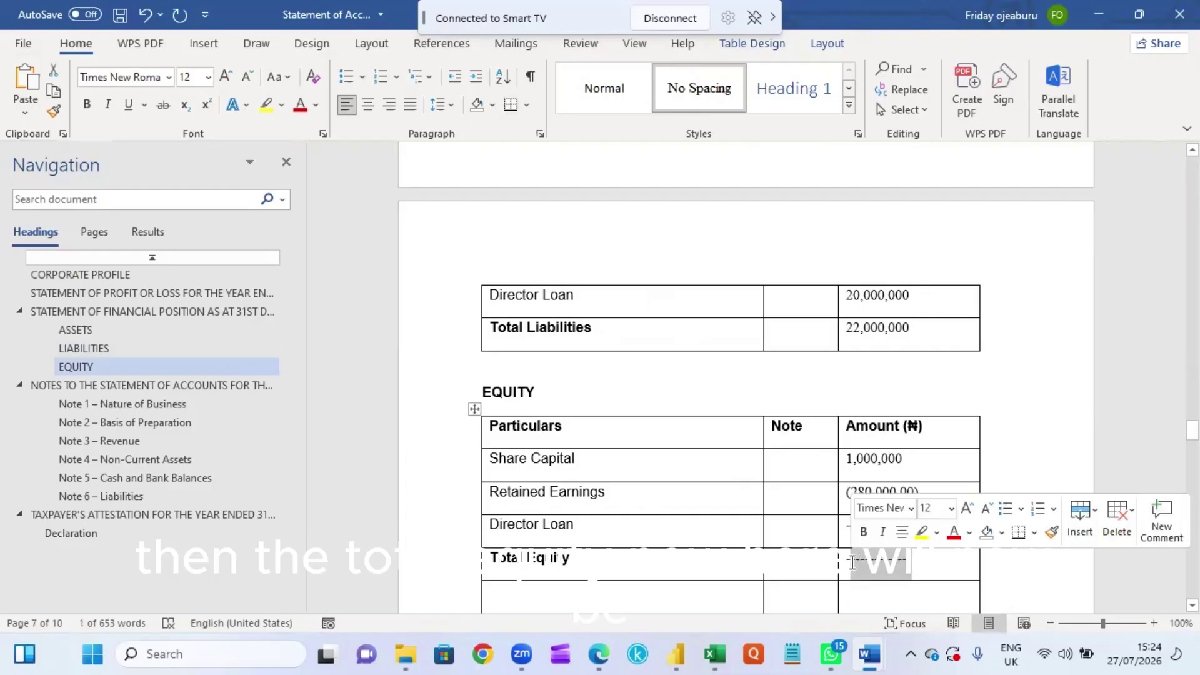
{"action": "left_click", "coordinate": [705, 645]}
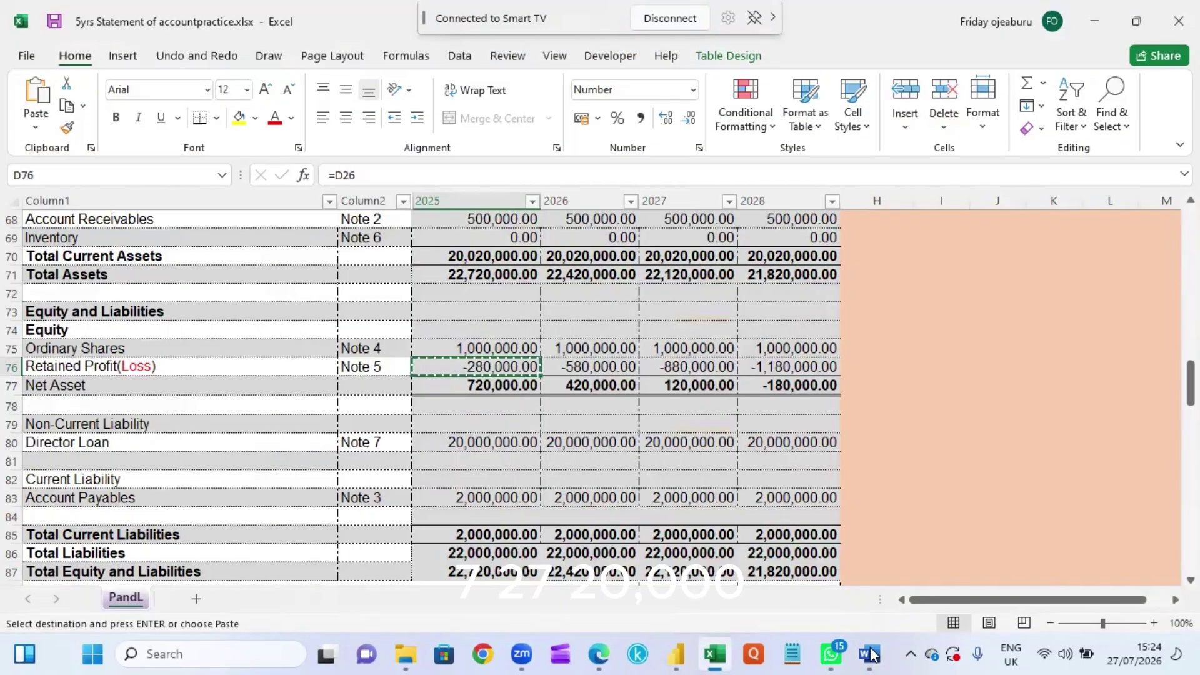
{"action": "mouse_move", "coordinate": [869, 654]}
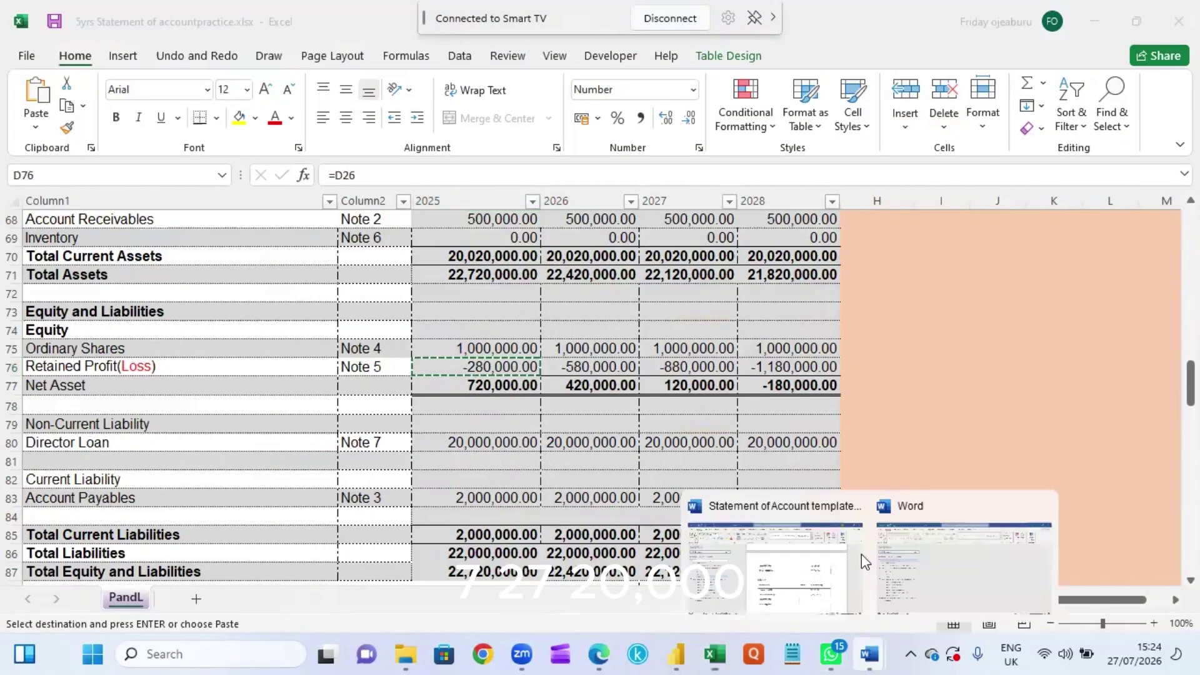
{"action": "left_click", "coordinate": [861, 554]}
{"action": "type", "text": "-720"}
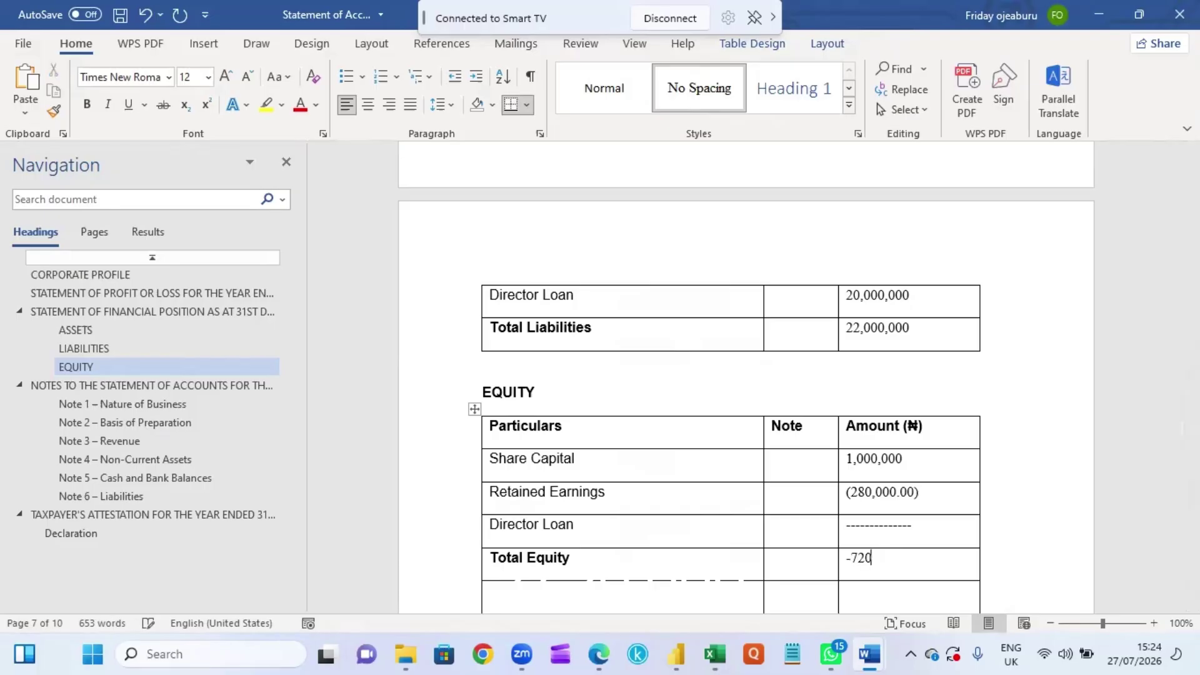
{"action": "type", "text": ",000"}
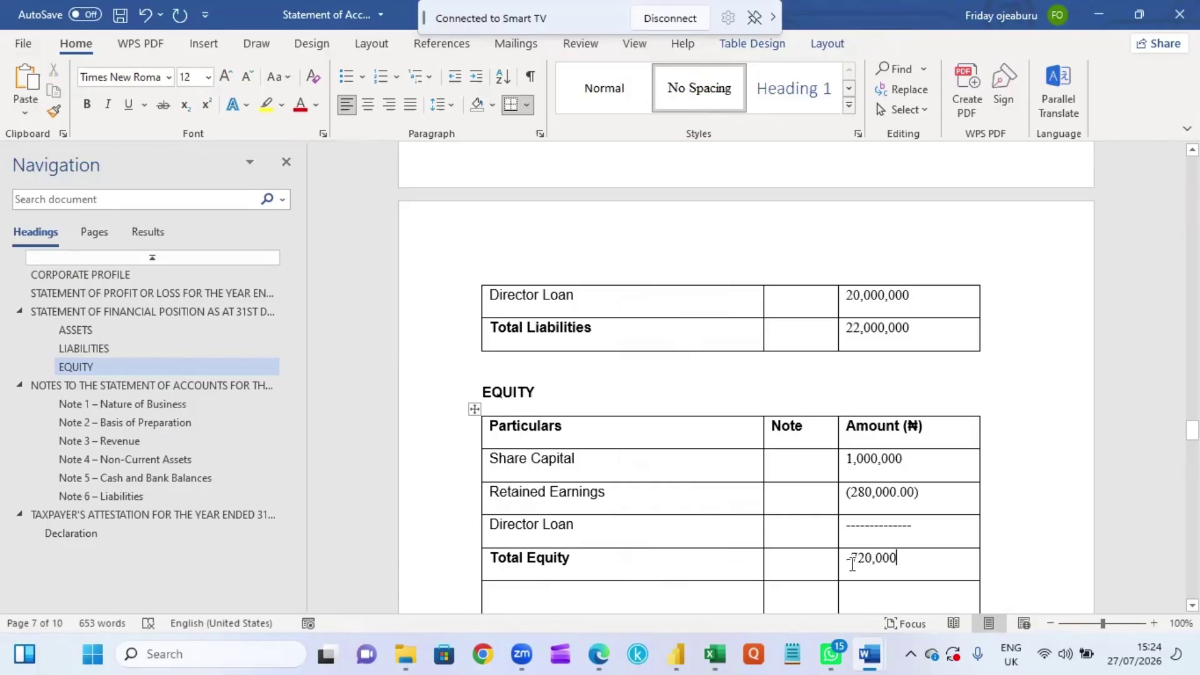
{"action": "left_click", "coordinate": [852, 564]}
{"action": "key", "text": "BackSpace"}
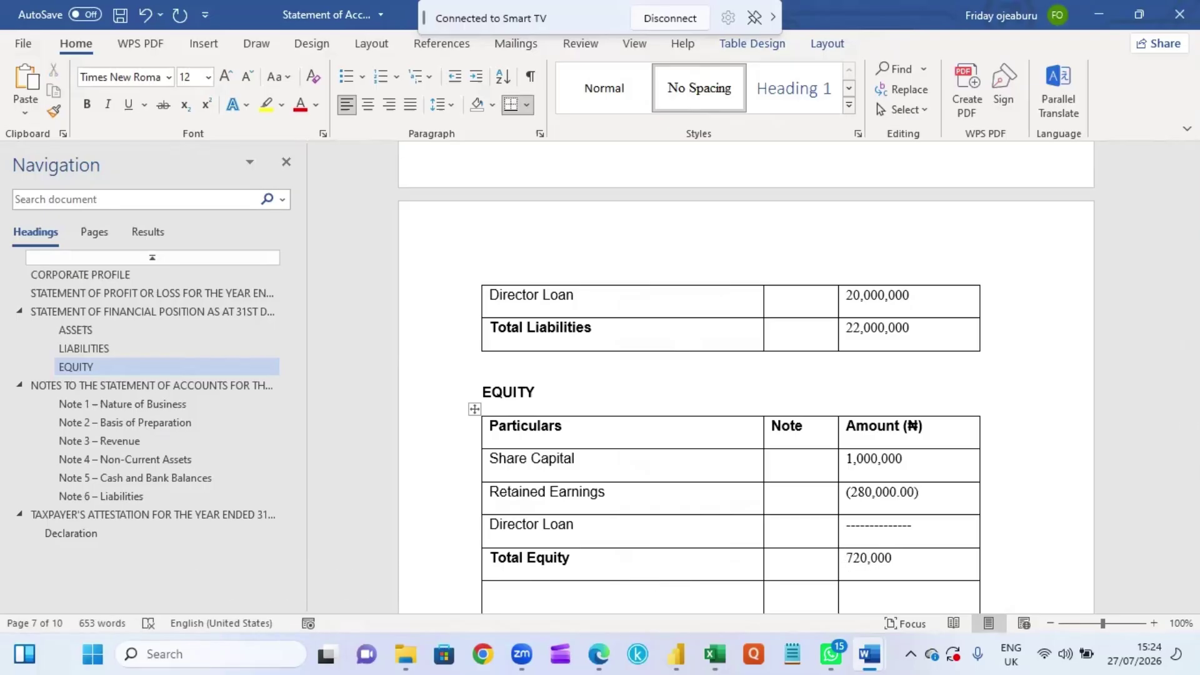
Step: Copy the 2025 Total Equity and Liabilities figure, 22,720,000.00, from Excel into the TOTAL LIABILITIES & EQUITY amount in Word and make it bold
{"action": "scroll", "coordinate": [853, 562], "scroll_direction": "down", "scroll_amount": 2}
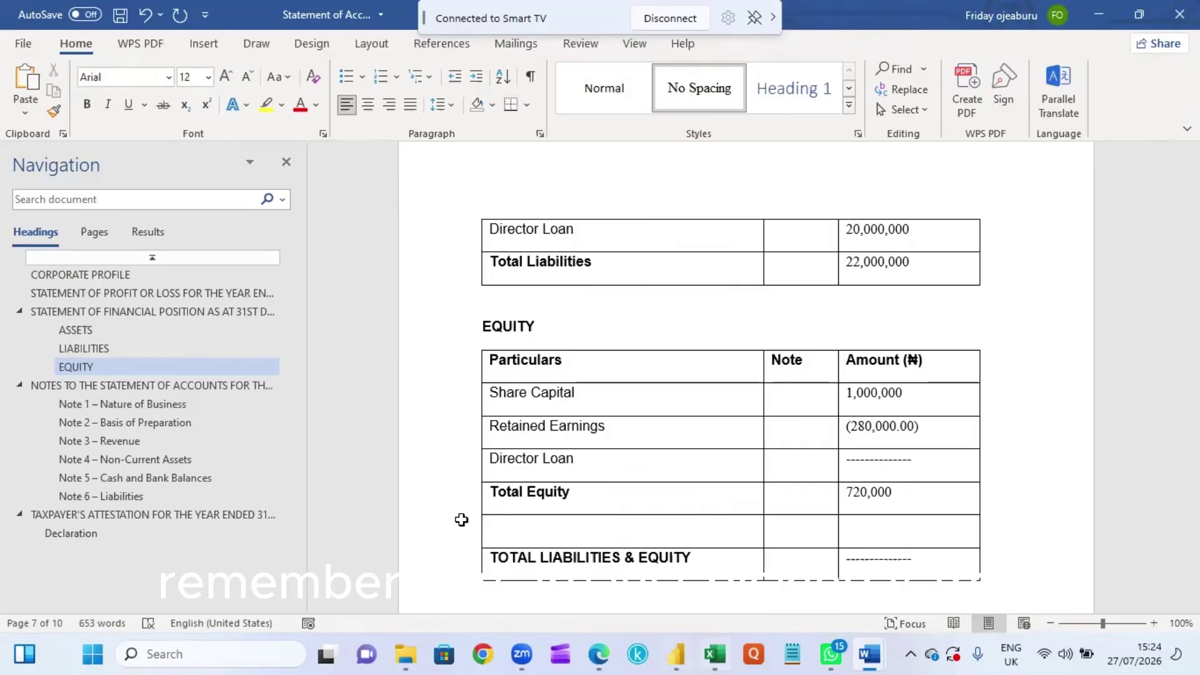
{"action": "key", "text": "alt+Tab"}
{"action": "left_click", "coordinate": [485, 571]}
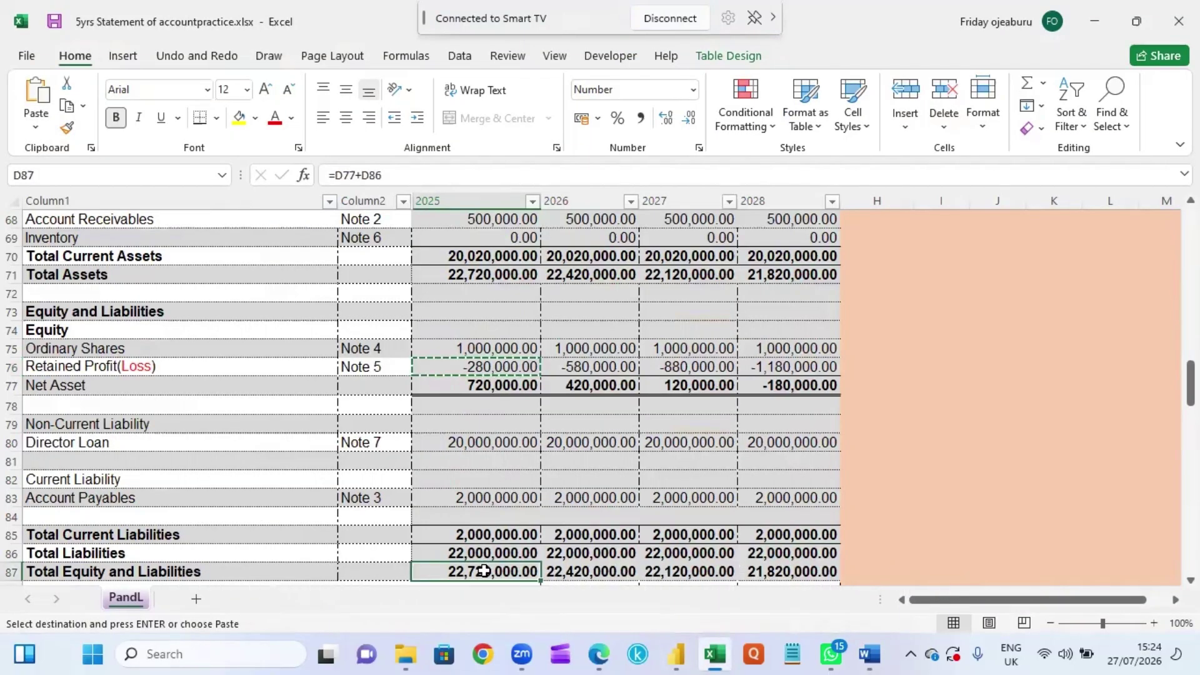
{"action": "right_click", "coordinate": [484, 571]}
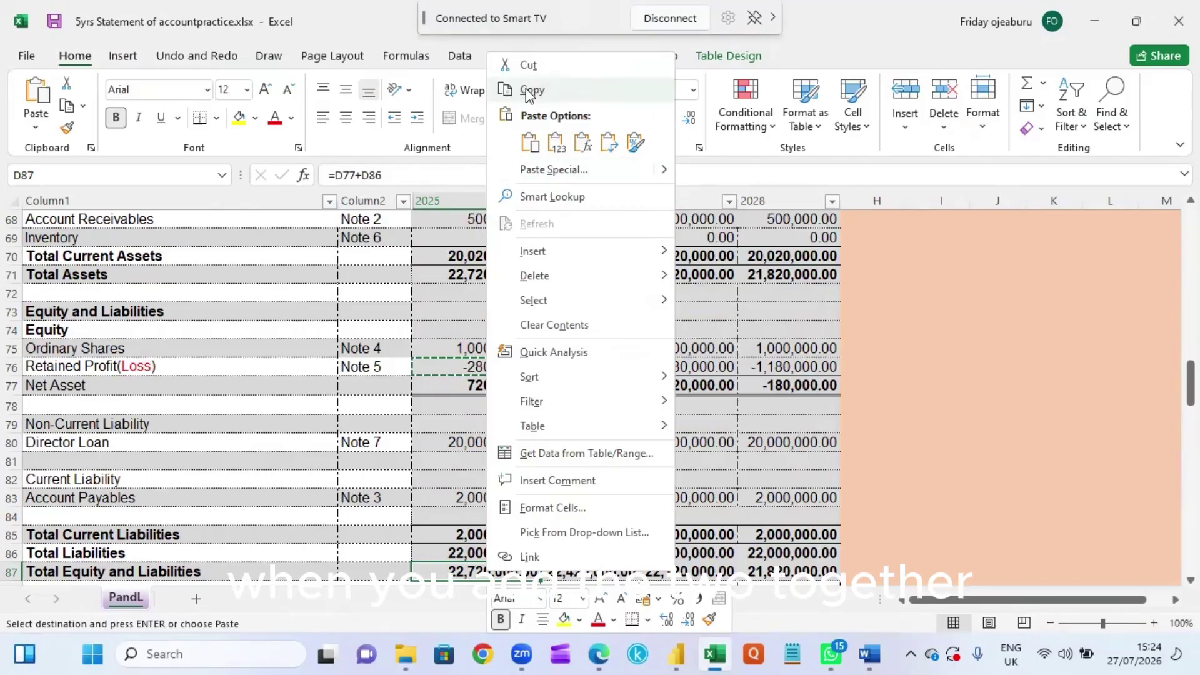
{"action": "left_click", "coordinate": [869, 653]}
{"action": "left_click", "coordinate": [869, 653]}
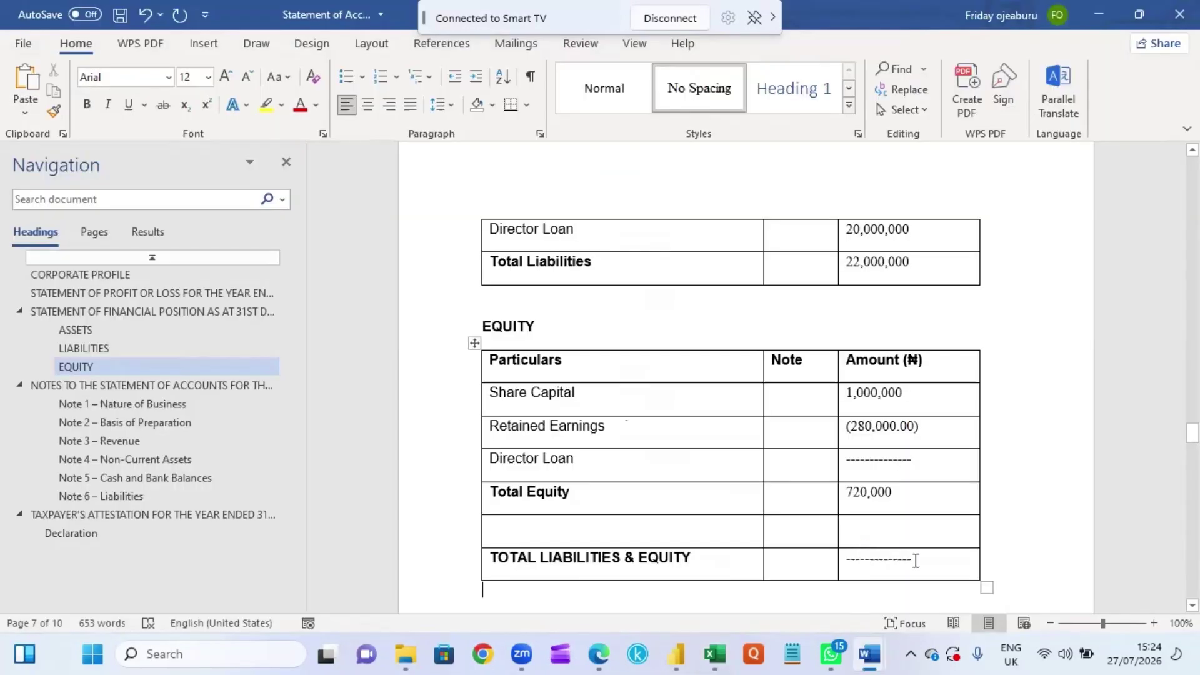
{"action": "double_click", "coordinate": [850, 558]}
{"action": "key", "text": "shift+F10"}
{"action": "left_click", "coordinate": [1010, 269]}
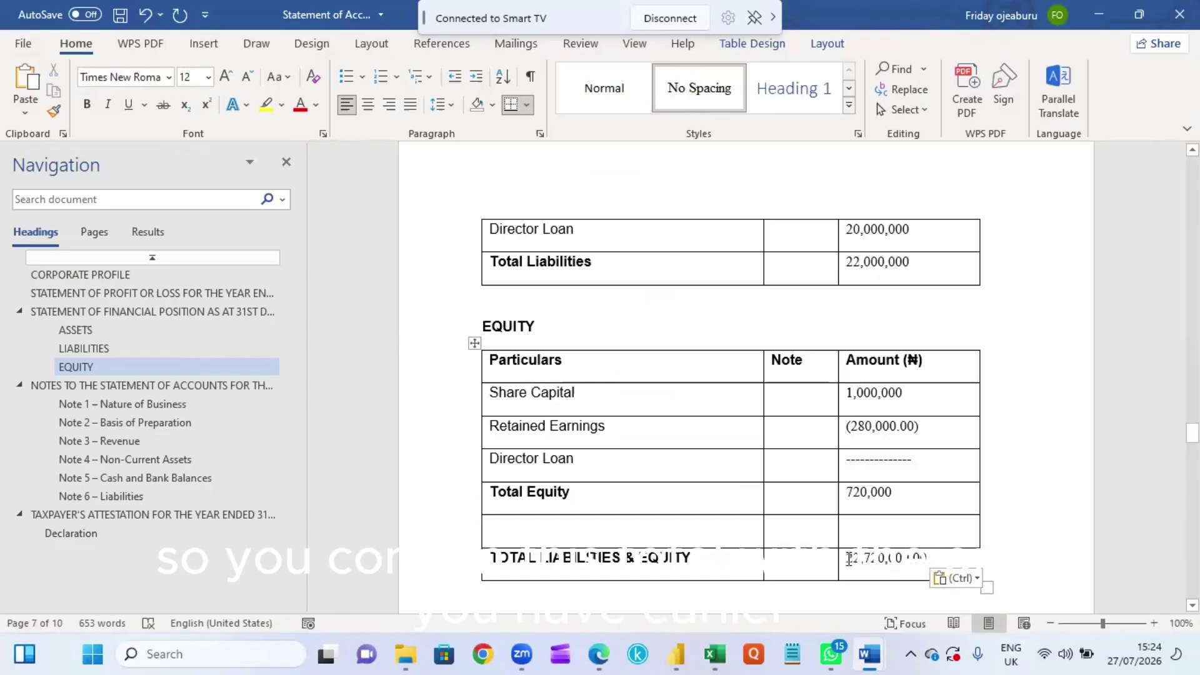
{"action": "key", "text": "shift+Home"}
{"action": "left_click", "coordinate": [87, 104]}
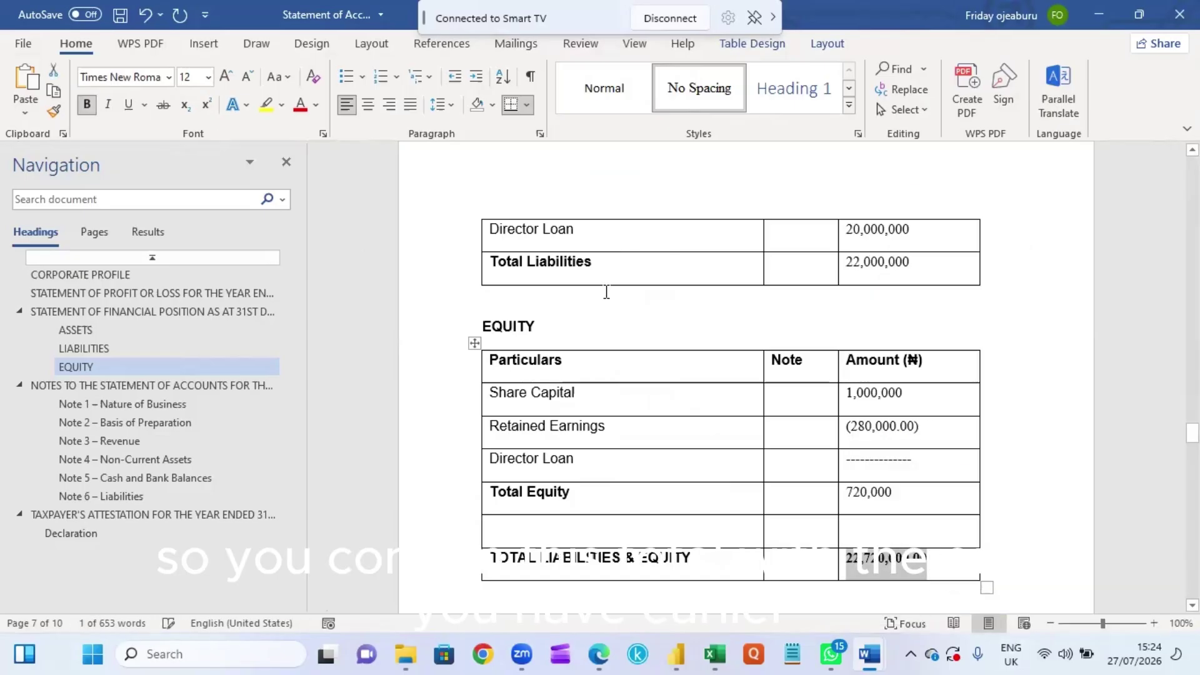
Step: Check the TOTAL ASSETS amount against TOTAL LIABILITIES & EQUITY, and go to Note 1 – Nature of Business
{"action": "left_click_drag", "start_coordinate": [1192, 431], "coordinate": [1192, 415]}
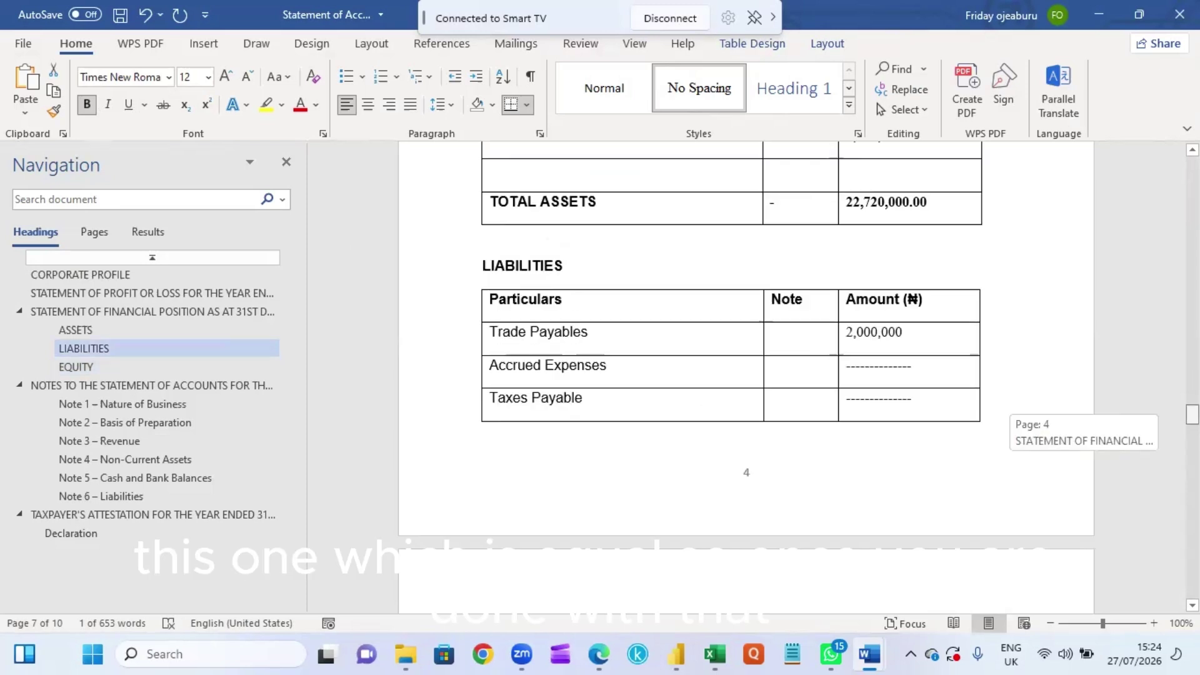
{"action": "scroll", "coordinate": [1055, 357], "scroll_direction": "up", "scroll_amount": 3}
{"action": "left_click_drag", "start_coordinate": [928, 322], "coordinate": [857, 323]}
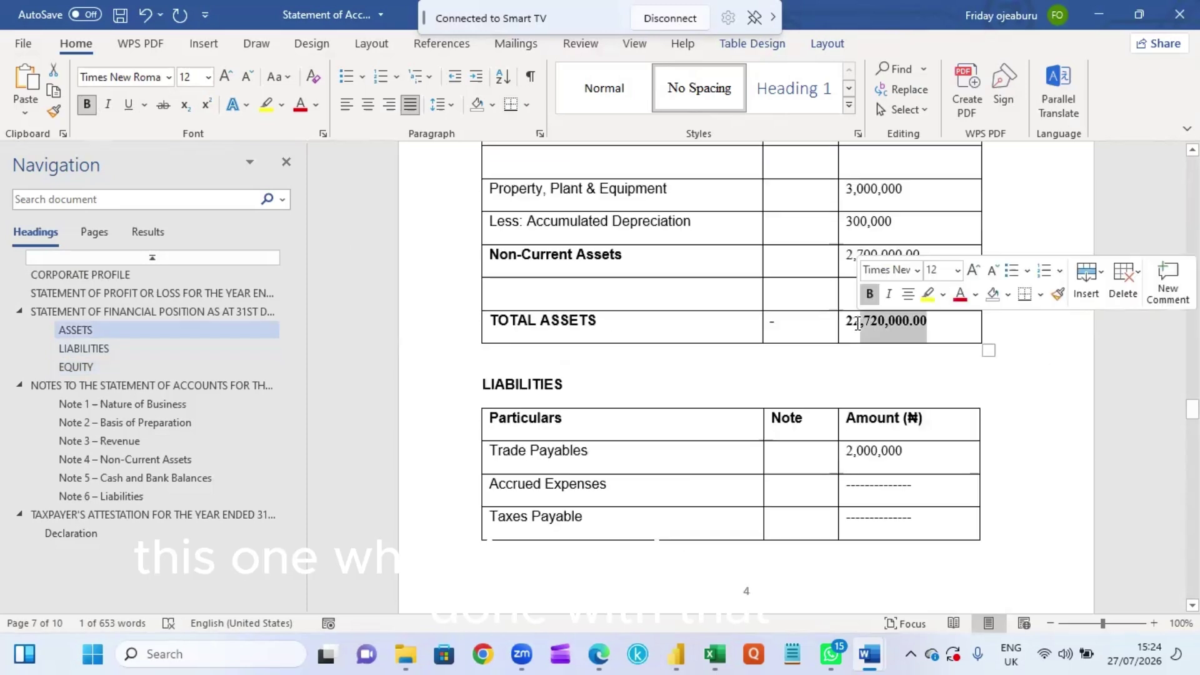
{"action": "left_click_drag", "start_coordinate": [1192, 409], "coordinate": [1192, 478]}
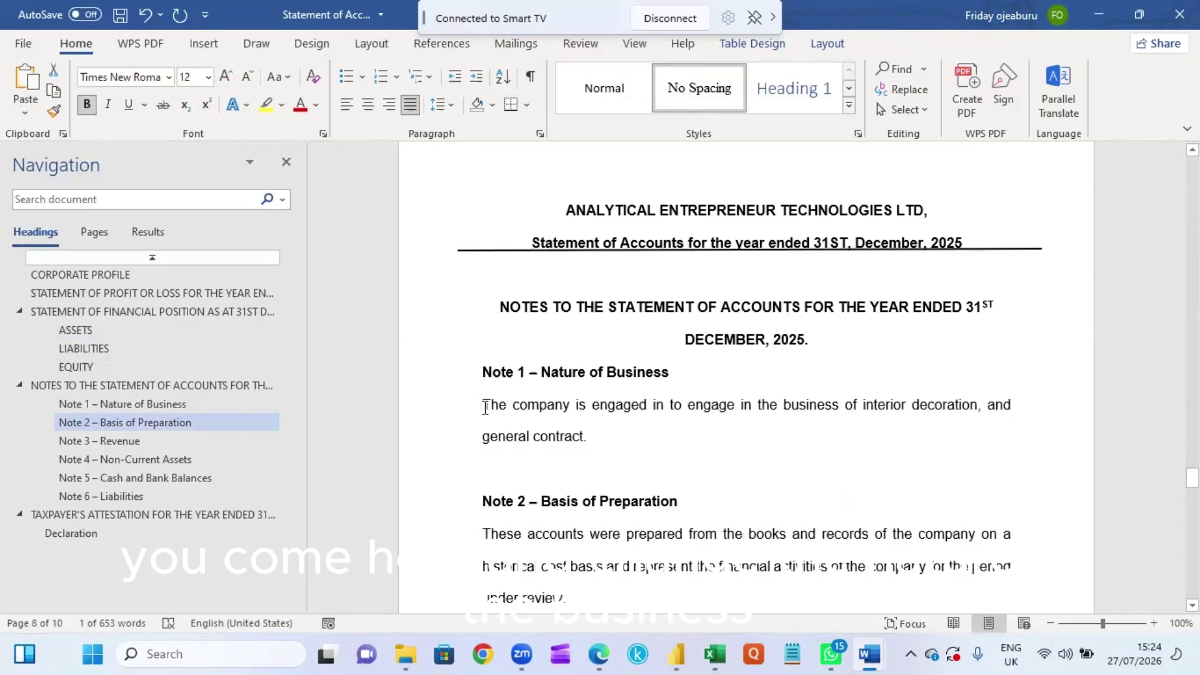
Step: Review the Note 1 – Nature of Business and Note 2 – Basis of Preparation paragraphs
{"action": "triple_click", "coordinate": [666, 437]}
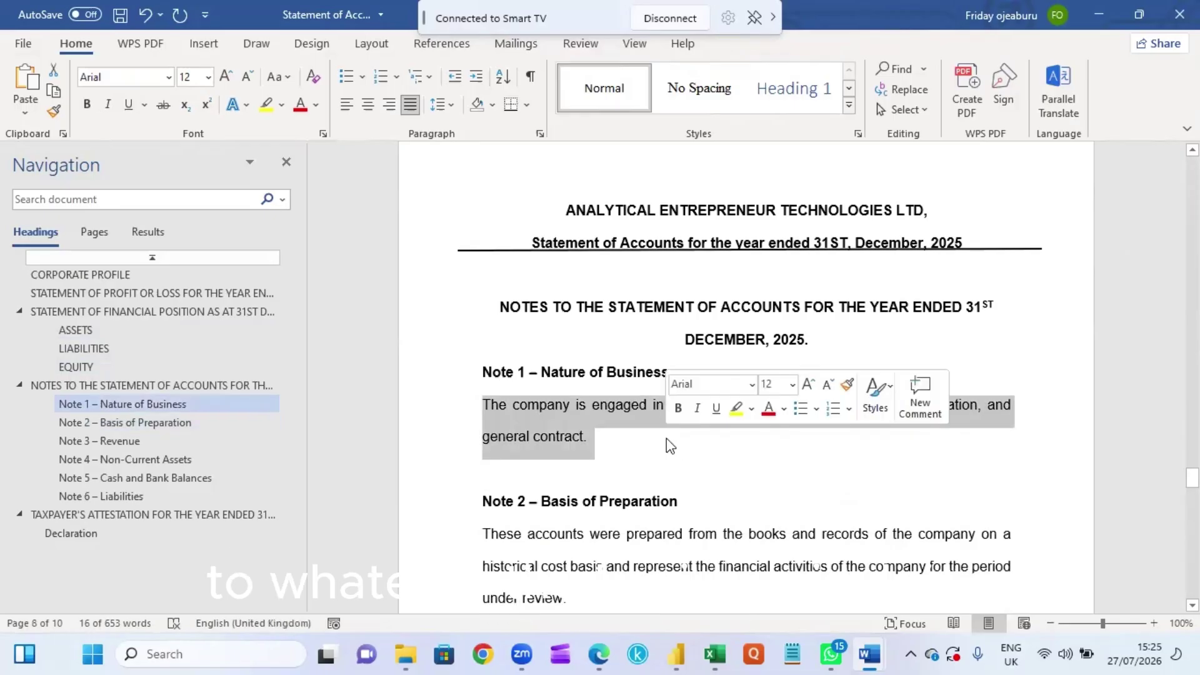
{"action": "left_click", "coordinate": [744, 558]}
{"action": "scroll", "coordinate": [745, 559], "scroll_direction": "down", "scroll_amount": 2}
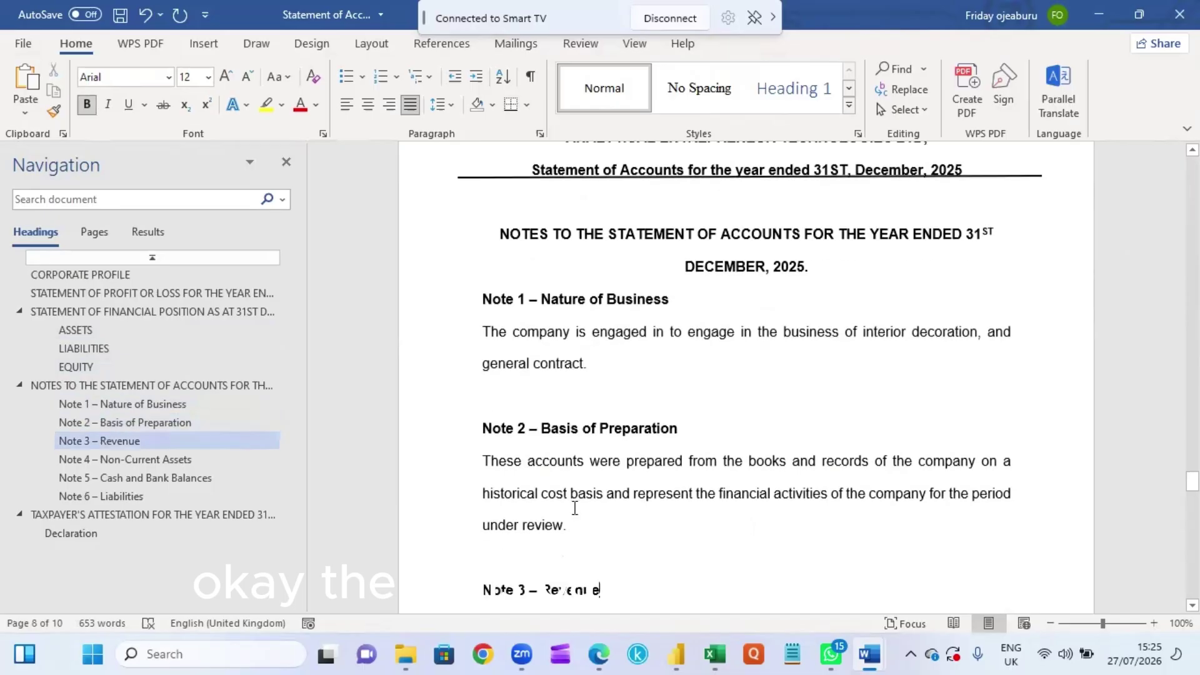
{"action": "left_click_drag", "start_coordinate": [576, 508], "coordinate": [554, 462]}
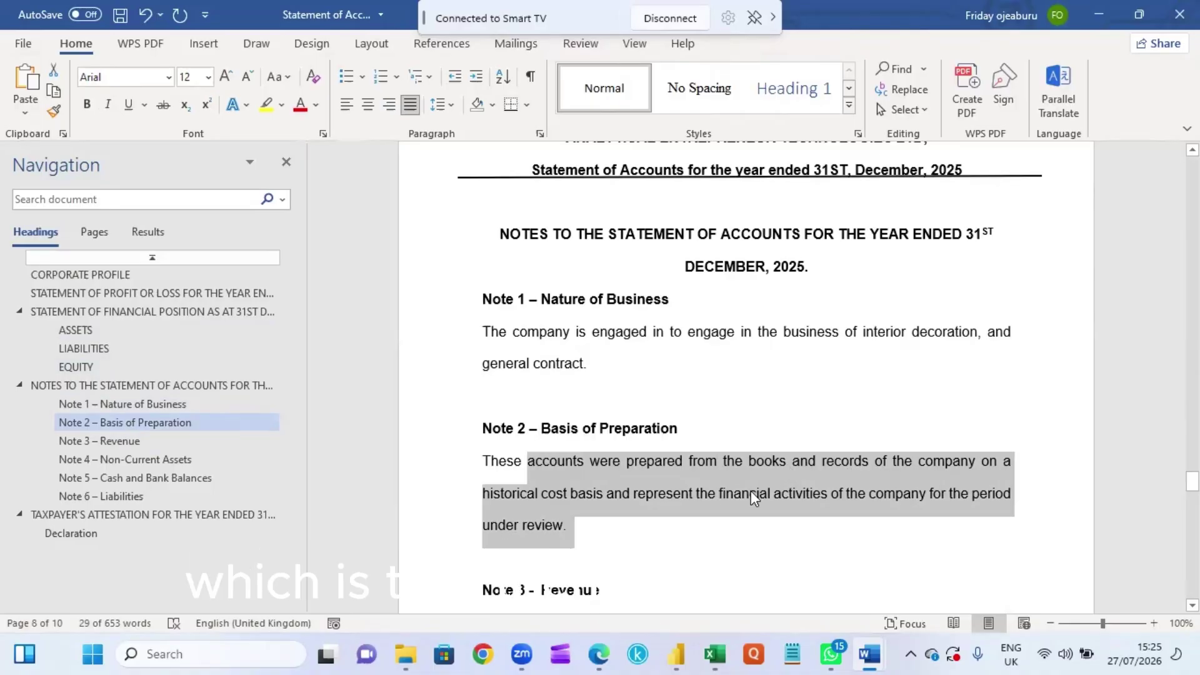
{"action": "left_click", "coordinate": [822, 497]}
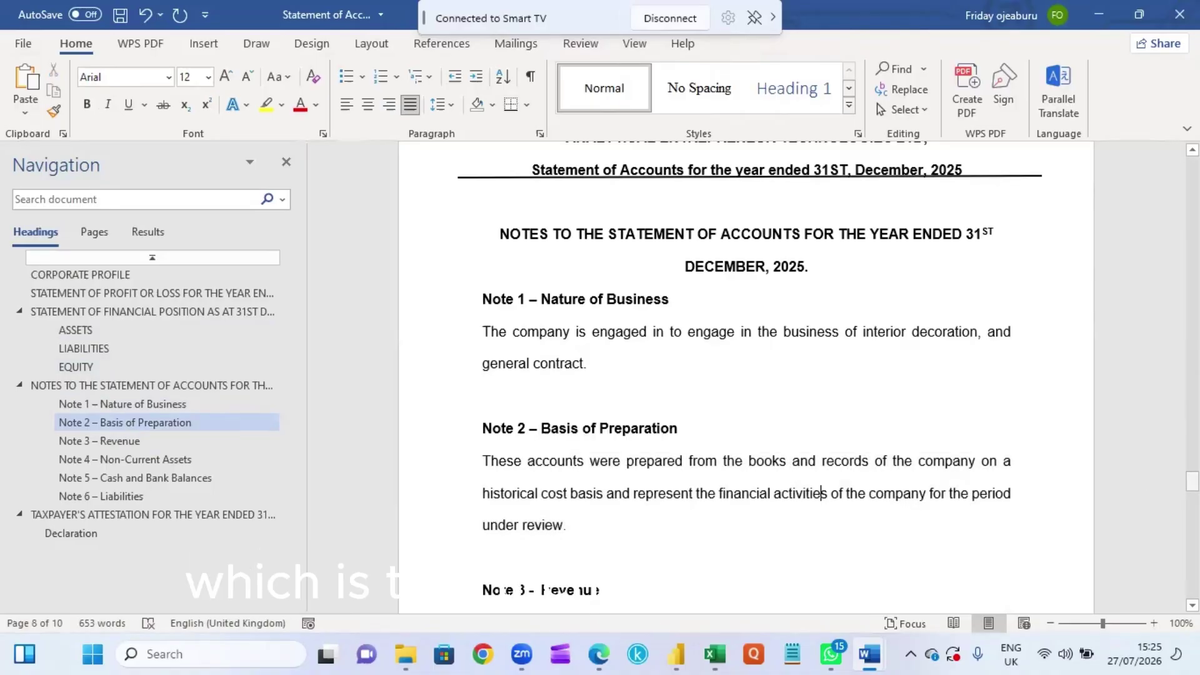
Step: Replace the zero revenue amount in the Note 3 – Revenue sentence with ₦2000,0000
{"action": "scroll", "coordinate": [638, 450], "scroll_direction": "down", "scroll_amount": 3}
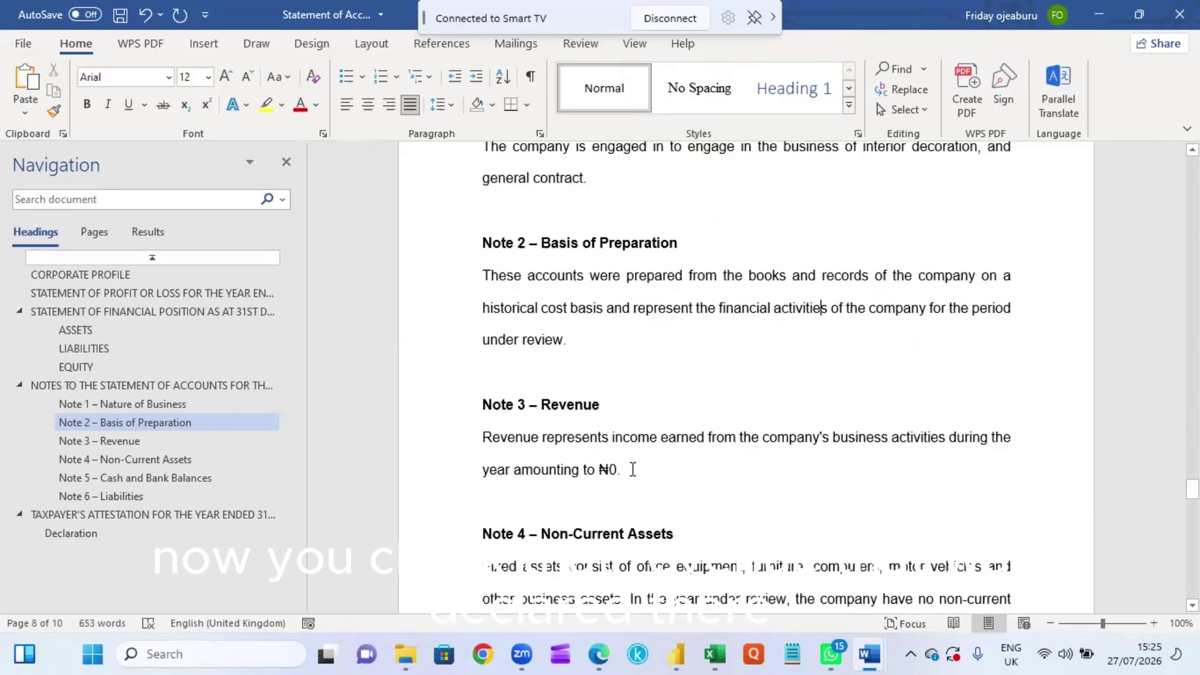
{"action": "left_click", "coordinate": [619, 469]}
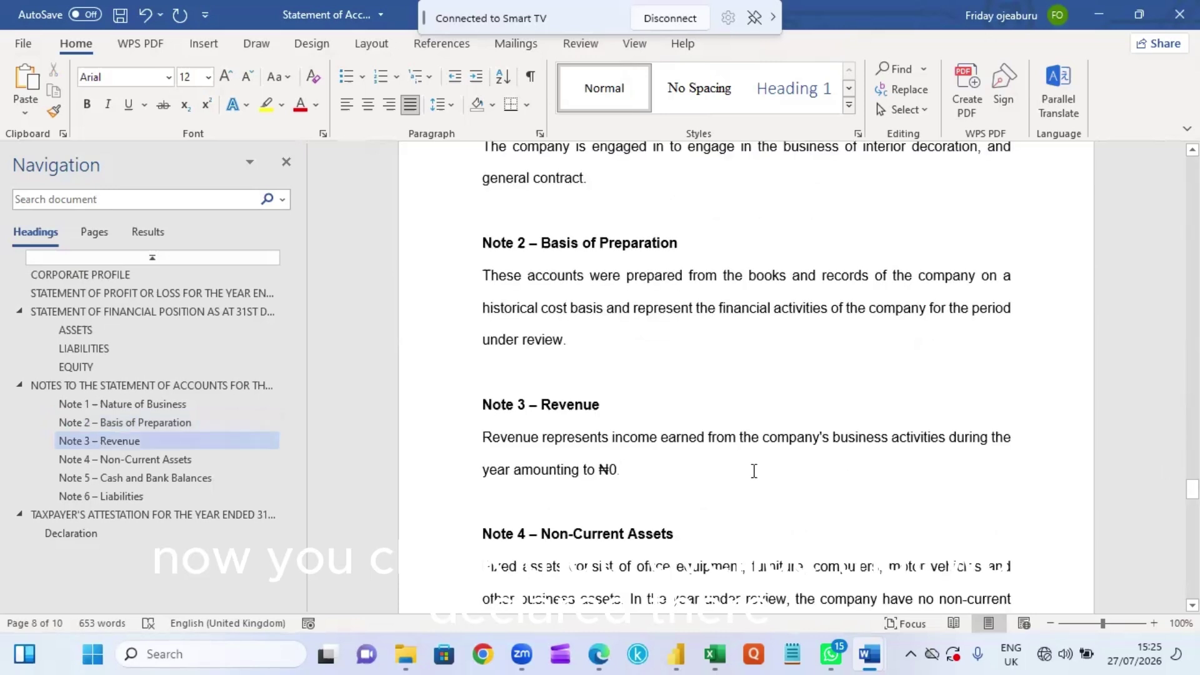
{"action": "key", "text": "BackSpace"}
{"action": "type", "text": "200,0"}
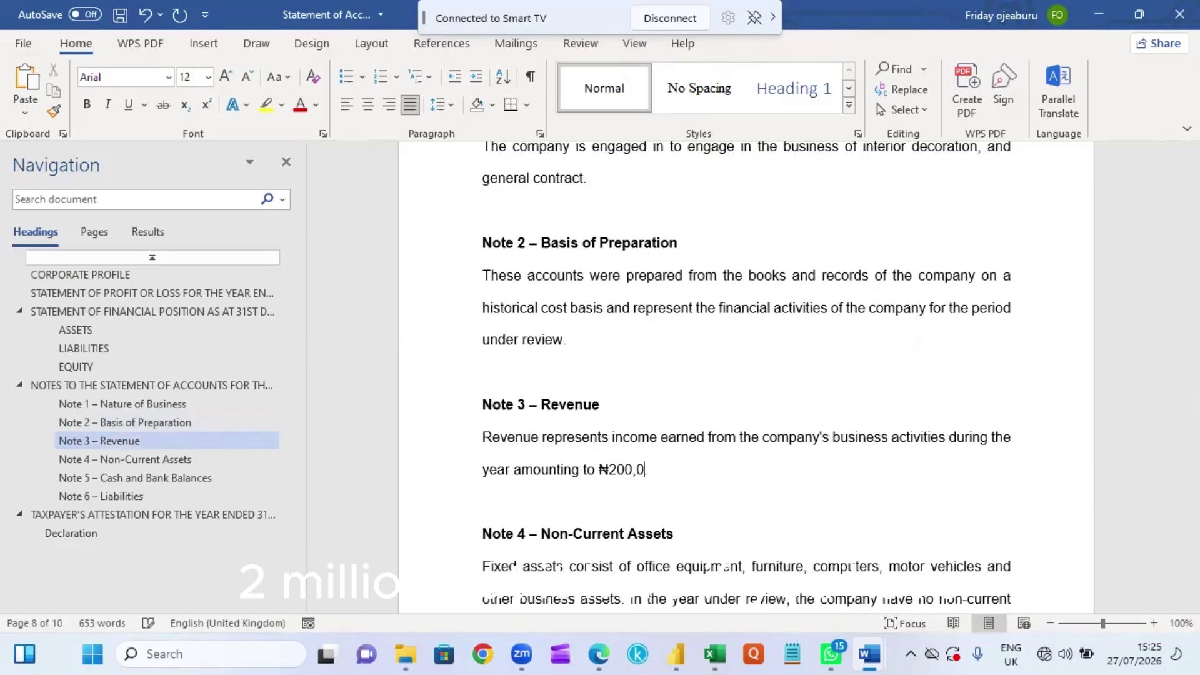
{"action": "type", "text": "00"}
{"action": "key", "text": "BackSpace"}
{"action": "key", "text": "BackSpace"}
{"action": "key", "text": "BackSpace"}
{"action": "key", "text": "BackSpace"}
{"action": "type", "text": "."}
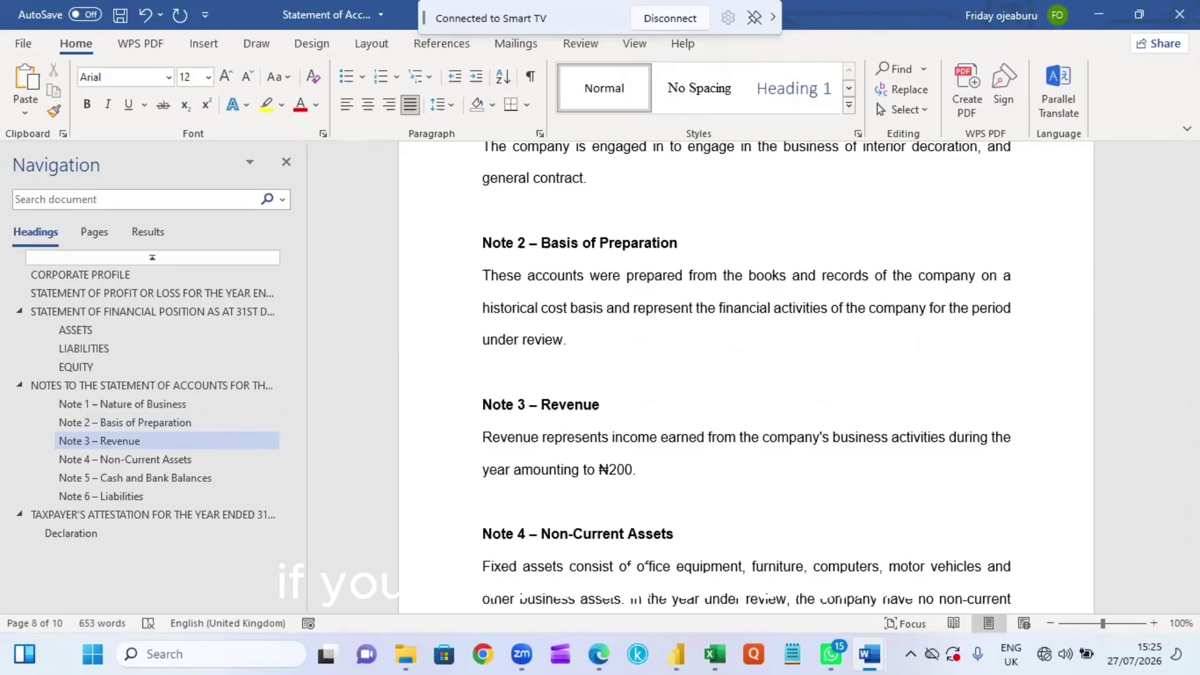
{"action": "type", "text": "0,0000"}
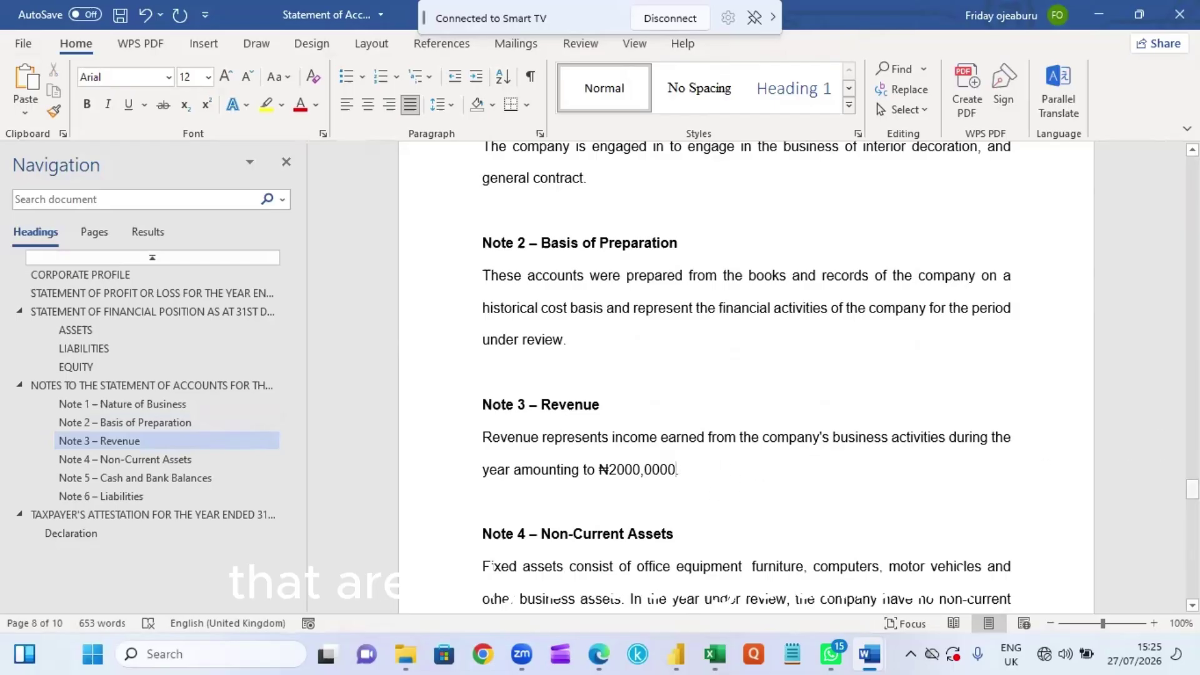
Step: Find the cash balance placeholder in Note 5, then copy the Cash and Bank Balances amount, 19,520,000.00, from the ASSETS table
{"action": "left_click_drag", "start_coordinate": [1192, 489], "coordinate": [1192, 510]}
{"action": "left_click", "coordinate": [599, 243]}
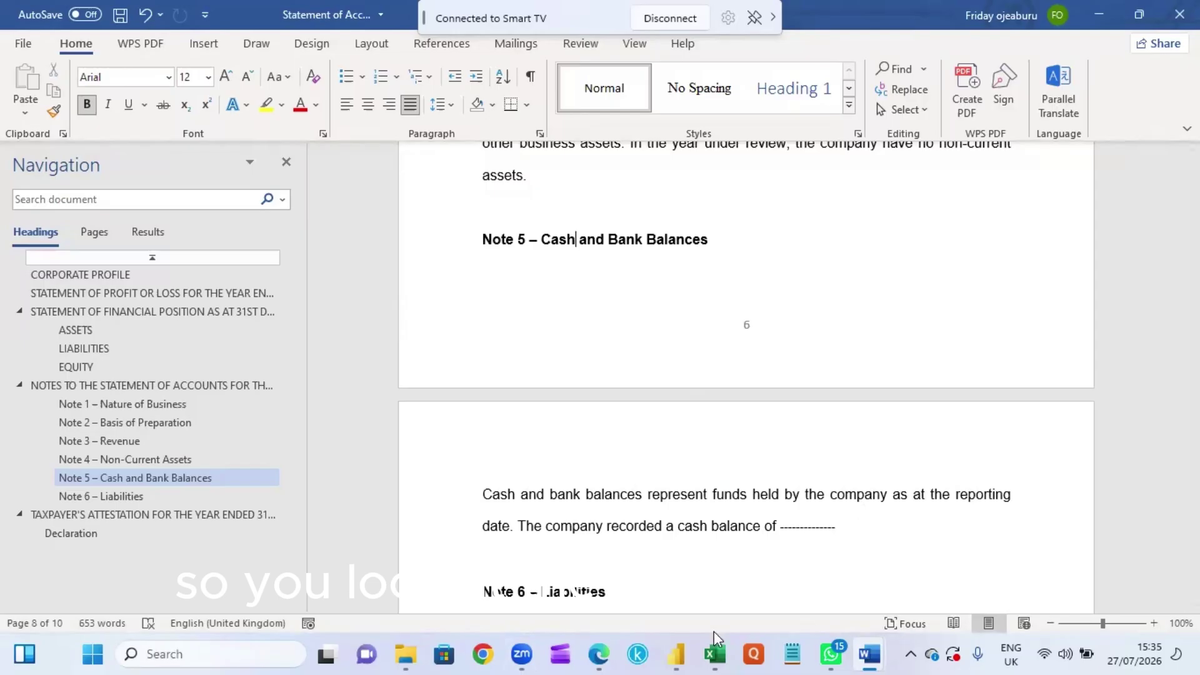
{"action": "mouse_move", "coordinate": [714, 652]}
{"action": "left_click", "coordinate": [933, 494]}
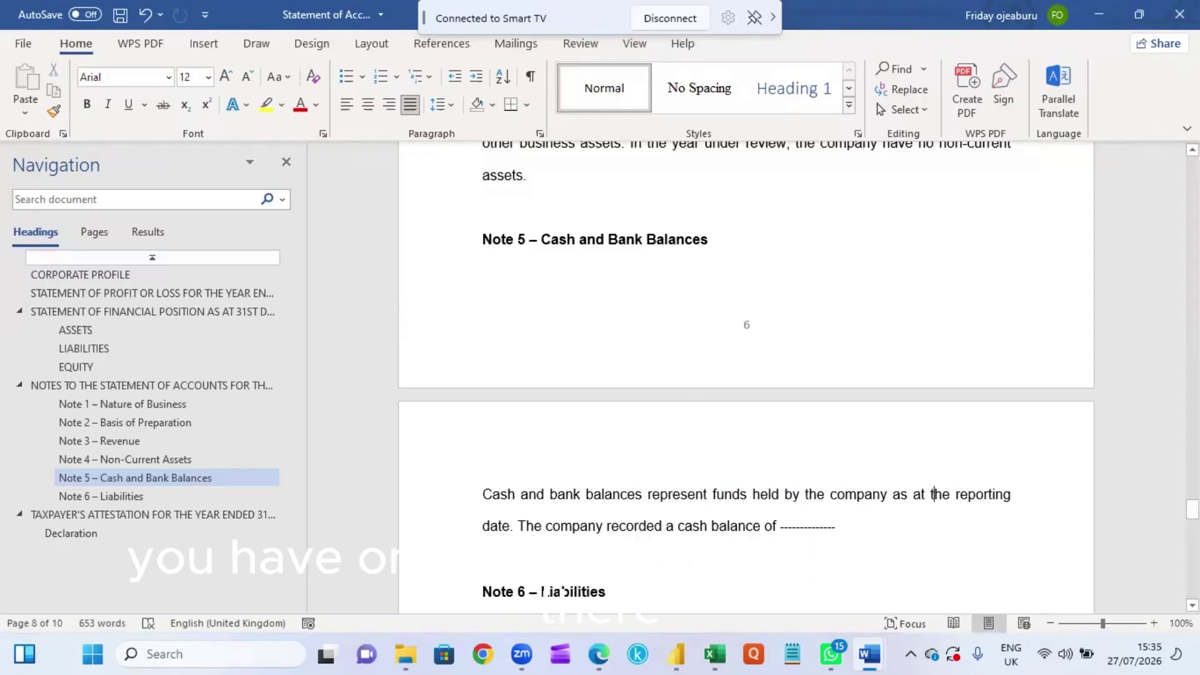
{"action": "left_click_drag", "start_coordinate": [1192, 509], "coordinate": [1165, 381]}
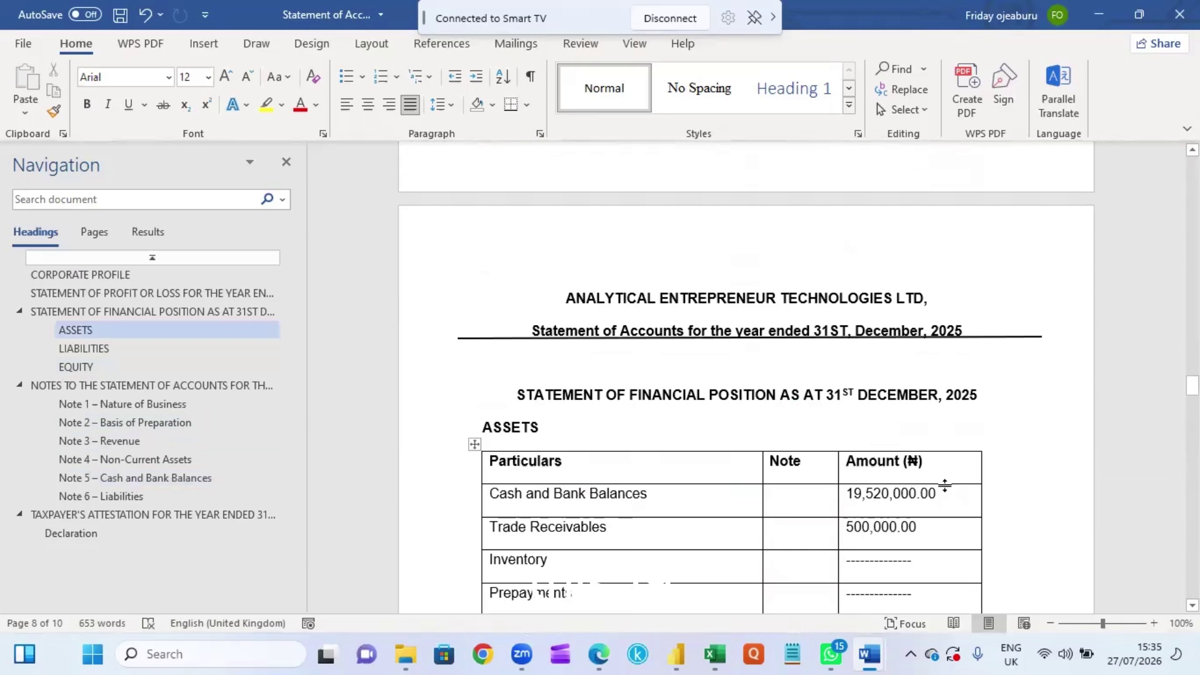
{"action": "left_click_drag", "start_coordinate": [941, 494], "coordinate": [858, 500]}
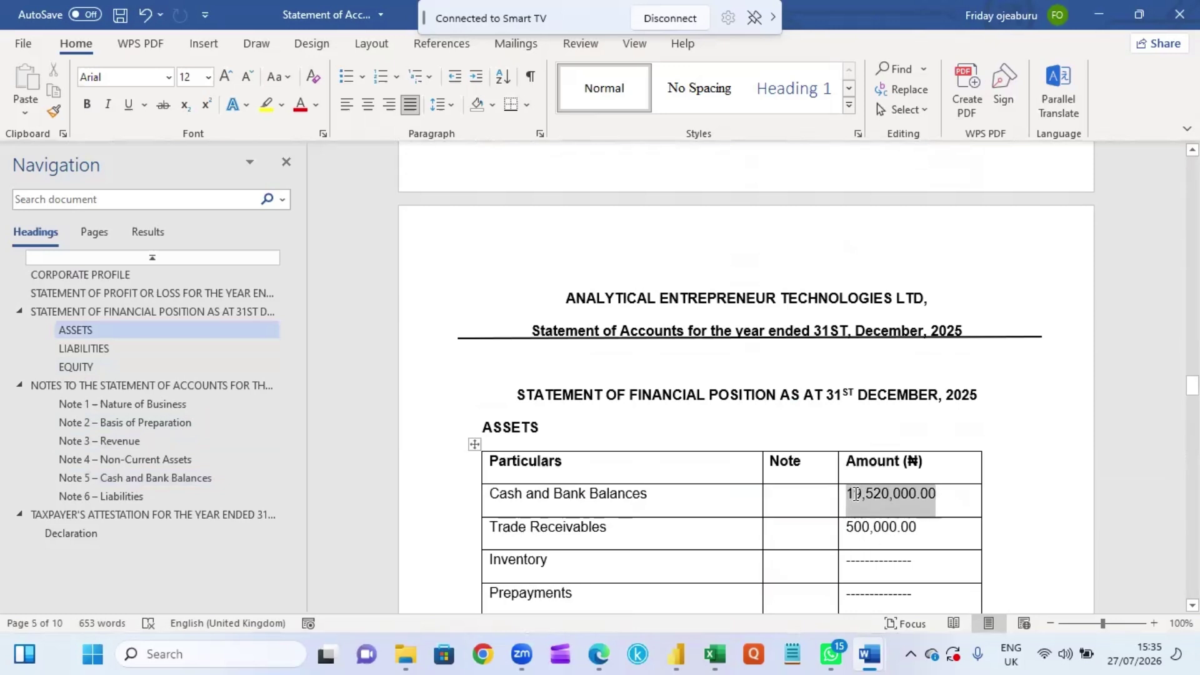
{"action": "right_click", "coordinate": [857, 500]}
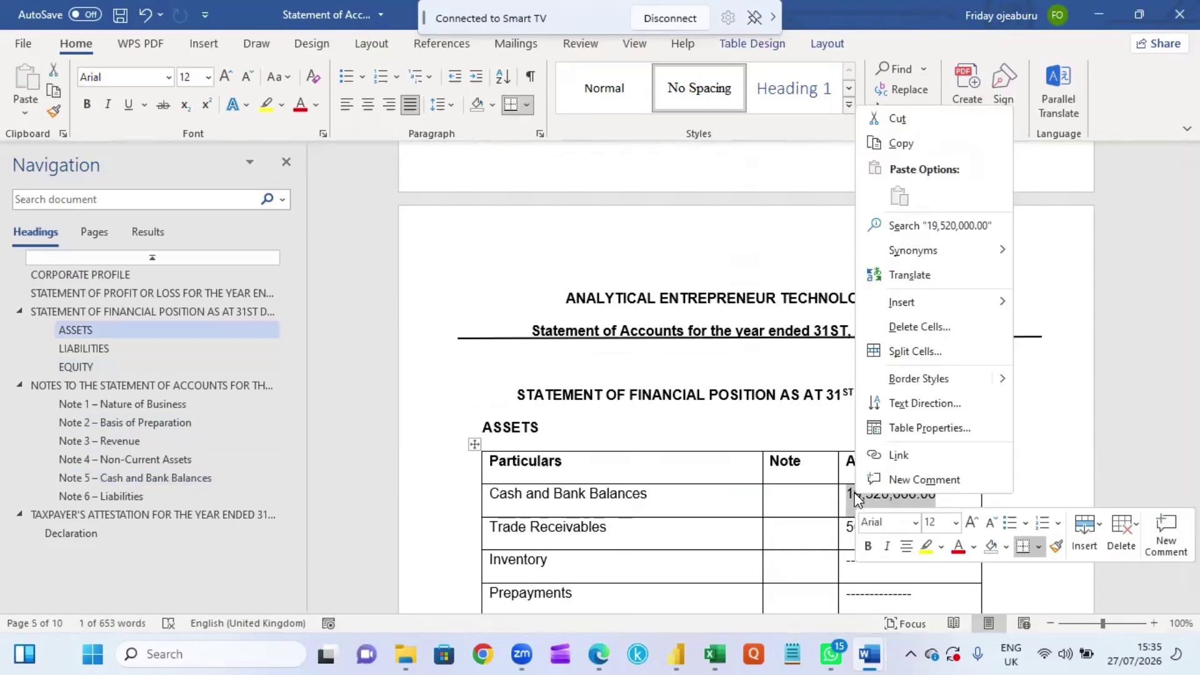
{"action": "left_click", "coordinate": [897, 139]}
Step: Replace the dashes in the Note 5 cash balance sentence with the copied 19,520,000.00 and put N in front of it
{"action": "left_click_drag", "start_coordinate": [1192, 385], "coordinate": [1192, 491]}
{"action": "scroll", "coordinate": [745, 378], "scroll_direction": "down", "scroll_amount": 5}
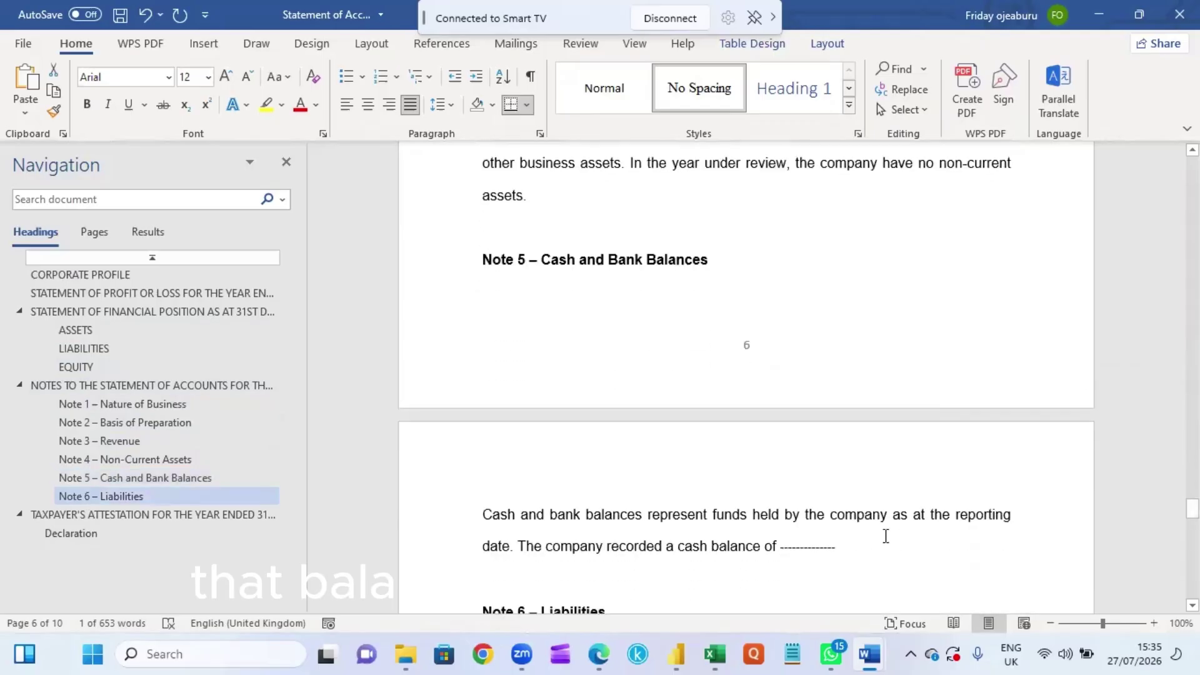
{"action": "left_click_drag", "start_coordinate": [837, 547], "coordinate": [784, 561]}
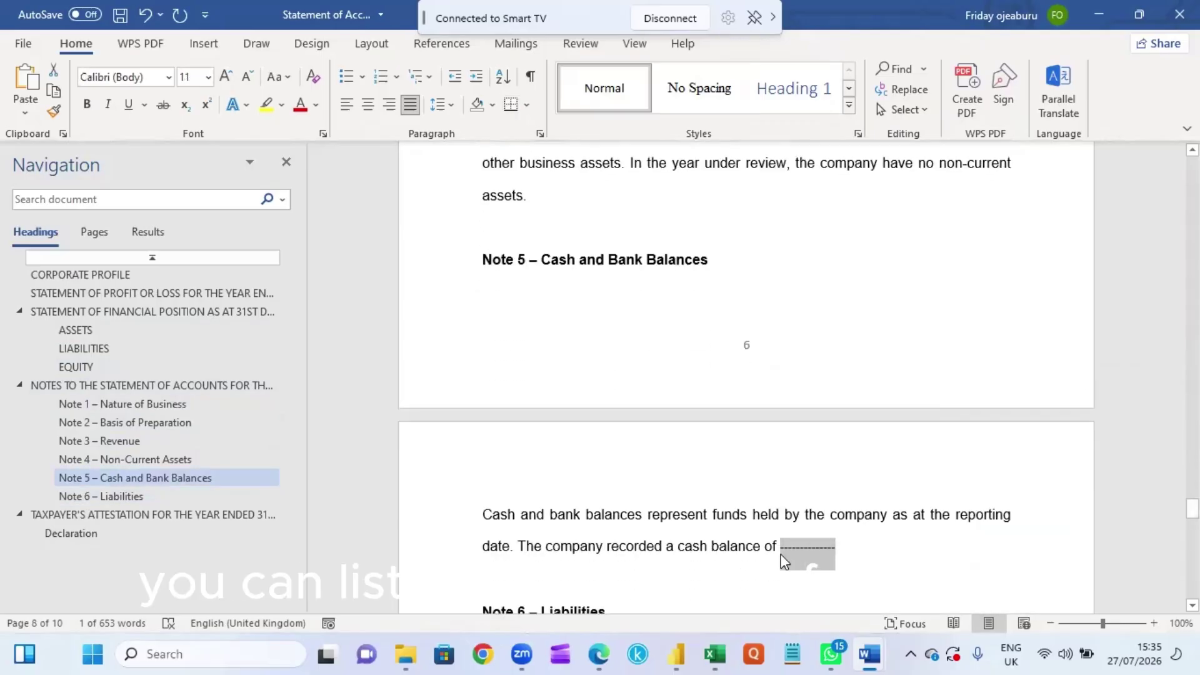
{"action": "right_click", "coordinate": [785, 559]}
{"action": "left_click", "coordinate": [902, 357]}
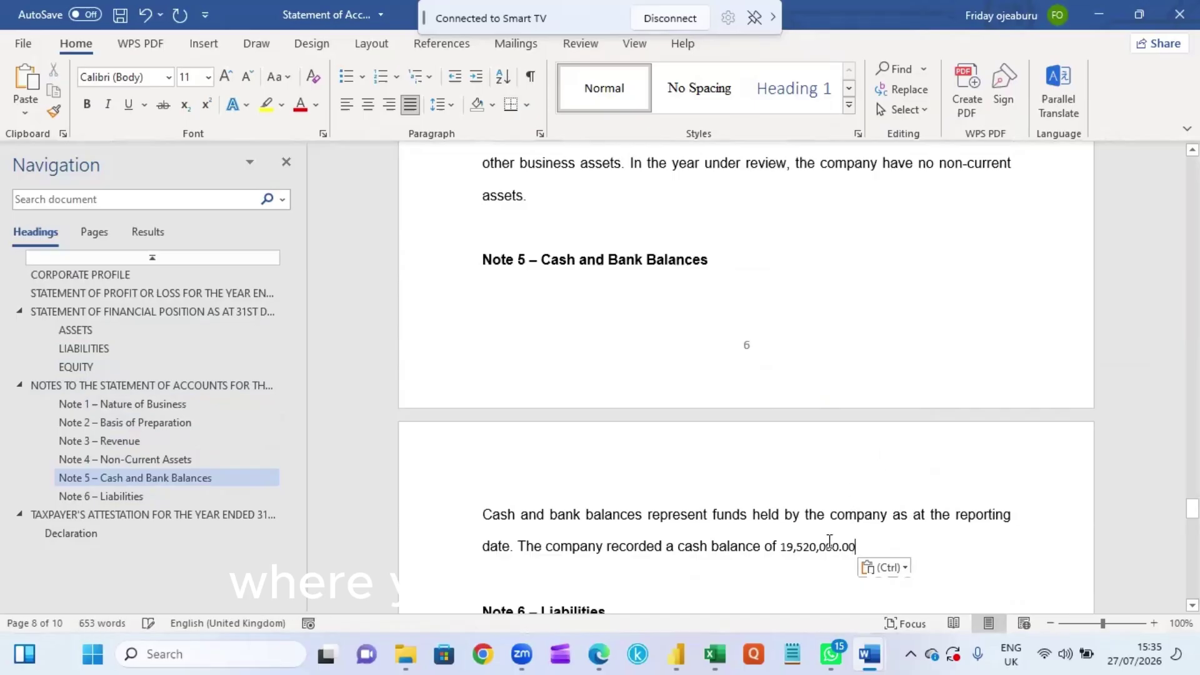
{"action": "left_click", "coordinate": [781, 548]}
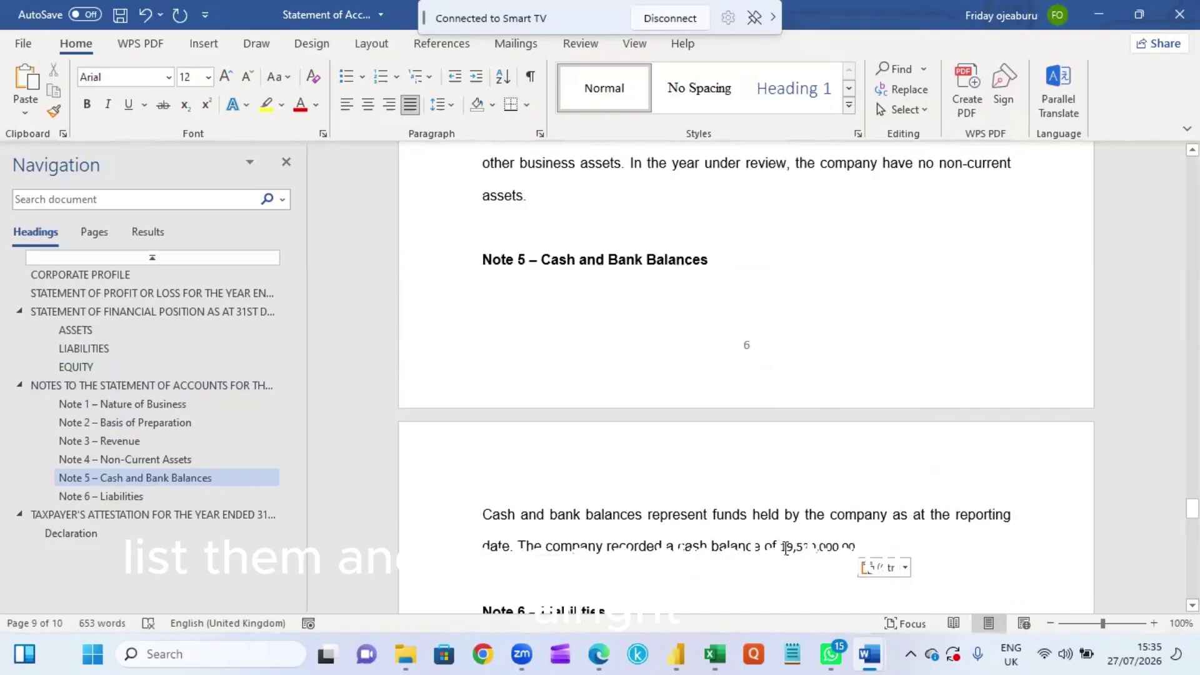
{"action": "type", "text": "₦"}
{"action": "key", "text": "Down"}
{"action": "key", "text": "Down"}
{"action": "key", "text": "Down"}
{"action": "key", "text": "Down"}
{"action": "key", "text": "Down"}
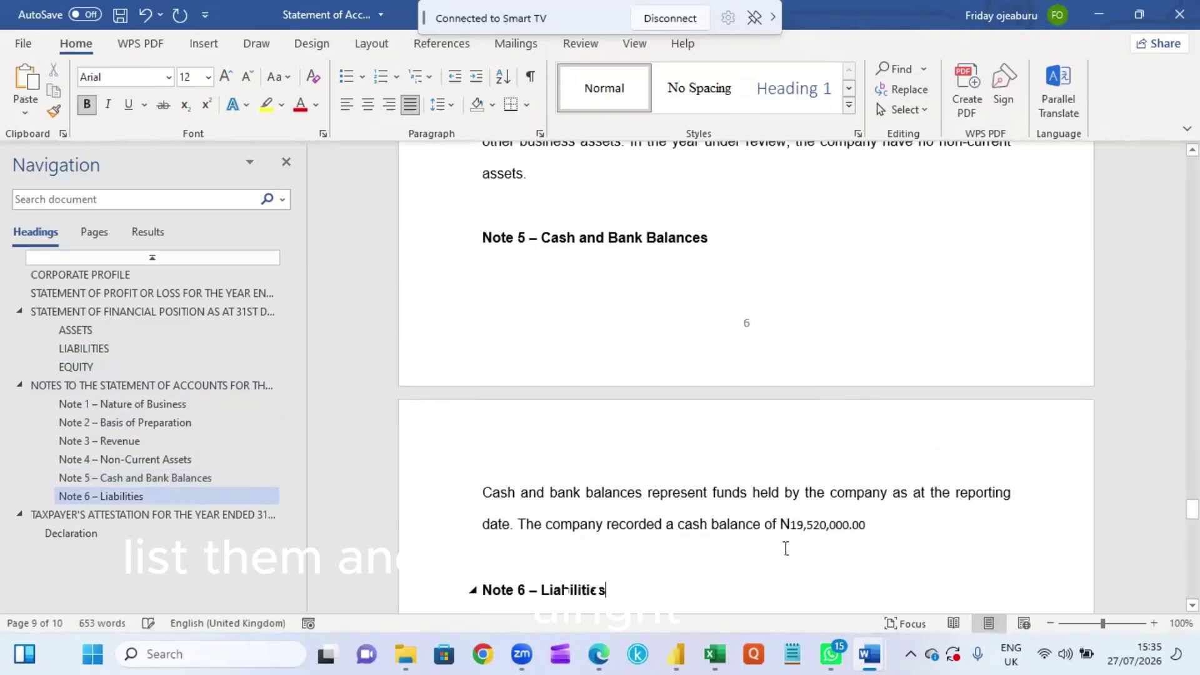
Step: Set the end of the Note 5 paragraph, including the cash balance amount, to 12-point Arial
{"action": "left_click_drag", "start_coordinate": [796, 427], "coordinate": [753, 397]}
{"action": "left_click", "coordinate": [208, 77]}
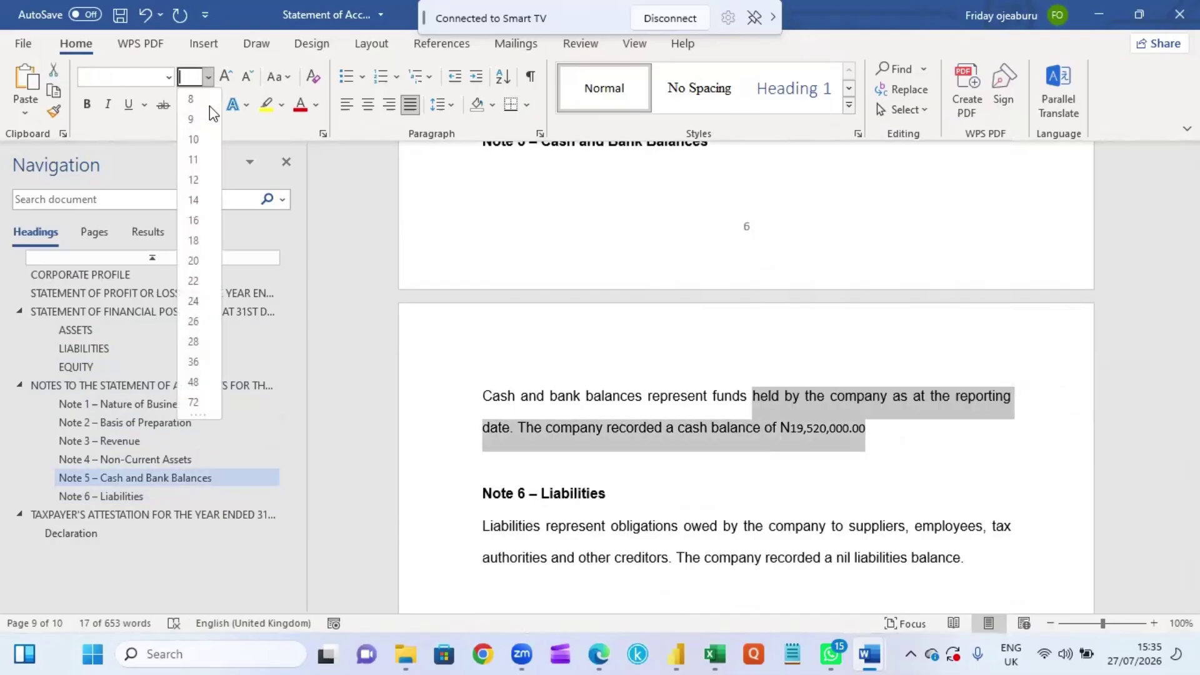
{"action": "left_click", "coordinate": [197, 176]}
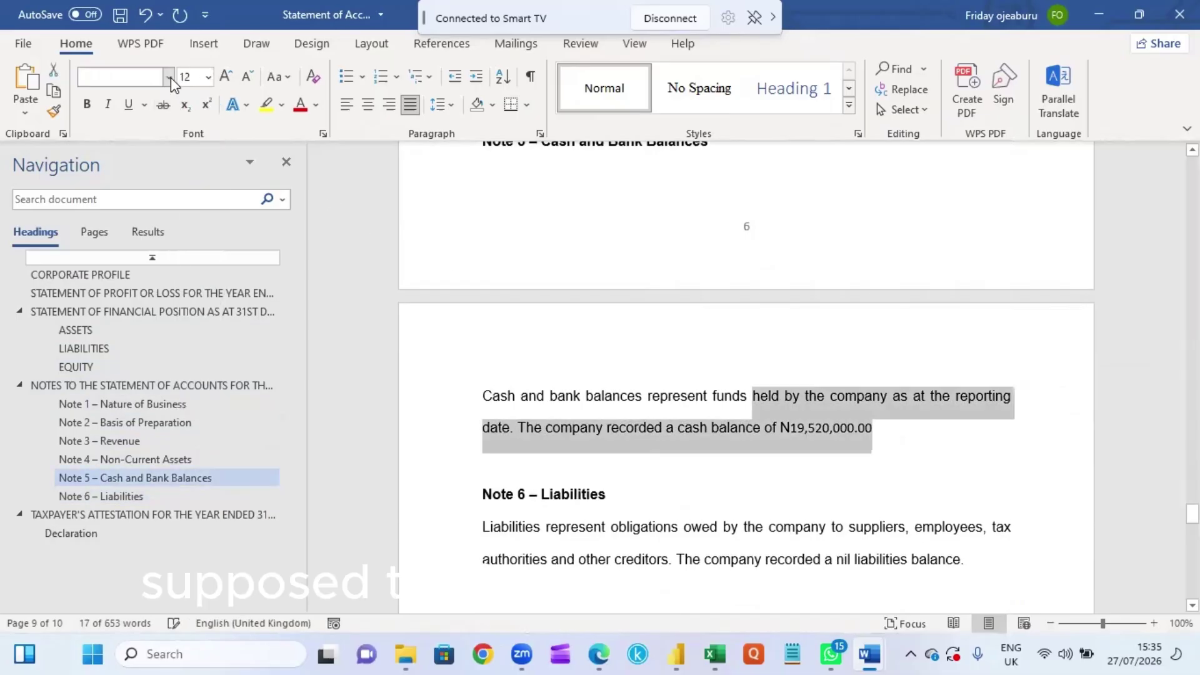
{"action": "left_click", "coordinate": [168, 77]}
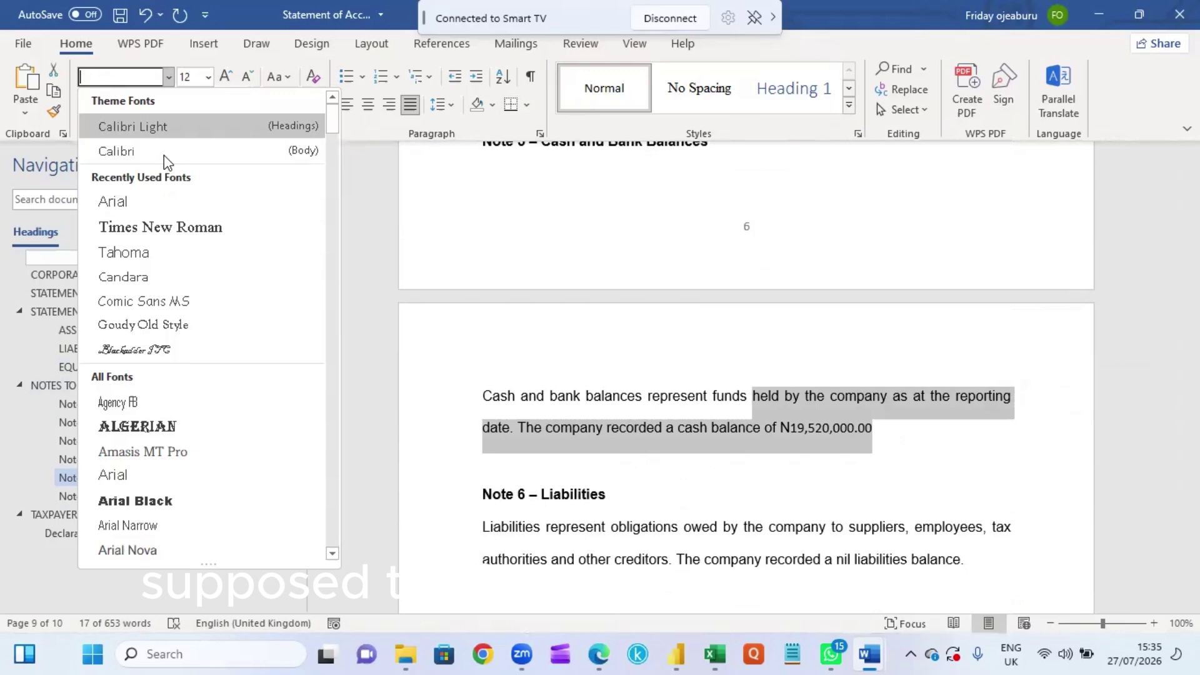
{"action": "left_click", "coordinate": [156, 197]}
{"action": "left_click", "coordinate": [692, 531]}
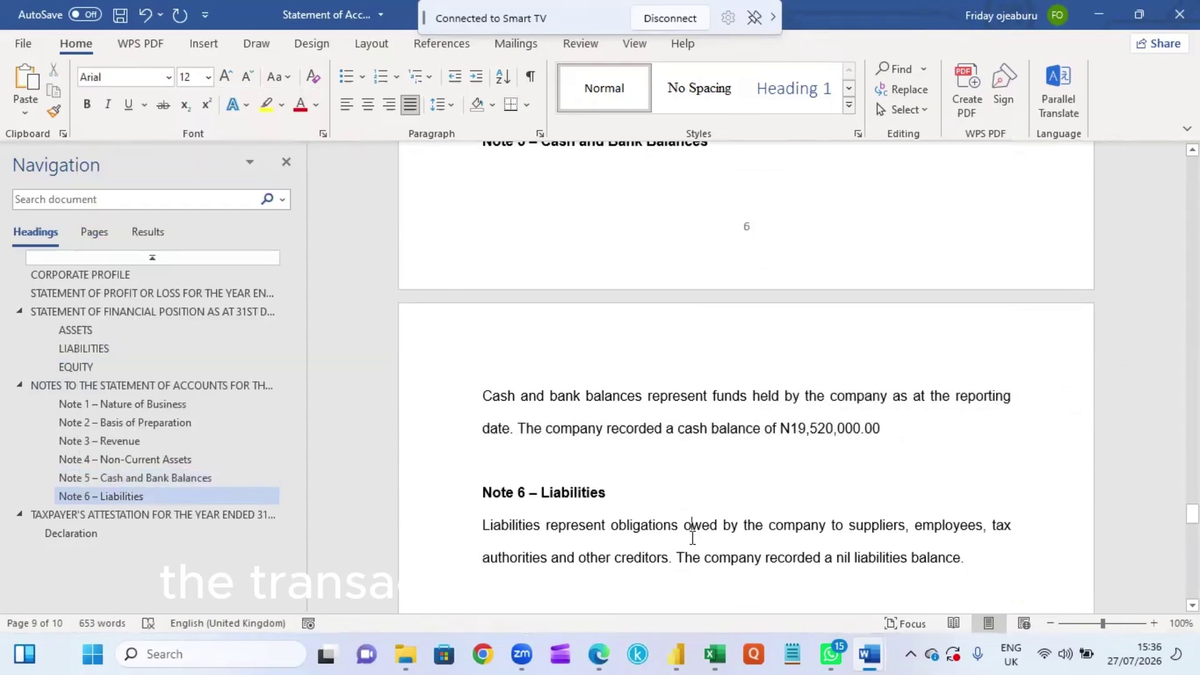
Step: Check the Note 6 – Liabilities text and copy the Total Liabilities amount, 22,000,000, from the LIABILITIES table
{"action": "key", "text": "Return"}
{"action": "key", "text": "Return"}
{"action": "key", "text": "Return"}
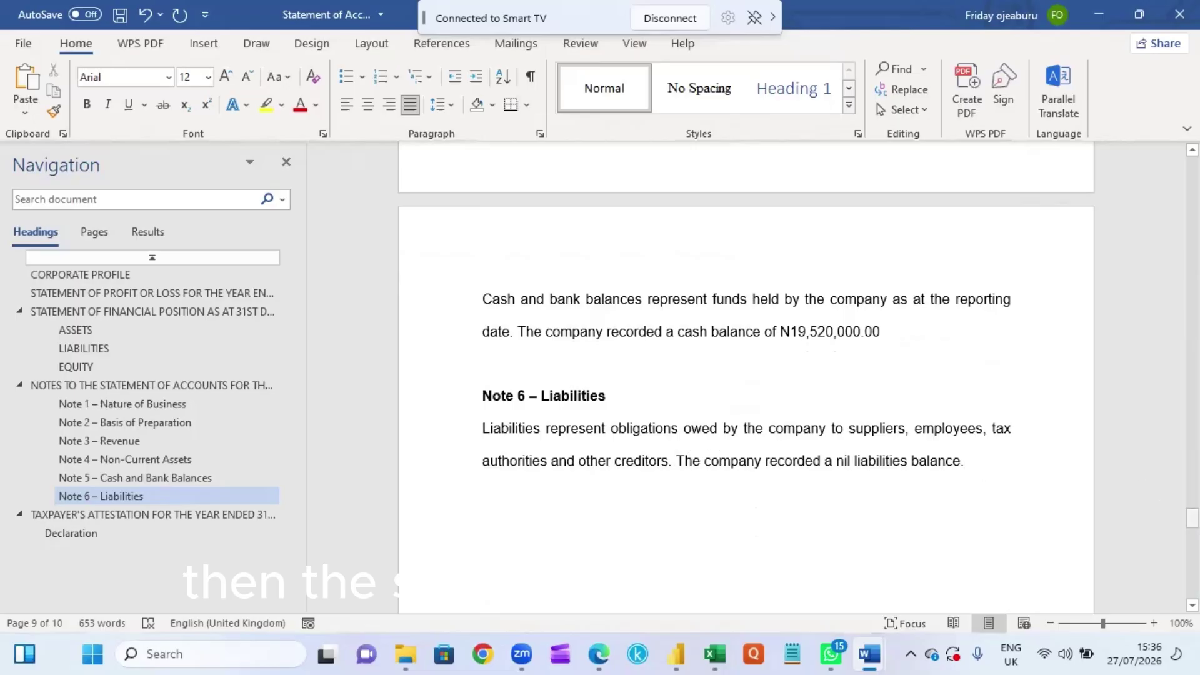
{"action": "left_click_drag", "start_coordinate": [1192, 519], "coordinate": [1193, 425]}
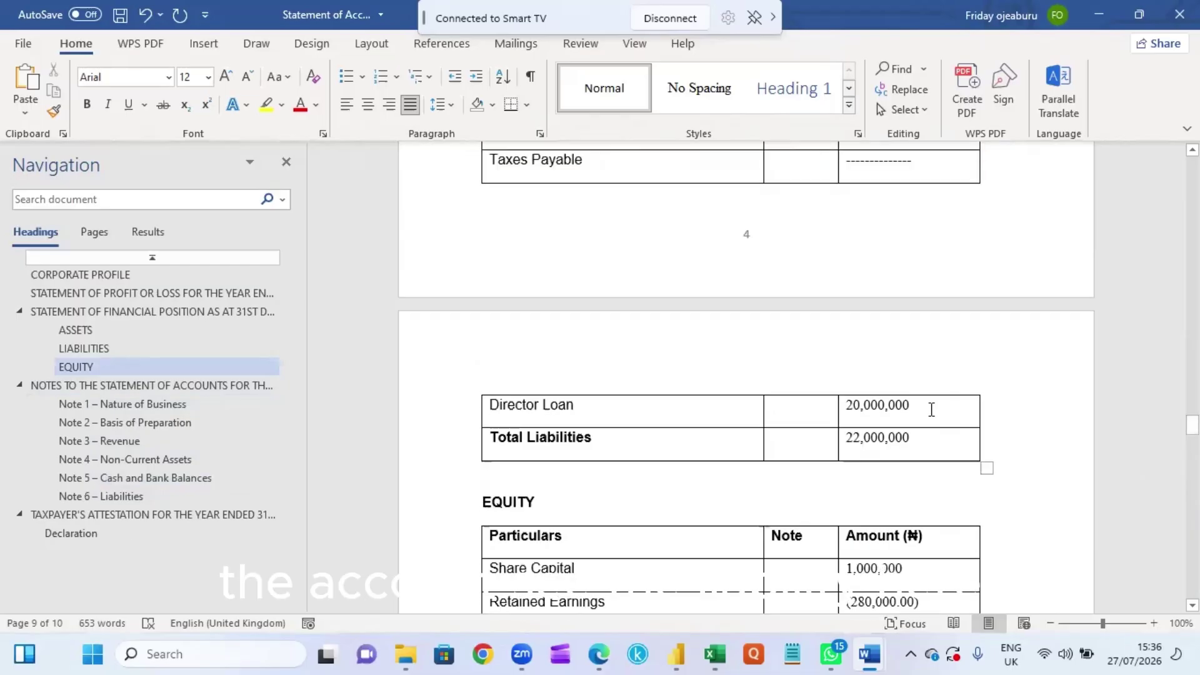
{"action": "left_click_drag", "start_coordinate": [921, 435], "coordinate": [860, 437]}
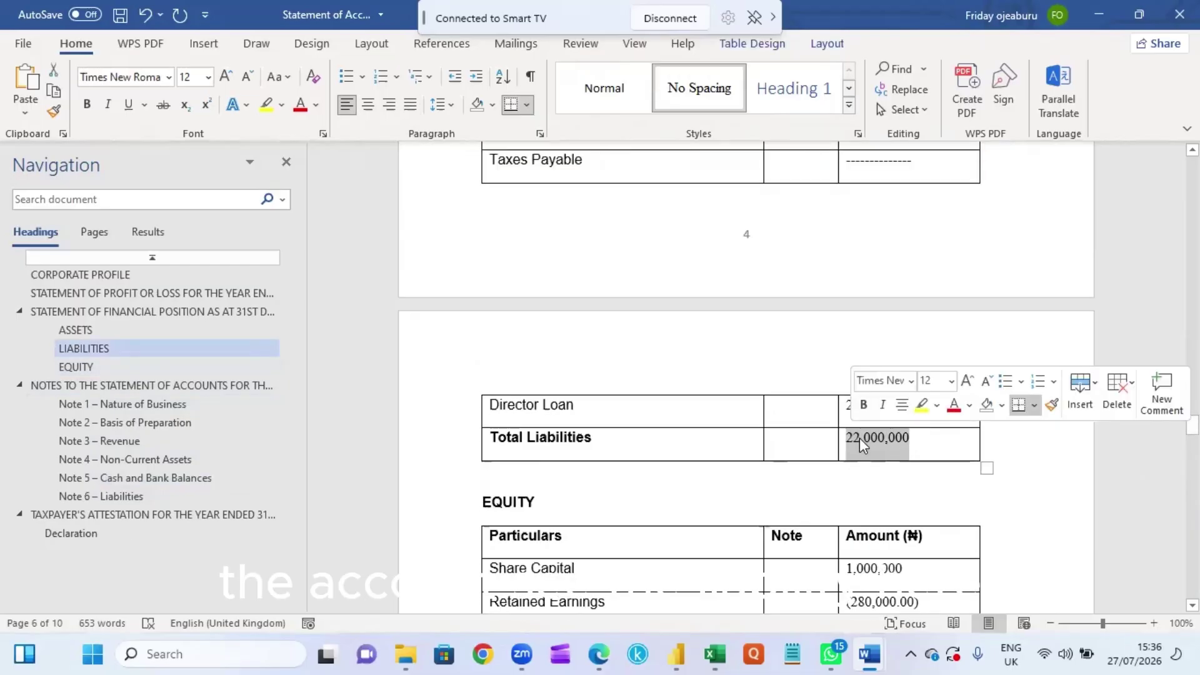
{"action": "right_click", "coordinate": [860, 438]}
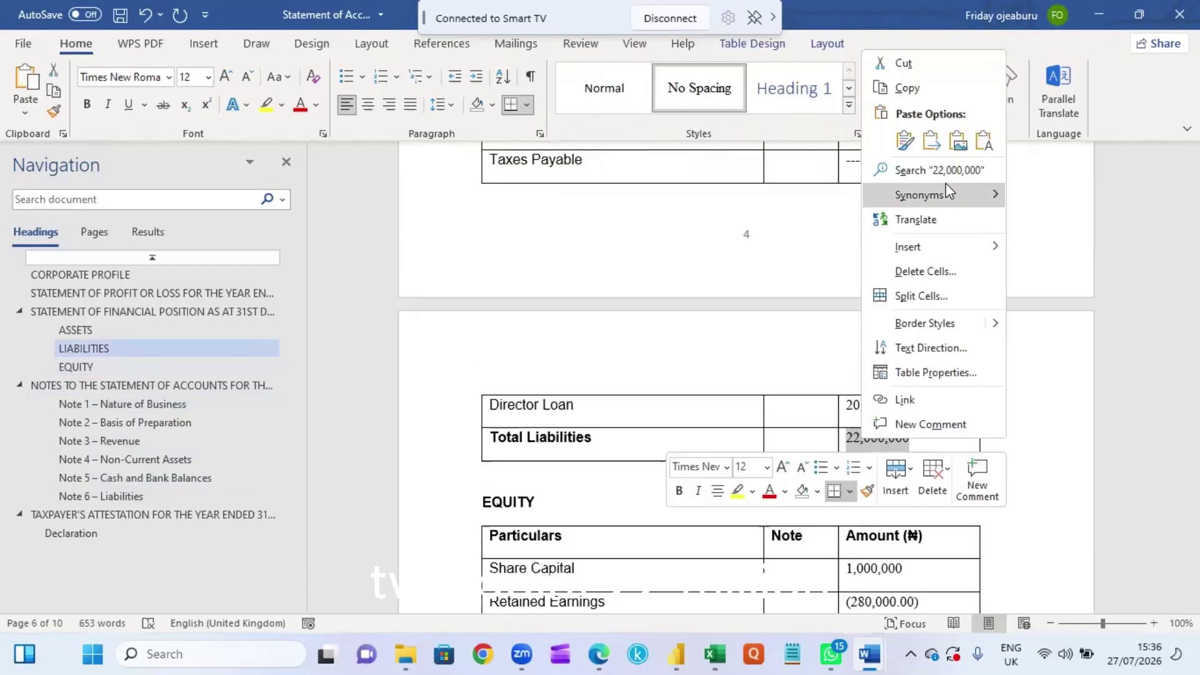
{"action": "left_click", "coordinate": [921, 88]}
{"action": "left_click_drag", "start_coordinate": [1193, 425], "coordinate": [1193, 503]}
{"action": "left_click", "coordinate": [536, 311]}
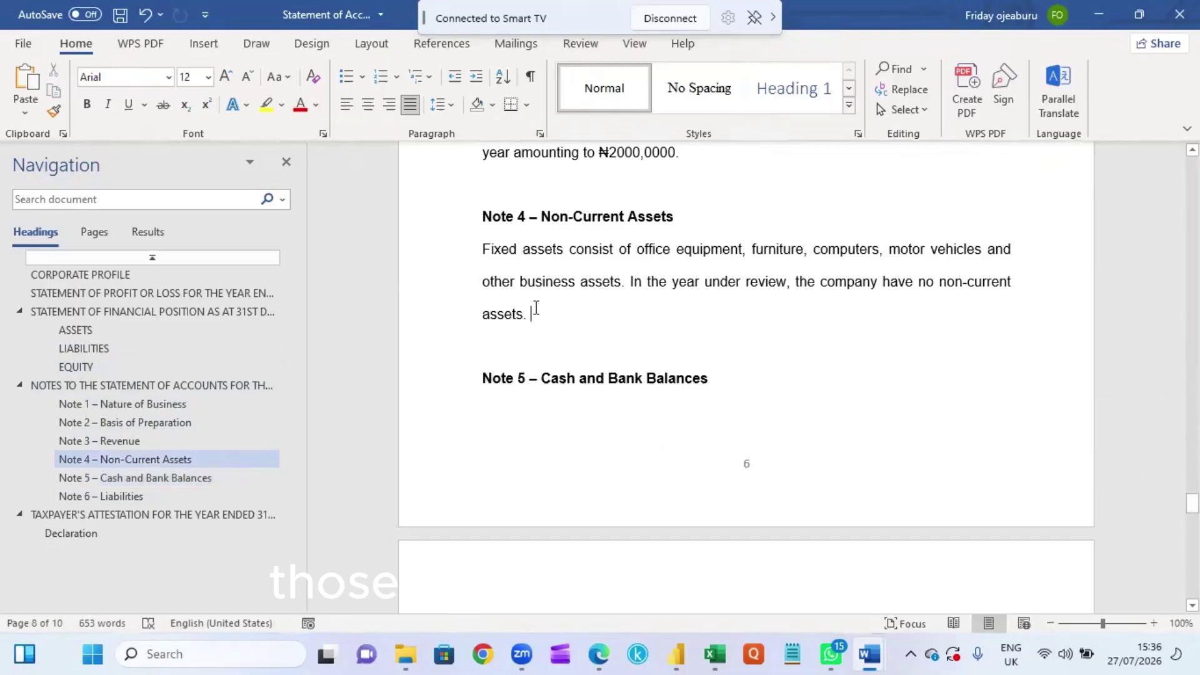
{"action": "right_click", "coordinate": [536, 311]}
{"action": "key", "text": "Escape"}
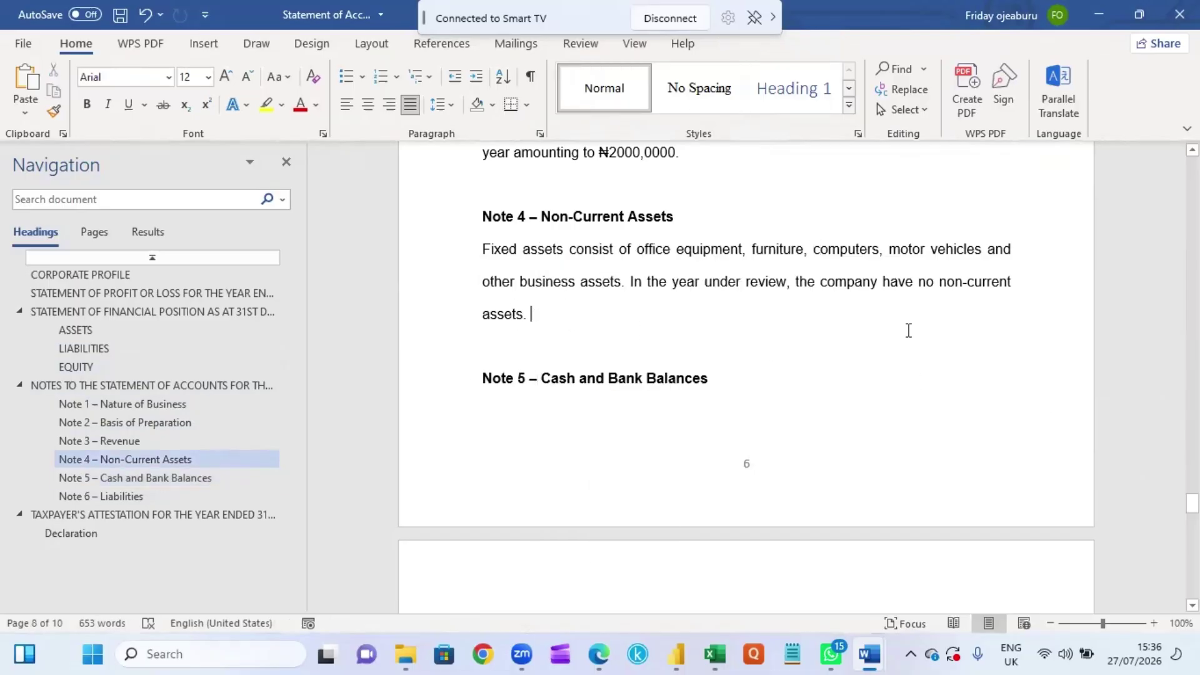
Step: Paste 22,000,000 as plain text after the last sentence of Note 6 – Liabilities and put N in front of it
{"action": "left_click_drag", "start_coordinate": [1192, 503], "coordinate": [1192, 520]}
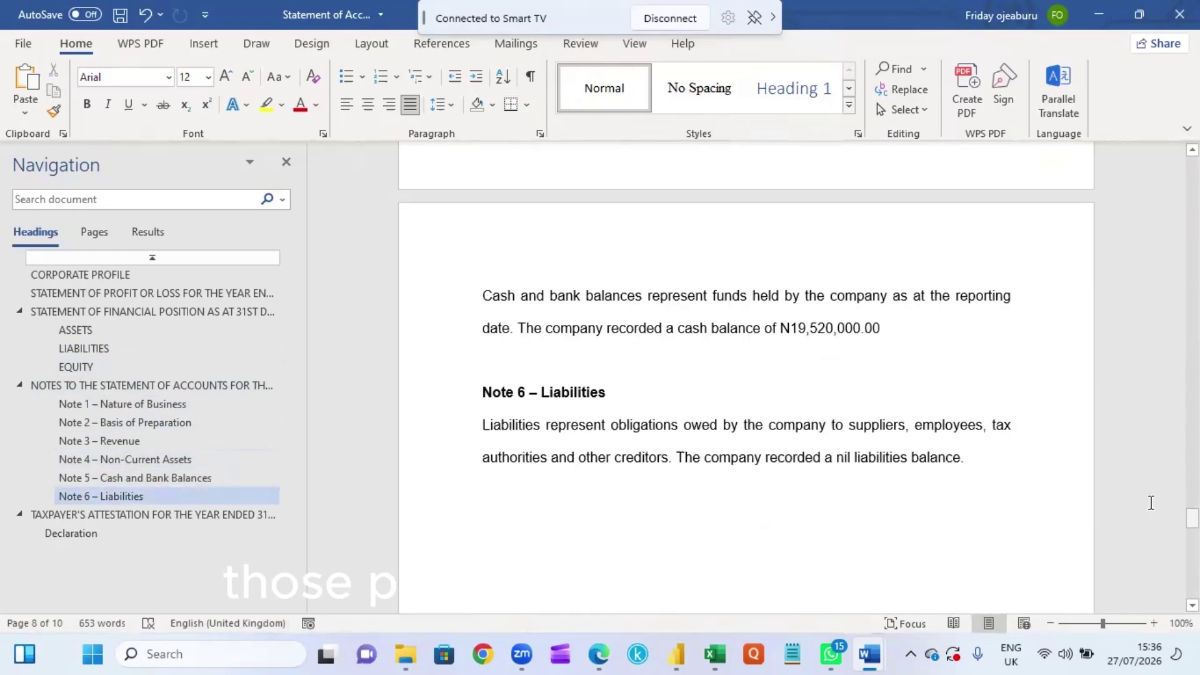
{"action": "right_click", "coordinate": [974, 458]}
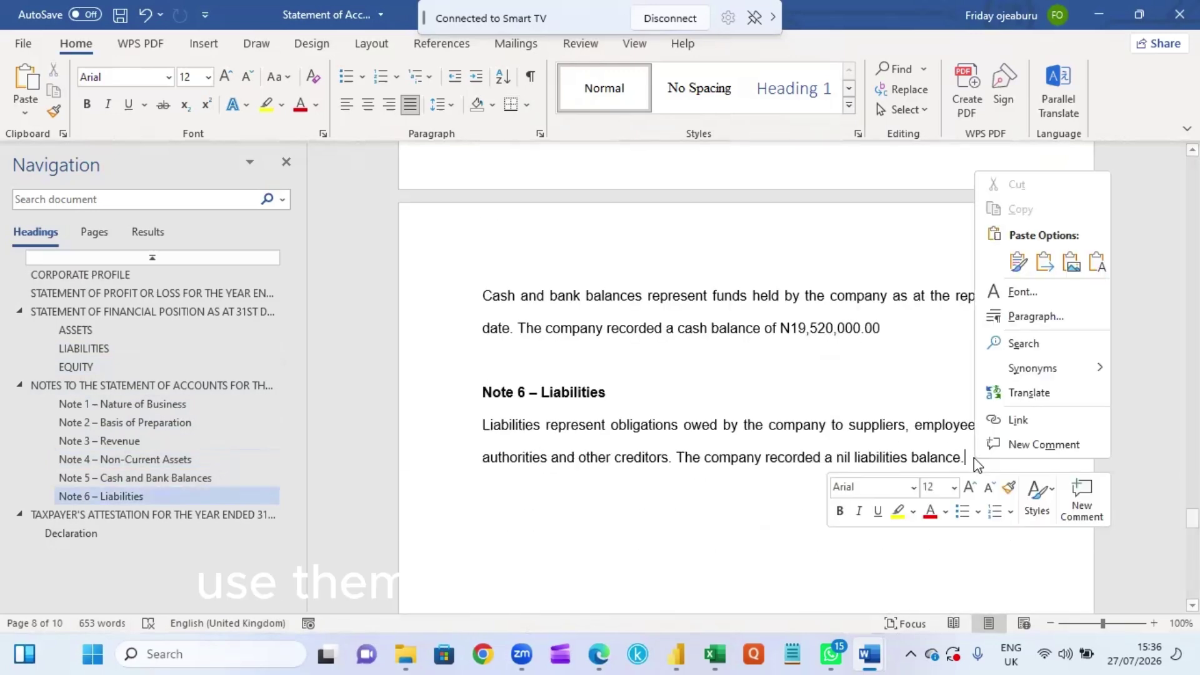
{"action": "left_click", "coordinate": [1097, 263]}
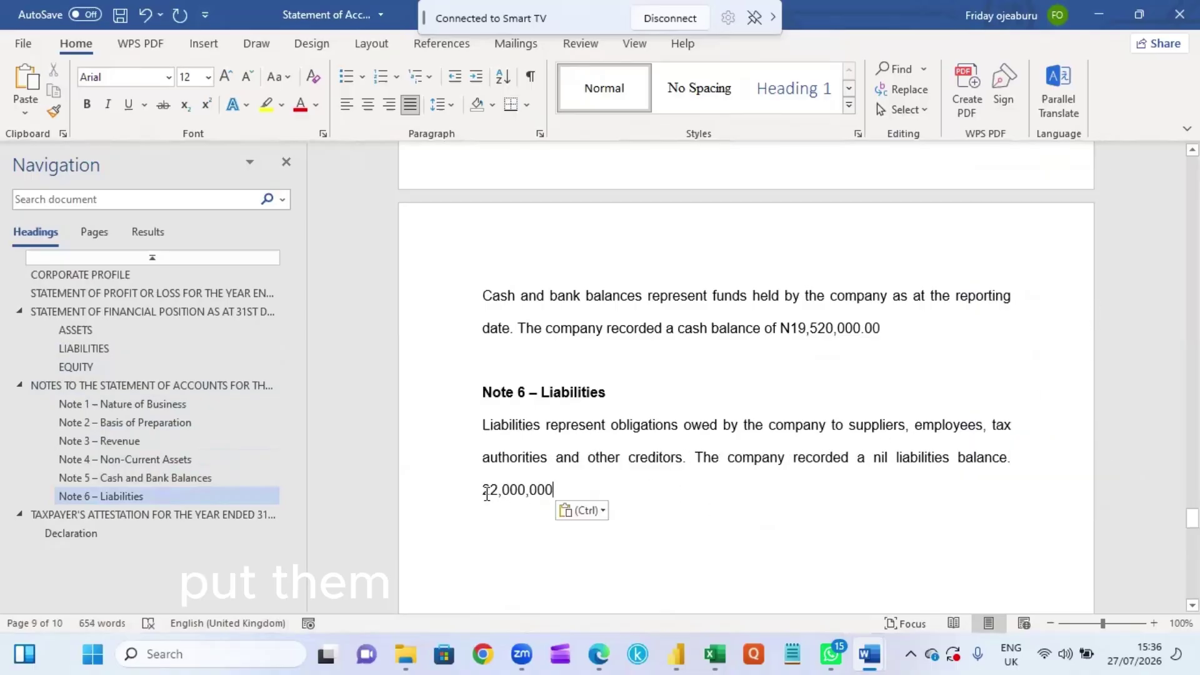
{"action": "left_click", "coordinate": [486, 494]}
{"action": "type", "text": "₦"}
{"action": "key", "text": "End"}
{"action": "key", "text": "Return"}
{"action": "key", "text": "Return"}
{"action": "key", "text": "Return"}
{"action": "key", "text": "Return"}
{"action": "key", "text": "Return"}
{"action": "key", "text": "Return"}
{"action": "key", "text": "Return"}
{"action": "key", "text": "Return"}
{"action": "key", "text": "Return"}
{"action": "key", "text": "Return"}
{"action": "key", "text": "Return"}
{"action": "key", "text": "Return"}
{"action": "key", "text": "Return"}
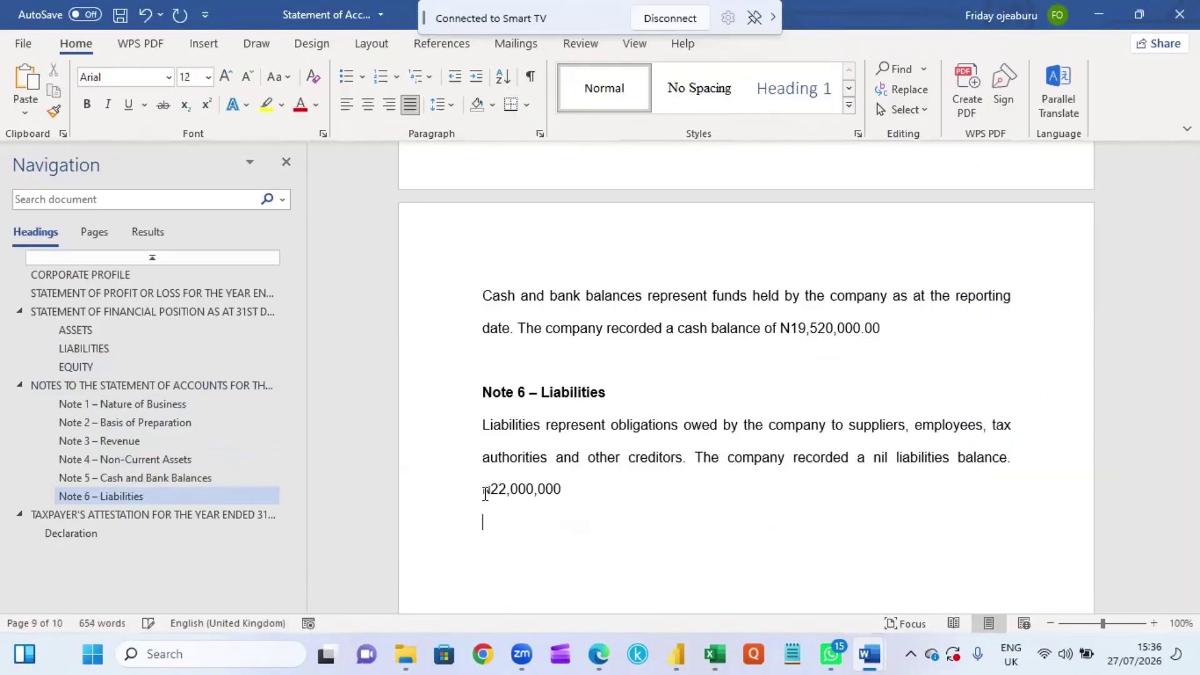
Step: Go to the Declaration in the Taxpayer's Attestation and select the Managing Director's name placeholder
{"action": "key", "text": "Down"}
{"action": "key", "text": "Down"}
{"action": "key", "text": "Down"}
{"action": "key", "text": "Down"}
{"action": "key", "text": "Down"}
{"action": "key", "text": "Down"}
{"action": "key", "text": "Down"}
{"action": "key", "text": "Down"}
{"action": "key", "text": "Down"}
{"action": "key", "text": "Down"}
{"action": "key", "text": "Down"}
{"action": "key", "text": "Down"}
{"action": "key", "text": "Down"}
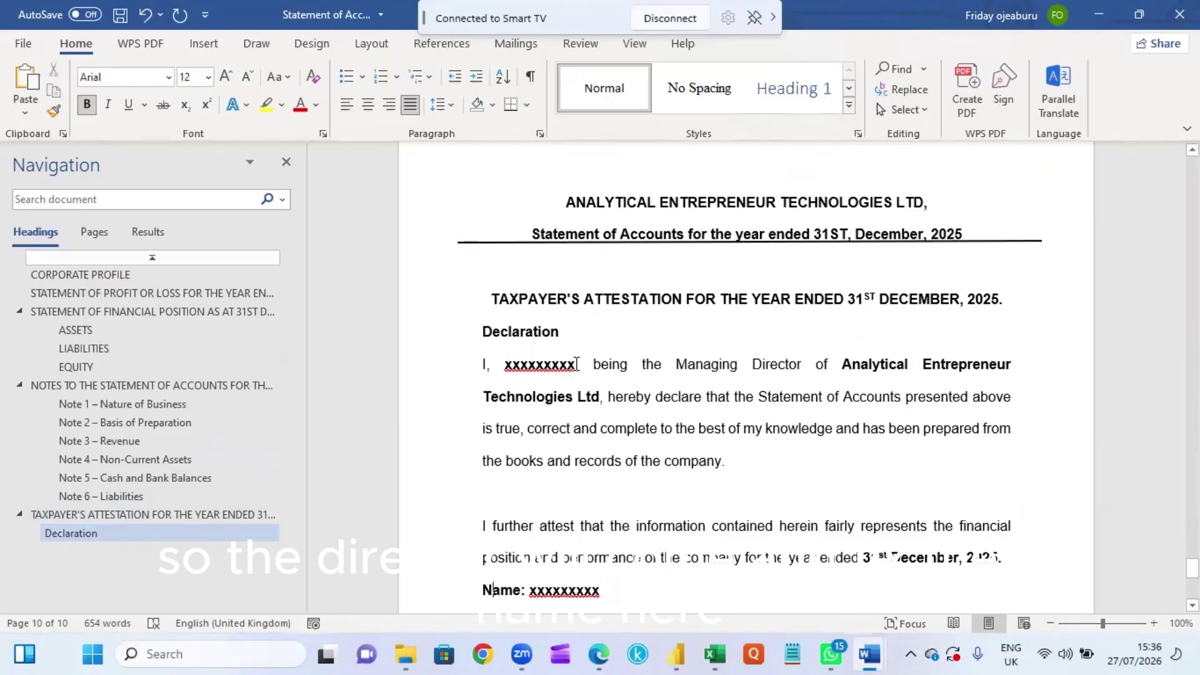
{"action": "left_click_drag", "start_coordinate": [576, 364], "coordinate": [504, 365]}
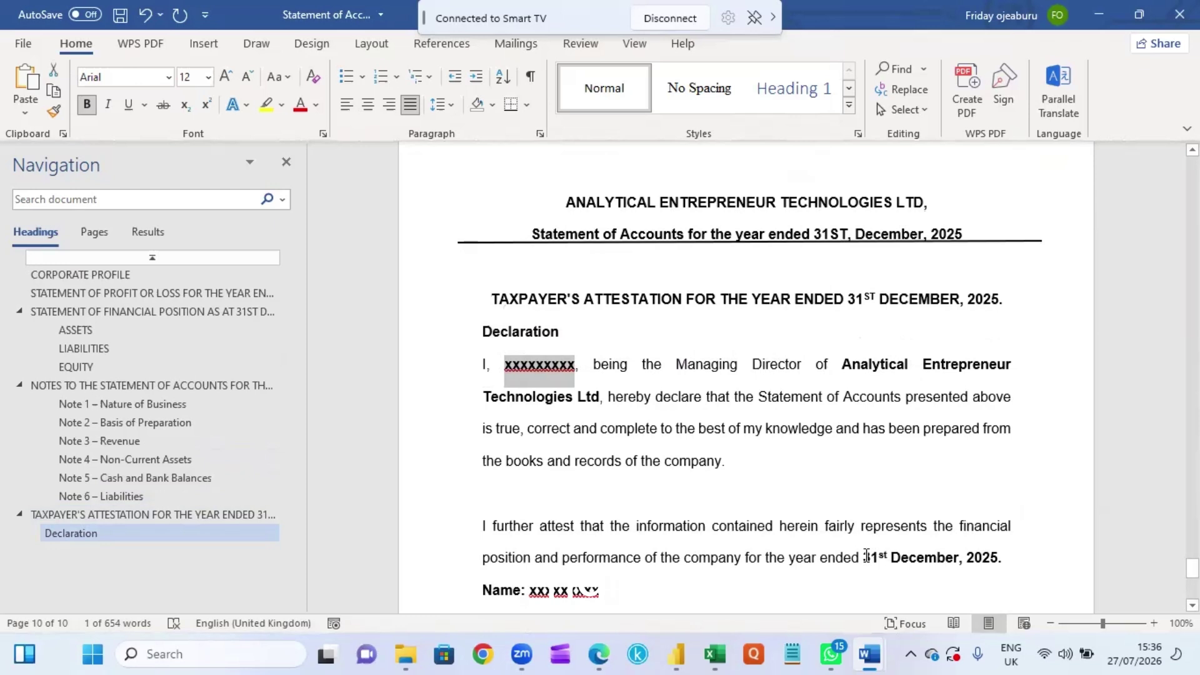
Step: Check the year-end date in the attestation and the Name, Designation, Date and Company Stamp/Seal lines below it
{"action": "left_click_drag", "start_coordinate": [867, 555], "coordinate": [992, 561]}
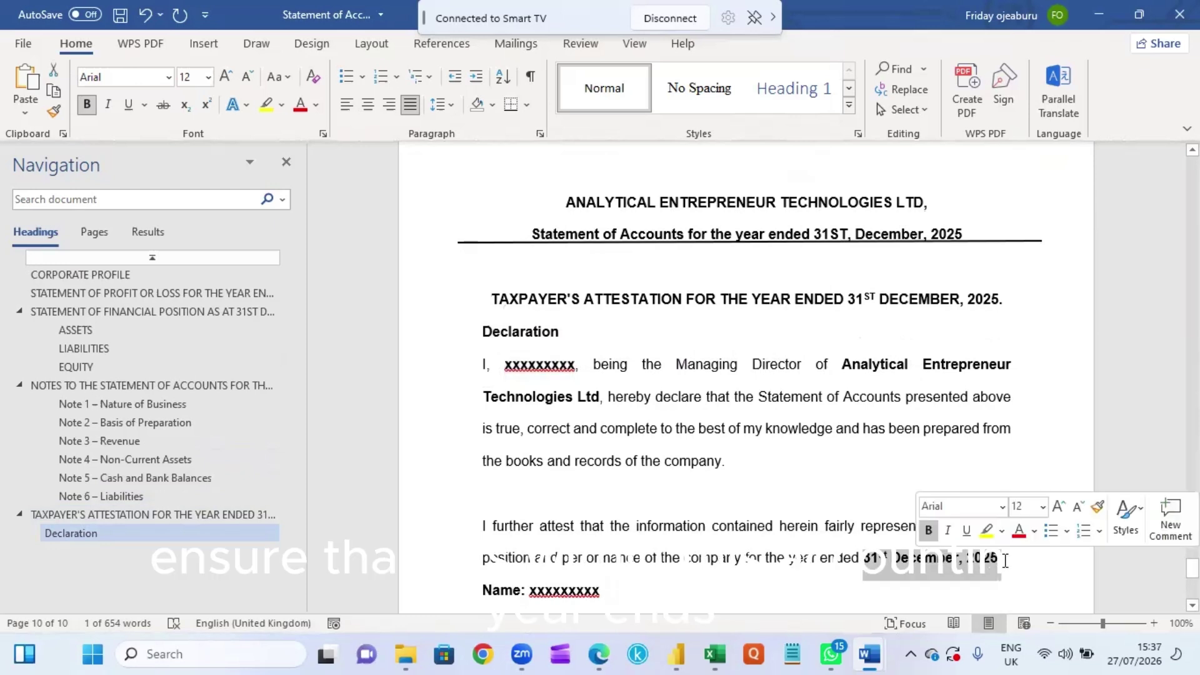
{"action": "left_click", "coordinate": [619, 601]}
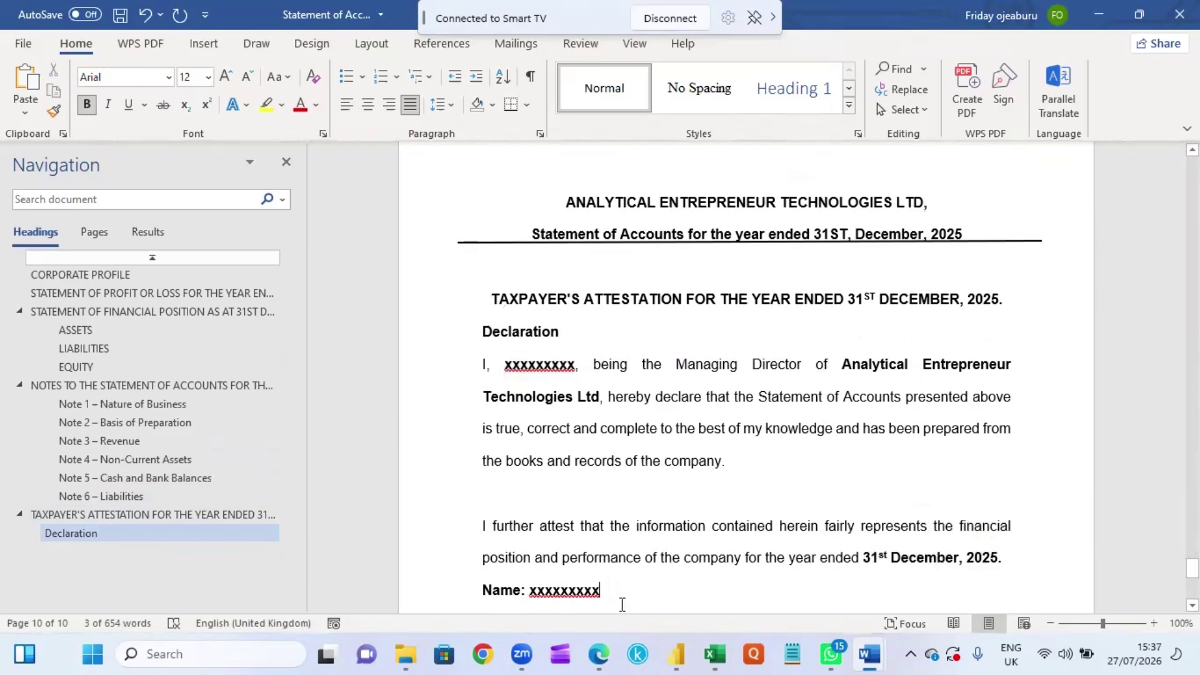
{"action": "scroll", "coordinate": [619, 603], "scroll_direction": "down", "scroll_amount": 1}
{"action": "scroll", "coordinate": [619, 605], "scroll_direction": "down", "scroll_amount": 1}
{"action": "left_click", "coordinate": [598, 591]}
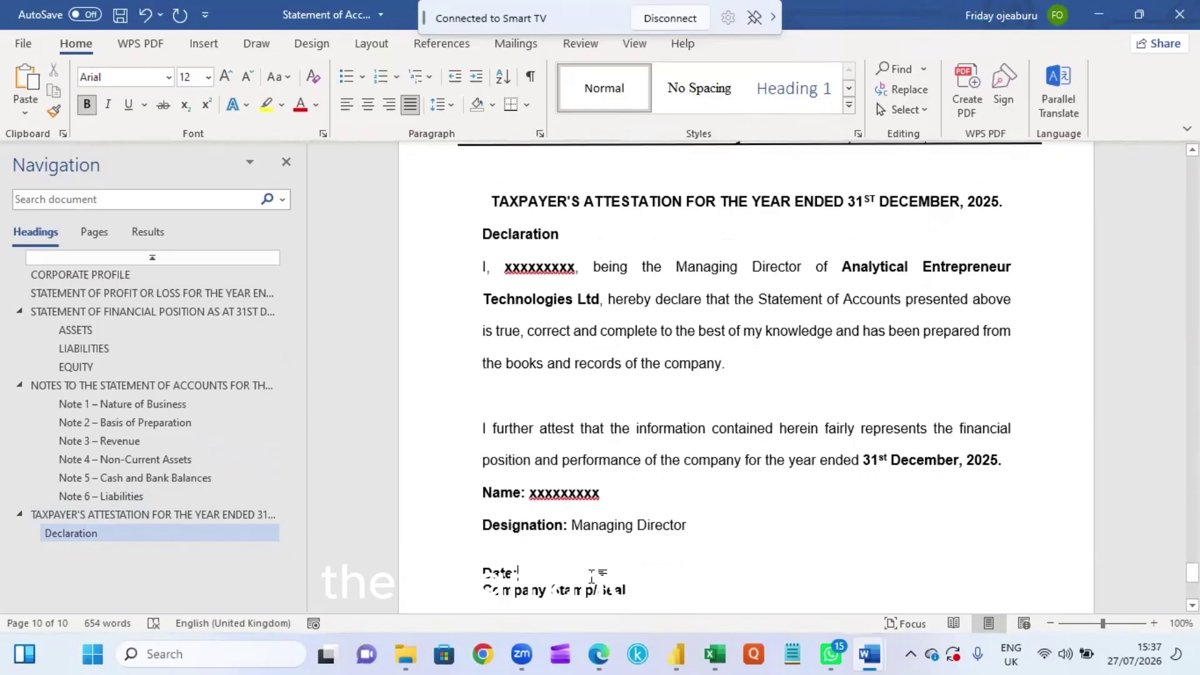
{"action": "left_click", "coordinate": [532, 569]}
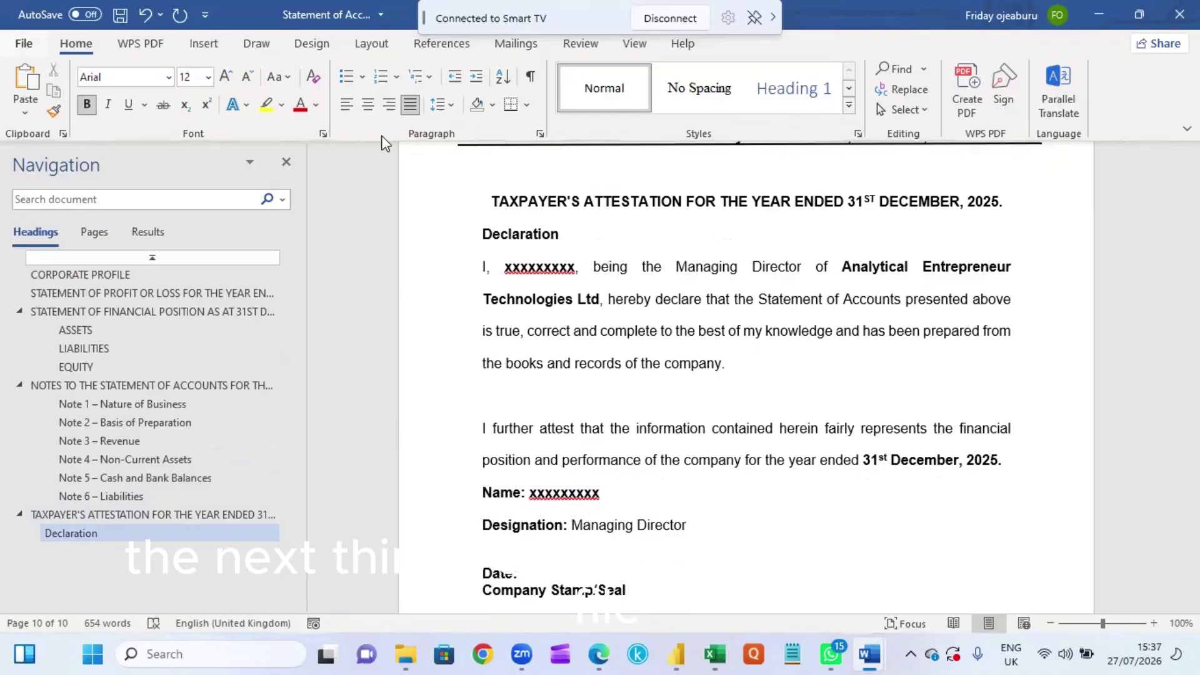
Step: Publish the document as the PDF file Statement of Account template.pdf and go to the first page of the published copy
{"action": "left_click", "coordinate": [20, 48]}
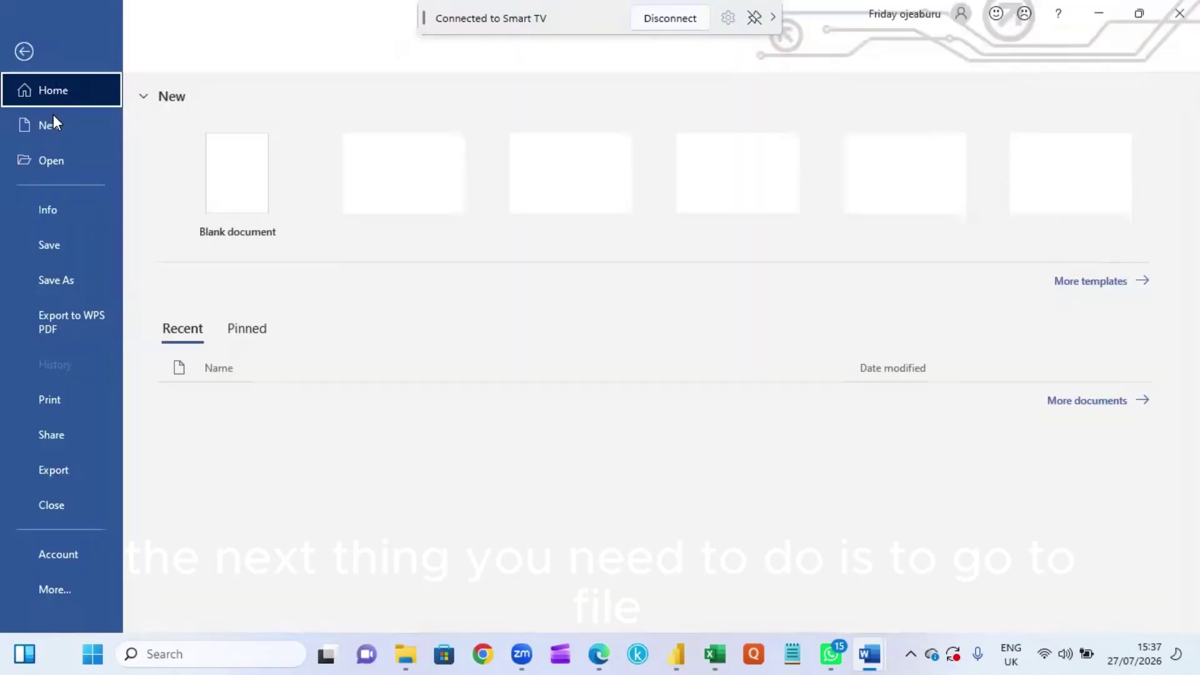
{"action": "left_click", "coordinate": [61, 470]}
{"action": "left_click", "coordinate": [503, 262]}
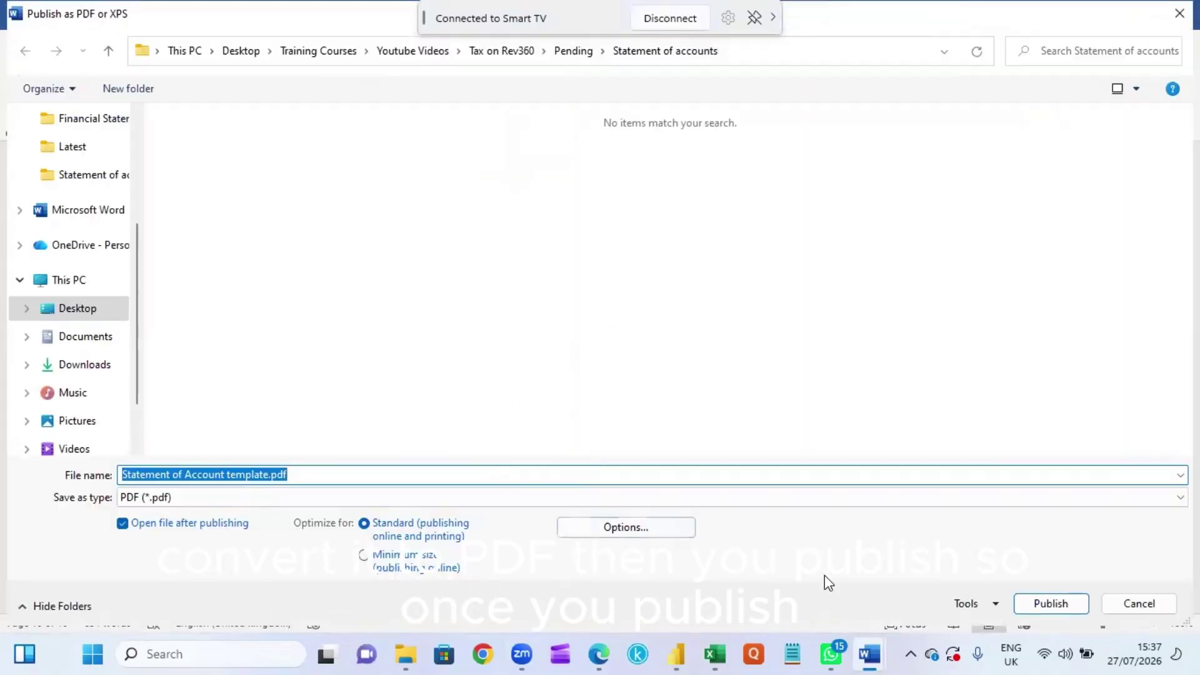
{"action": "left_click", "coordinate": [1050, 603]}
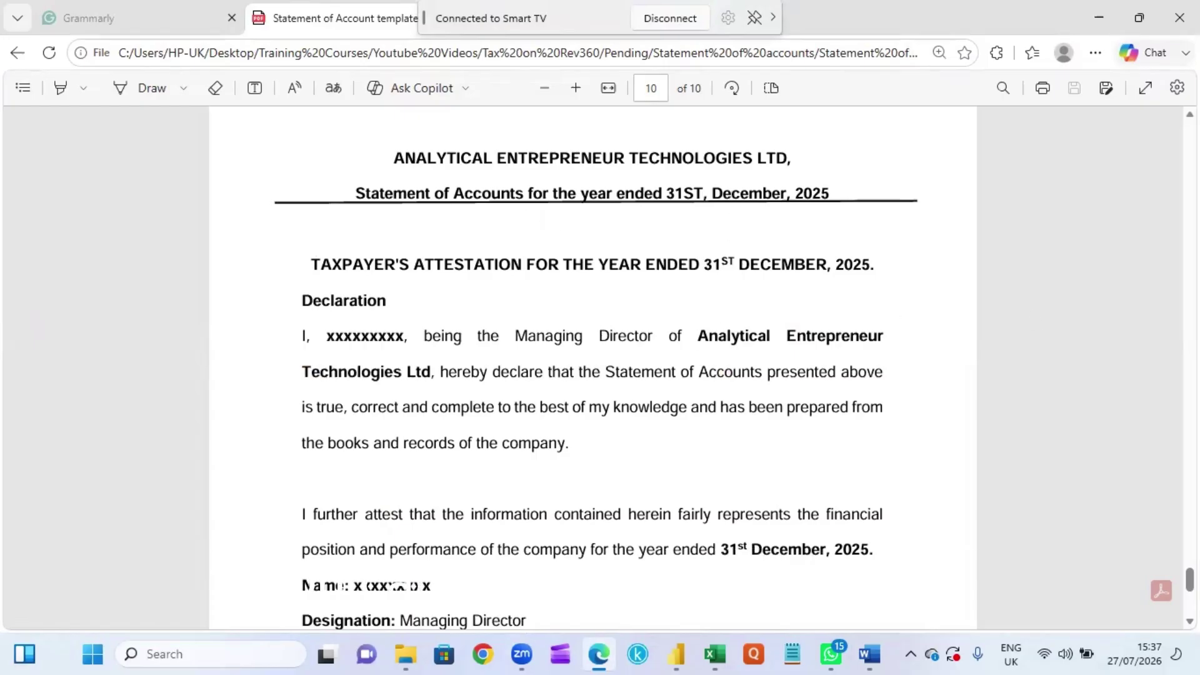
{"action": "key", "text": "ctrl+Home"}
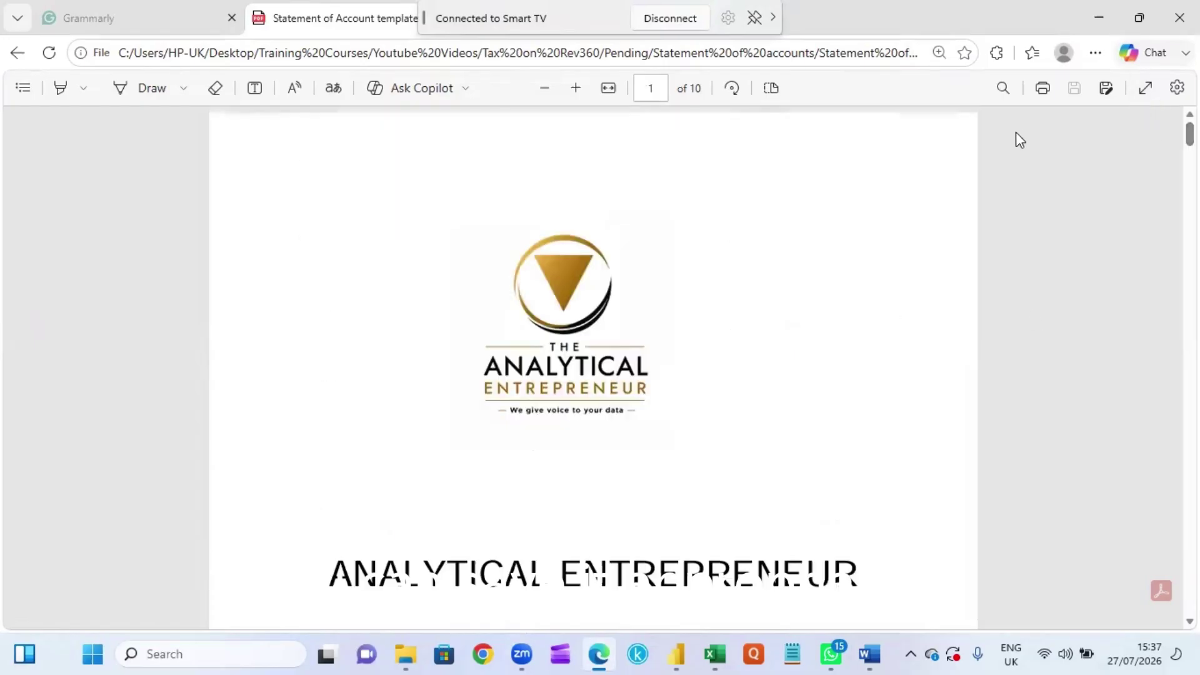